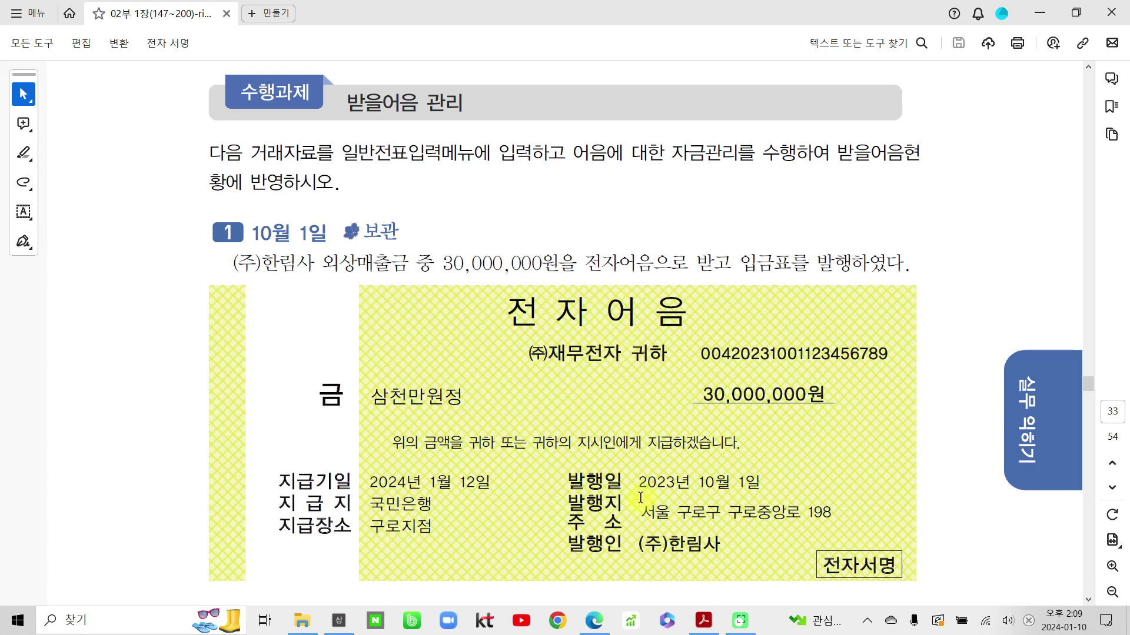
{"action": "left_click_drag", "start_coordinate": [491, 155], "coordinate": [391, 43]}
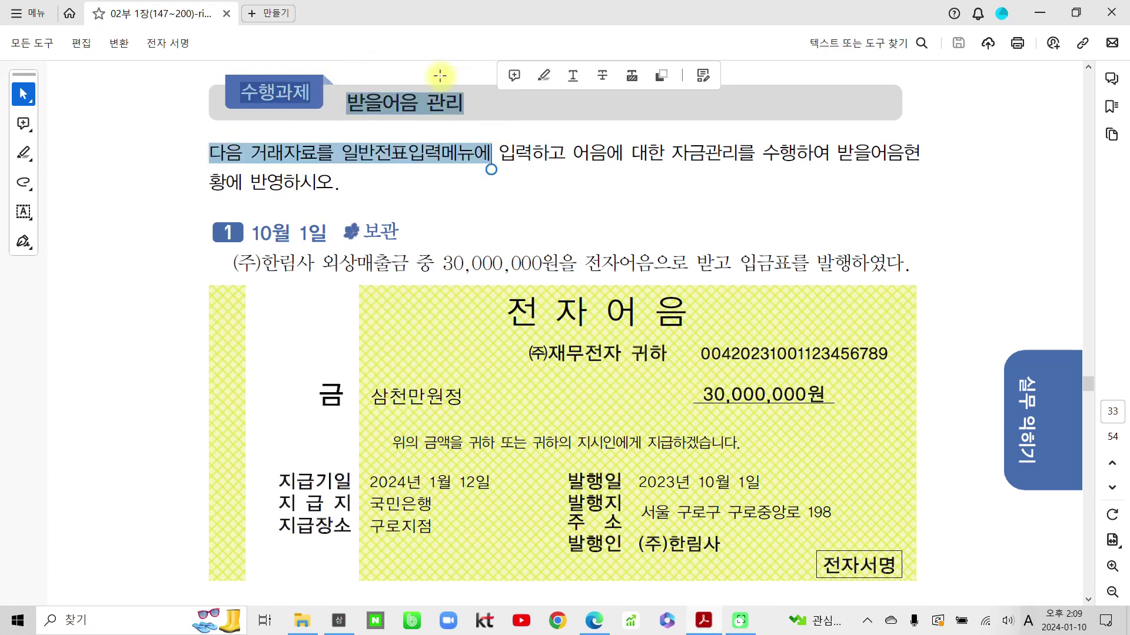
{"action": "left_click", "coordinate": [132, 412]}
{"action": "left_click", "coordinate": [17, 621]}
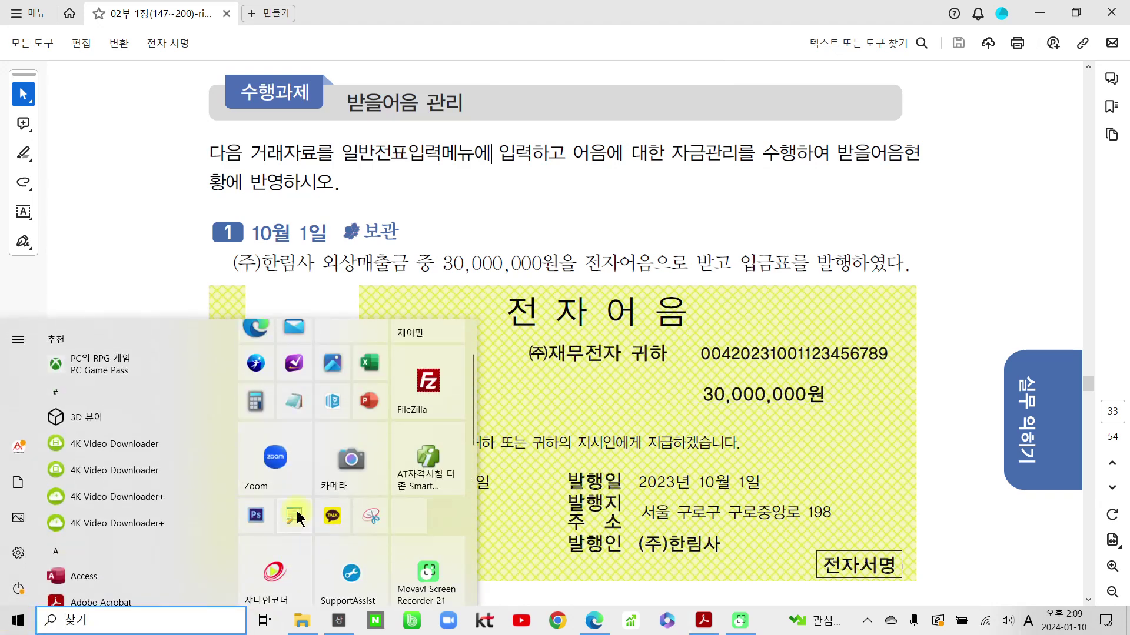
{"action": "left_click", "coordinate": [412, 278]}
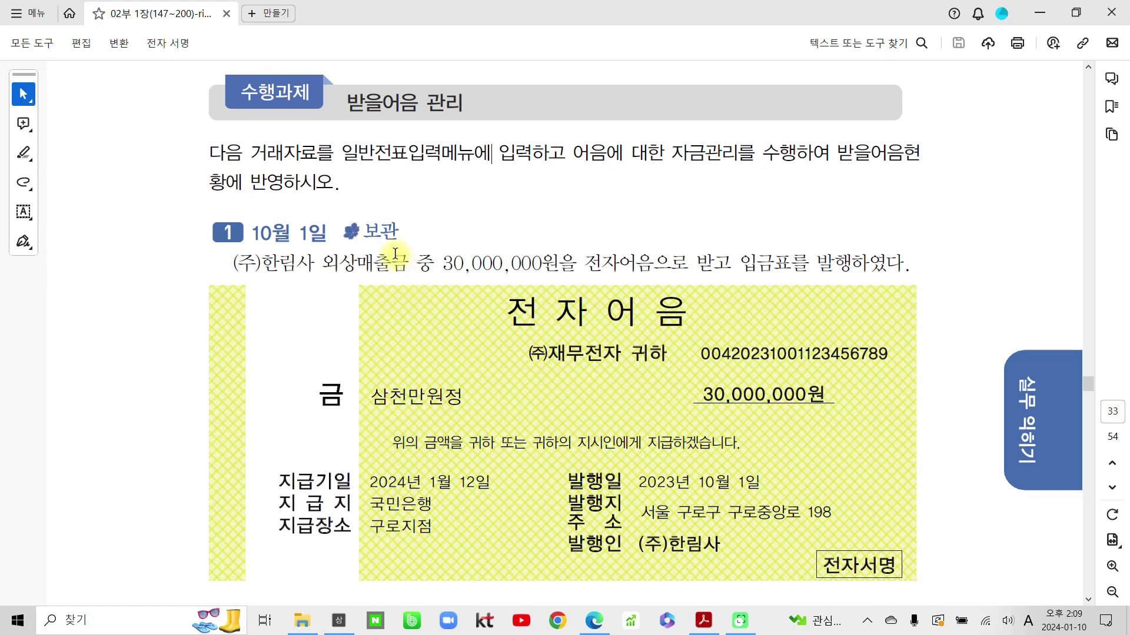
Circle the 받을어음 관리 heading and mark beside the 10월 1일 item in red, and clear the markings.
{"action": "mouse_move", "coordinate": [467, 129]}
{"action": "left_mouse_down"}
{"action": "mouse_move", "coordinate": [369, 142]}
{"action": "mouse_move", "coordinate": [453, 148]}
{"action": "left_mouse_up"}
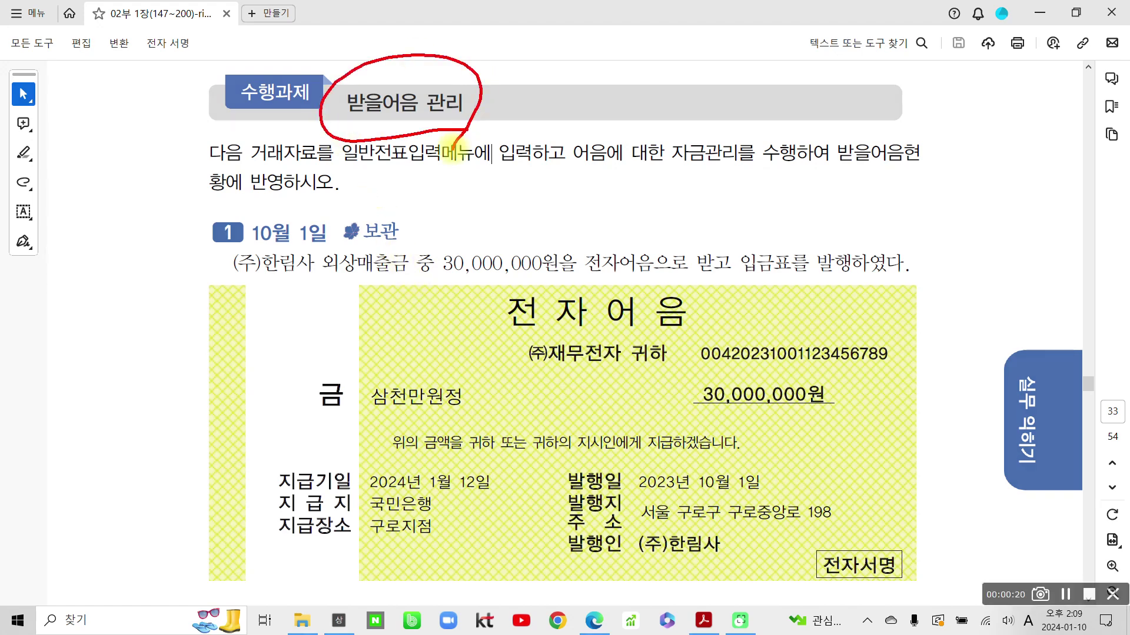
{"action": "mouse_move", "coordinate": [168, 243]}
{"action": "left_mouse_down"}
{"action": "mouse_move", "coordinate": [171, 219]}
{"action": "mouse_move", "coordinate": [180, 248]}
{"action": "left_mouse_up"}
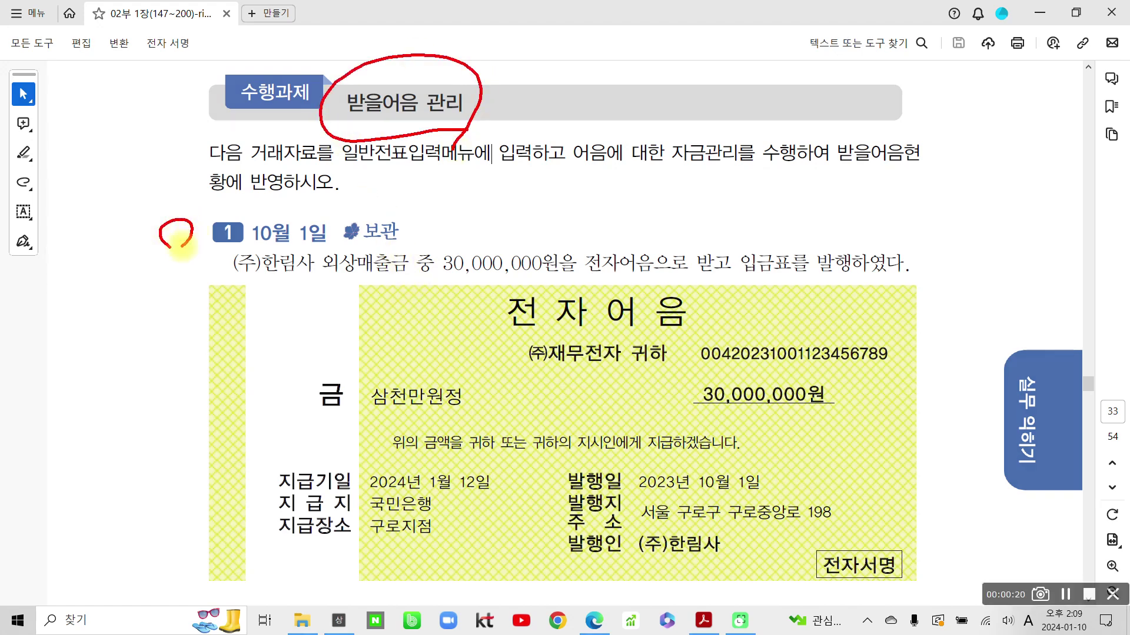
{"action": "key", "text": "Escape"}
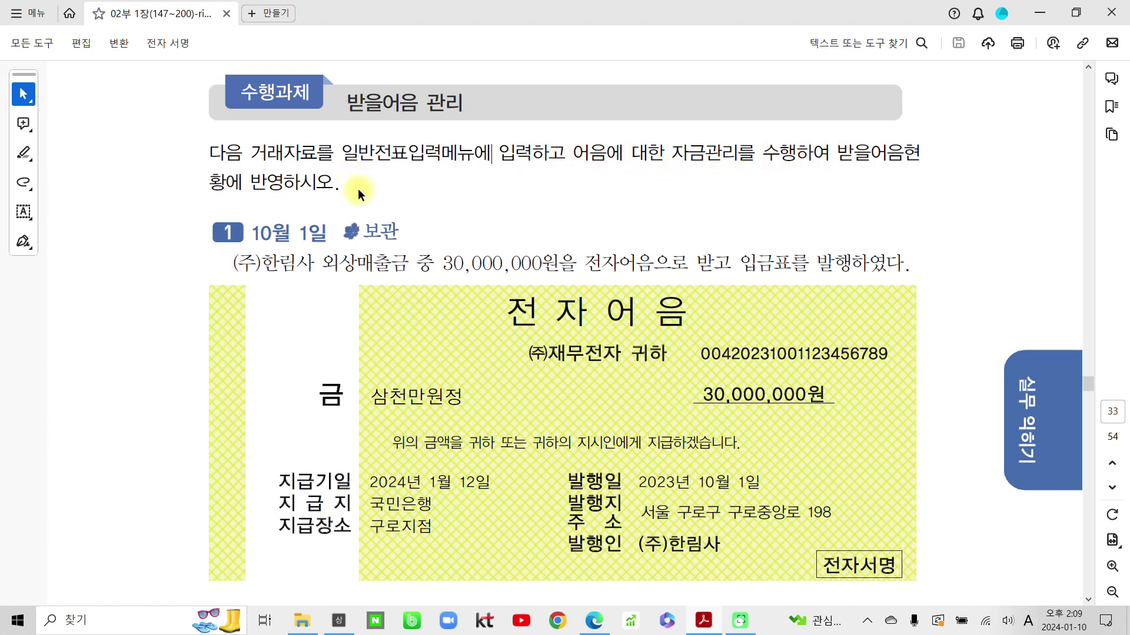
{"action": "scroll", "coordinate": [353, 227], "scroll_direction": "down", "scroll_amount": 1}
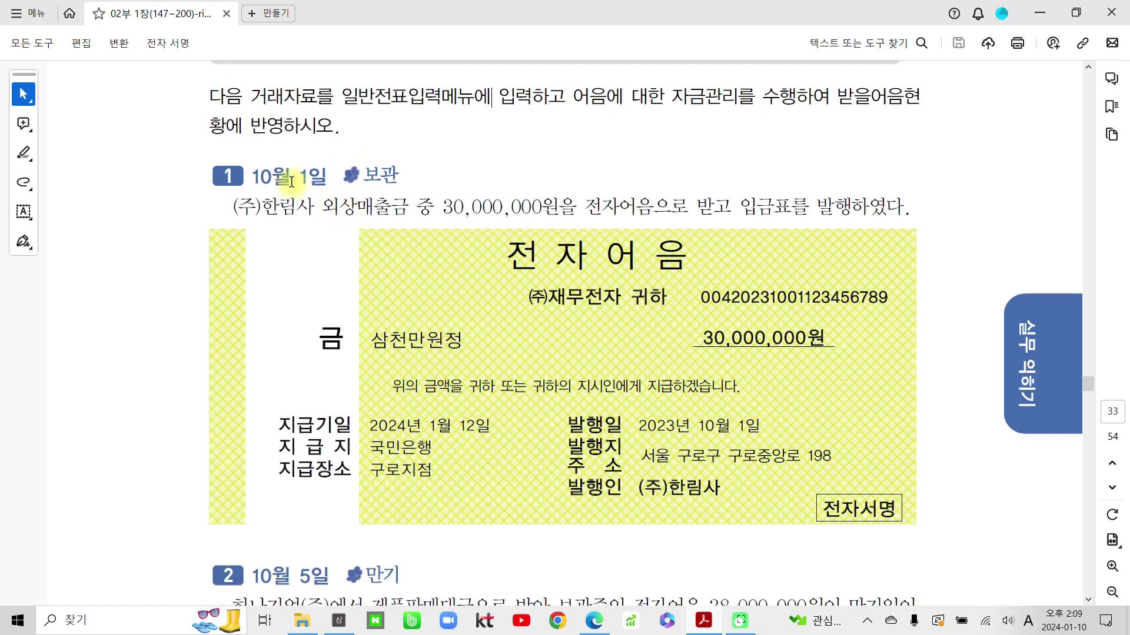
{"action": "left_click_drag", "start_coordinate": [253, 177], "coordinate": [327, 179]}
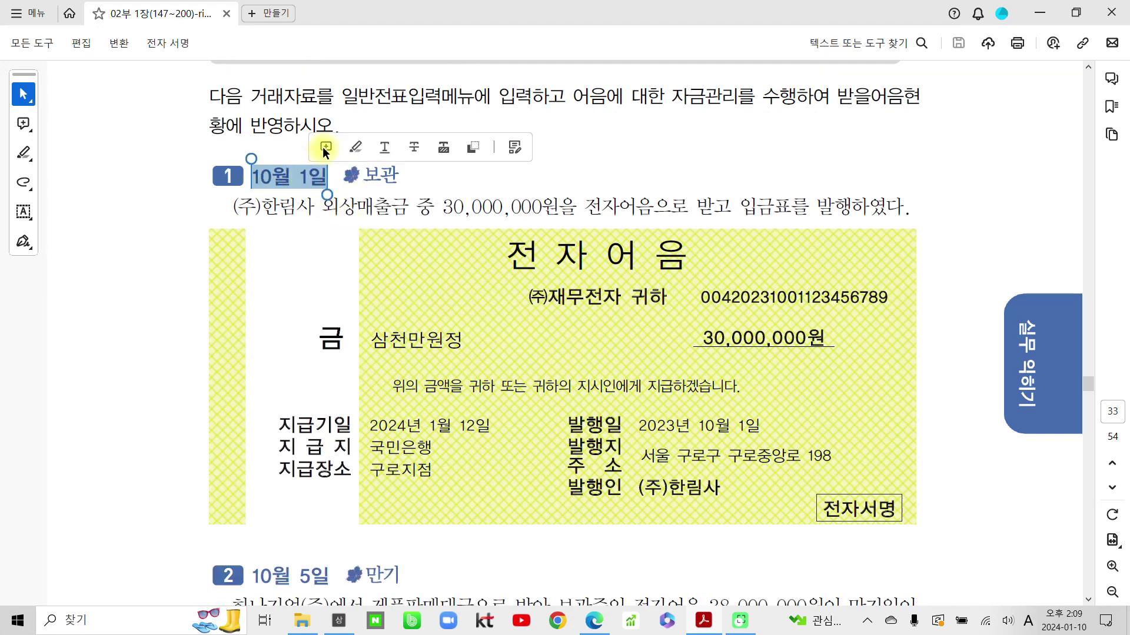
{"action": "left_click", "coordinate": [325, 150]}
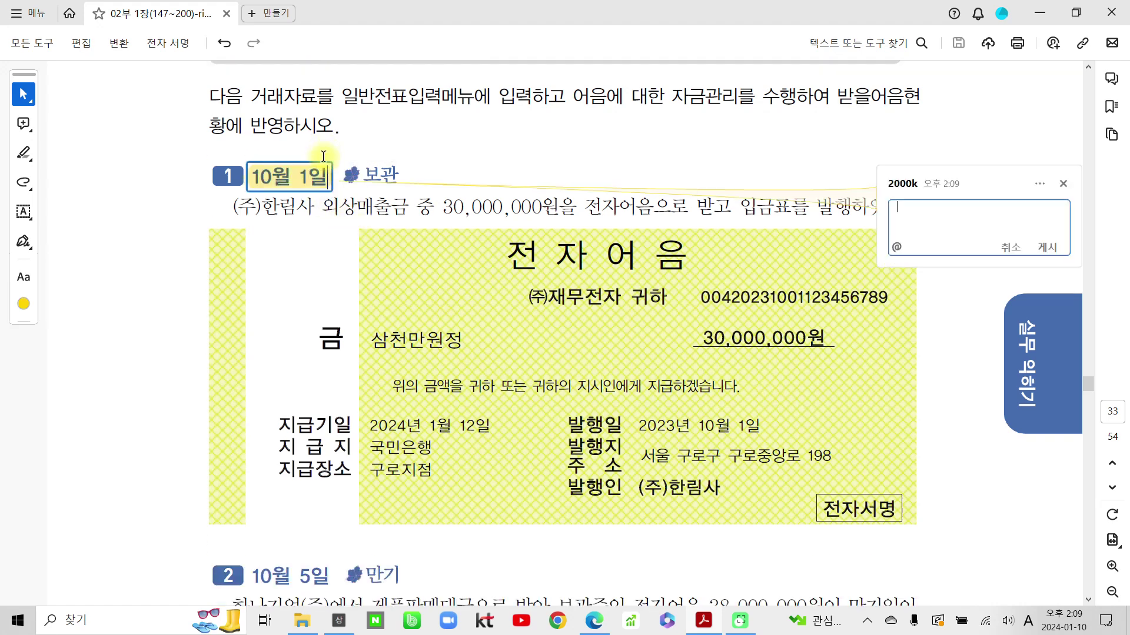
{"action": "left_click", "coordinate": [308, 206]}
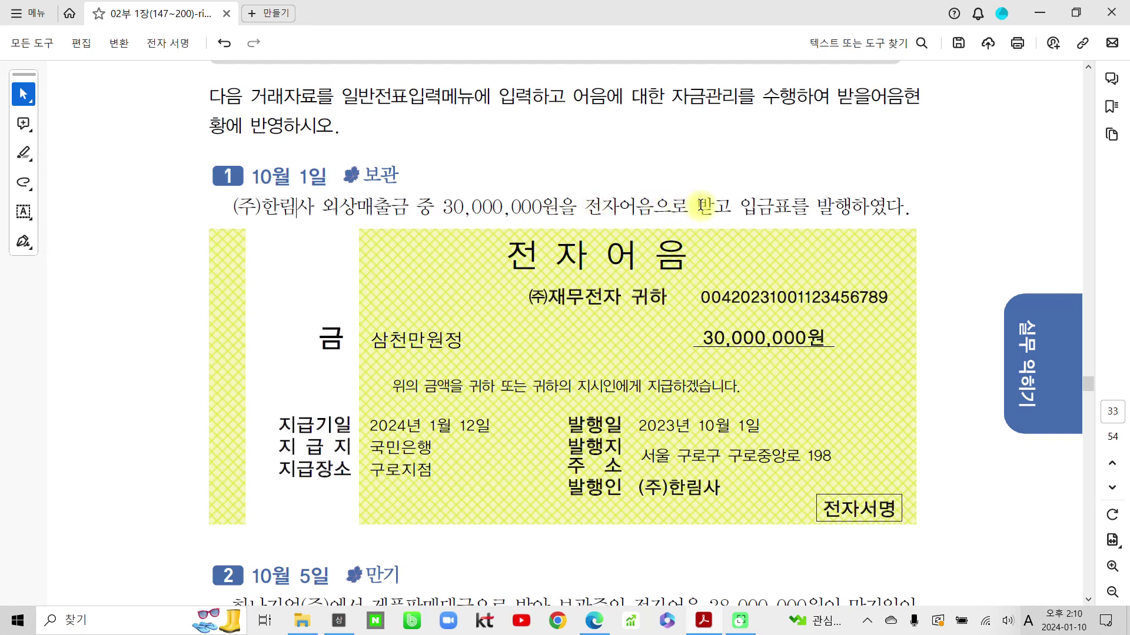
Highlight the word 외상매출금 in the 10월 1일 transaction text.
{"action": "left_click_drag", "start_coordinate": [322, 206], "coordinate": [416, 206]}
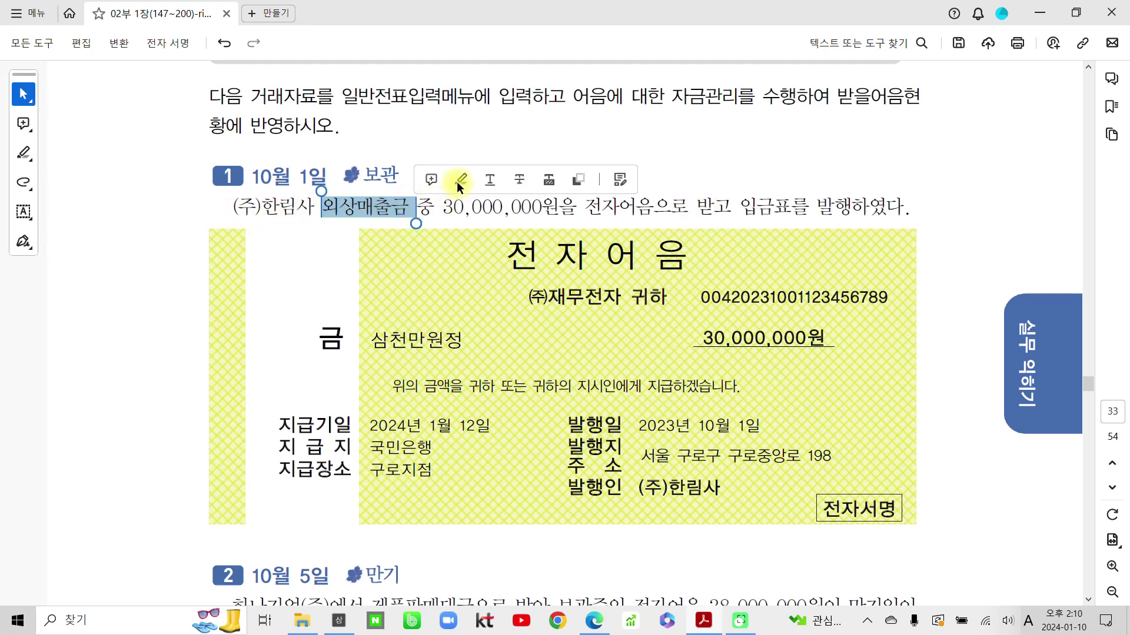
{"action": "left_click", "coordinate": [457, 181]}
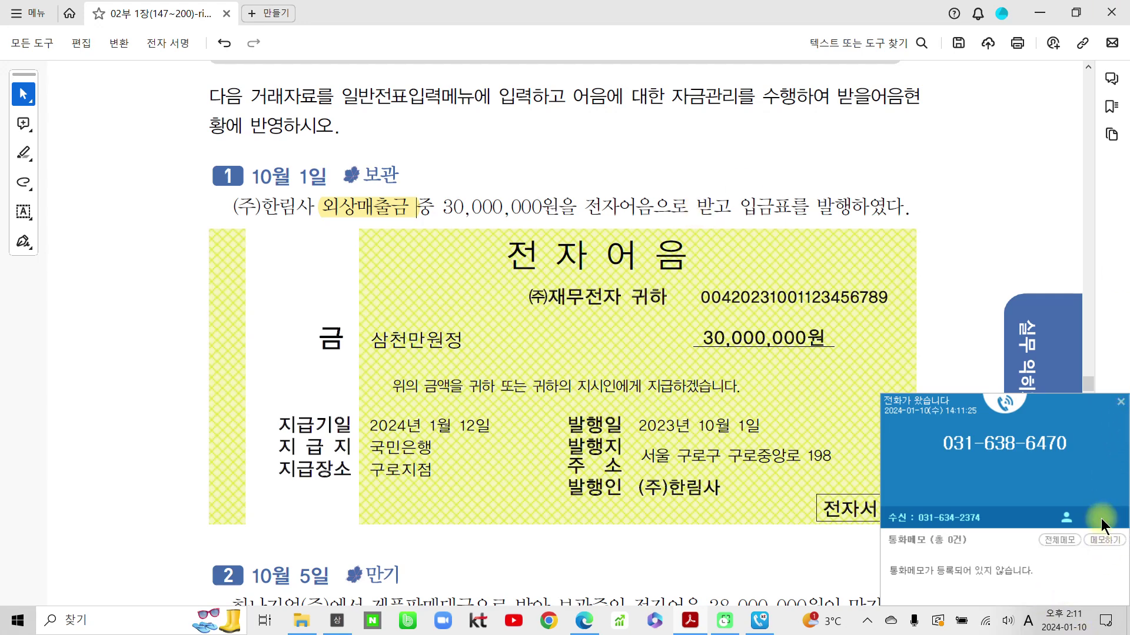
Dismiss the incoming-call popup and quit the KT 고객응대매니저 Plus program running in the background.
{"action": "left_click", "coordinate": [1119, 402]}
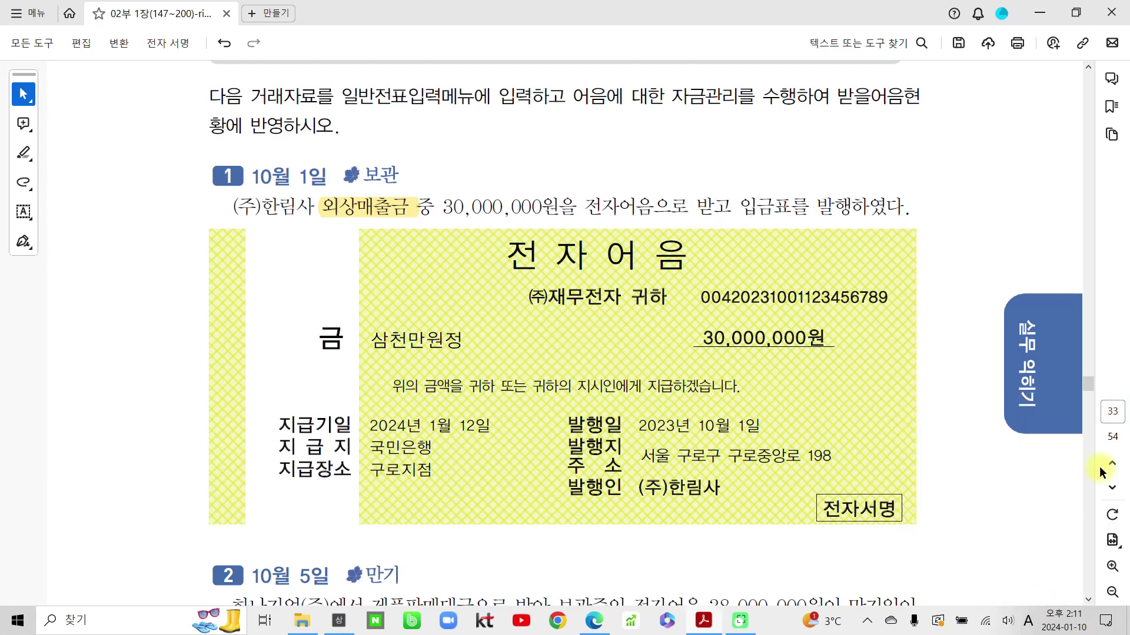
{"action": "left_click", "coordinate": [868, 620]}
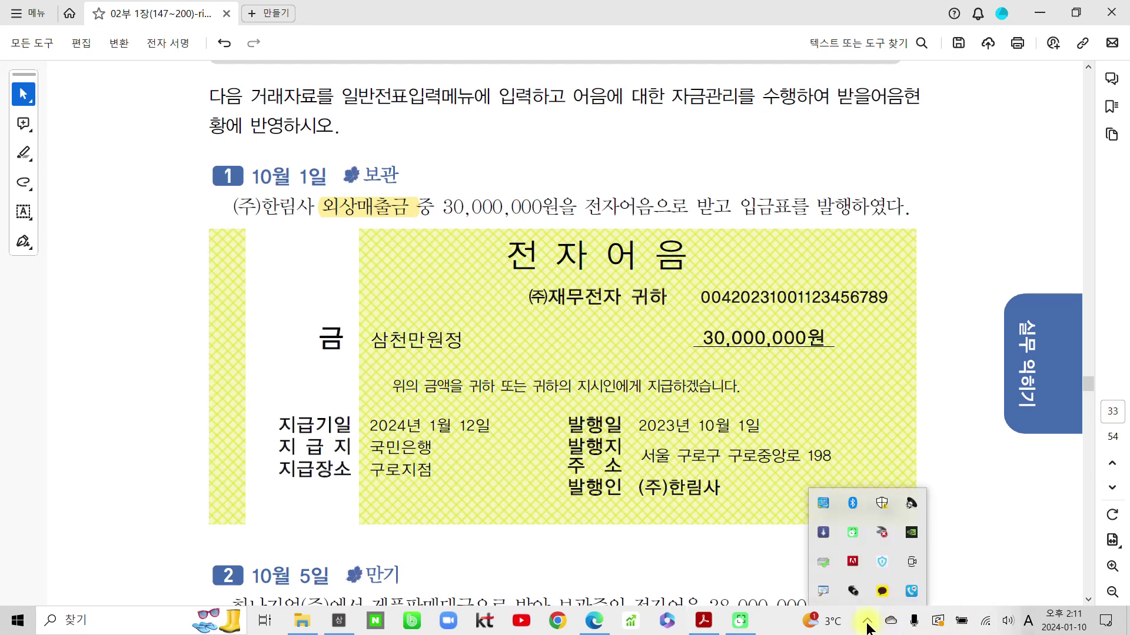
{"action": "right_click", "coordinate": [879, 596]}
{"action": "left_click", "coordinate": [907, 587]}
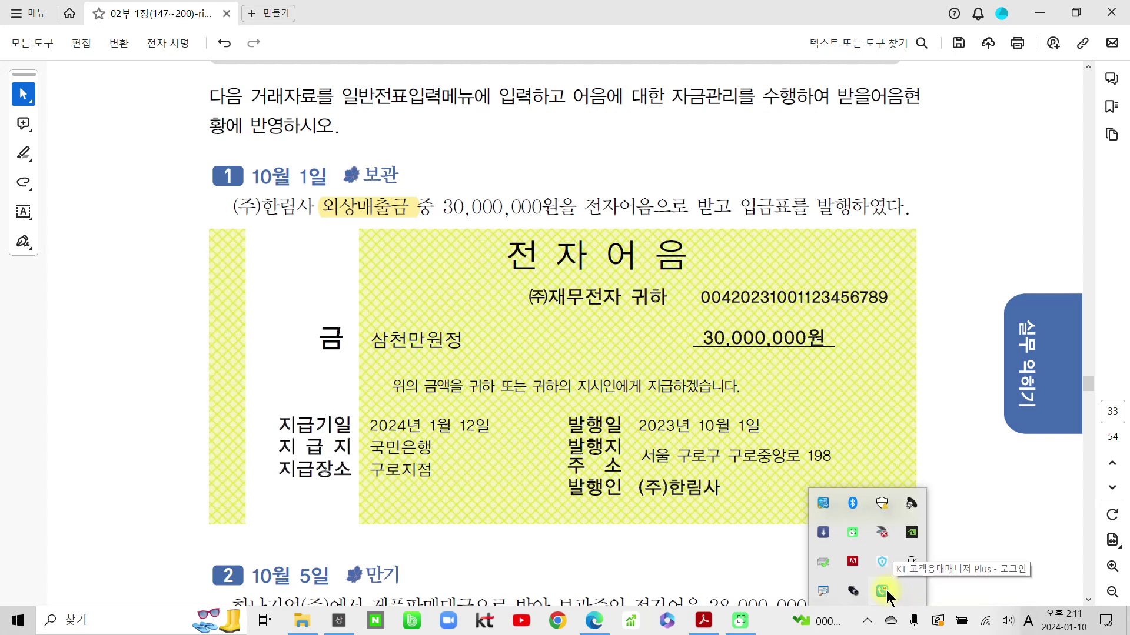
{"action": "right_click", "coordinate": [884, 591]}
{"action": "left_click", "coordinate": [905, 580]}
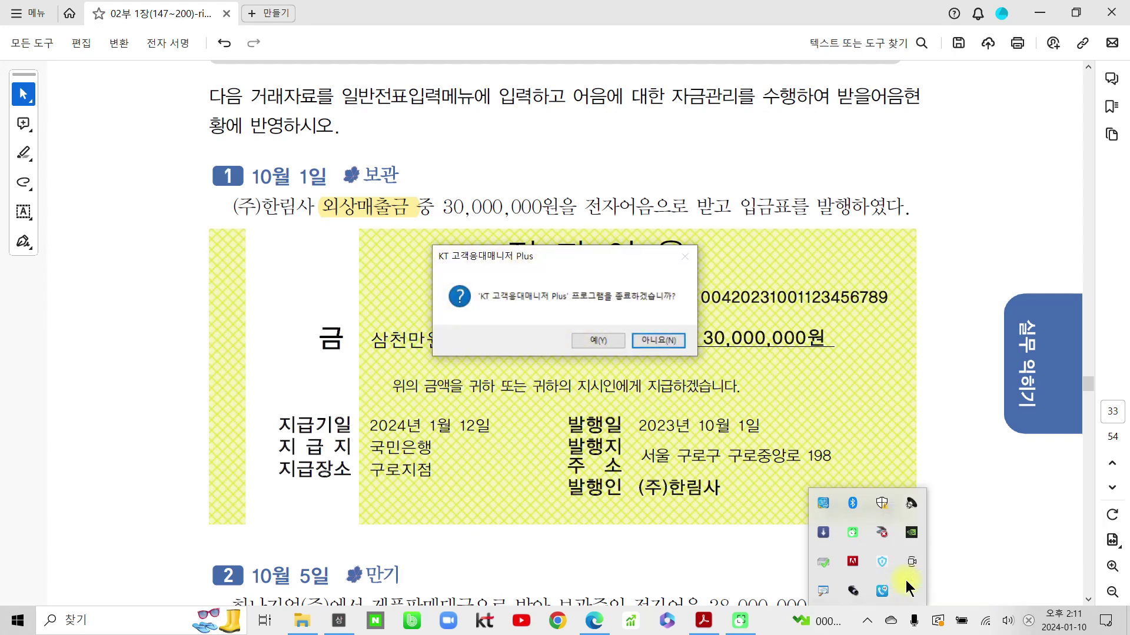
{"action": "left_click", "coordinate": [619, 340]}
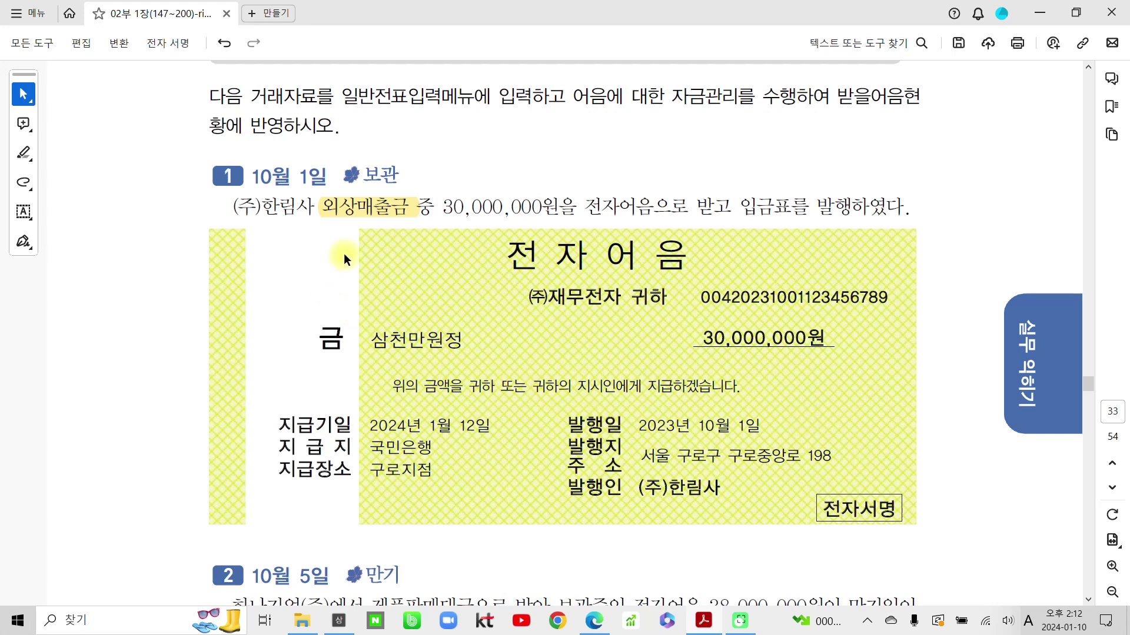
Highlight the phrase 전자어음으로 받고 in the 10월 1일 transaction text.
{"action": "left_click_drag", "start_coordinate": [600, 207], "coordinate": [733, 206]}
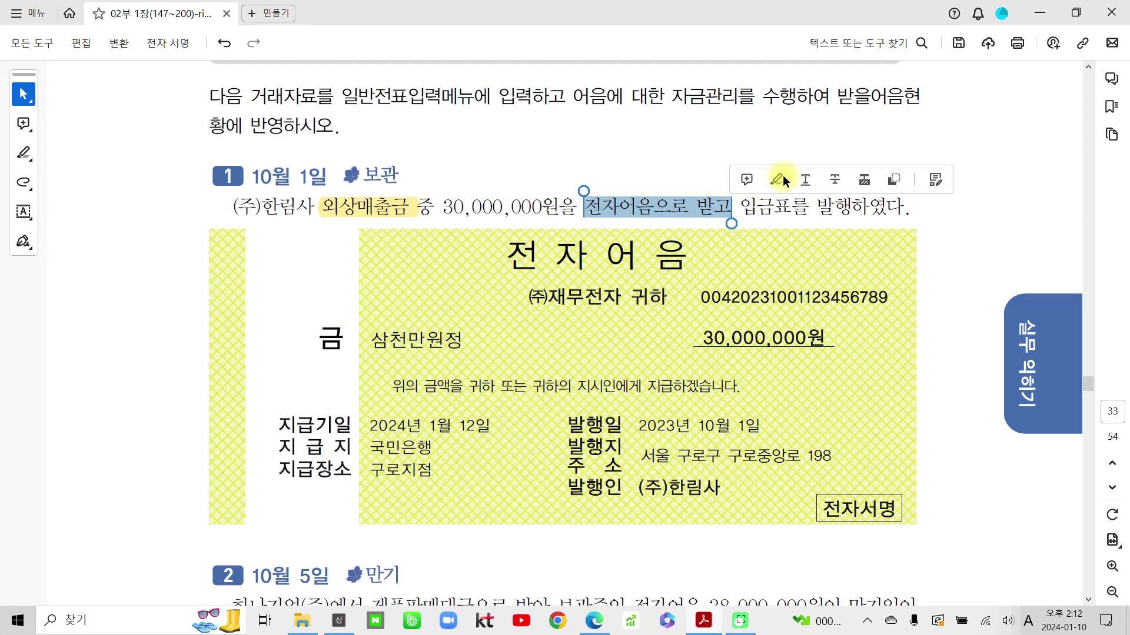
{"action": "left_click", "coordinate": [779, 178]}
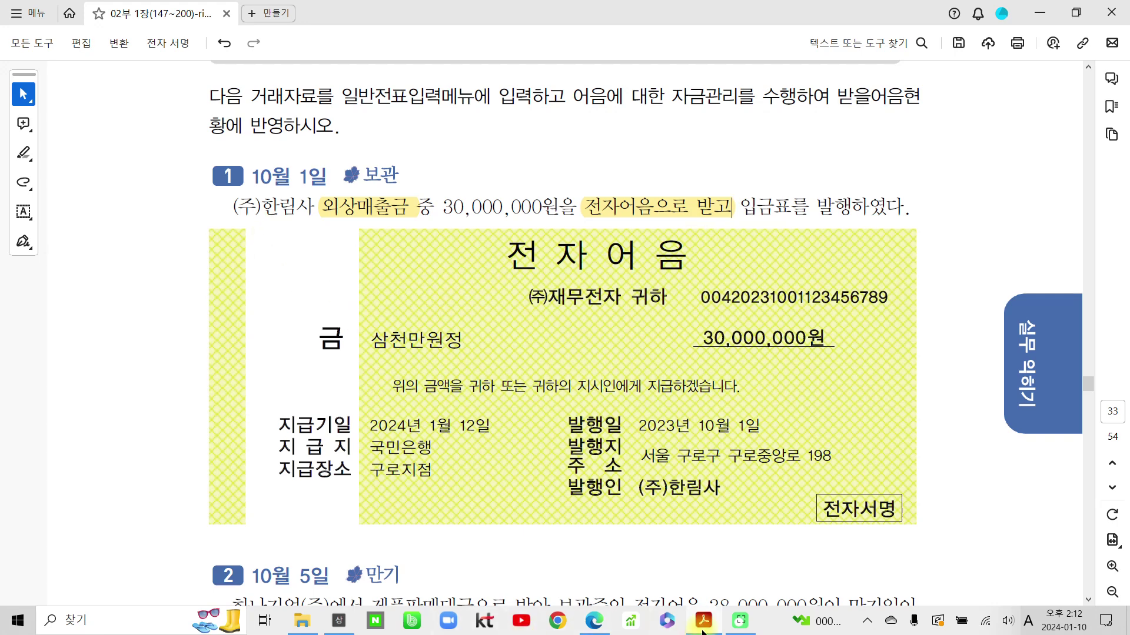
Switch to the 더존 Smart A 실무교육프로그램, log in to (주)재무전자 and maximize its window.
{"action": "left_click", "coordinate": [15, 618]}
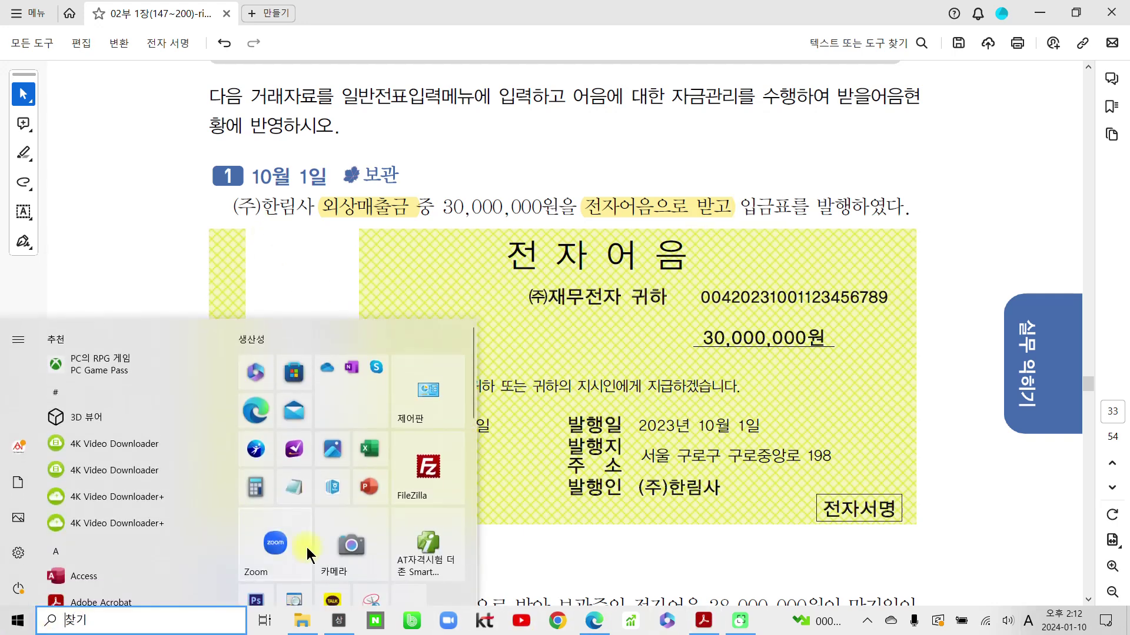
{"action": "left_click", "coordinate": [416, 556]}
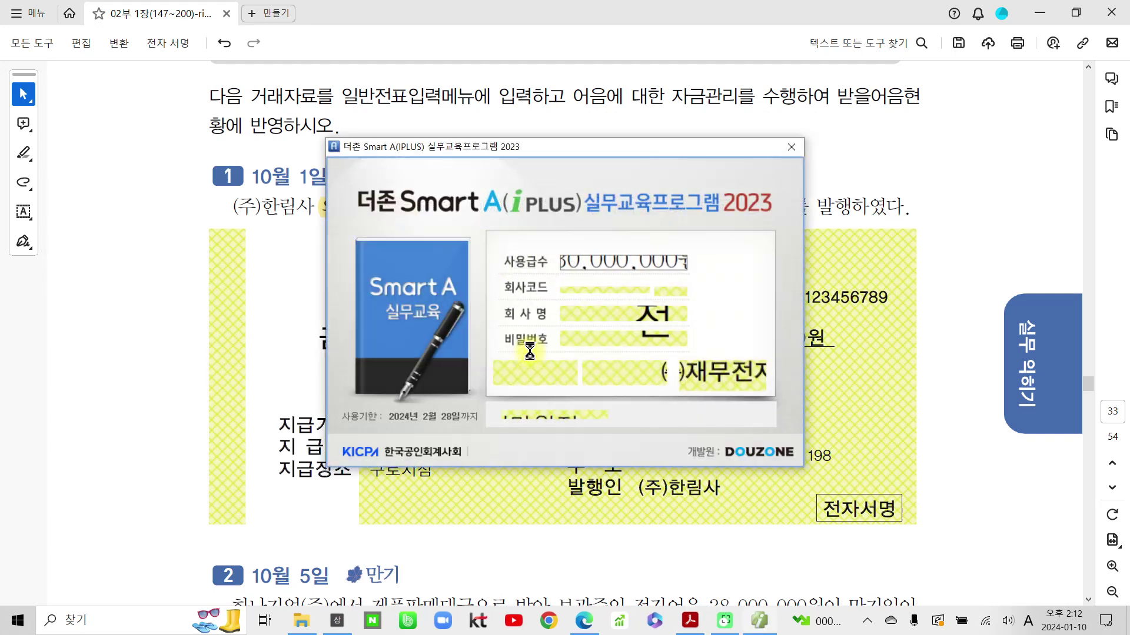
{"action": "left_click", "coordinate": [534, 376]}
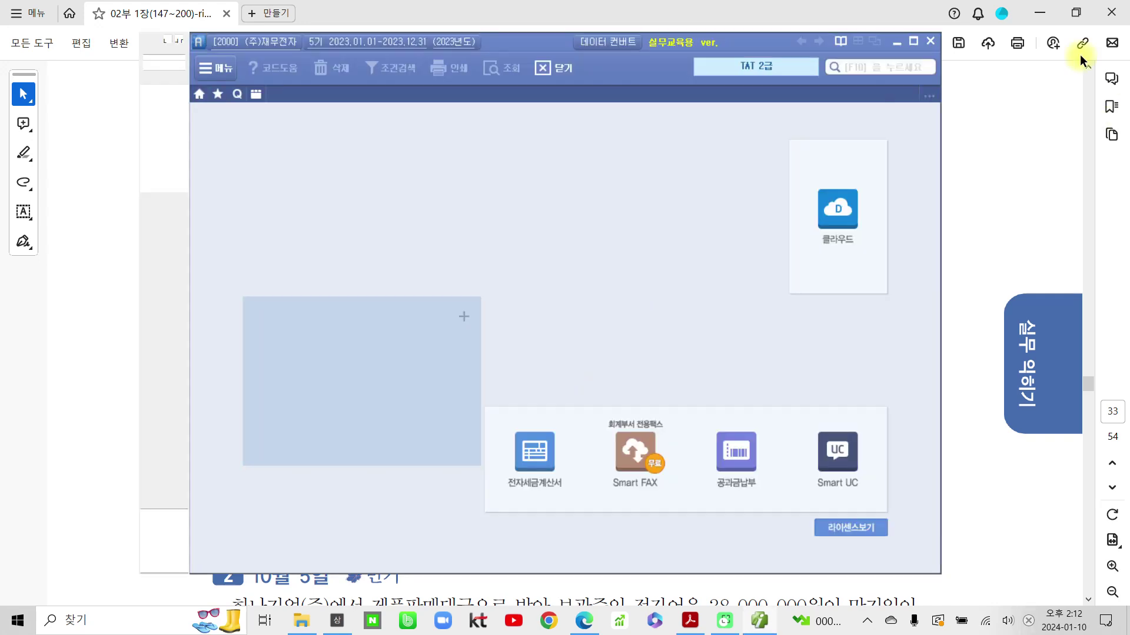
{"action": "left_click", "coordinate": [919, 44]}
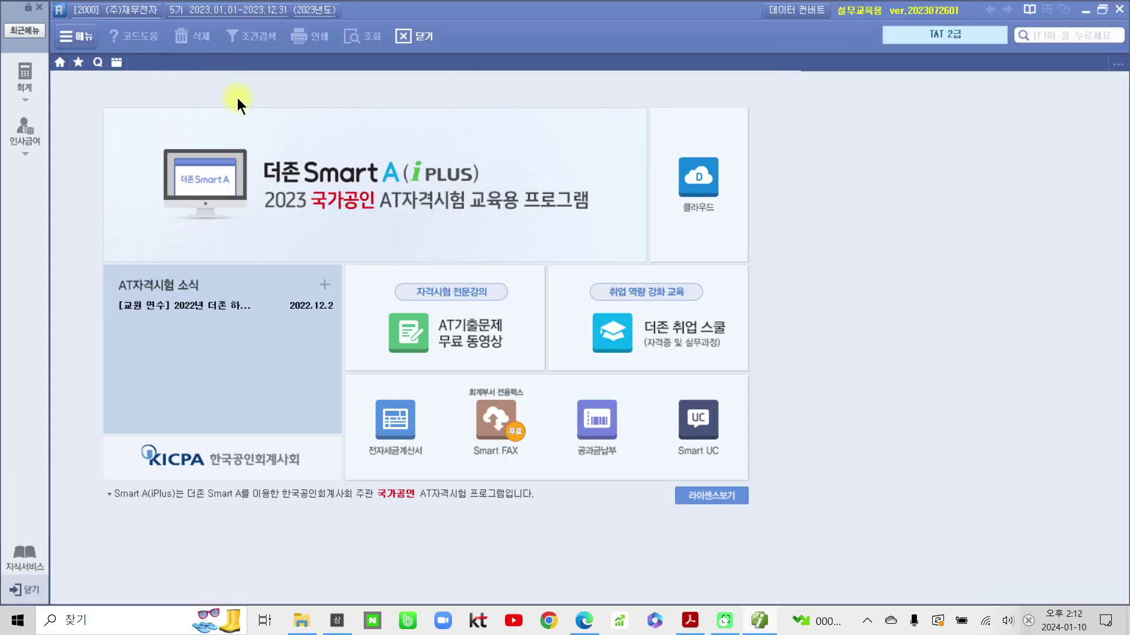
Open 일반전표입력 in the 회계 module and set the voucher date to month 10, day 1.
{"action": "left_click", "coordinate": [25, 79]}
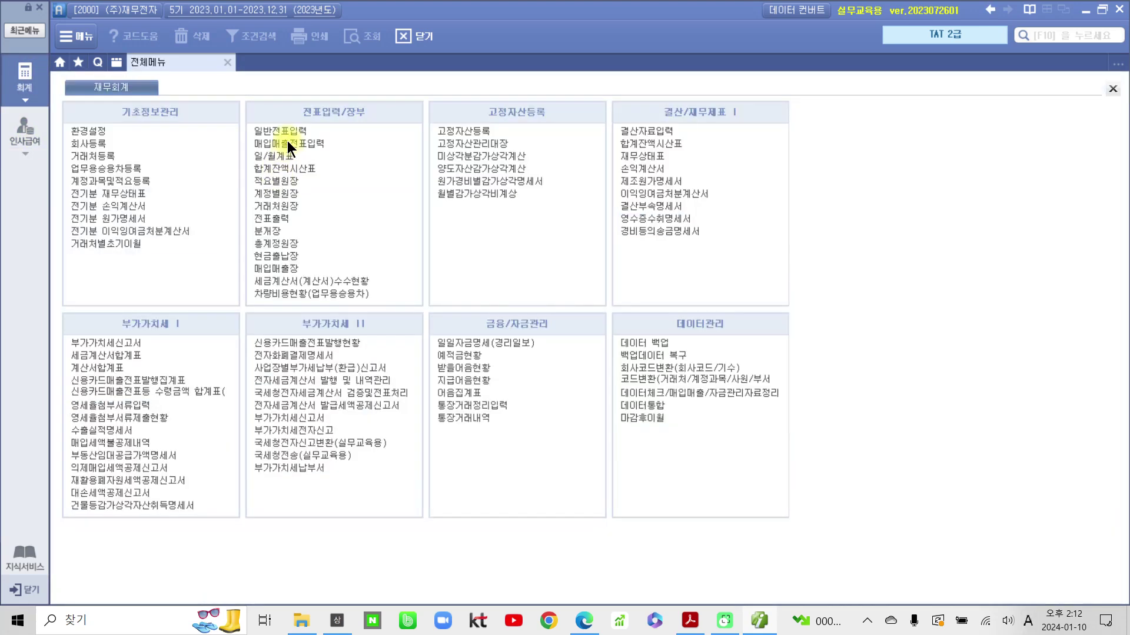
{"action": "left_click", "coordinate": [291, 134]}
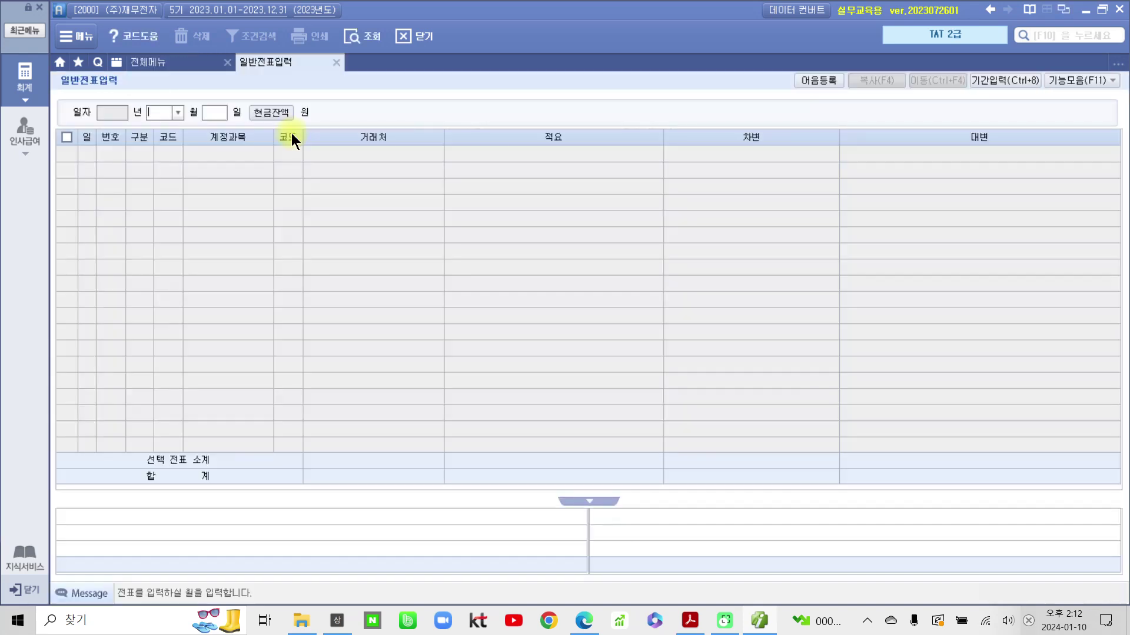
{"action": "type", "text": "10"}
{"action": "key", "text": "Return"}
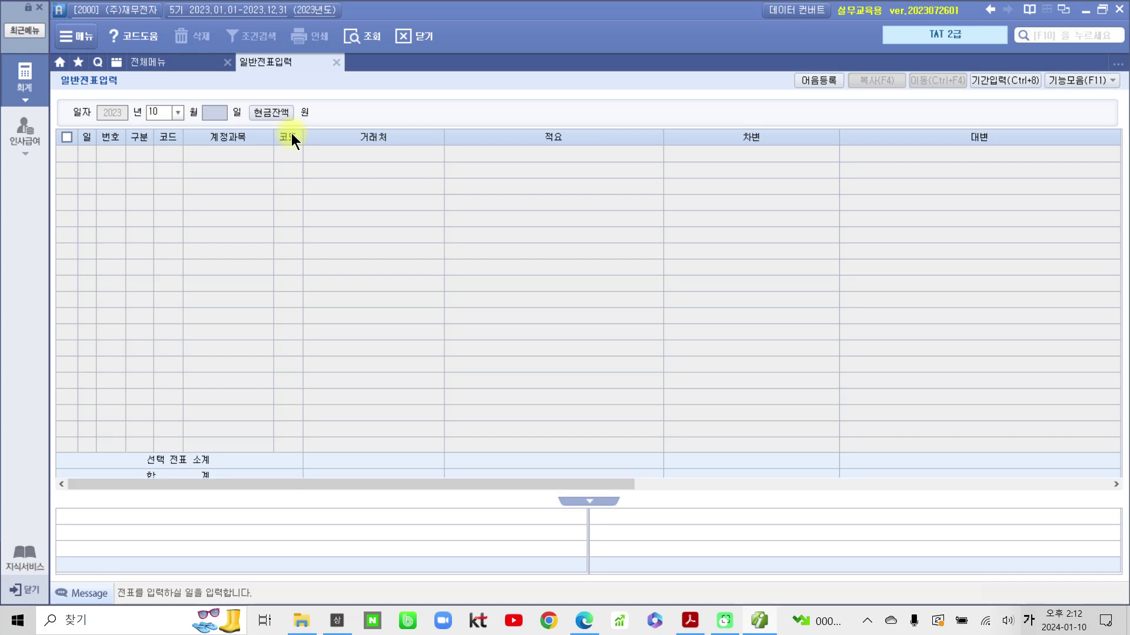
{"action": "type", "text": "1"}
{"action": "key", "text": "Return"}
Enter a 차변 line for account 110 받을어음 with (주)한림사 and an amount of 30,000,000.
{"action": "type", "text": "3"}
{"action": "key", "text": "Return"}
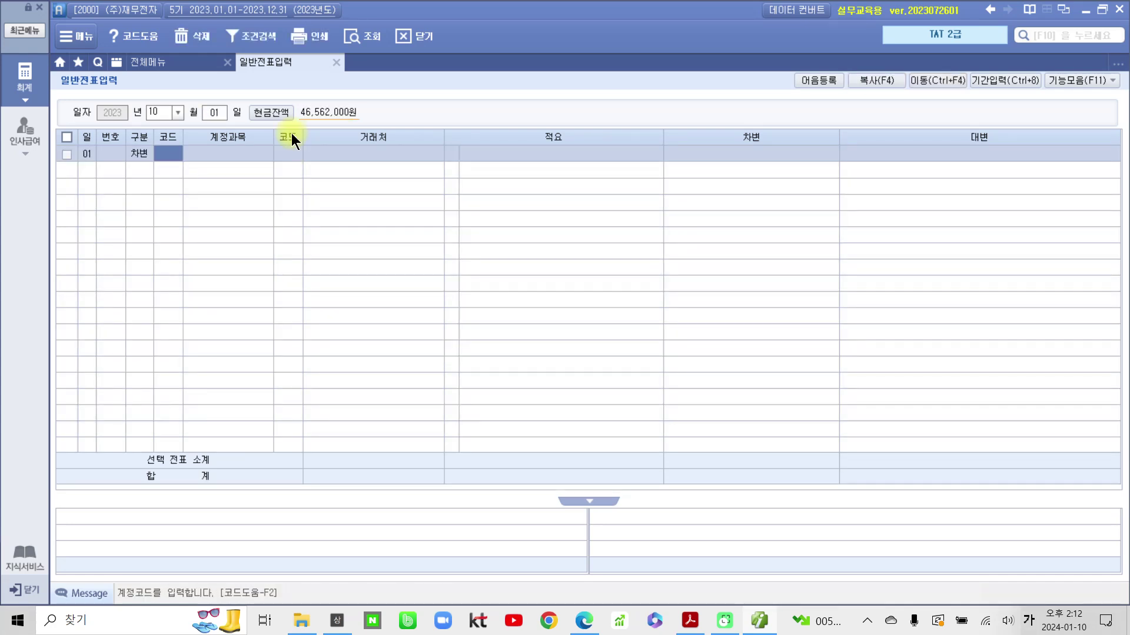
{"action": "type", "text": "110"}
{"action": "key", "text": "Return"}
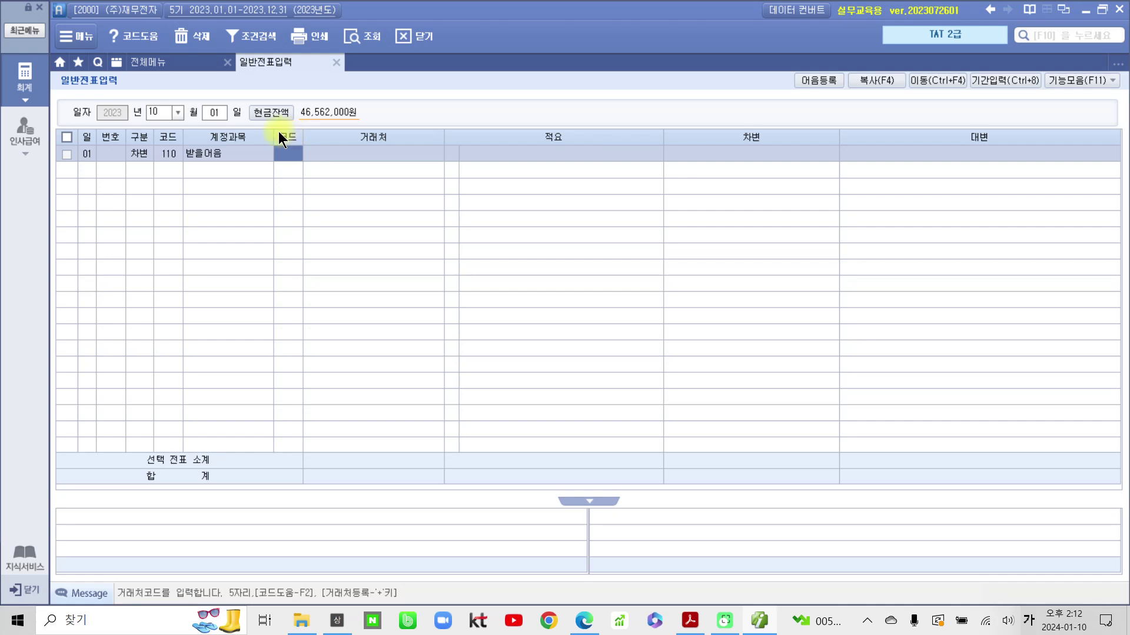
{"action": "type", "text": "한렘"}
{"action": "key", "text": "Return"}
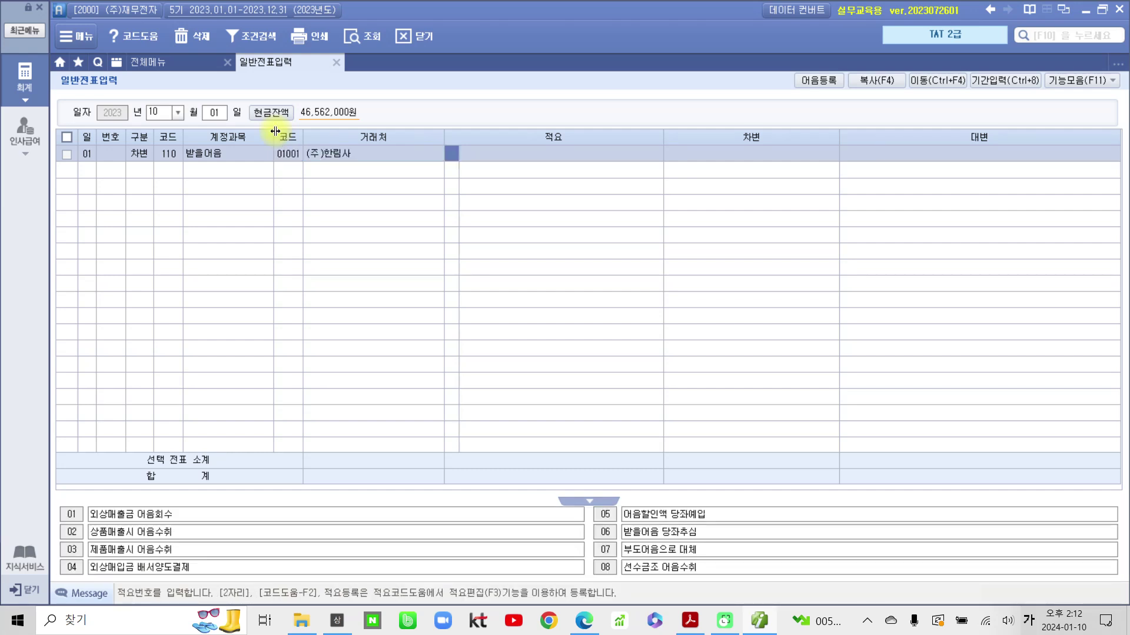
{"action": "key", "text": "Return"}
{"action": "key", "text": "Return"}
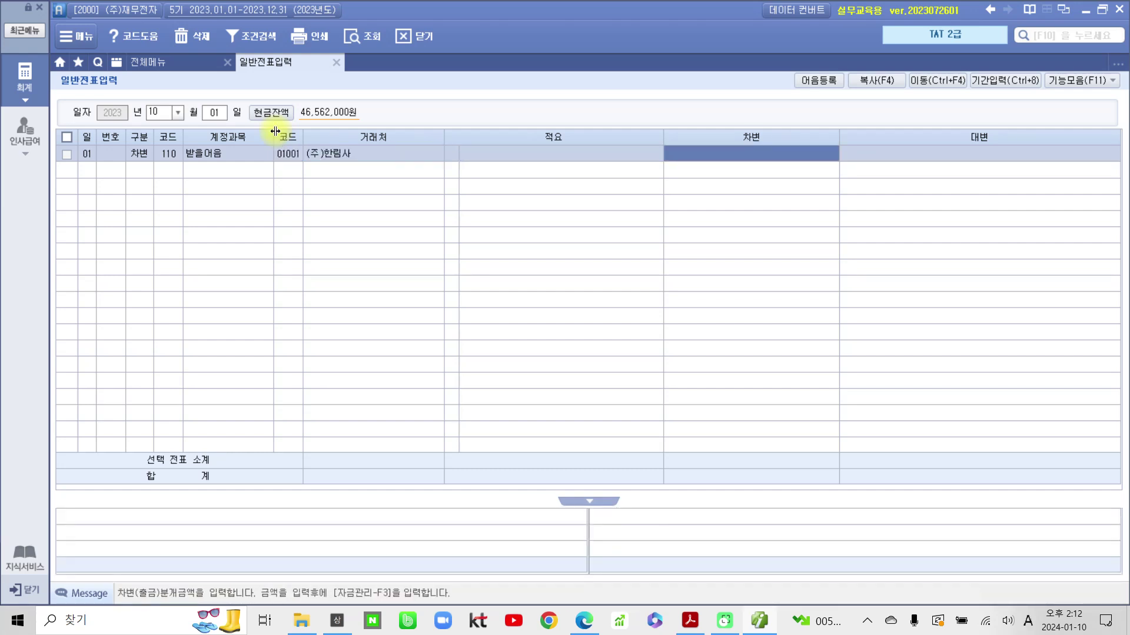
{"action": "type", "text": "30000000"}
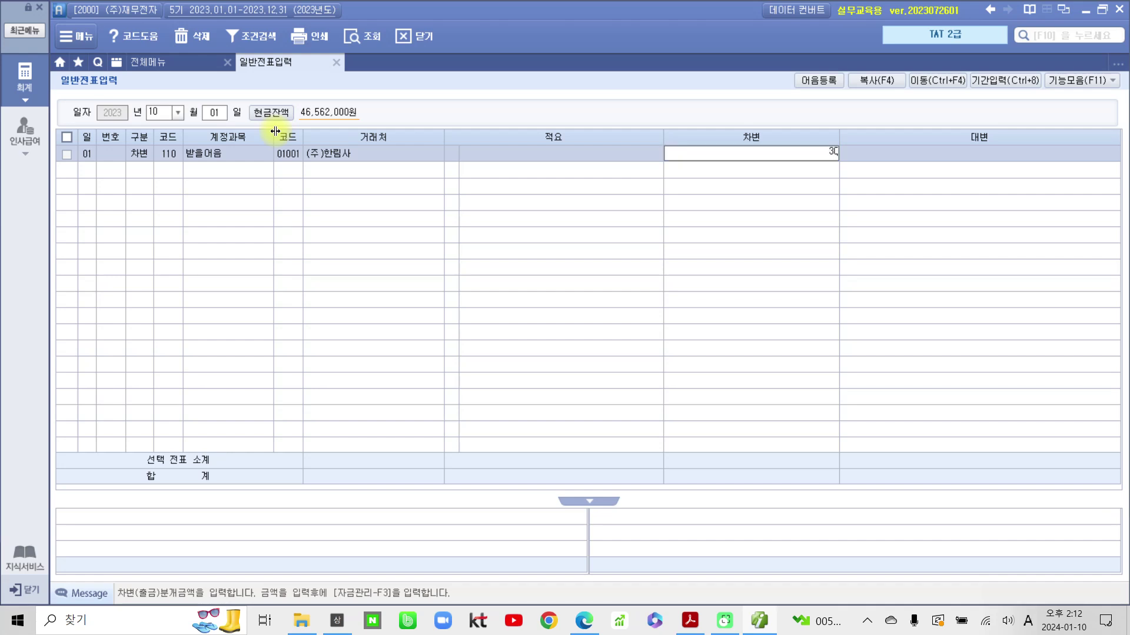
{"action": "key", "text": "Return"}
Enter a 대변 line for account 108 외상매출금 with (주)한림사 and an amount of 30,000,000.
{"action": "type", "text": "4"}
{"action": "key", "text": "Return"}
{"action": "type", "text": "108"}
{"action": "key", "text": "Return"}
{"action": "type", "text": "01001"}
{"action": "key", "text": "Return"}
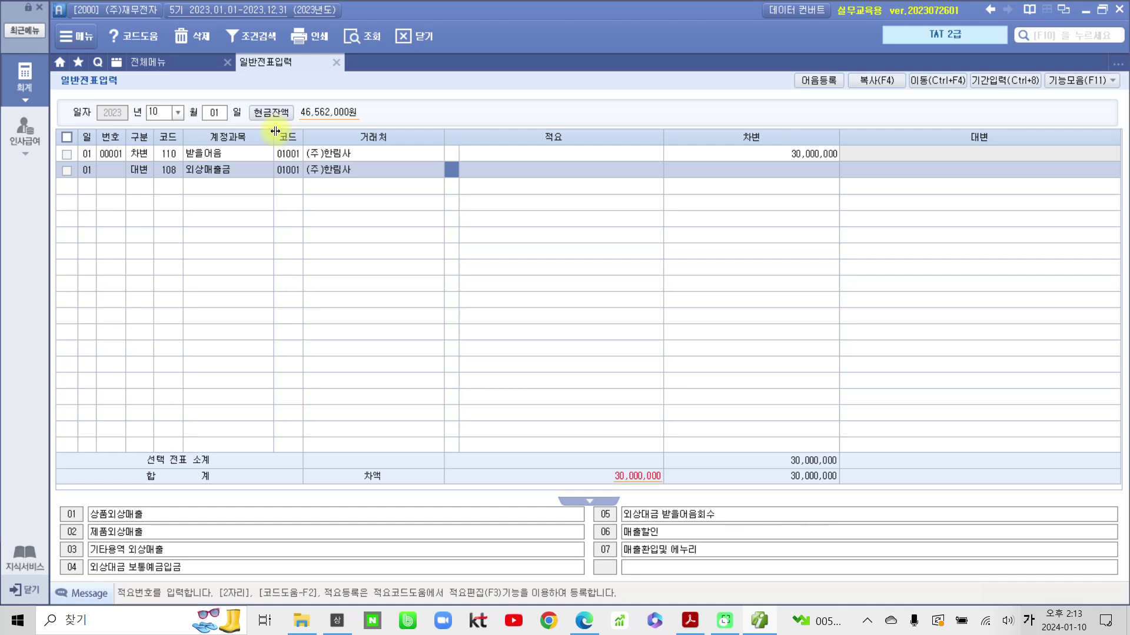
{"action": "key", "text": "Return"}
{"action": "key", "text": "Return"}
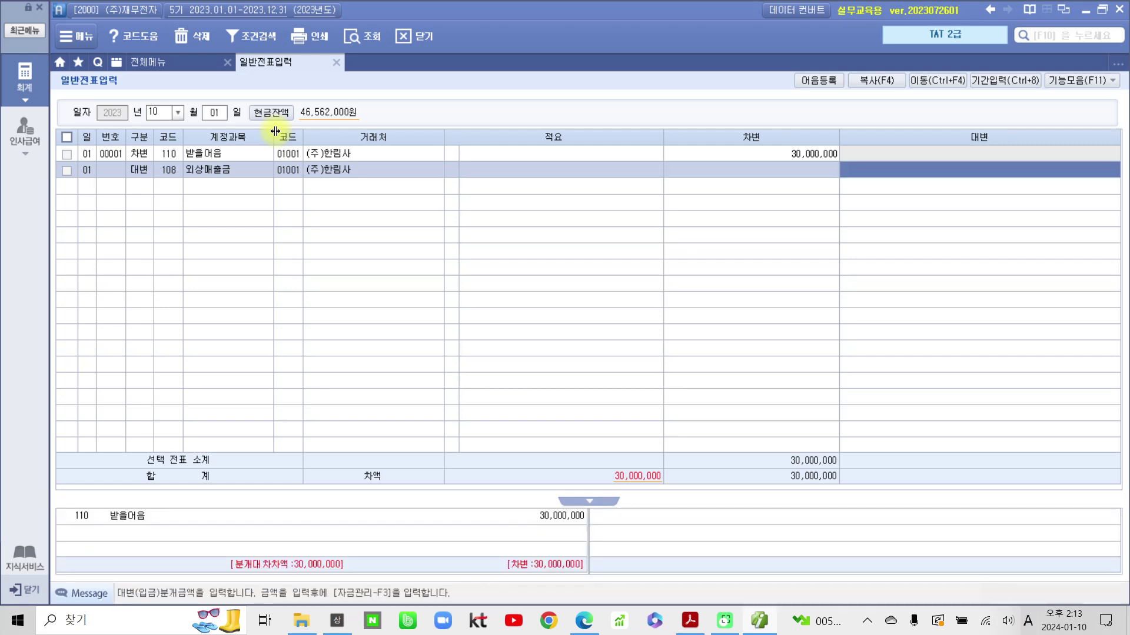
{"action": "type", "text": "3"}
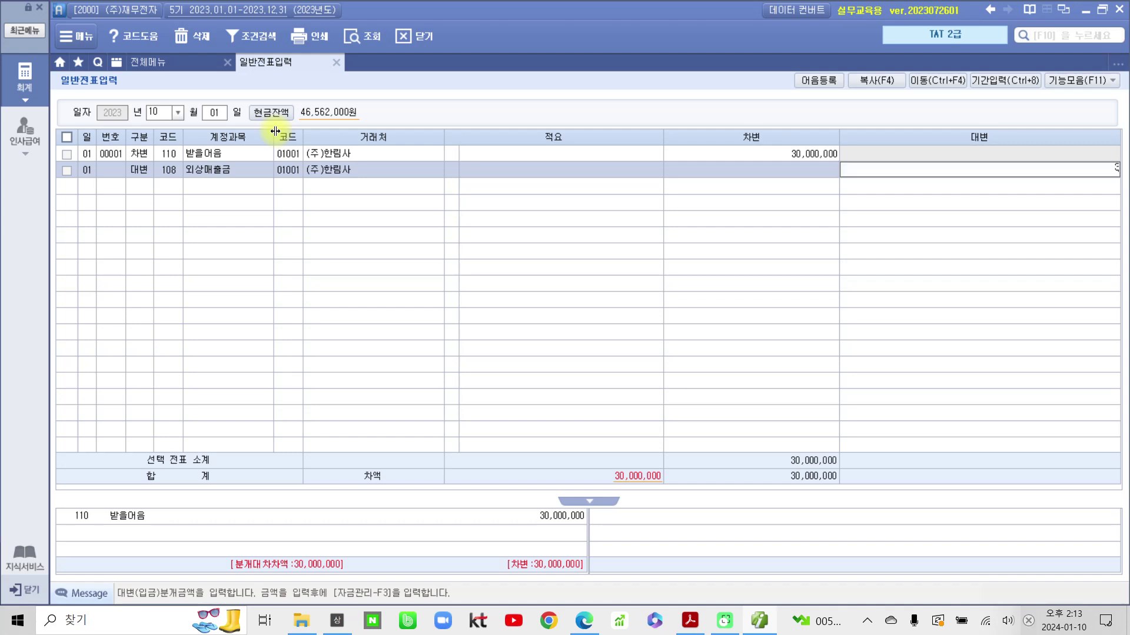
{"action": "type", "text": "0++"}
{"action": "key", "text": "Return"}
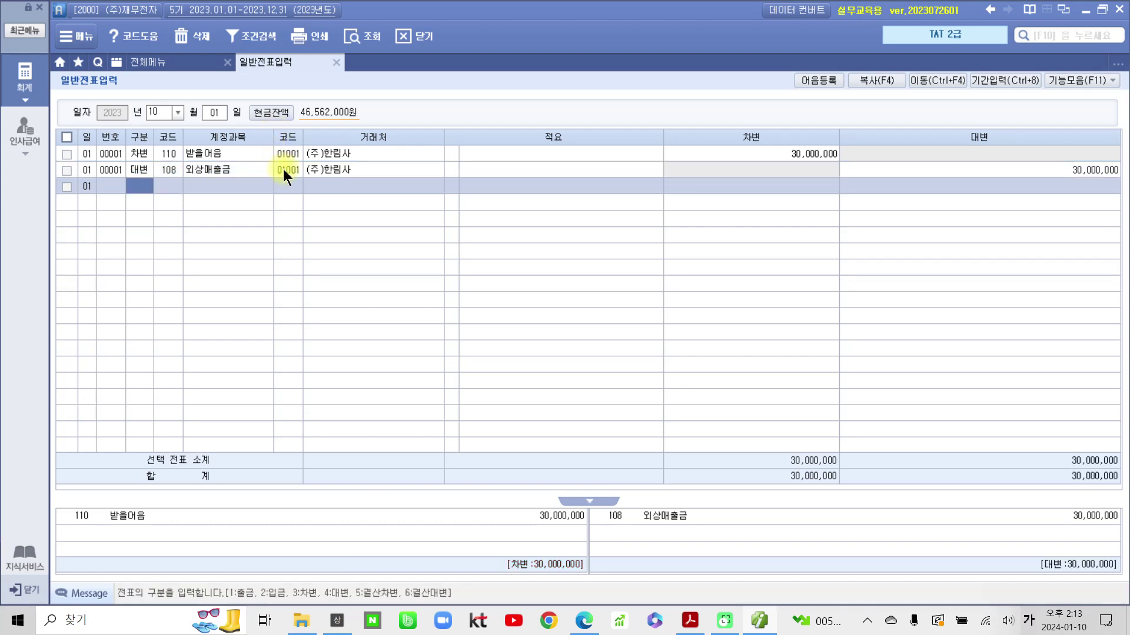
Open 받을어음 관리 for the 차변 받을어음 line, set 어음종류 to 6 전자 and enter the note number.
{"action": "left_click", "coordinate": [207, 155]}
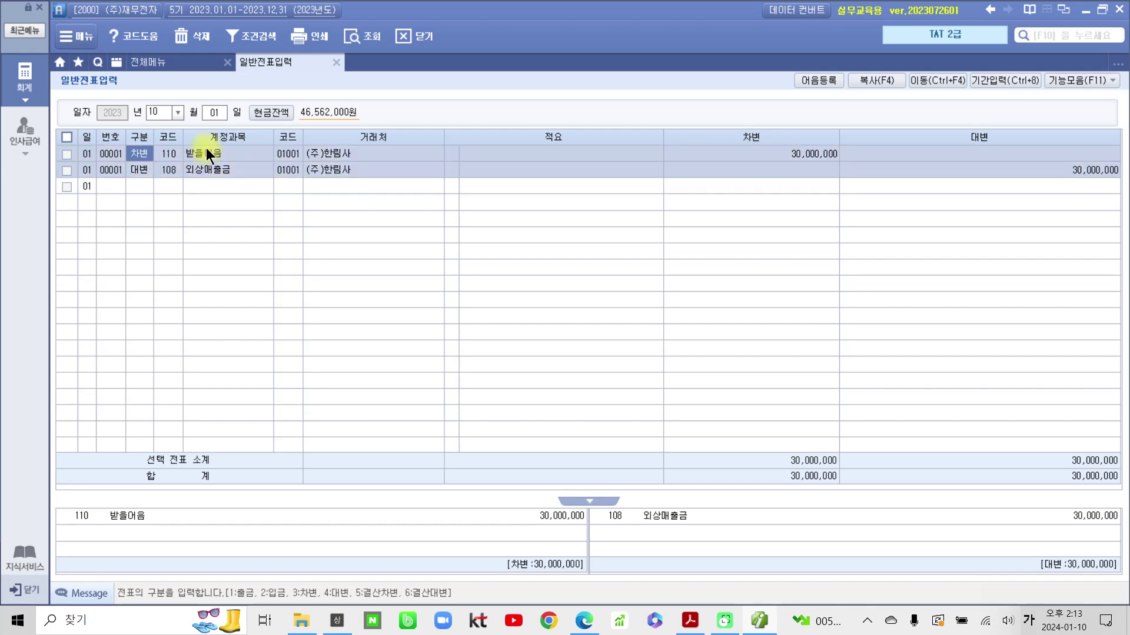
{"action": "key", "text": "Return"}
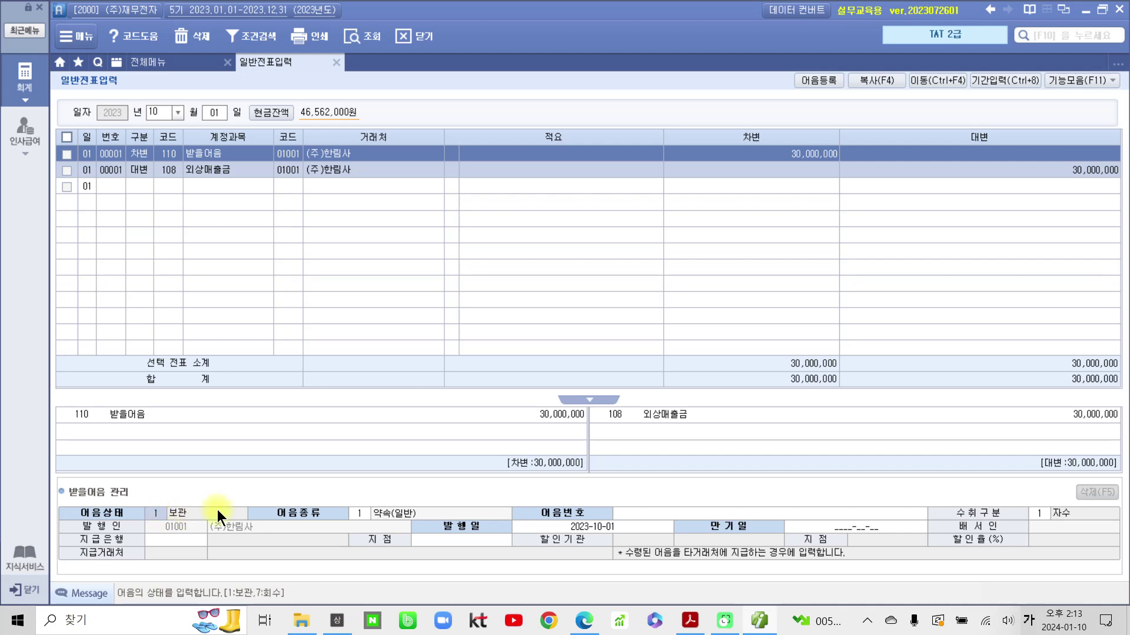
{"action": "left_click", "coordinate": [358, 515]}
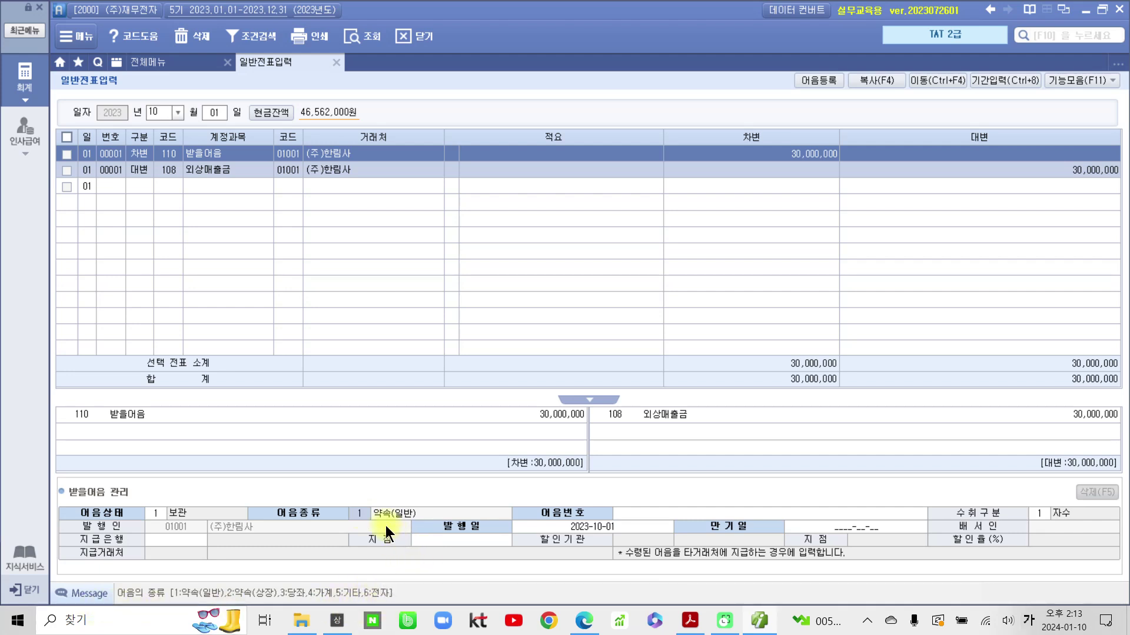
{"action": "type", "text": "6"}
{"action": "key", "text": "Return"}
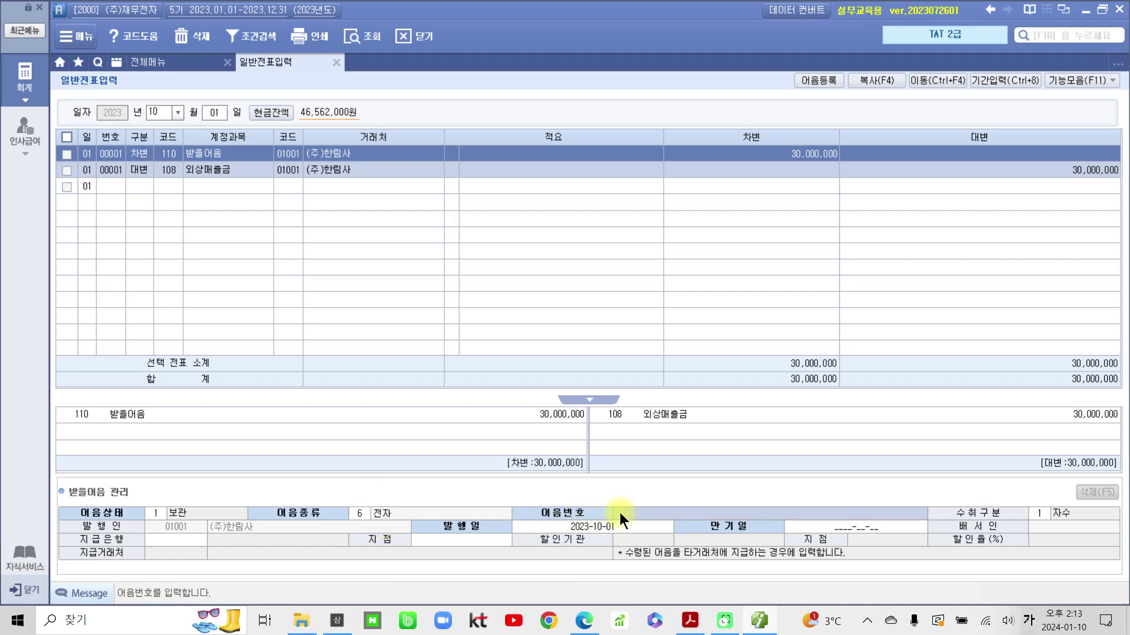
{"action": "type", "text": "004"}
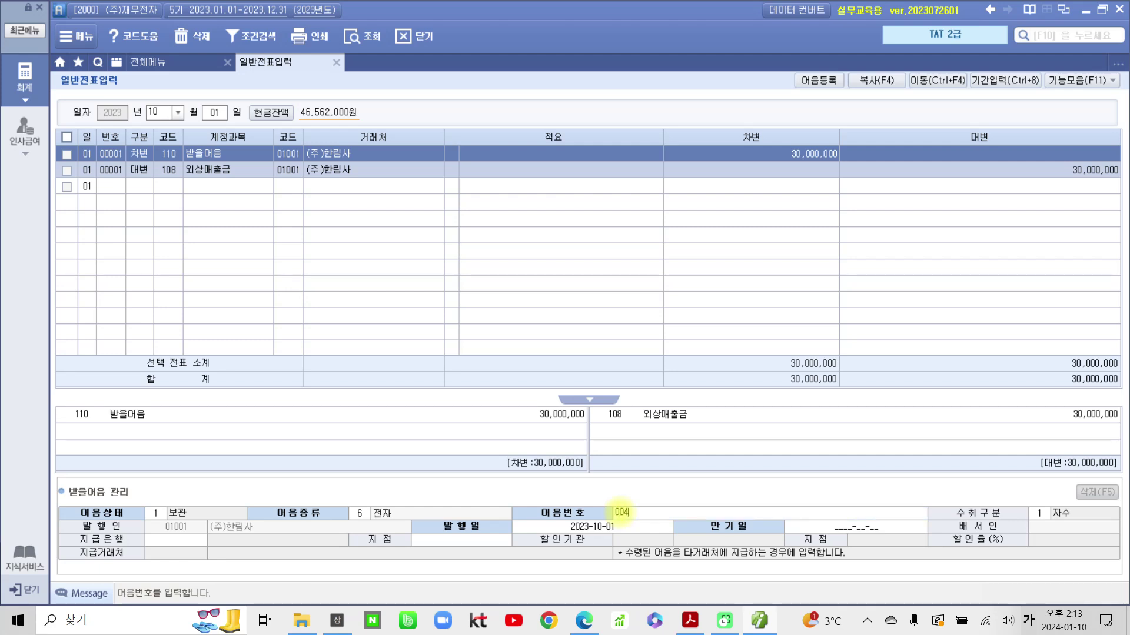
{"action": "type", "text": "20231001123456789"}
{"action": "key", "text": "Return"}
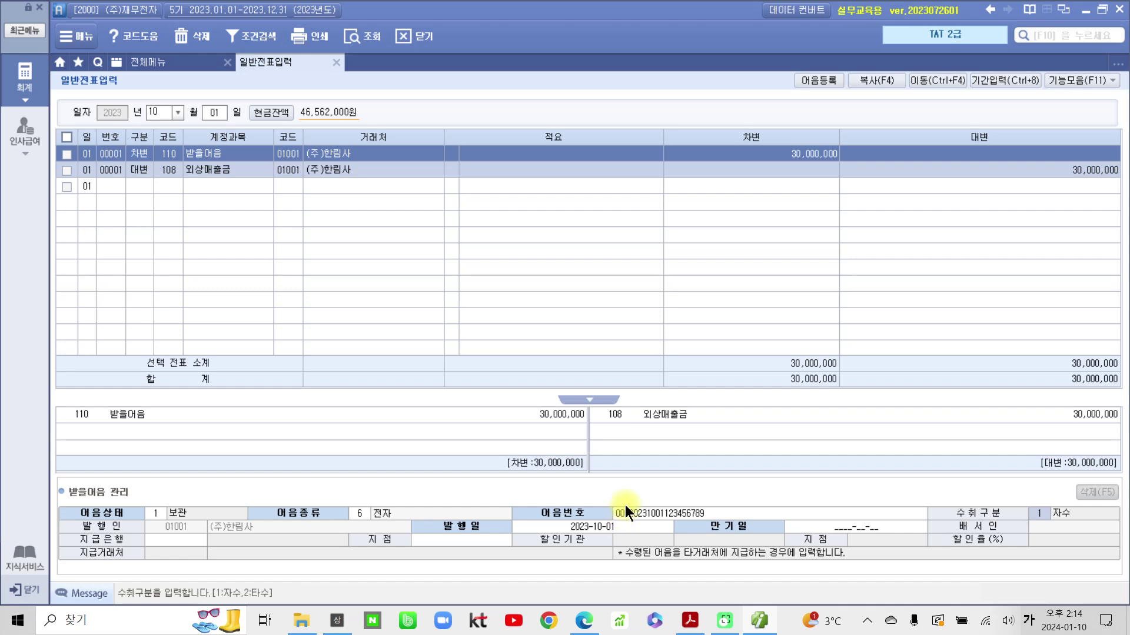
Keep 수취구분 as 자수 and 발행일 as 2023-10-01, and set the note's 만기일 to 2024-01-12.
{"action": "key", "text": "Return"}
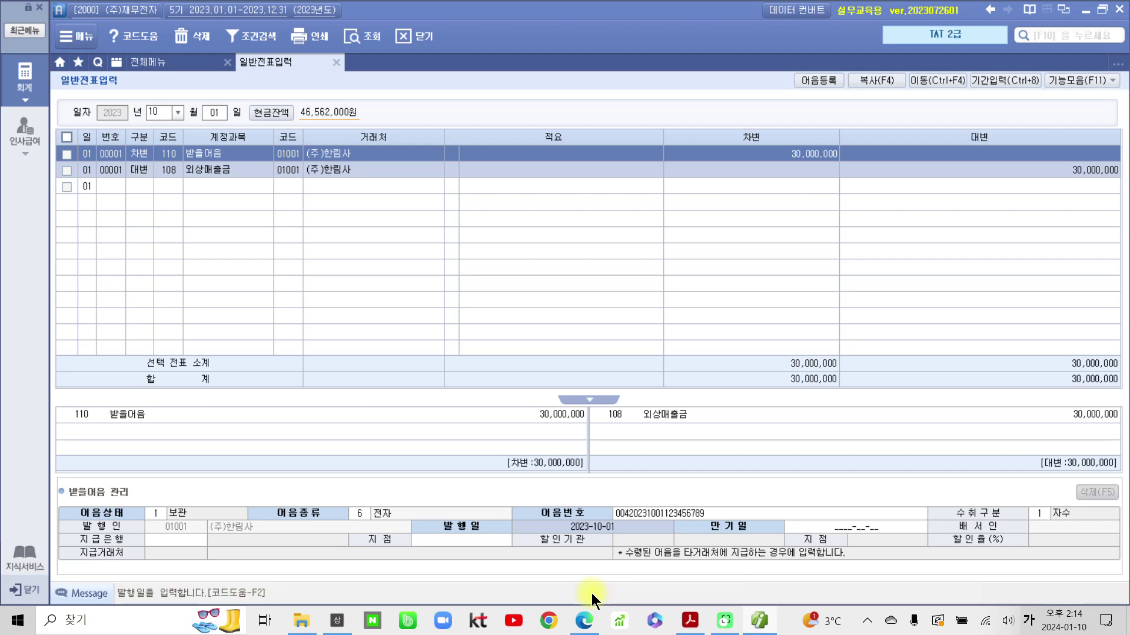
{"action": "key", "text": "Return"}
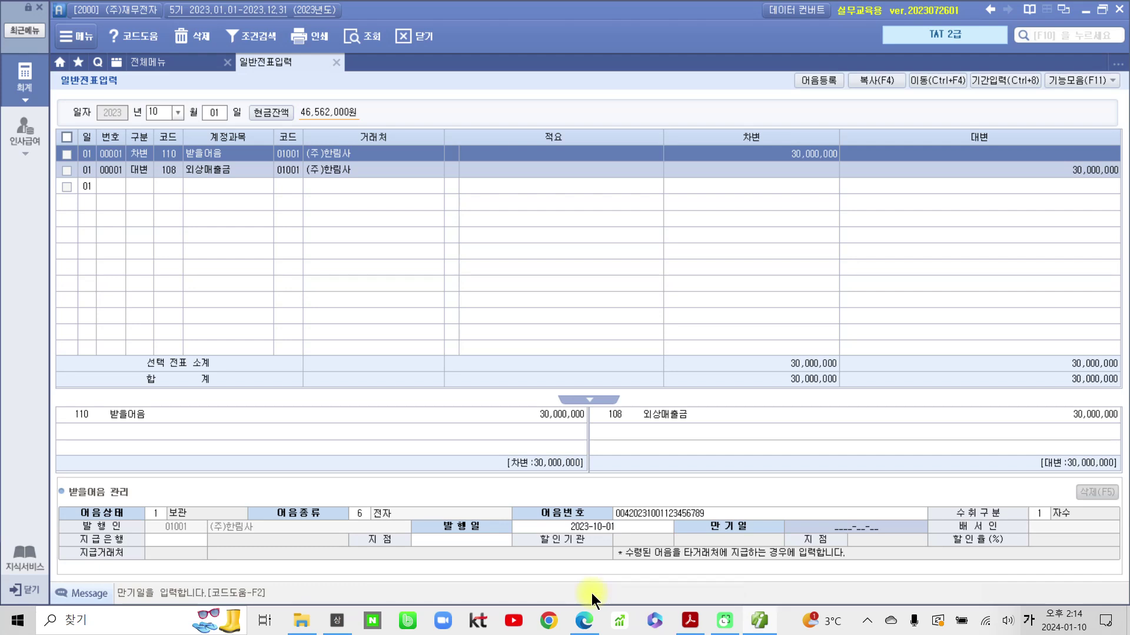
{"action": "type", "text": "2024-"}
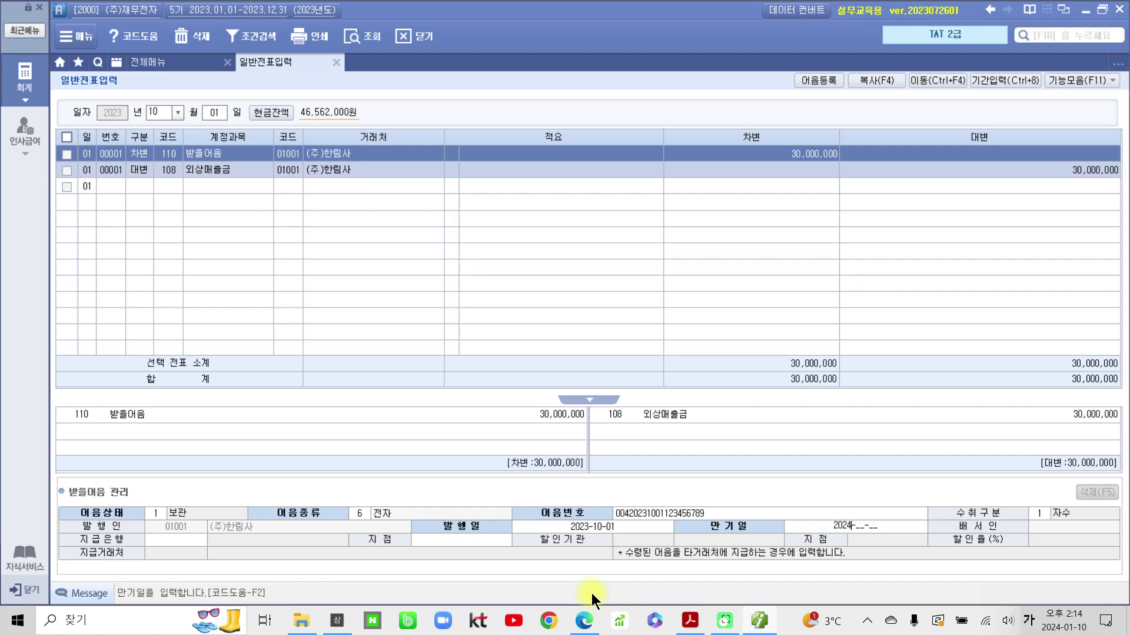
{"action": "type", "text": "01-12"}
{"action": "key", "text": "Return"}
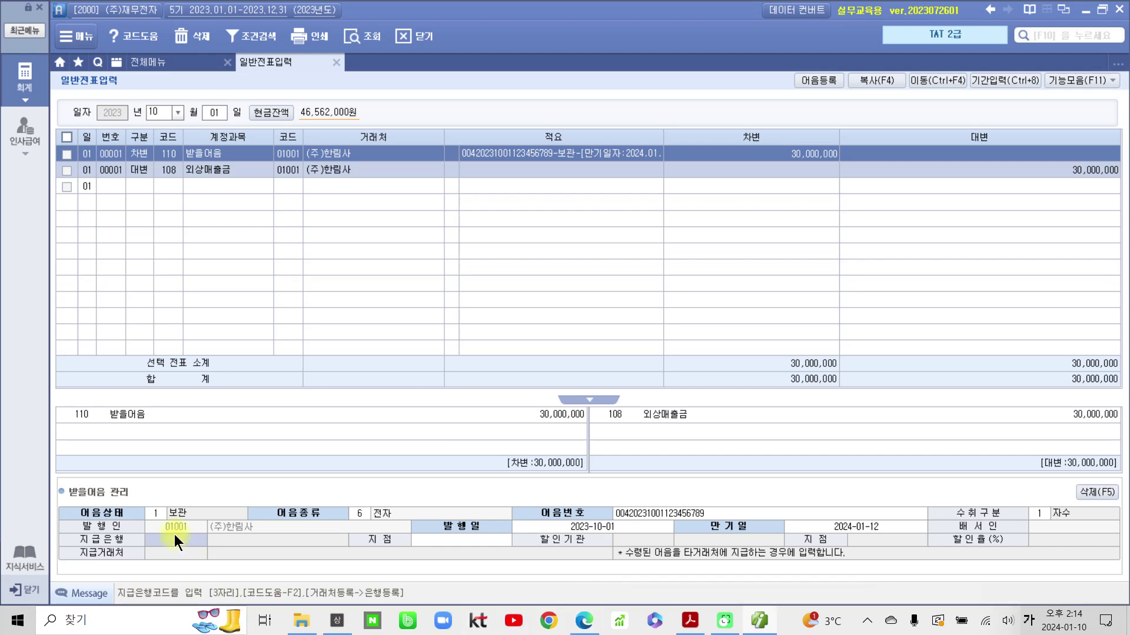
Set the note's 지급은행 to 300 국민은행 and its 지점 to 구로.
{"action": "key", "text": "F2"}
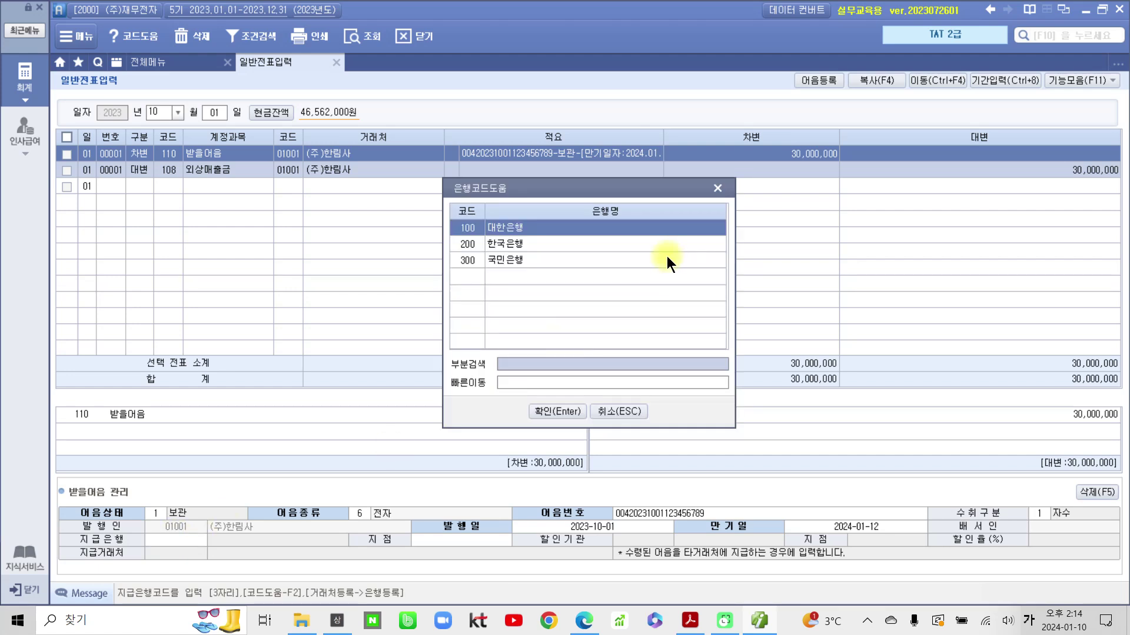
{"action": "left_click", "coordinate": [484, 259]}
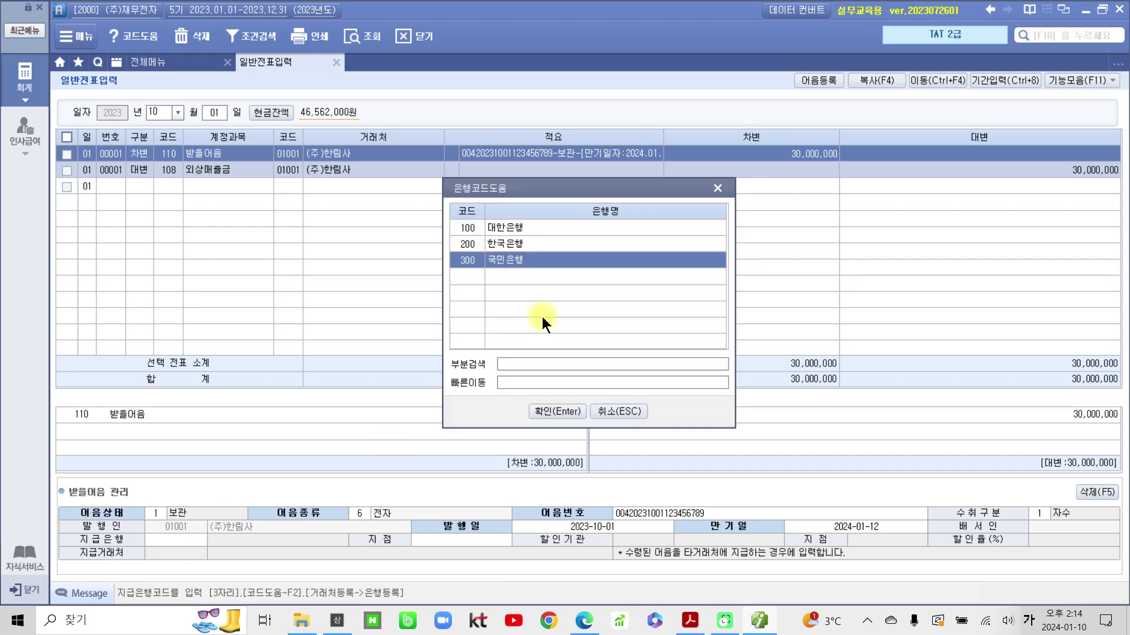
{"action": "left_click", "coordinate": [531, 410]}
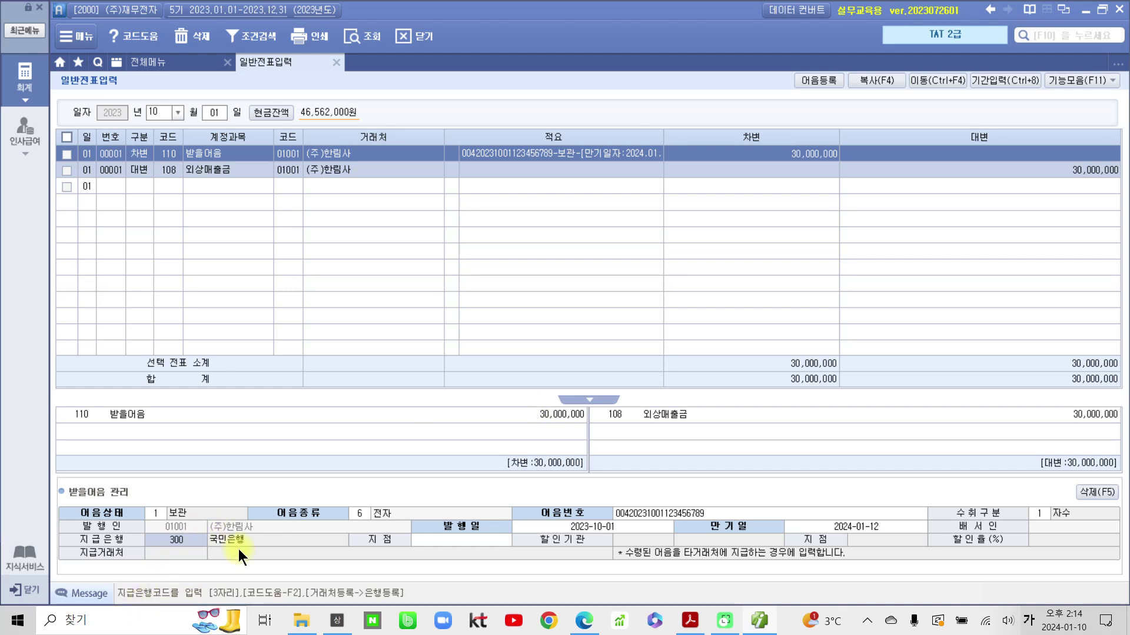
{"action": "left_click", "coordinate": [438, 539]}
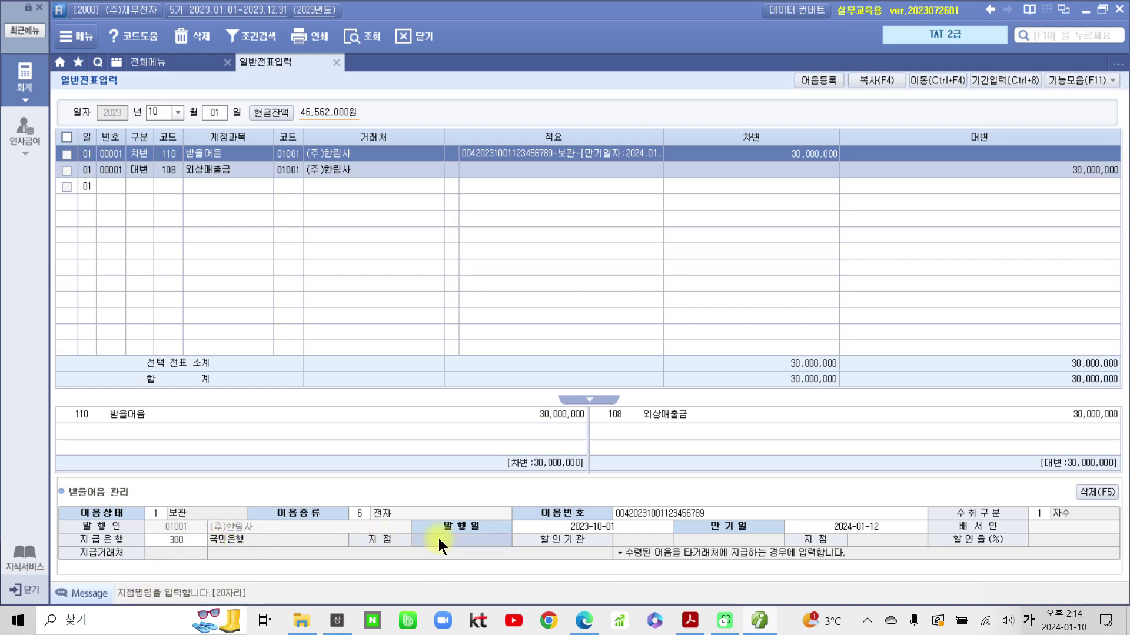
{"action": "type", "text": "구로"}
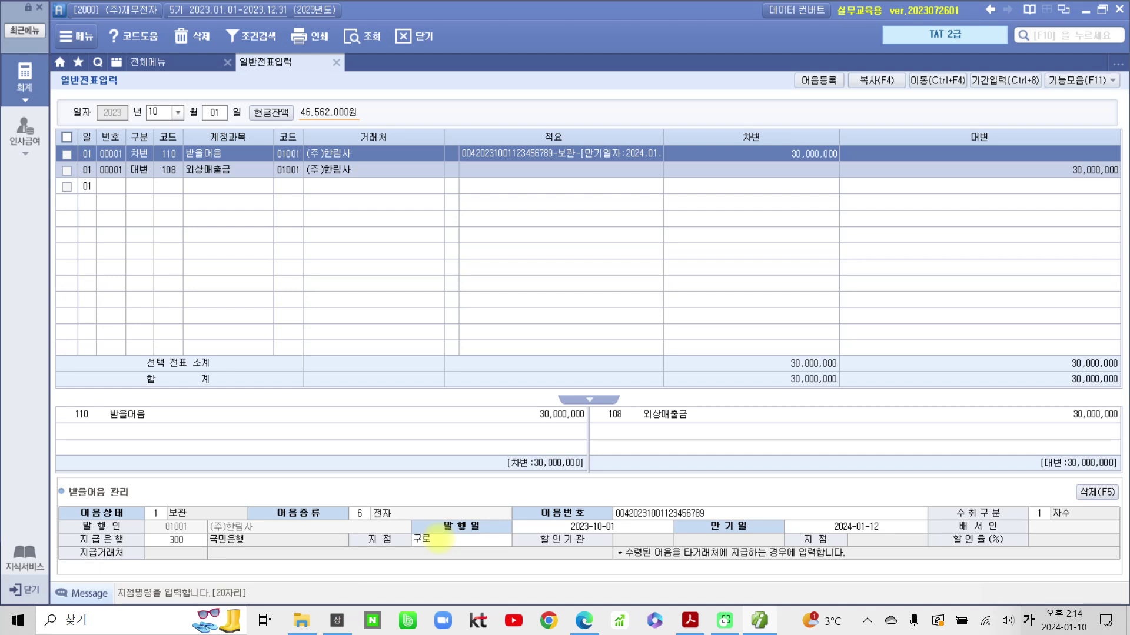
{"action": "key", "text": "Return"}
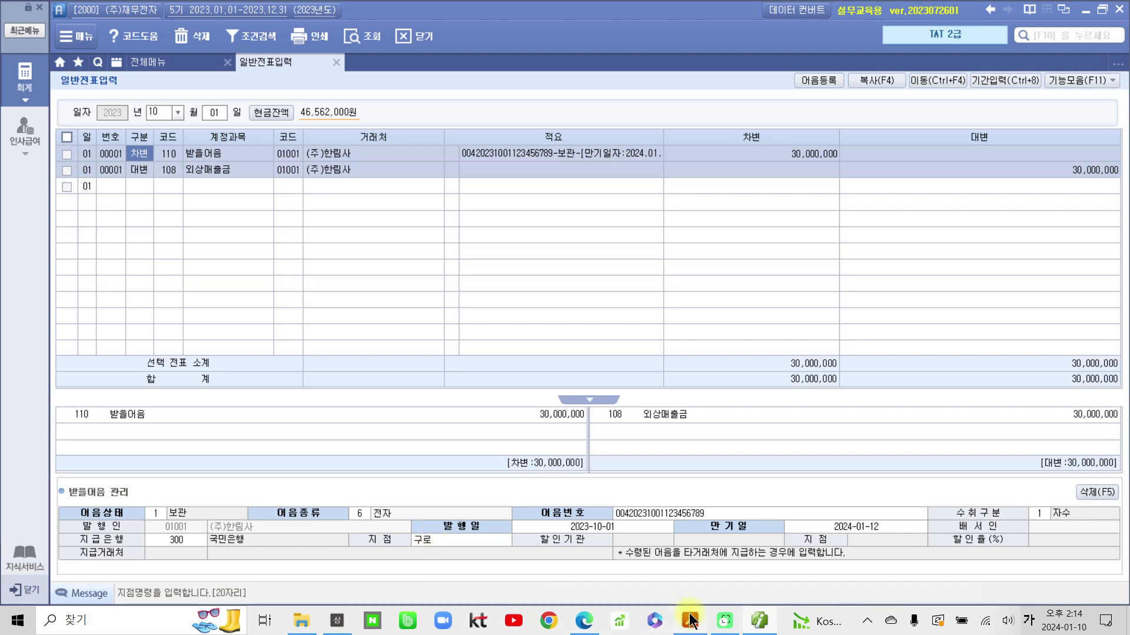
Switch to the exercise PDF in Acrobat and highlight "10월 5일" and "받아 보관중인 전자어음" in problem 2.
{"action": "left_click", "coordinate": [608, 578]}
{"action": "scroll", "coordinate": [516, 500], "scroll_direction": "down", "scroll_amount": 5}
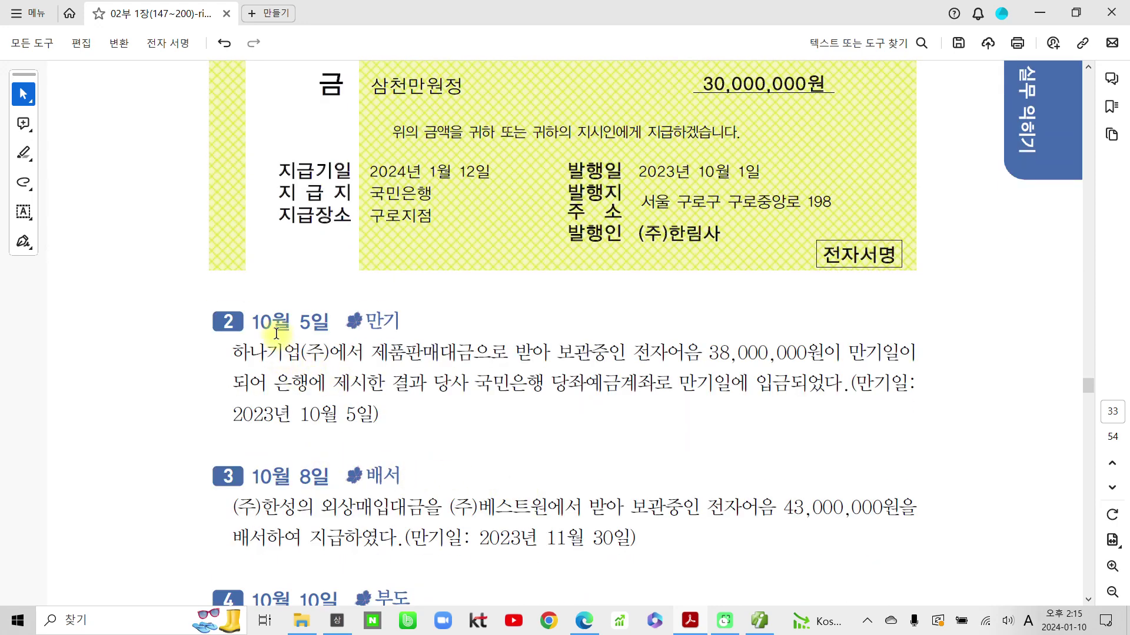
{"action": "left_click_drag", "start_coordinate": [253, 322], "coordinate": [333, 316]}
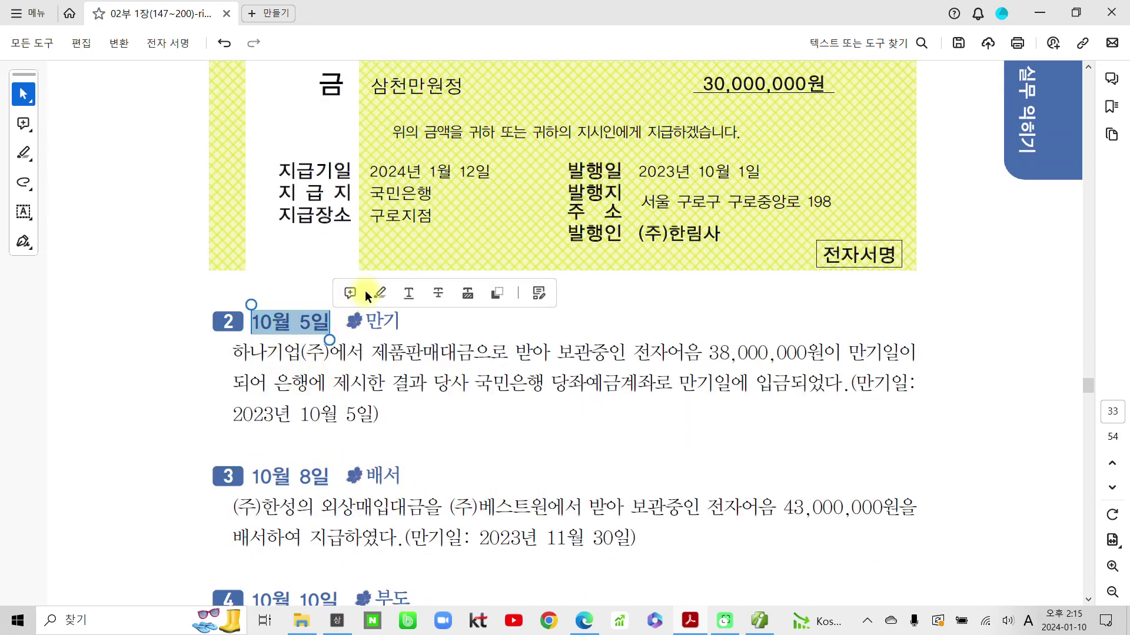
{"action": "left_click", "coordinate": [379, 294]}
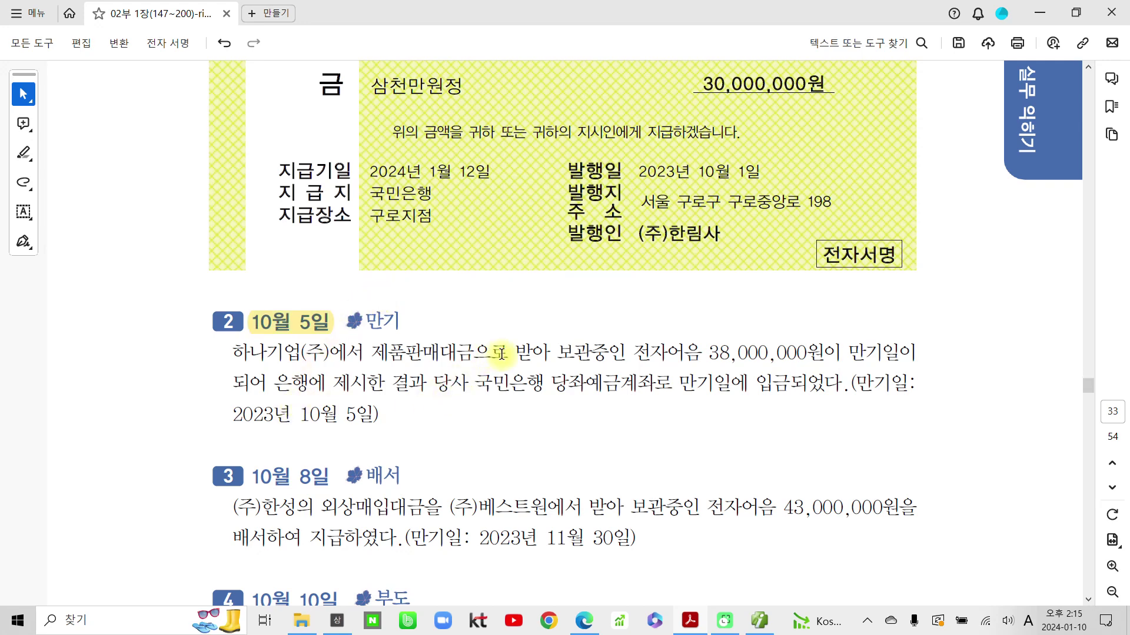
{"action": "left_click_drag", "start_coordinate": [509, 353], "coordinate": [701, 355]}
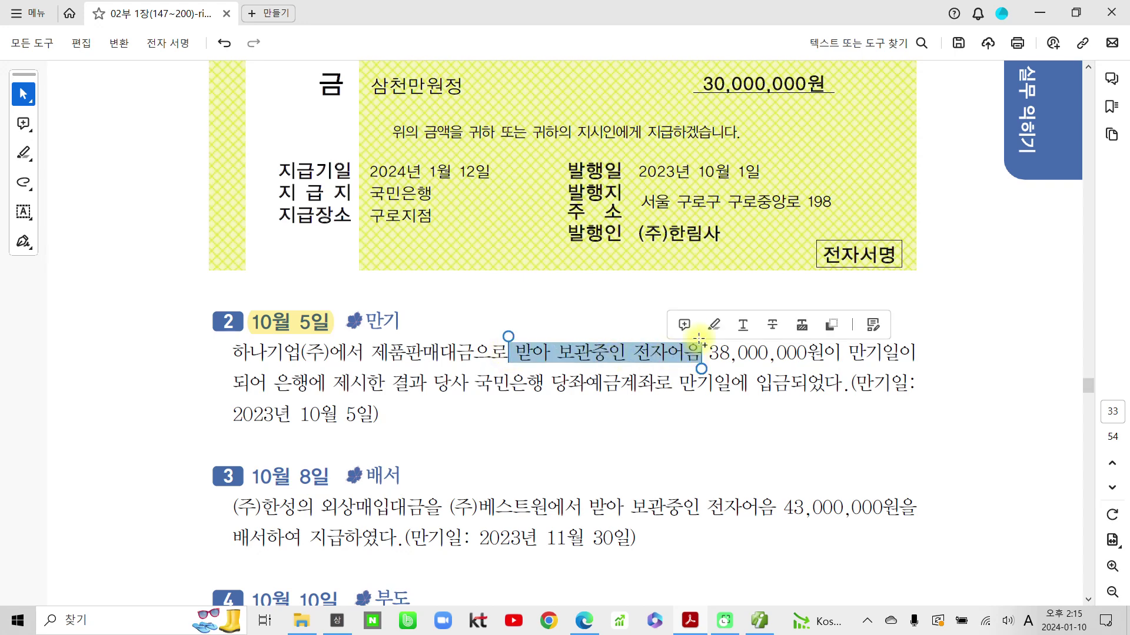
{"action": "left_click", "coordinate": [712, 326]}
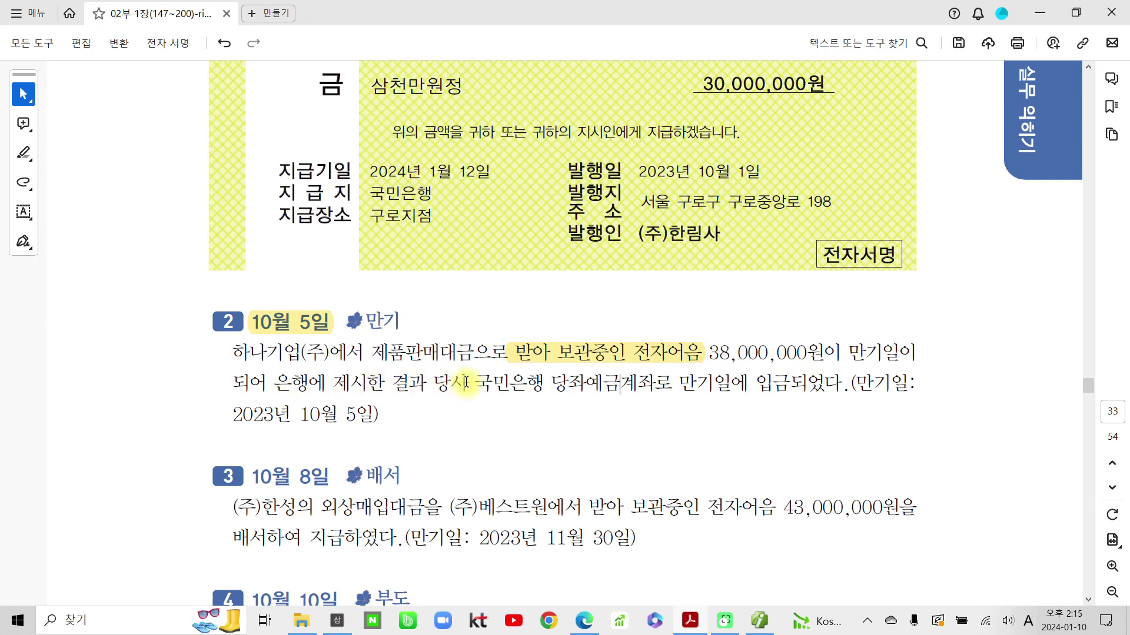
Highlight "당좌예금" and the maturity date "10월 5일" in the text of problem 2.
{"action": "left_click_drag", "start_coordinate": [551, 383], "coordinate": [620, 383]}
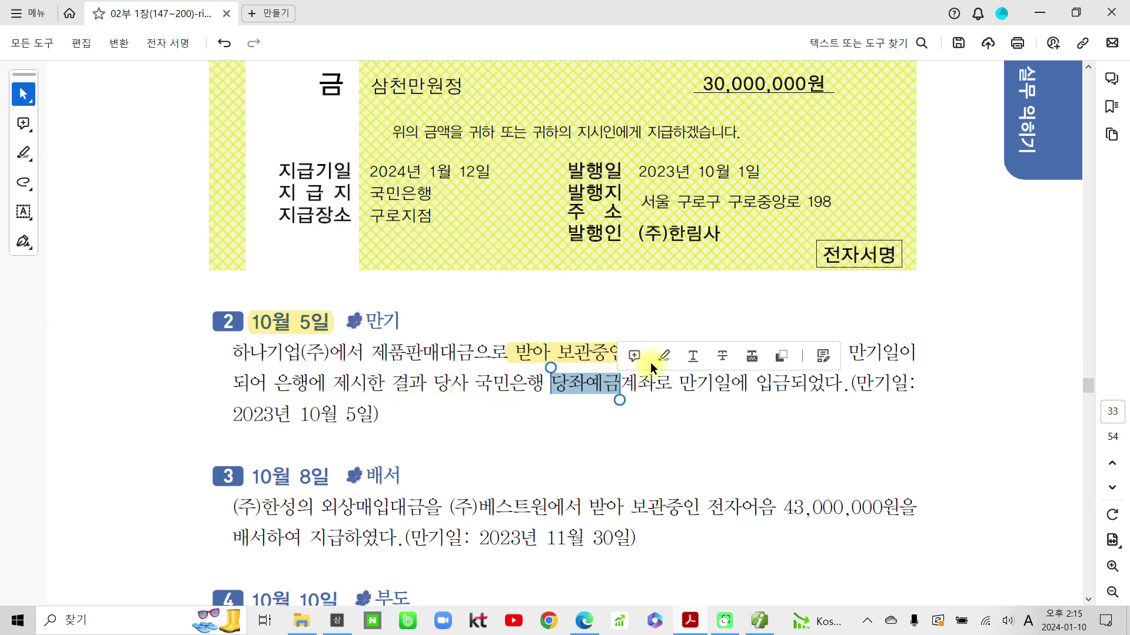
{"action": "left_click", "coordinate": [666, 356]}
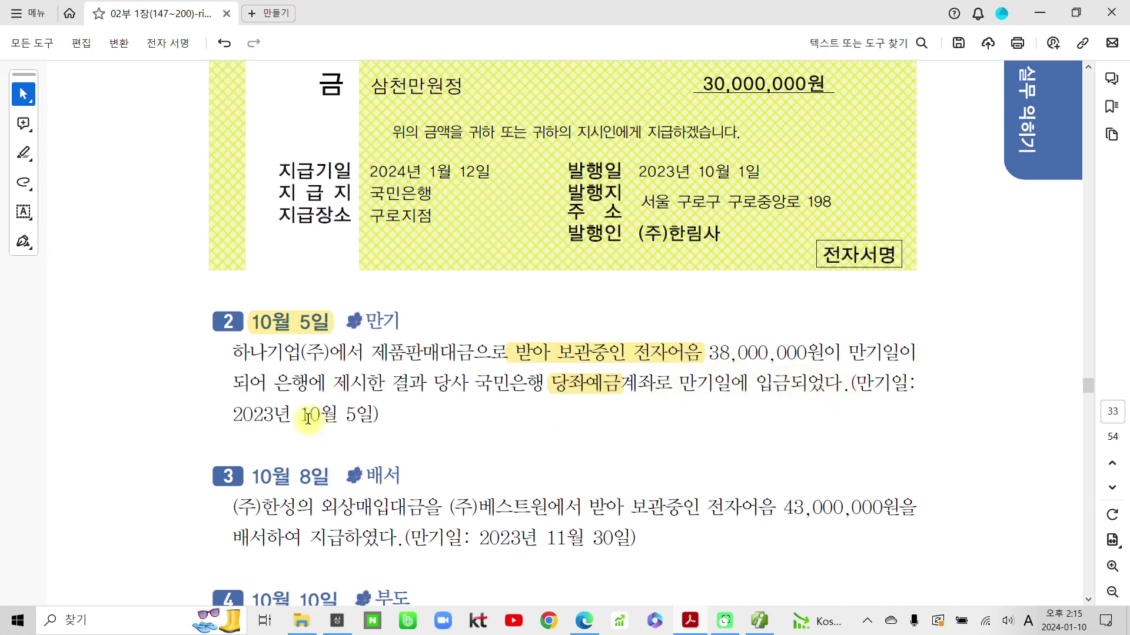
{"action": "left_click_drag", "start_coordinate": [300, 414], "coordinate": [380, 414]}
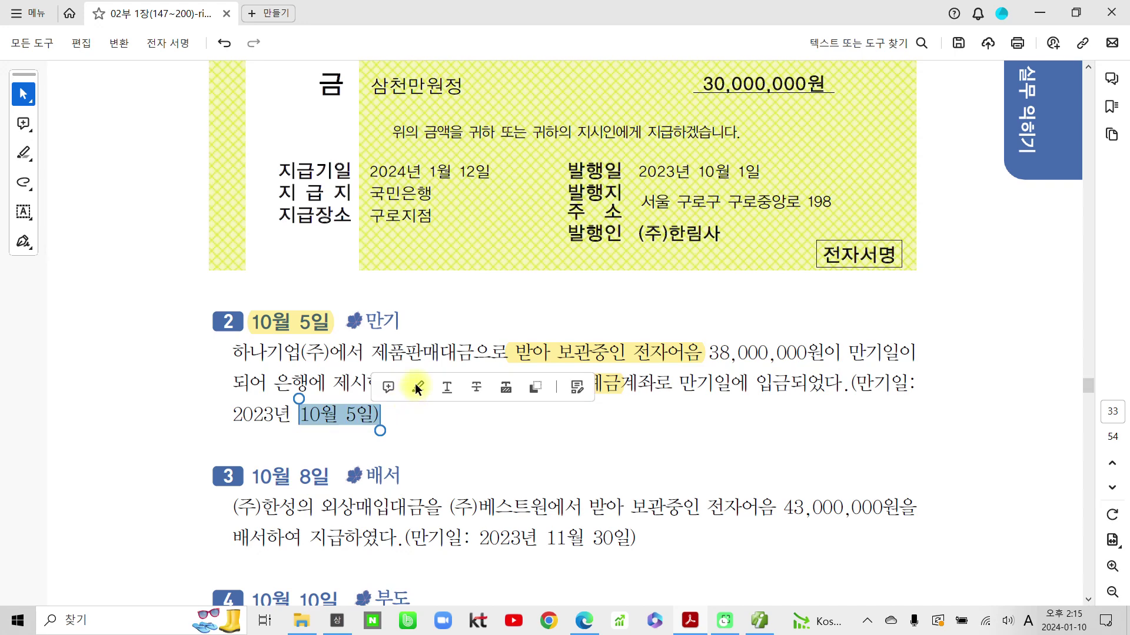
{"action": "left_click", "coordinate": [417, 388]}
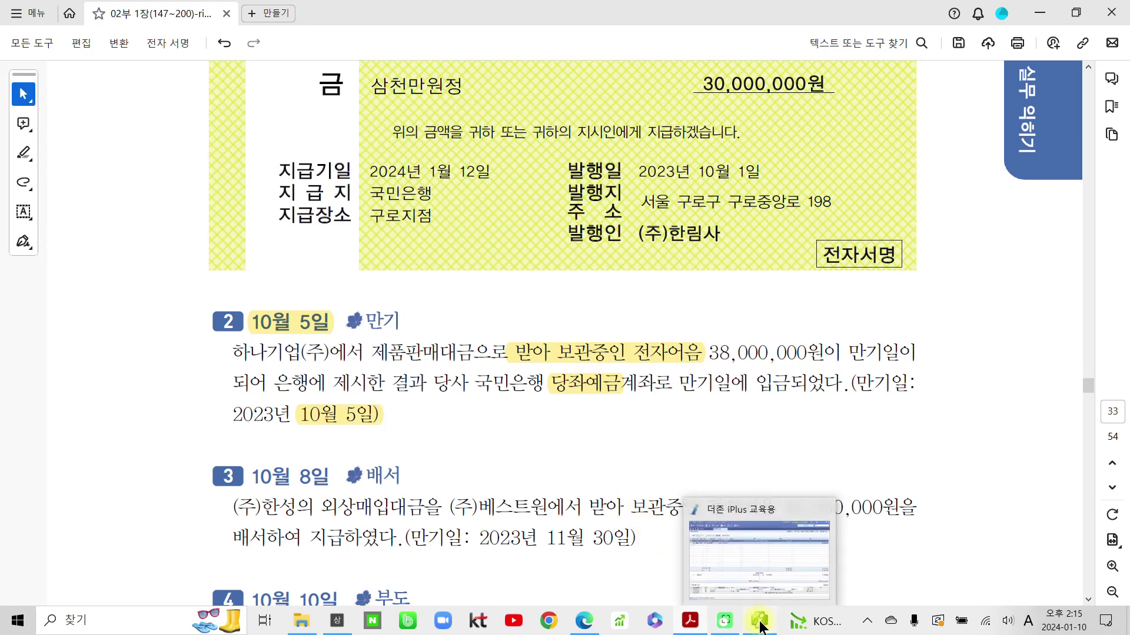
Switch back to the 더존 program and set the 일반전표입력 voucher date to month 10, day 5.
{"action": "left_click", "coordinate": [727, 622]}
{"action": "left_click", "coordinate": [207, 113]}
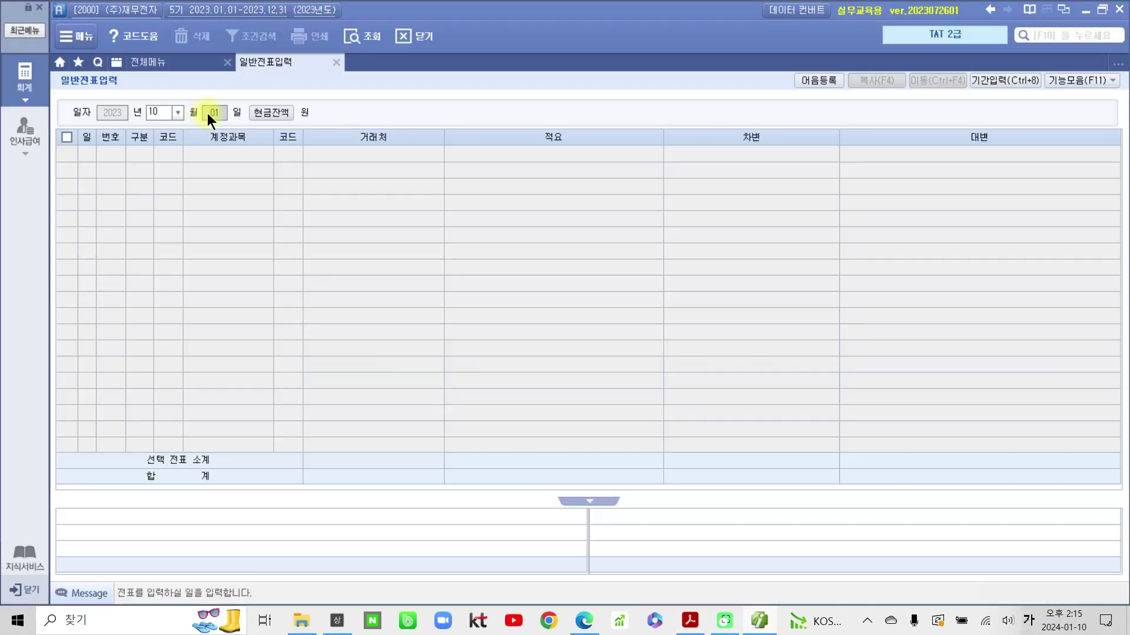
{"action": "key", "text": "Return"}
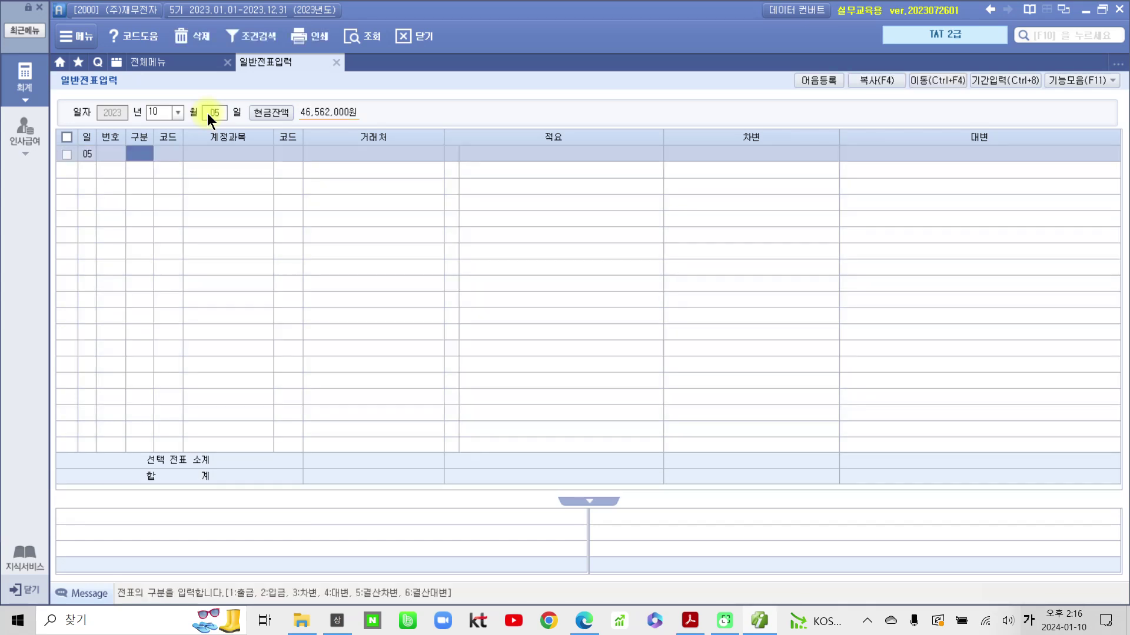
Enter a 차변 line for account 102 당좌예금 with 국민은행(당좌) and an amount of 38,000,000.
{"action": "type", "text": "3"}
{"action": "key", "text": "Return"}
{"action": "type", "text": "102"}
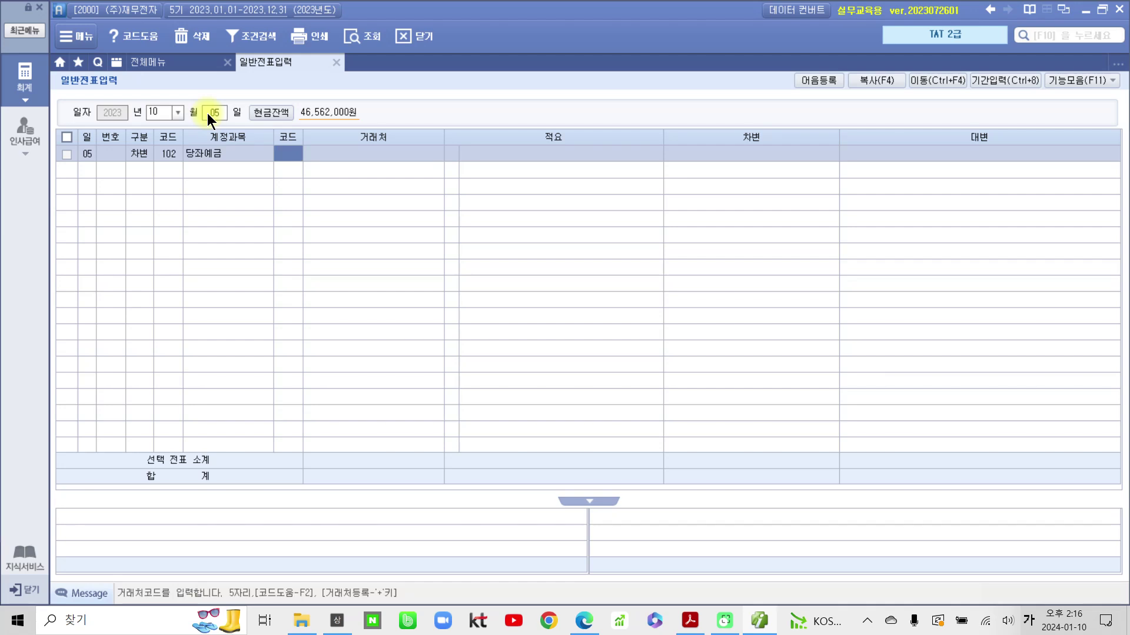
{"action": "type", "text": "국민"}
{"action": "key", "text": "Return"}
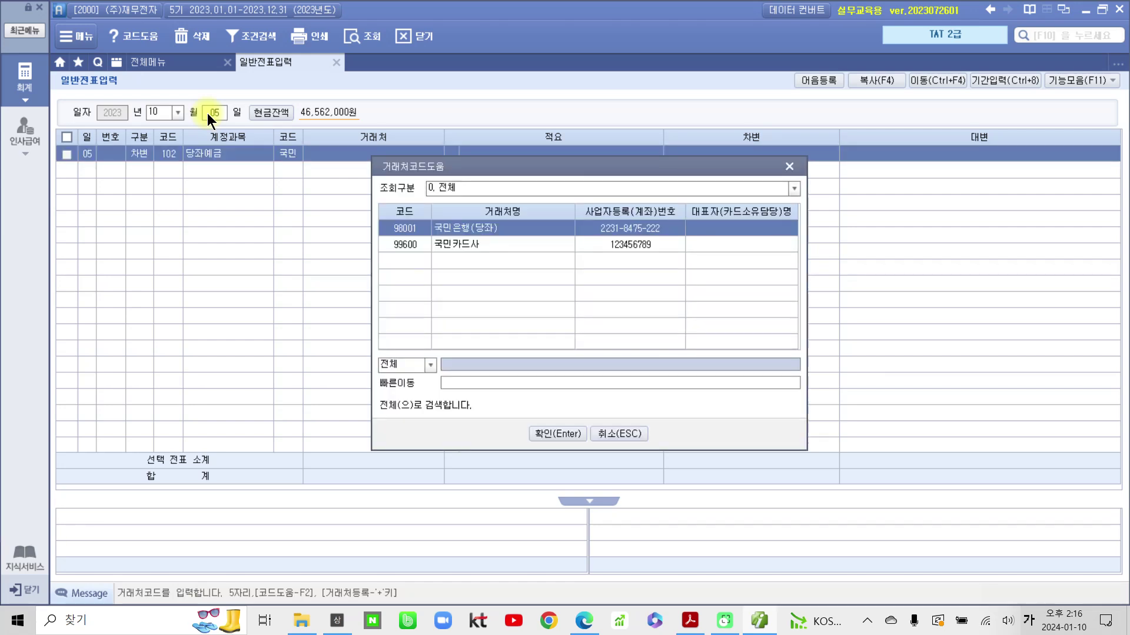
{"action": "key", "text": "Return"}
{"action": "key", "text": "Return"}
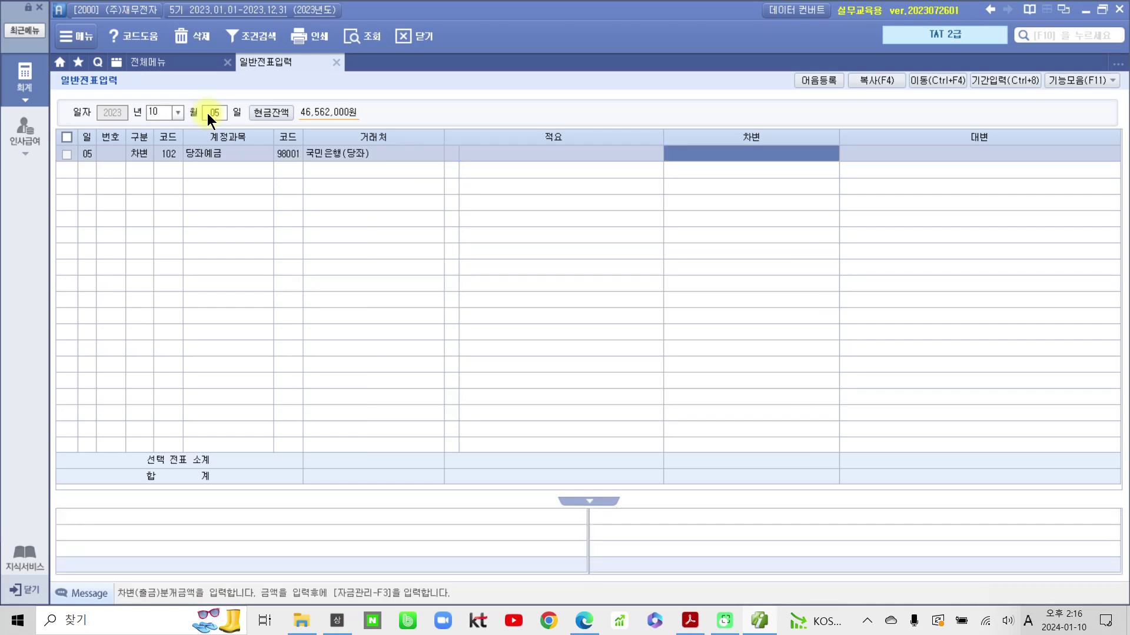
{"action": "type", "text": "38000000"}
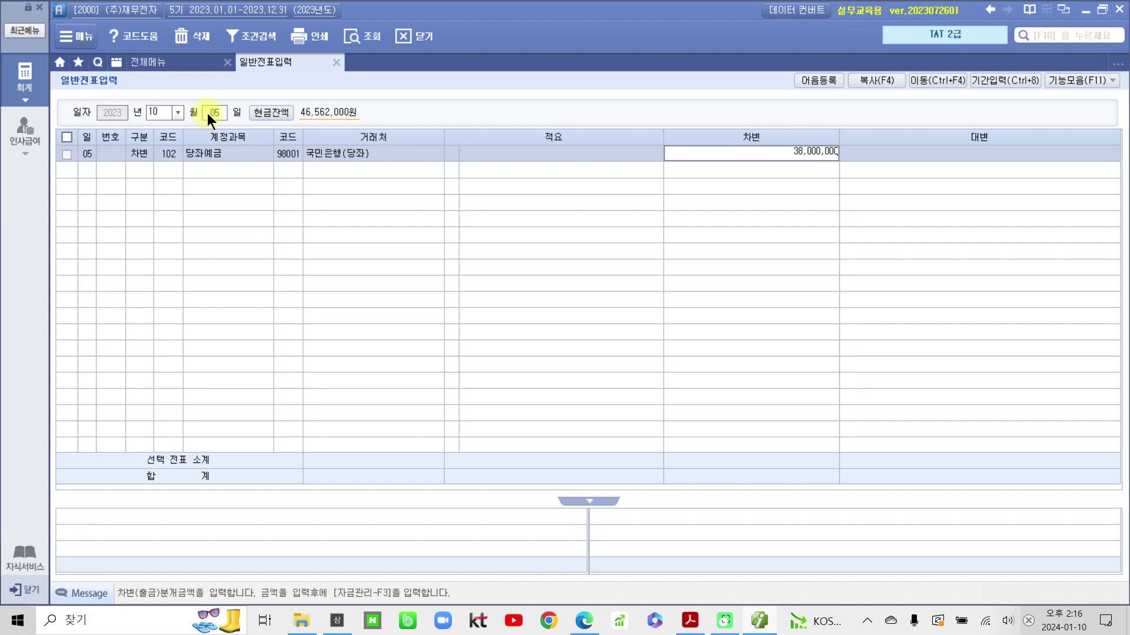
{"action": "key", "text": "Return"}
Enter a 대변 line for account 110 받을어음 with 하나기업(주) and an amount of 38,000,000.
{"action": "type", "text": "4"}
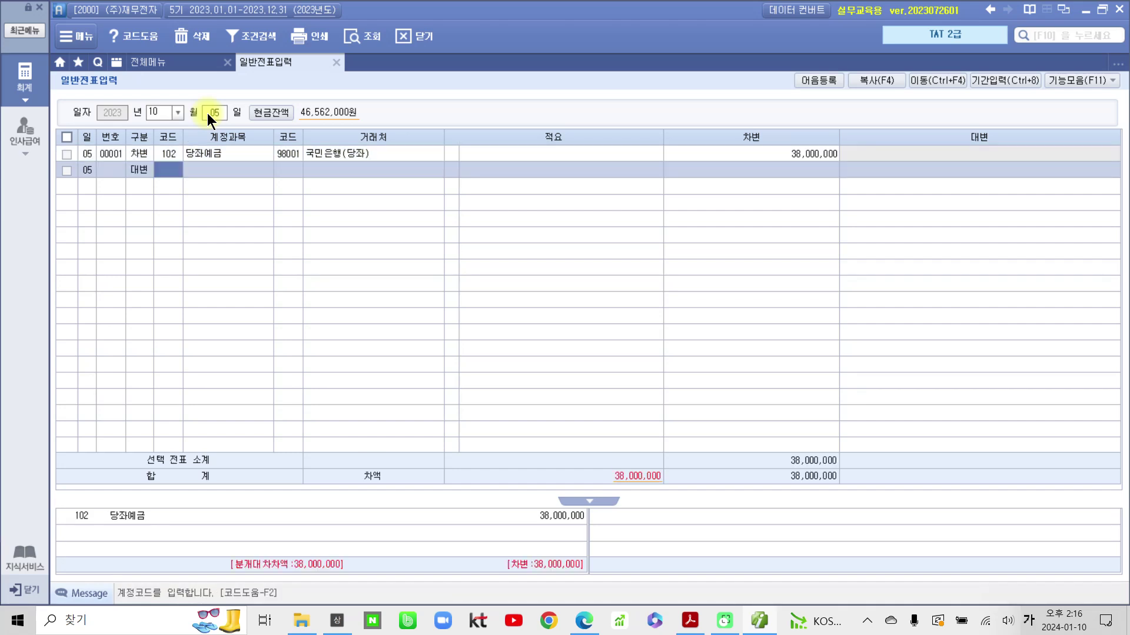
{"action": "type", "text": "110"}
{"action": "key", "text": "Return"}
{"action": "key", "text": "Left"}
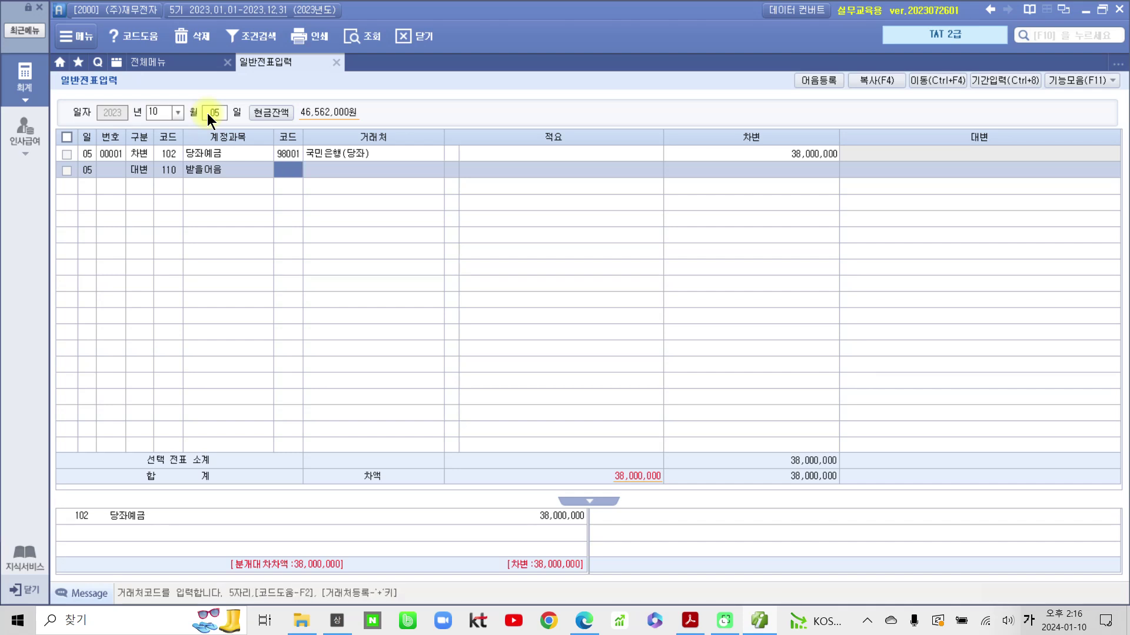
{"action": "type", "text": "하나"}
{"action": "key", "text": "Return"}
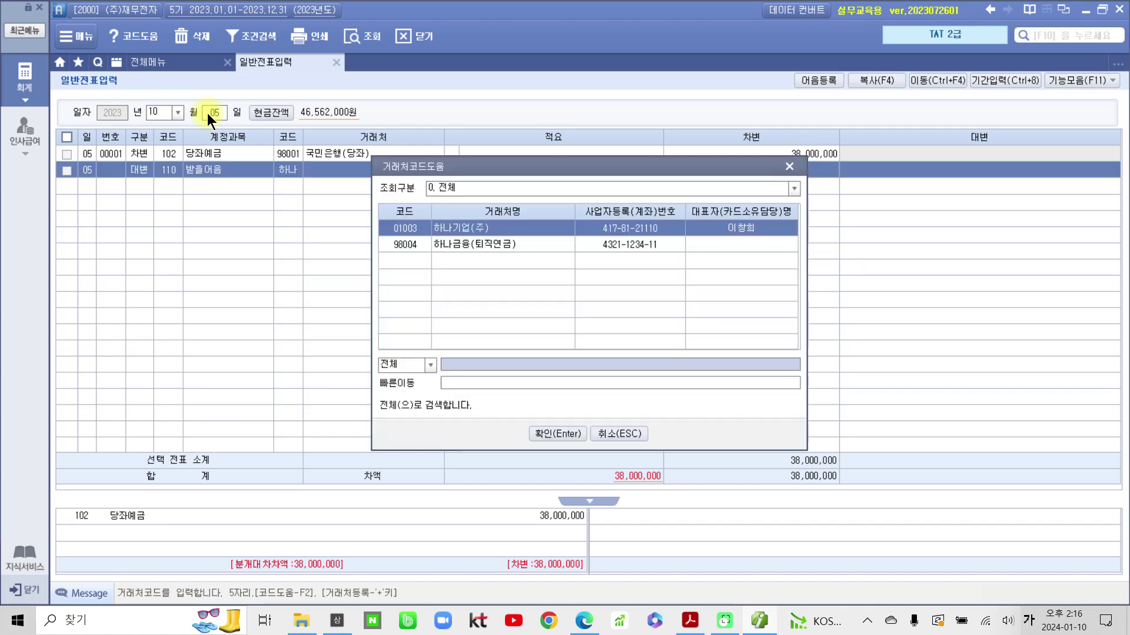
{"action": "key", "text": "Return"}
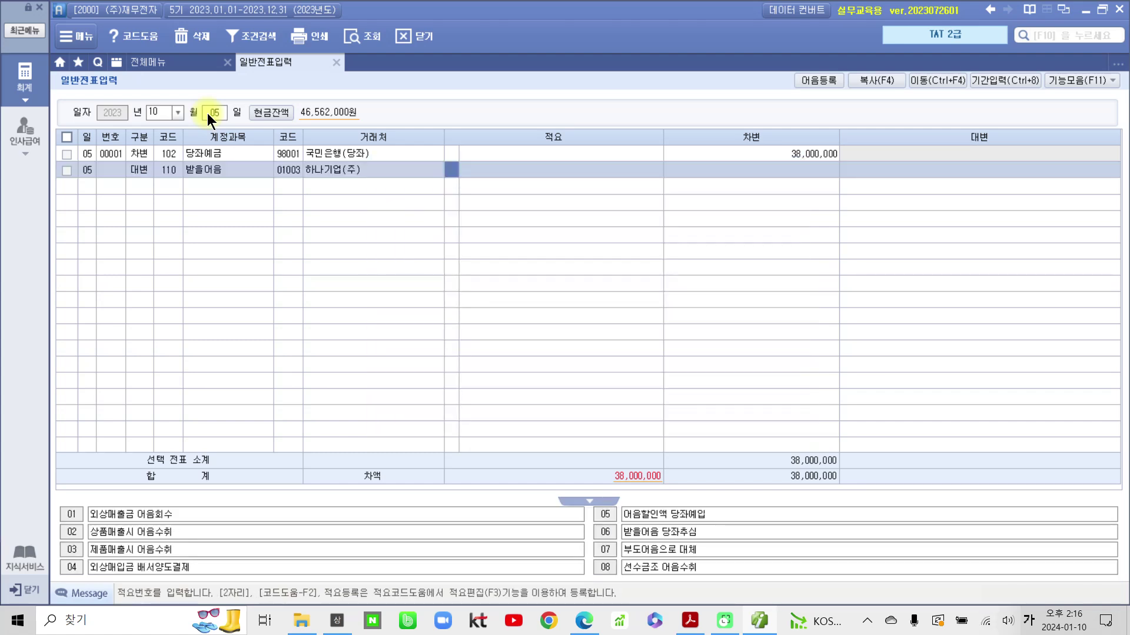
{"action": "key", "text": "Return"}
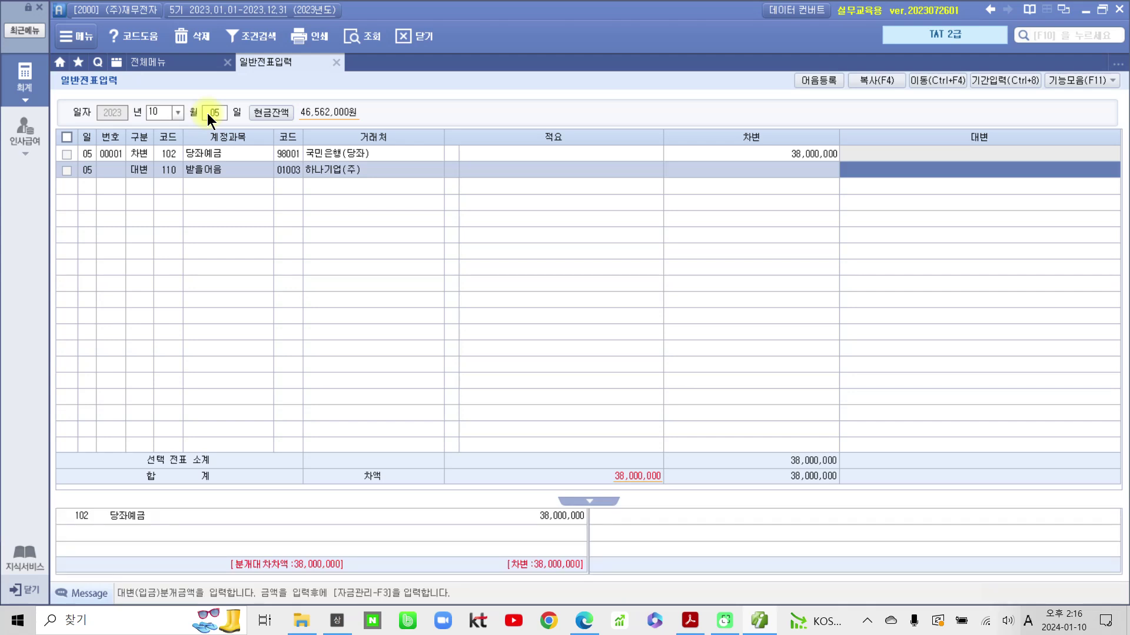
{"action": "type", "text": "38"}
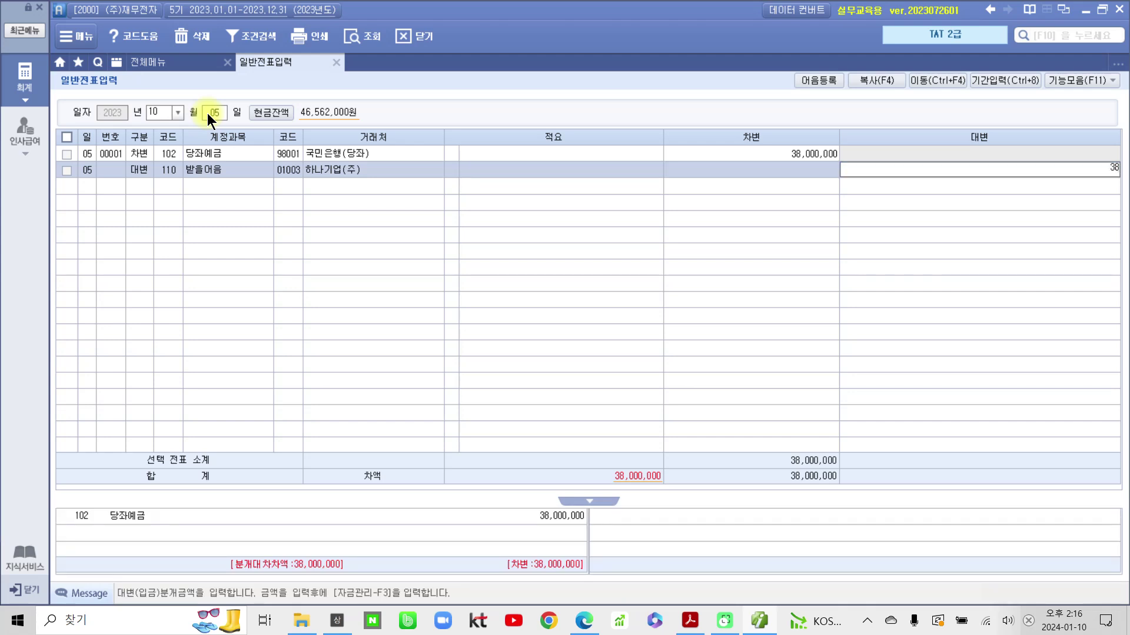
{"action": "type", "text": ",000,000"}
{"action": "key", "text": "Return"}
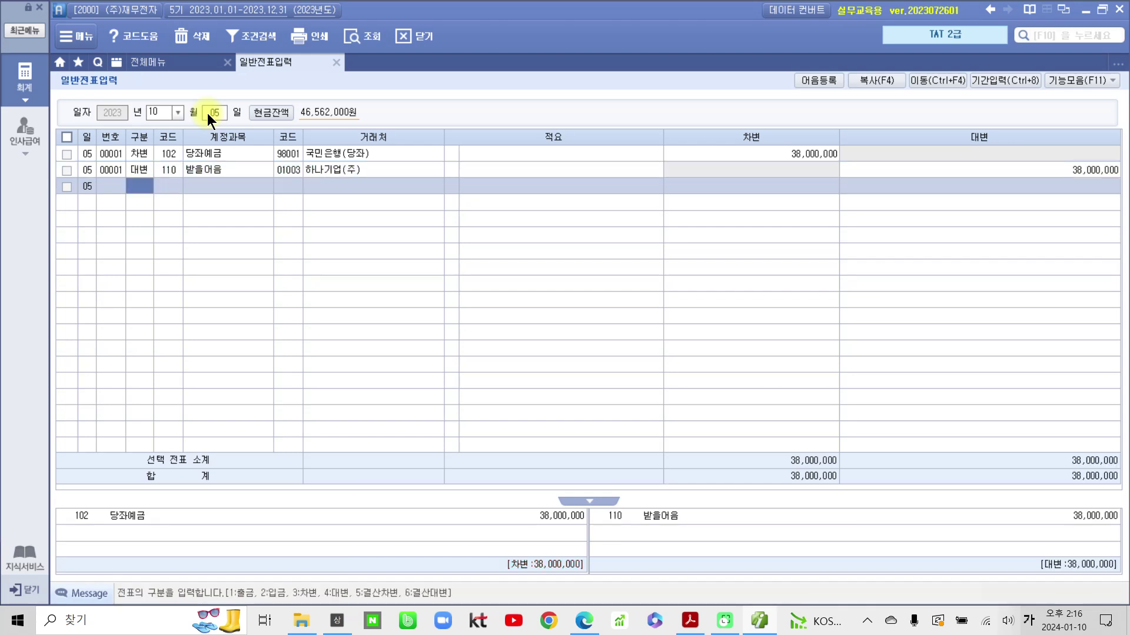
In 받을어음 관리 for the 하나기업(주) line, set 어음상태 to 4 만기 and choose the stored note due 2023-10-05.
{"action": "key", "text": "Up"}
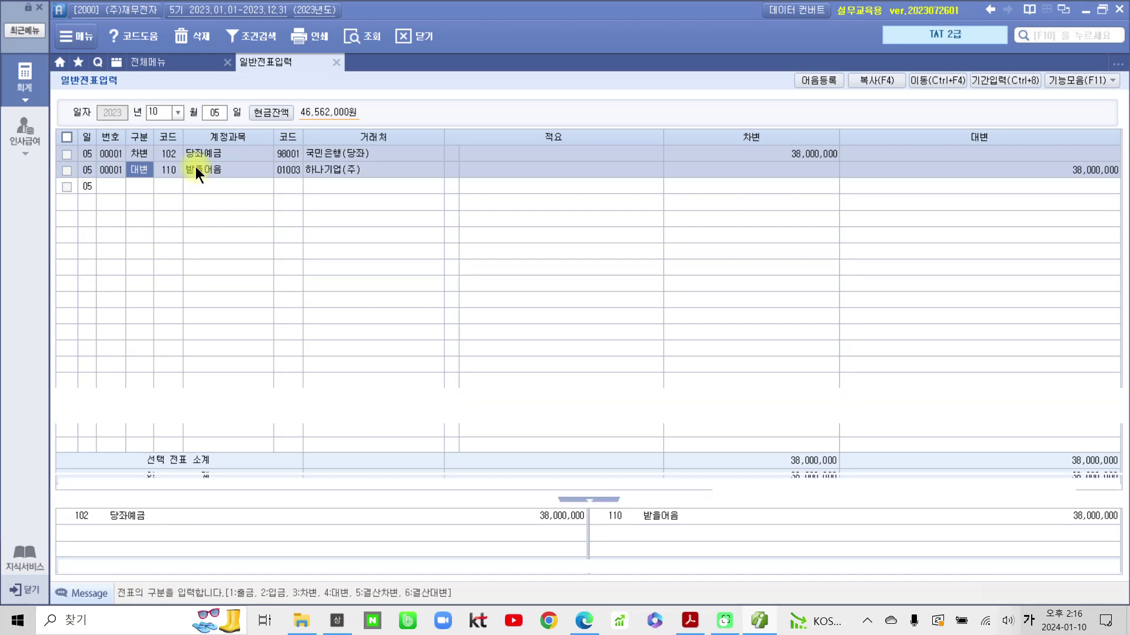
{"action": "left_click", "coordinate": [194, 167]}
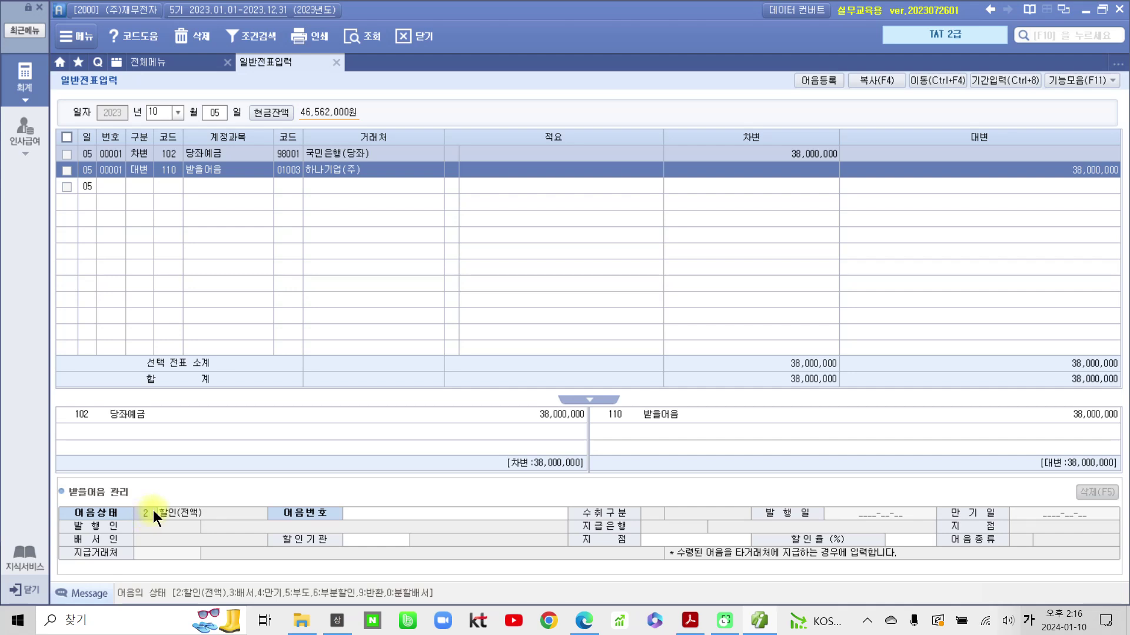
{"action": "type", "text": "4"}
{"action": "key", "text": "Return"}
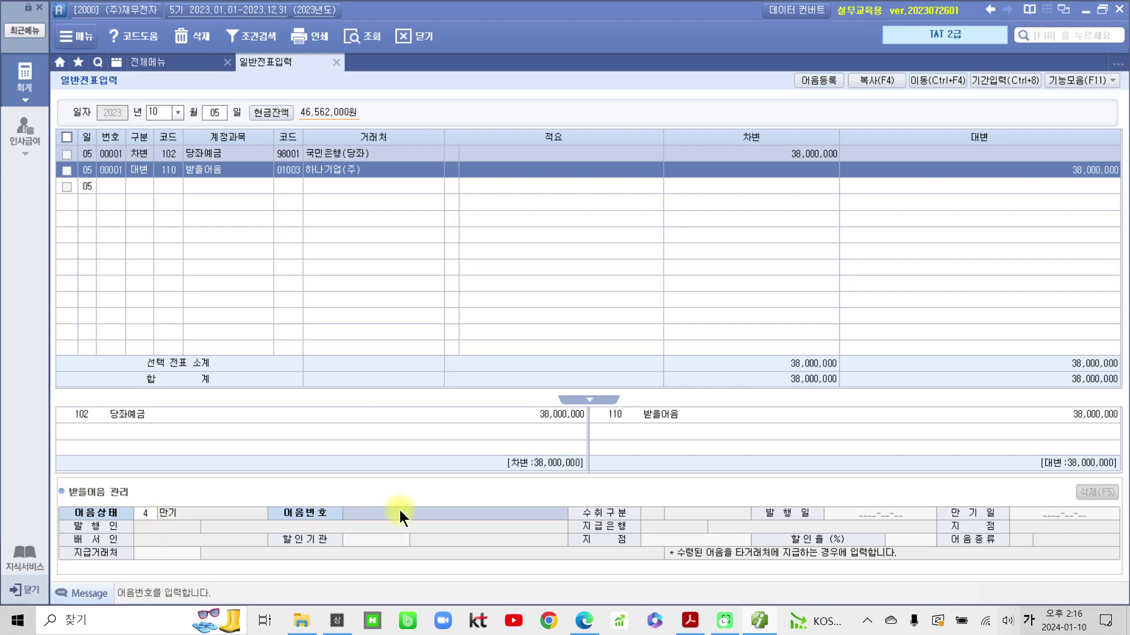
{"action": "key", "text": "F2"}
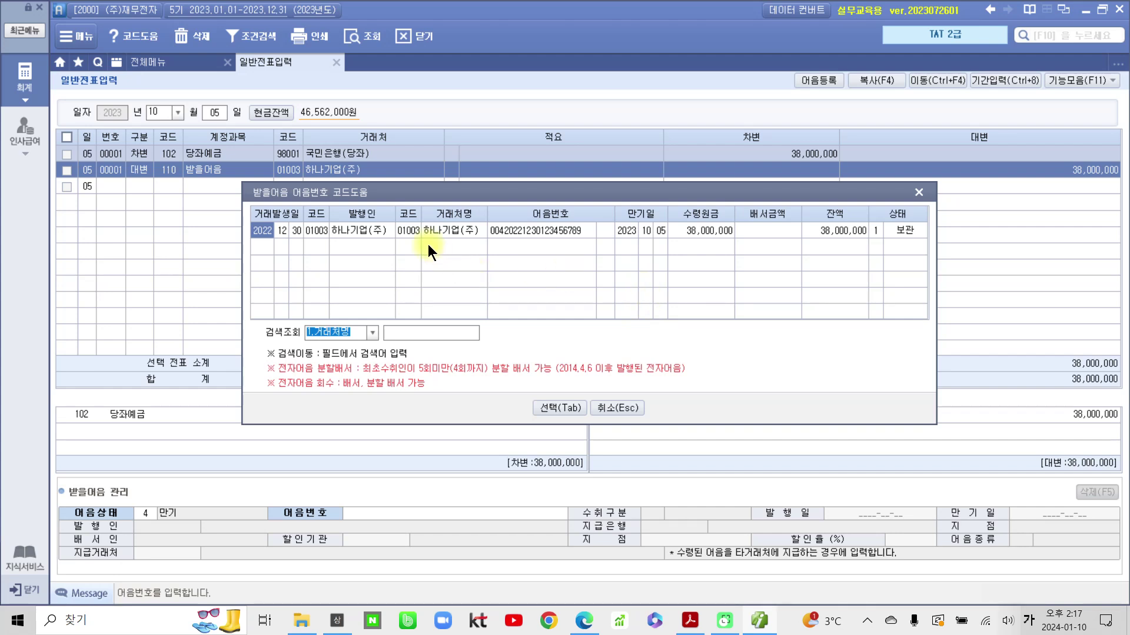
{"action": "left_click", "coordinate": [548, 408]}
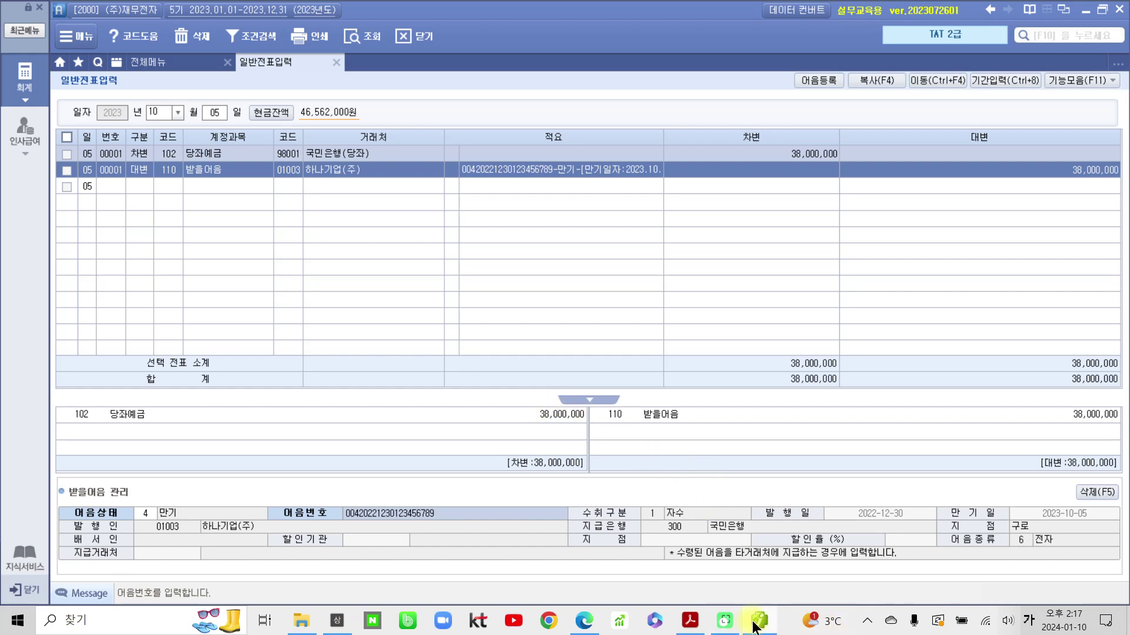
Switch to the exercise PDF in Acrobat and highlight the date "10월 8일" of problem 3.
{"action": "left_click", "coordinate": [690, 621]}
{"action": "scroll", "coordinate": [297, 356], "scroll_direction": "down", "scroll_amount": 4}
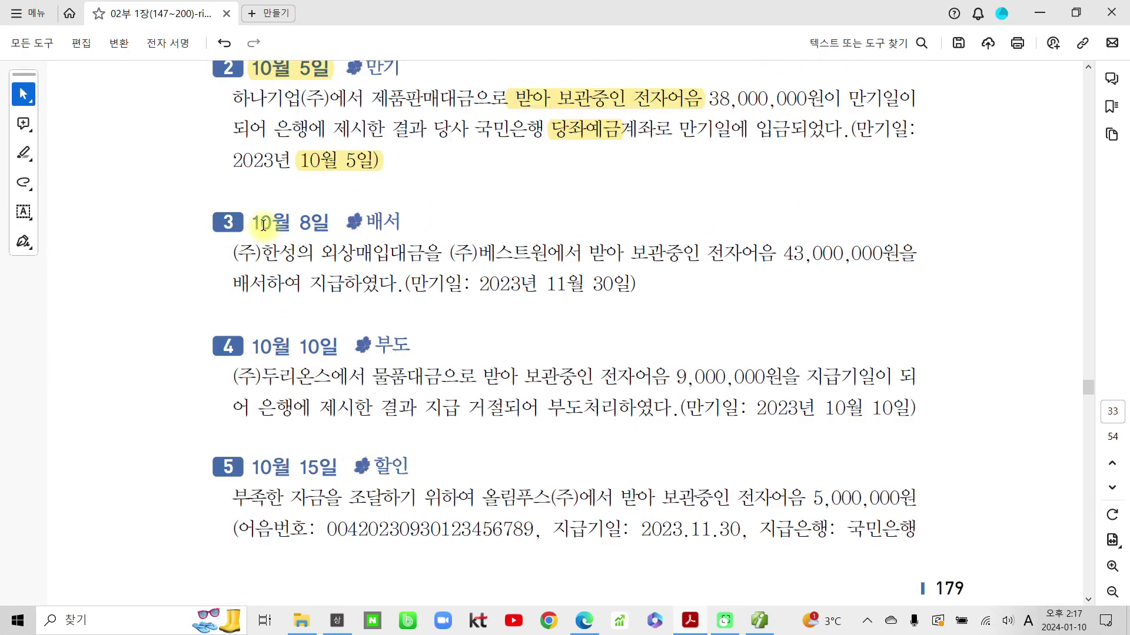
{"action": "left_click_drag", "start_coordinate": [253, 215], "coordinate": [330, 225]}
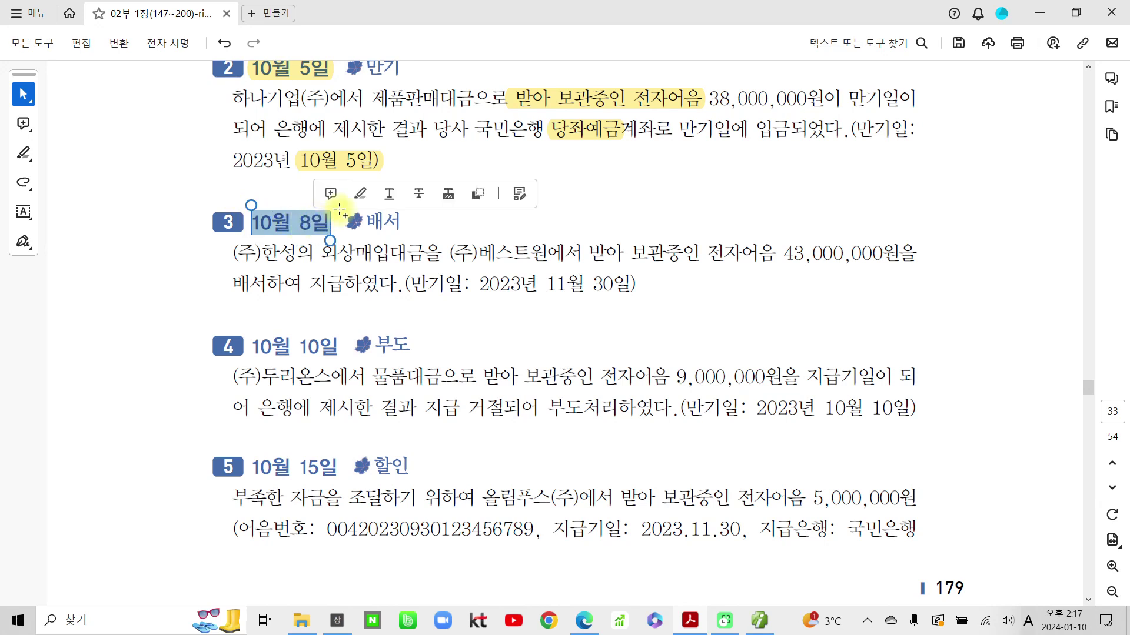
{"action": "left_click", "coordinate": [353, 195]}
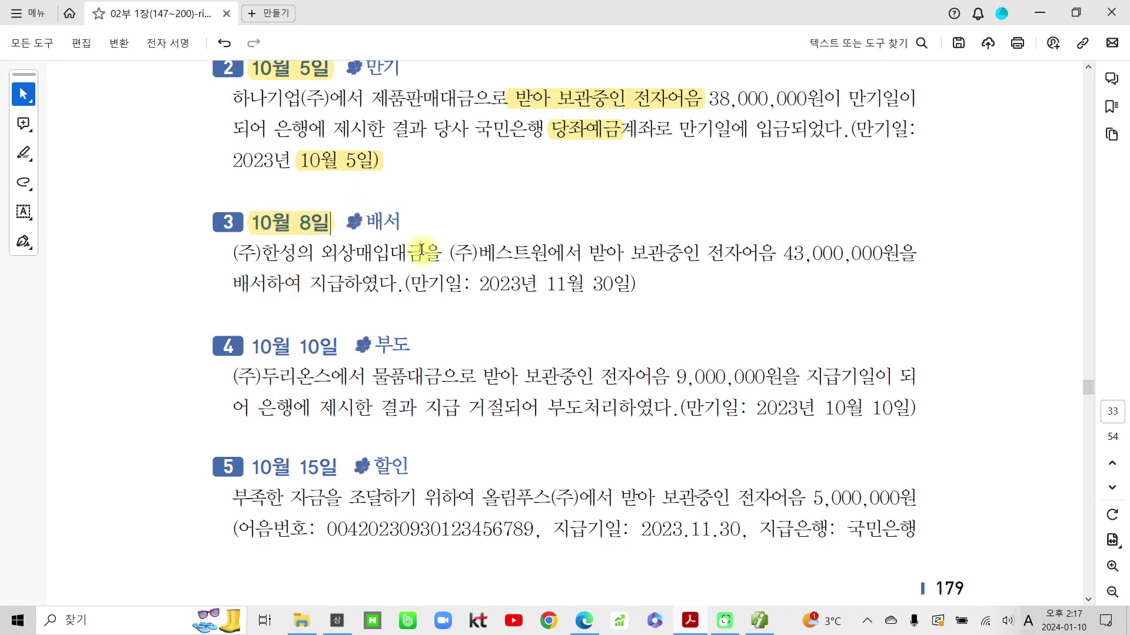
Highlight "외상매입대" and "받아 보관중인 전자어음" in the text of problem 3.
{"action": "left_click_drag", "start_coordinate": [408, 253], "coordinate": [322, 254]}
{"action": "left_click", "coordinate": [396, 222]}
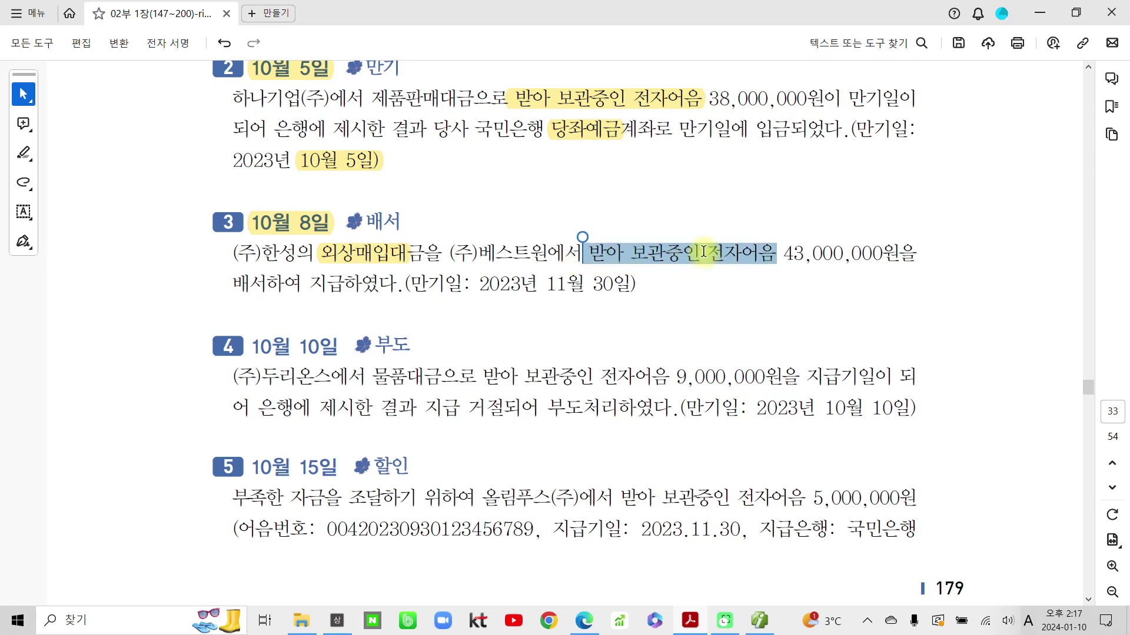
{"action": "left_click_drag", "start_coordinate": [583, 252], "coordinate": [775, 259]}
{"action": "left_click", "coordinate": [752, 224]}
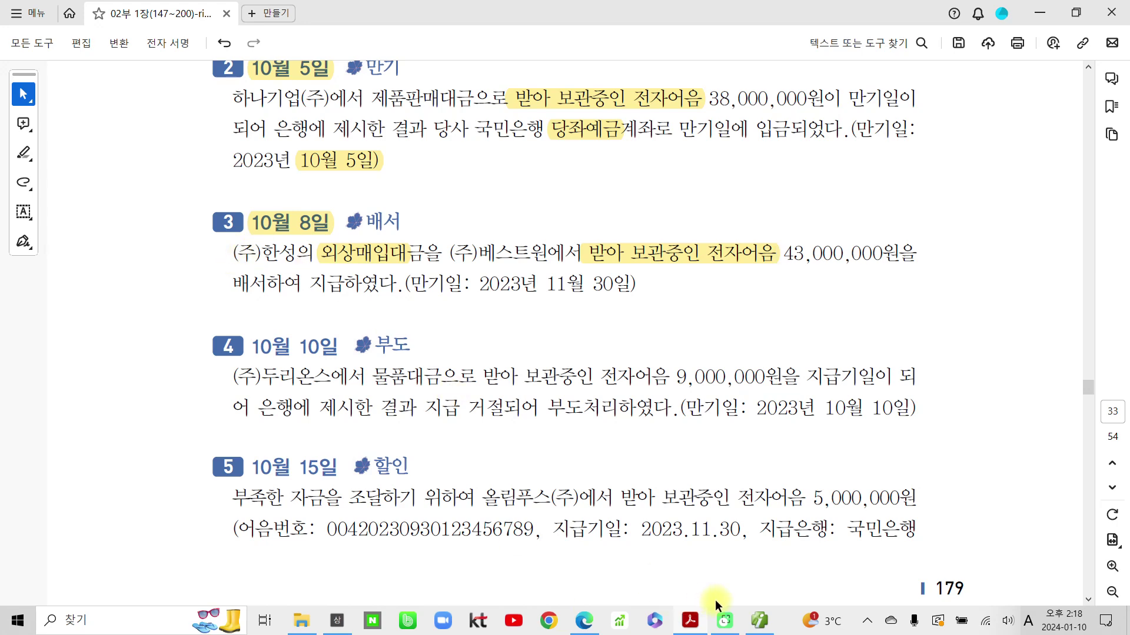
Switch back to the 더존 program and set the 일반전표입력 voucher day to 8 in month 10.
{"action": "left_click", "coordinate": [759, 621]}
{"action": "left_click", "coordinate": [214, 112]}
{"action": "type", "text": "8"}
{"action": "key", "text": "Return"}
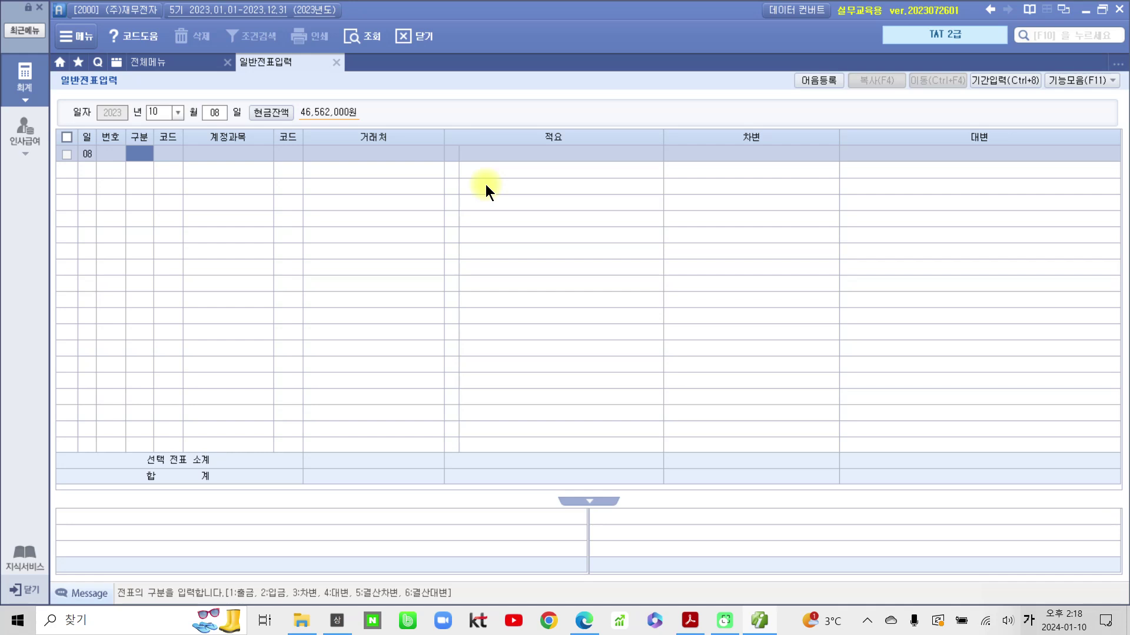
Enter a 차변 line for account 251 외상매입금 with 거래처 02002 (주)한성 and an amount of 43,000,000.
{"action": "type", "text": "3"}
{"action": "key", "text": "Return"}
{"action": "type", "text": "251"}
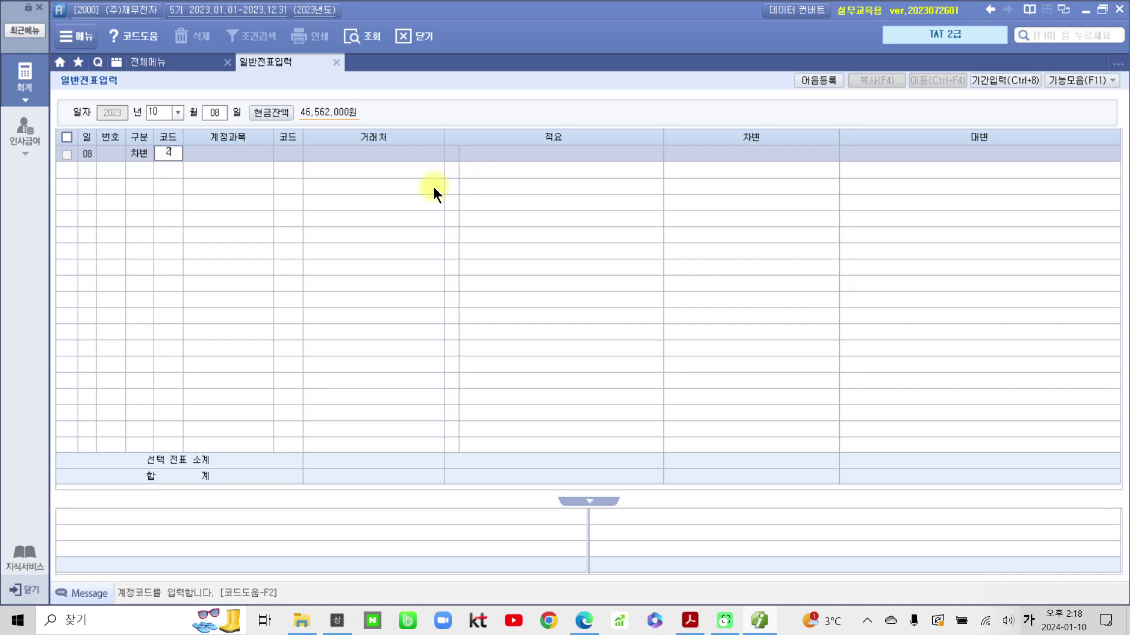
{"action": "key", "text": "Return"}
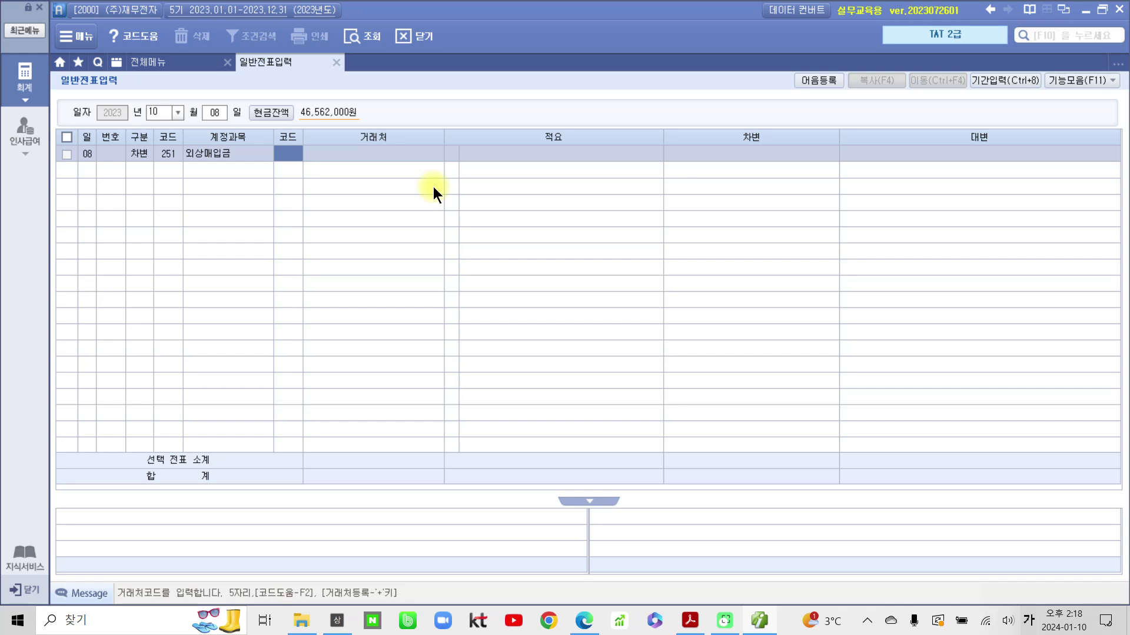
{"action": "type", "text": "2002"}
{"action": "key", "text": "Return"}
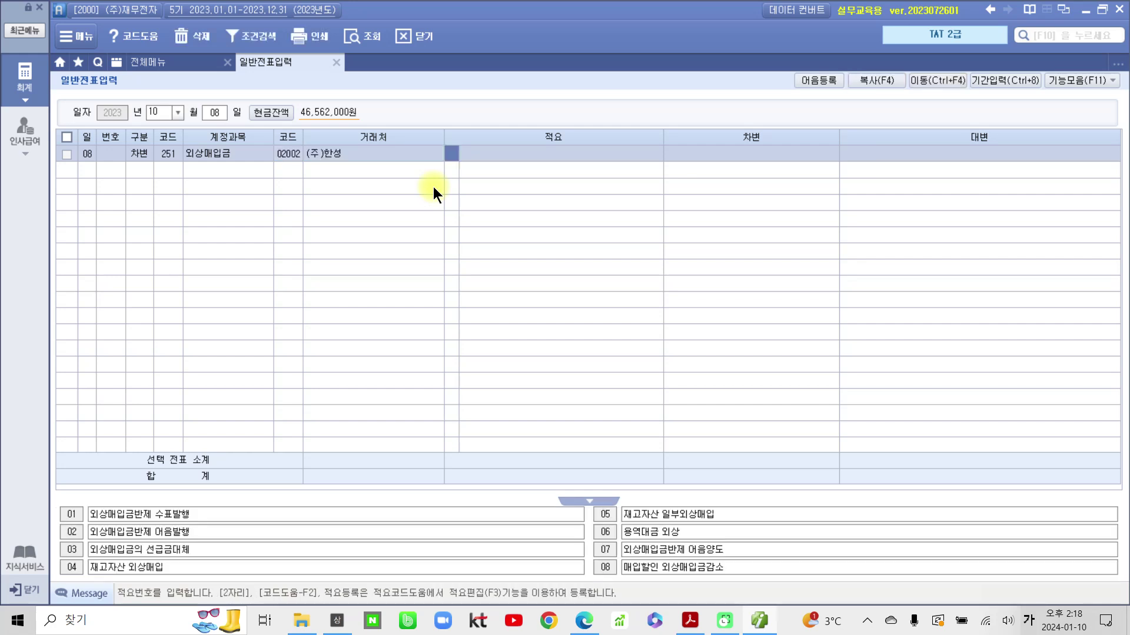
{"action": "key", "text": "Return"}
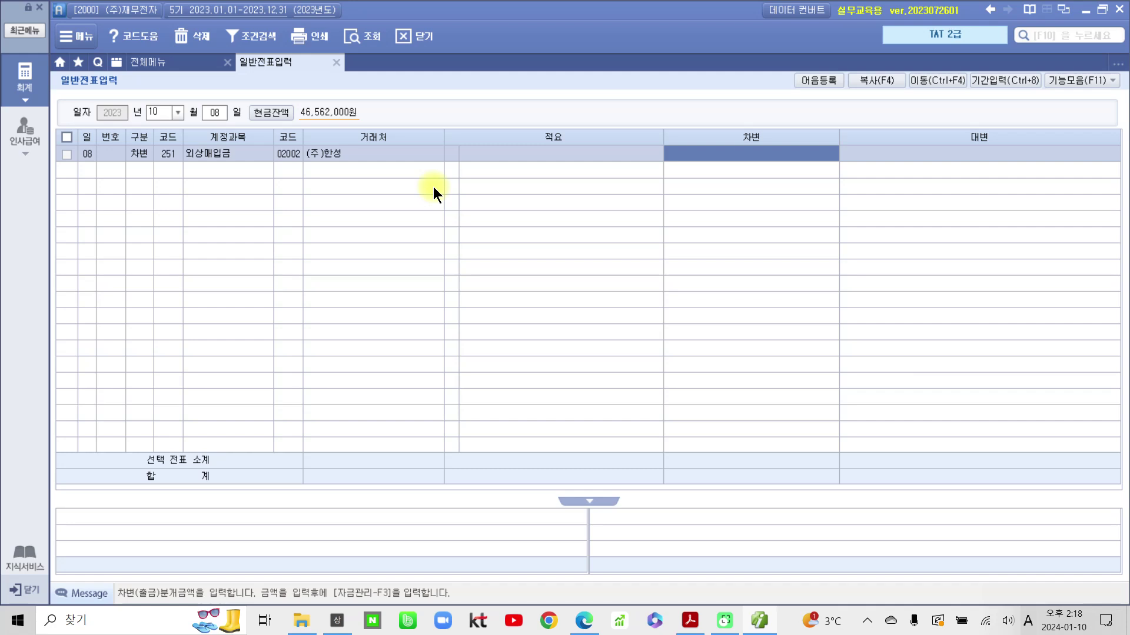
{"action": "type", "text": "43000000"}
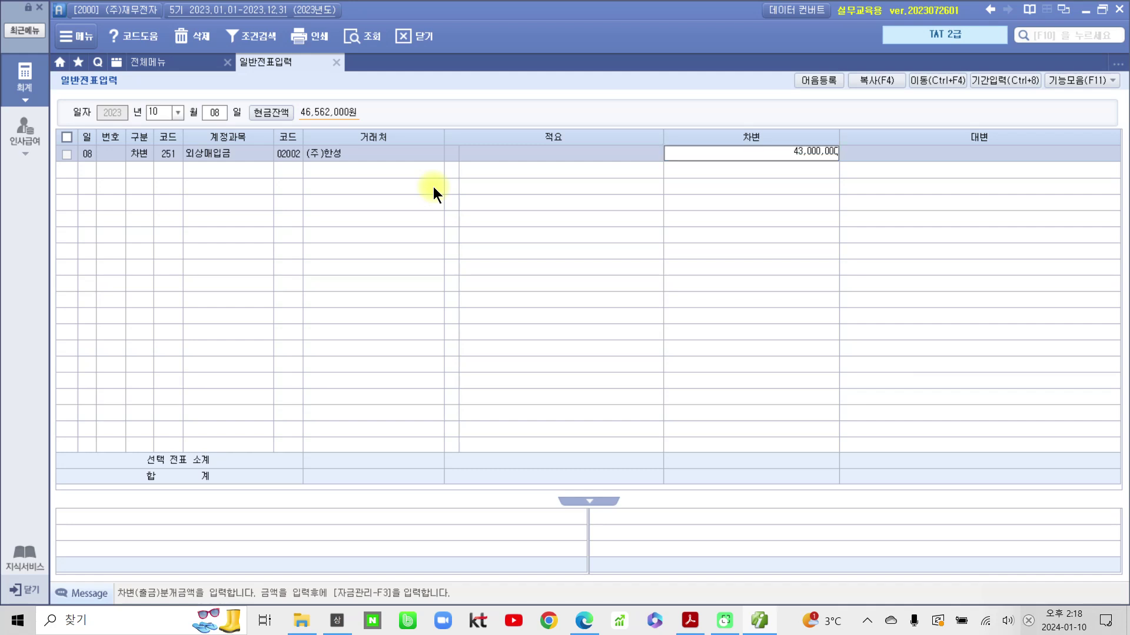
{"action": "key", "text": "Return"}
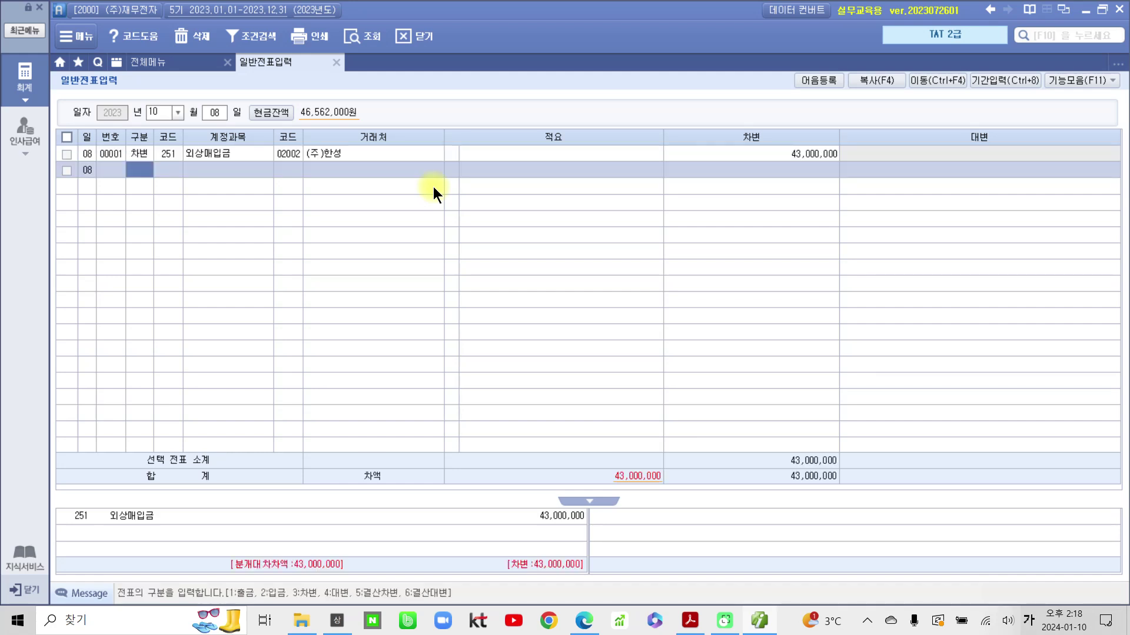
Enter a 대변 line for account 110 받을어음 with (주)베스트원 and an amount of 43,000,000.
{"action": "type", "text": "4"}
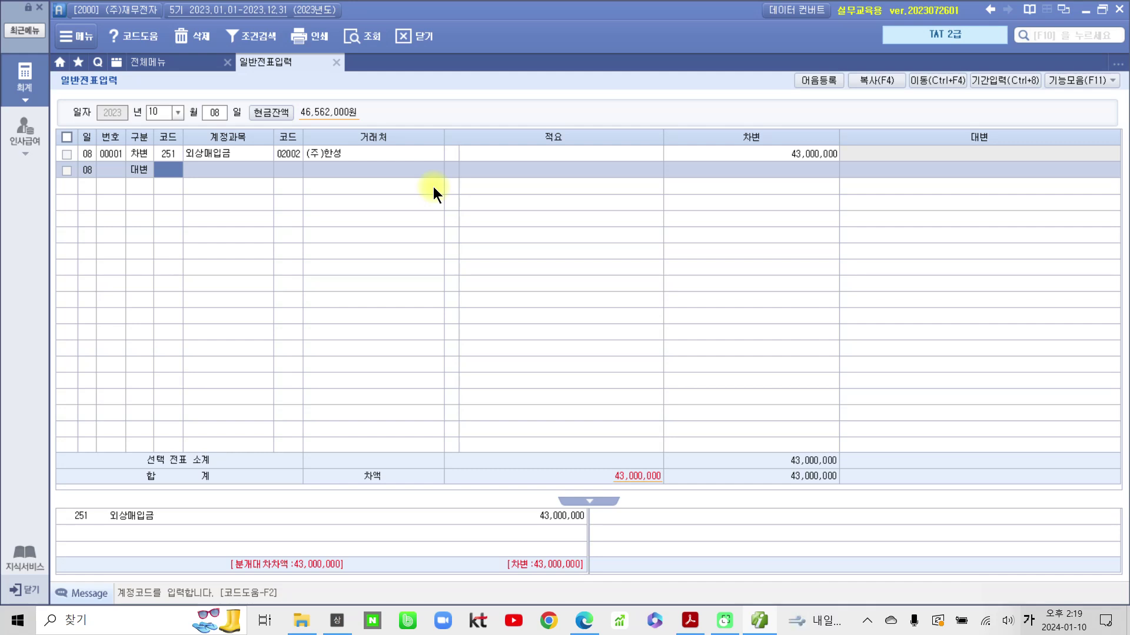
{"action": "type", "text": "110"}
{"action": "key", "text": "Return"}
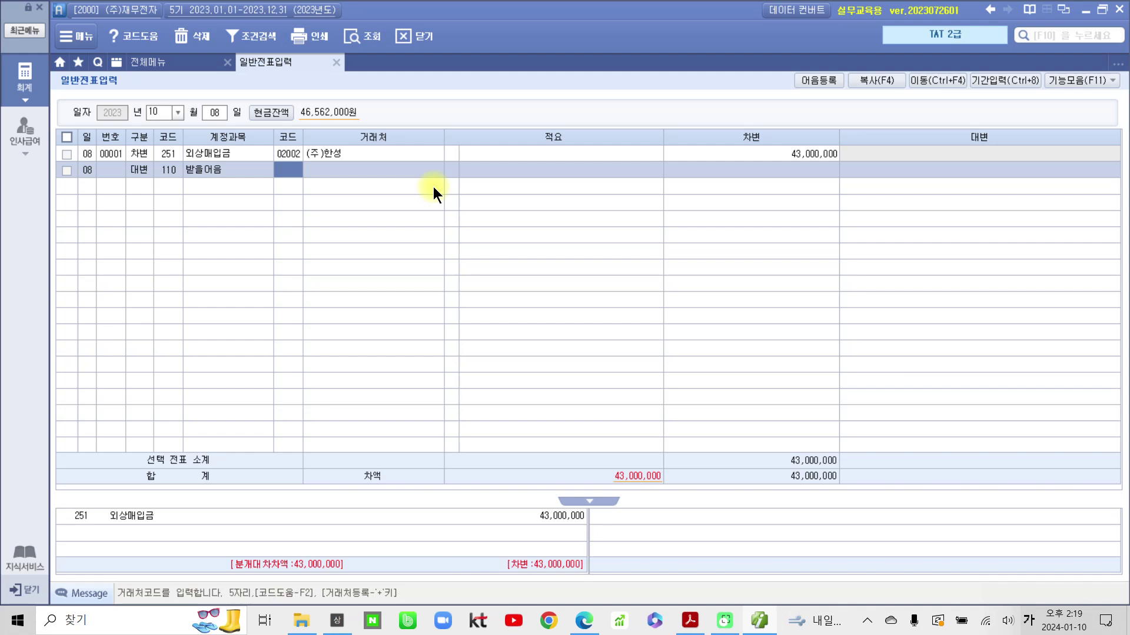
{"action": "type", "text": "베스"}
{"action": "key", "text": "Return"}
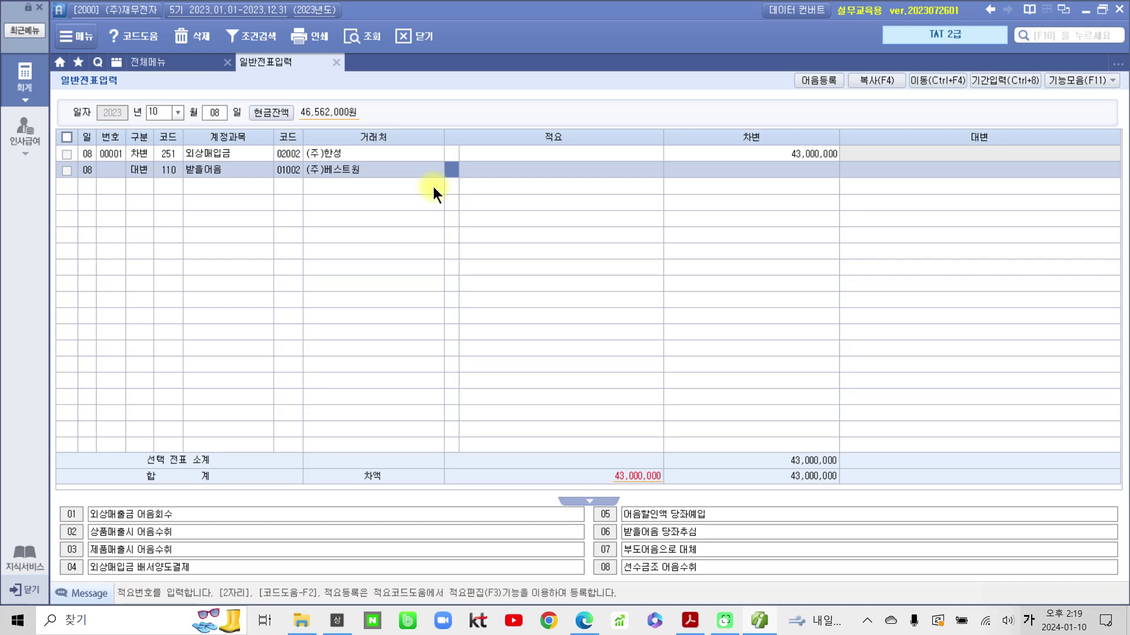
{"action": "key", "text": "Return"}
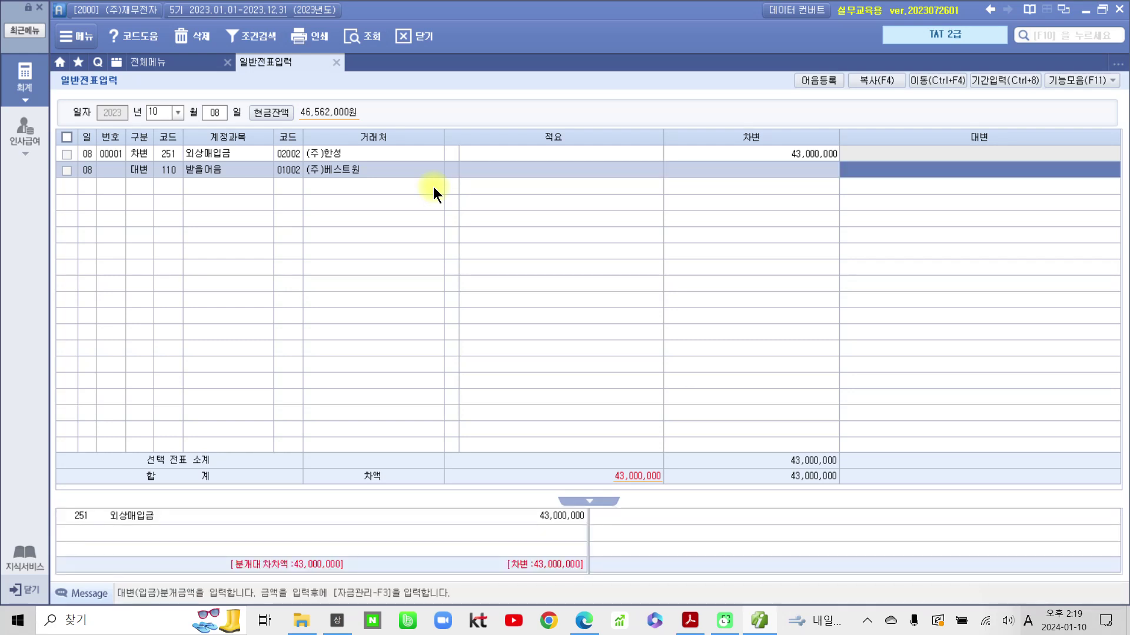
{"action": "type", "text": "43"}
{"action": "key", "text": "plus"}
{"action": "key", "text": "plus"}
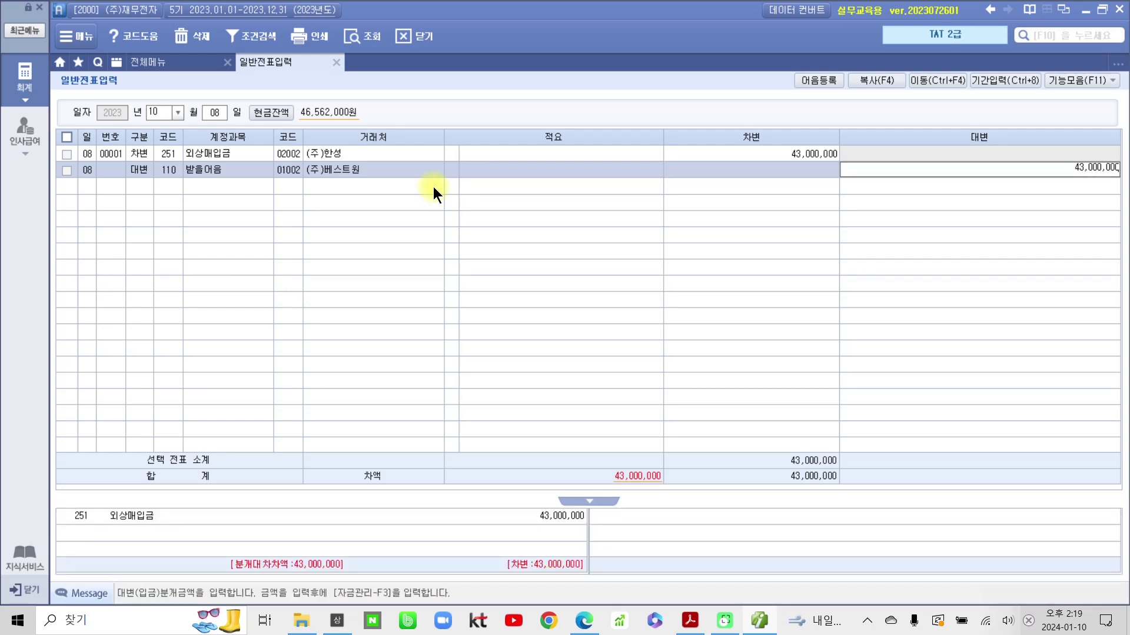
{"action": "key", "text": "Return"}
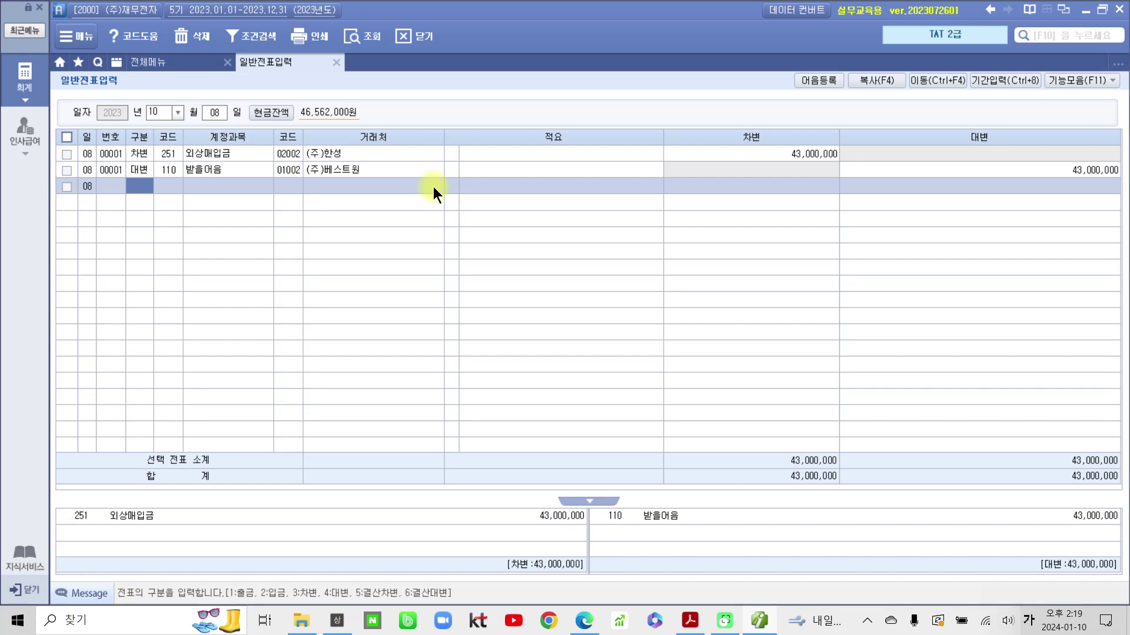
In 받을어음 관리 for the (주)베스트원 line, set 어음상태 to 3 배서 and choose the stored note due 2023-11-30.
{"action": "left_click", "coordinate": [142, 174]}
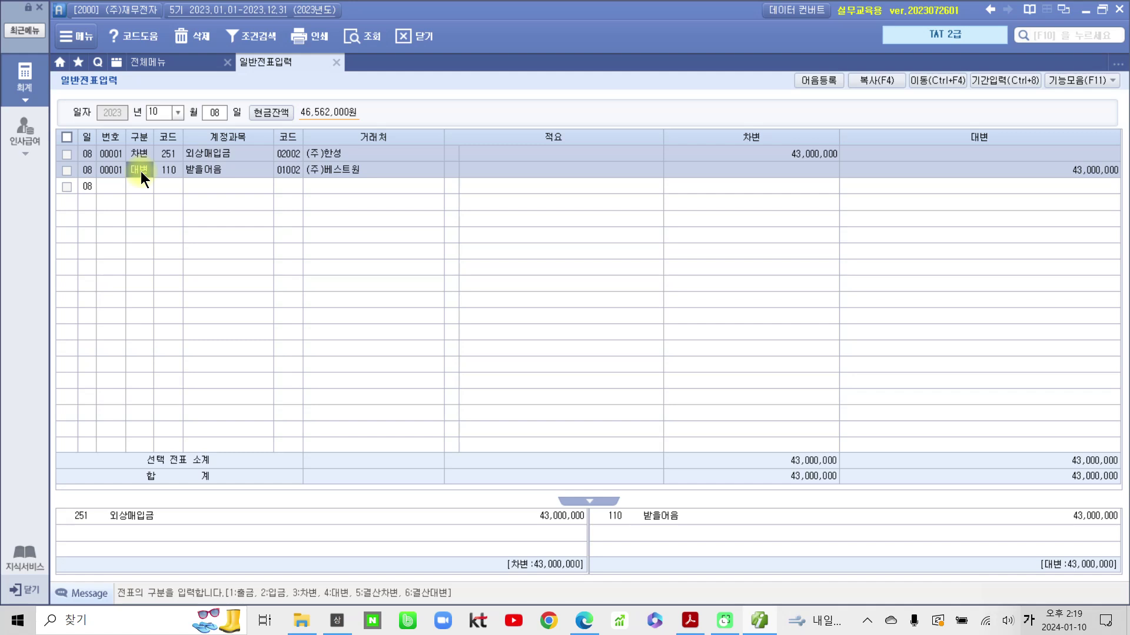
{"action": "left_click", "coordinate": [140, 171]}
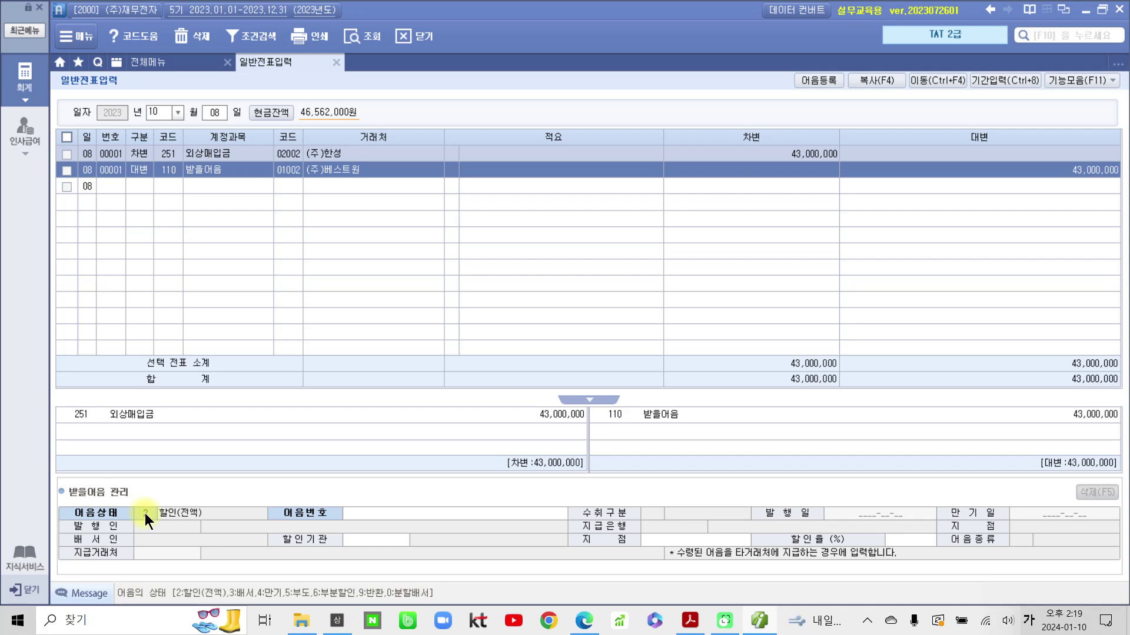
{"action": "type", "text": "3"}
{"action": "key", "text": "Return"}
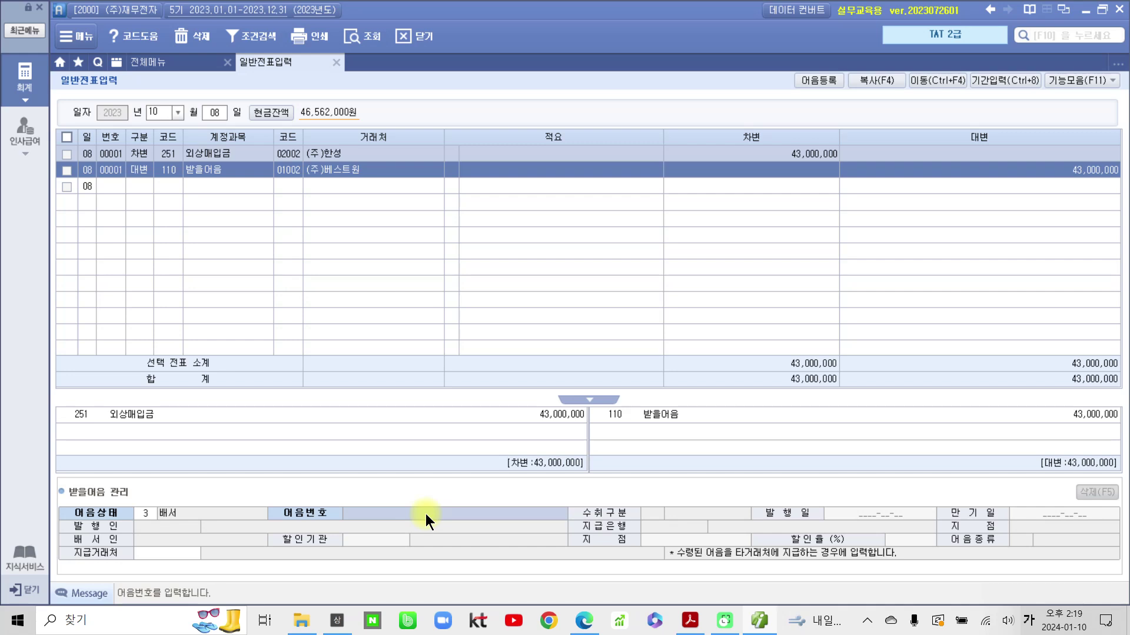
{"action": "key", "text": "F2"}
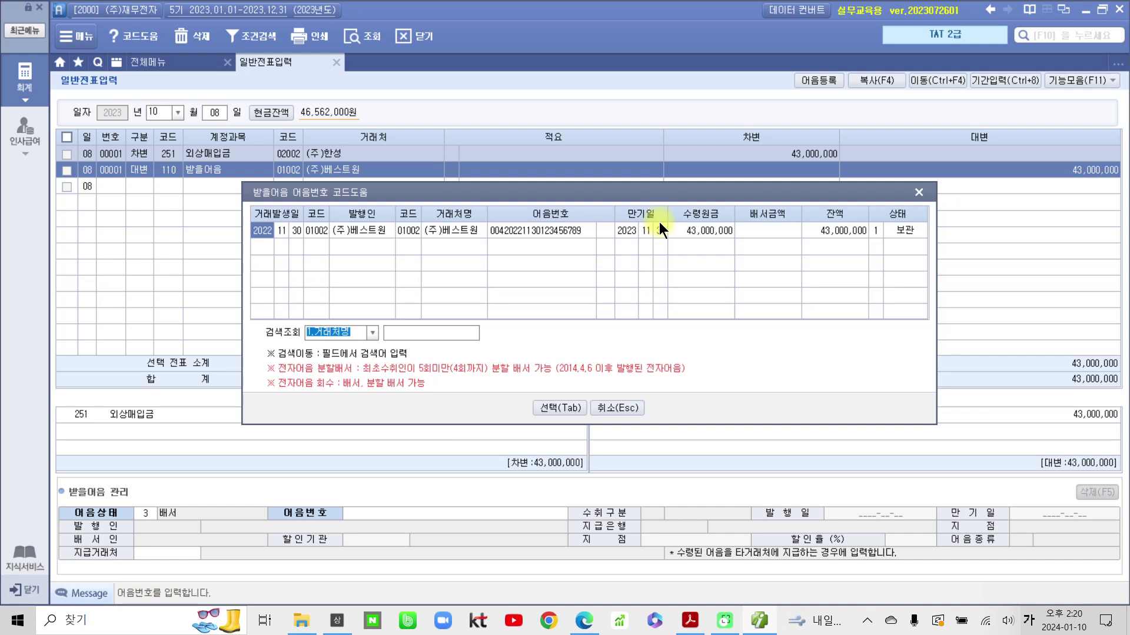
{"action": "left_click", "coordinate": [559, 408]}
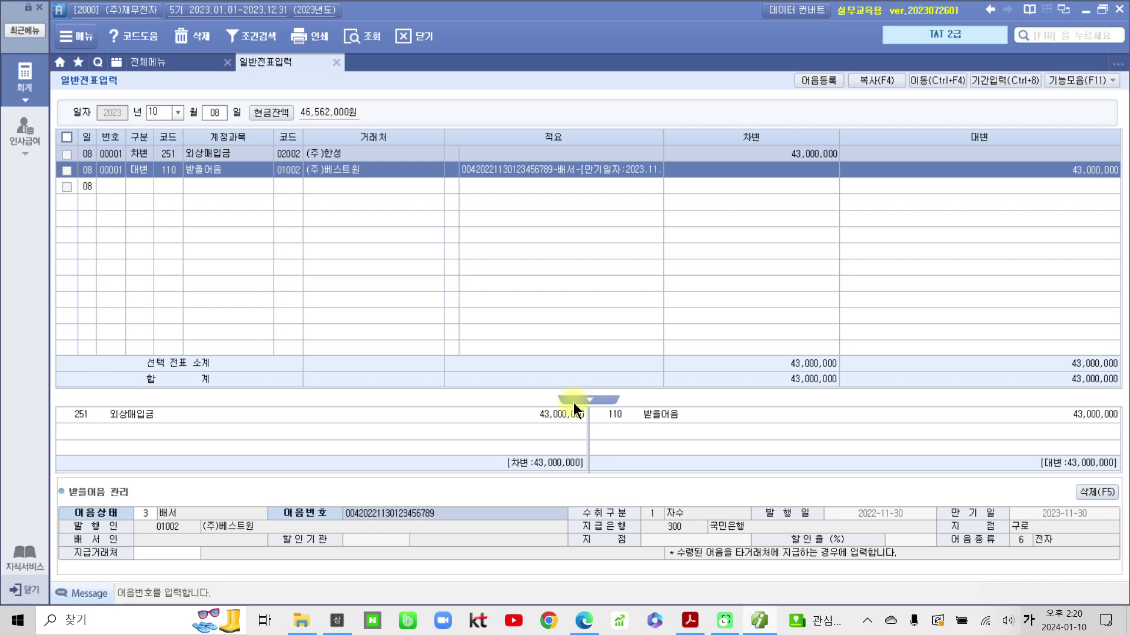
Set the endorsed note's 지급거래처 to 02002 (주)한성 in 받을어음 관리.
{"action": "key", "text": "Return"}
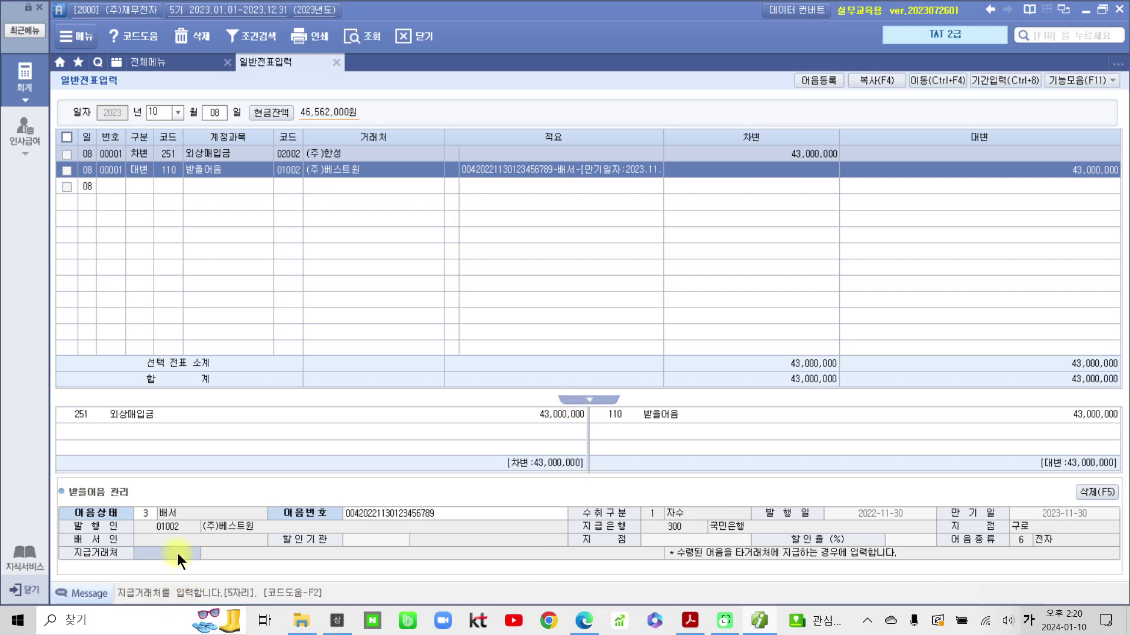
{"action": "key", "text": "F2"}
{"action": "type", "text": "한성"}
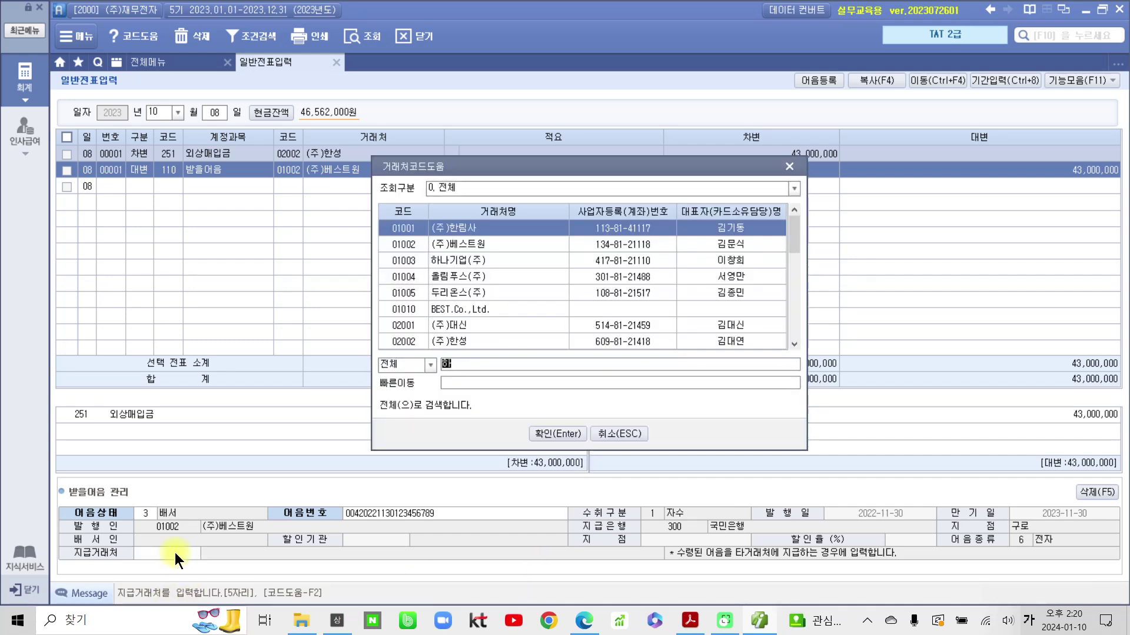
{"action": "key", "text": "Return"}
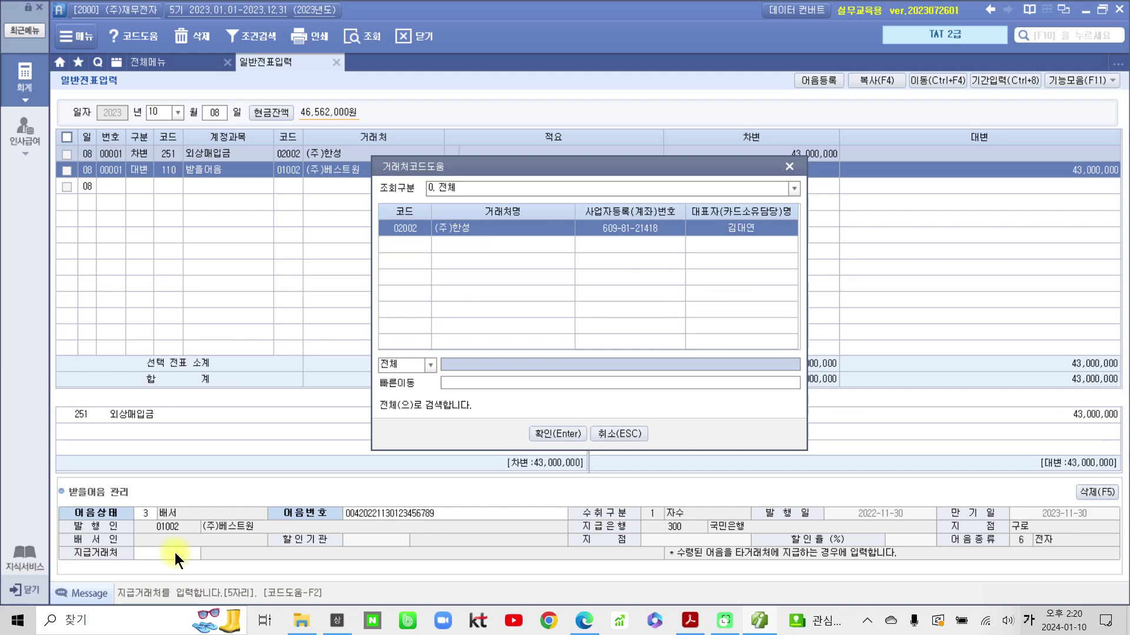
{"action": "key", "text": "Return"}
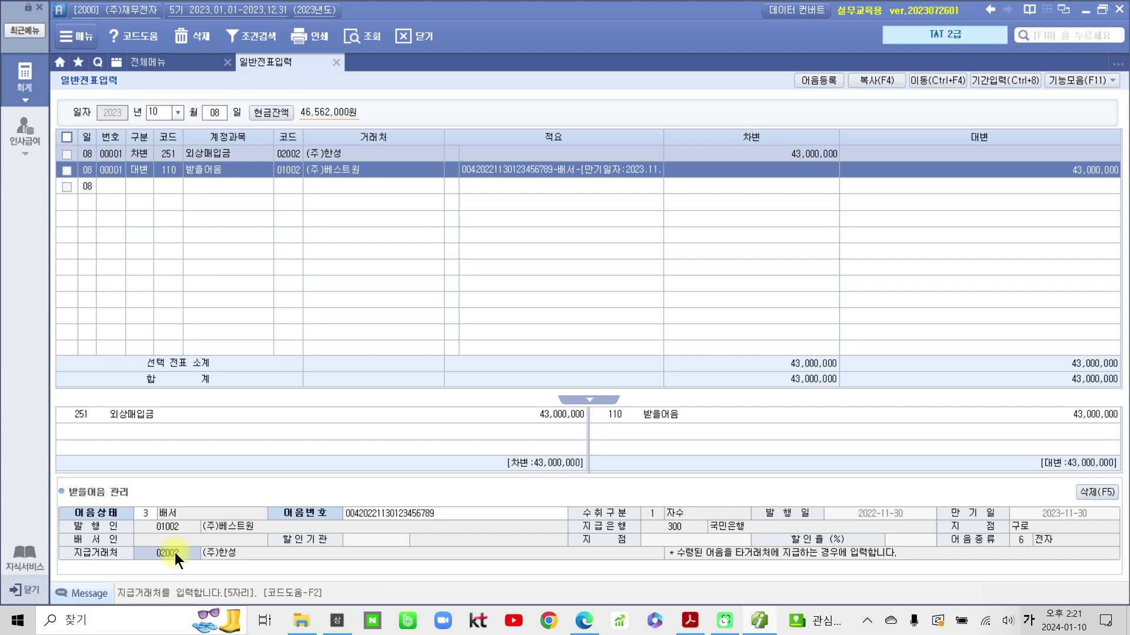
Switch to the exercise PDF and highlight the date 10월 10일 of item 4 부도.
{"action": "left_click", "coordinate": [759, 621]}
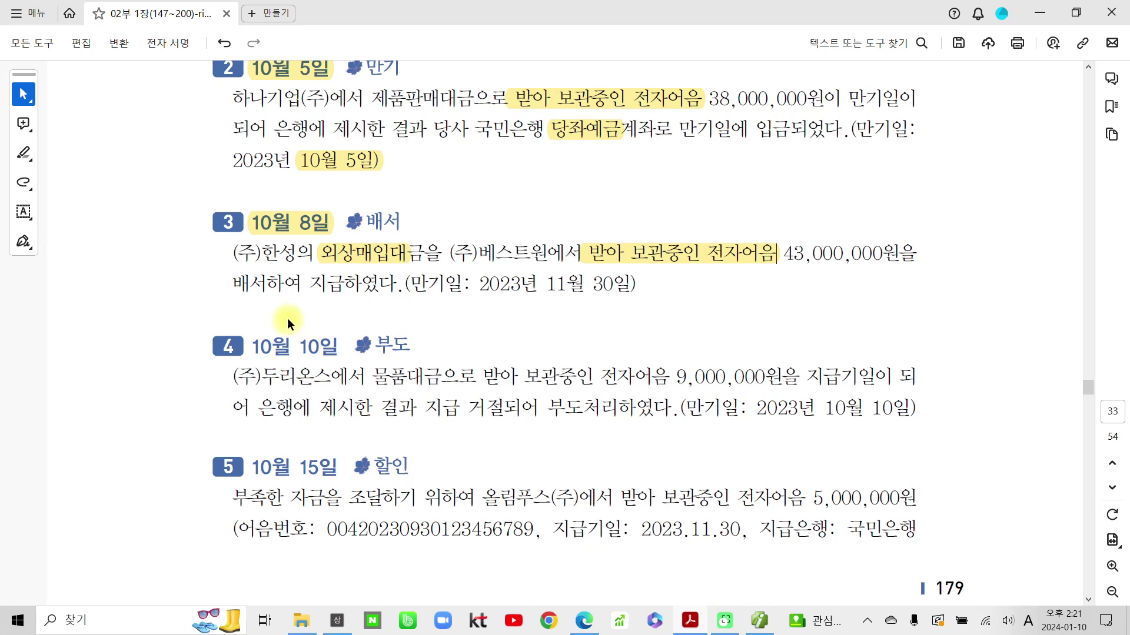
{"action": "scroll", "coordinate": [294, 317], "scroll_direction": "down", "scroll_amount": 3}
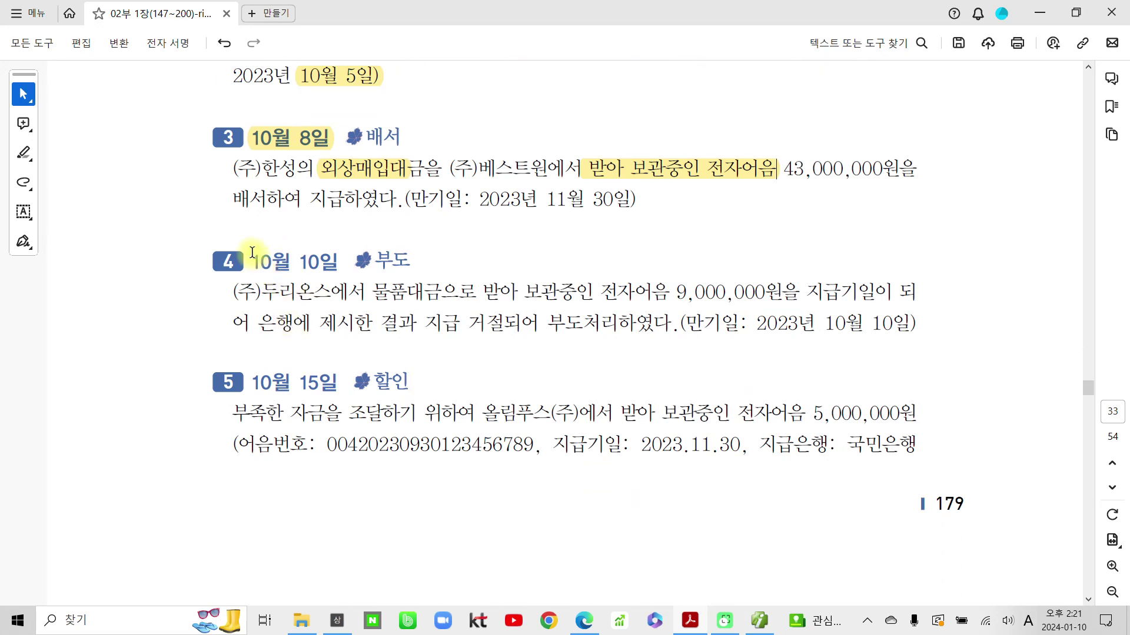
{"action": "left_click_drag", "start_coordinate": [251, 260], "coordinate": [339, 267]}
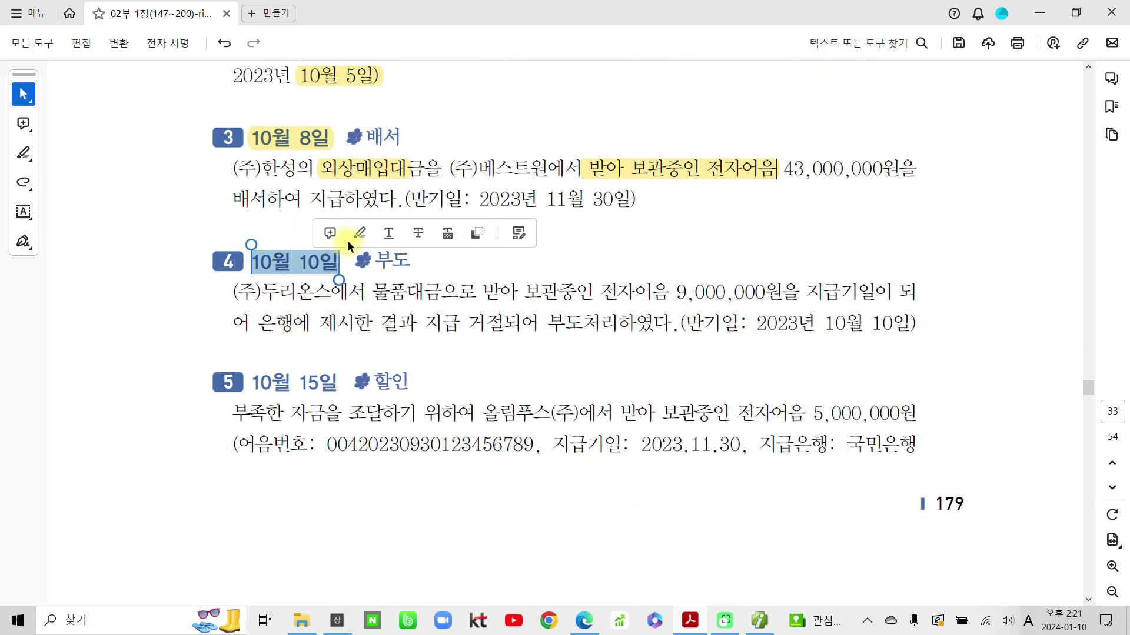
{"action": "left_click", "coordinate": [353, 235]}
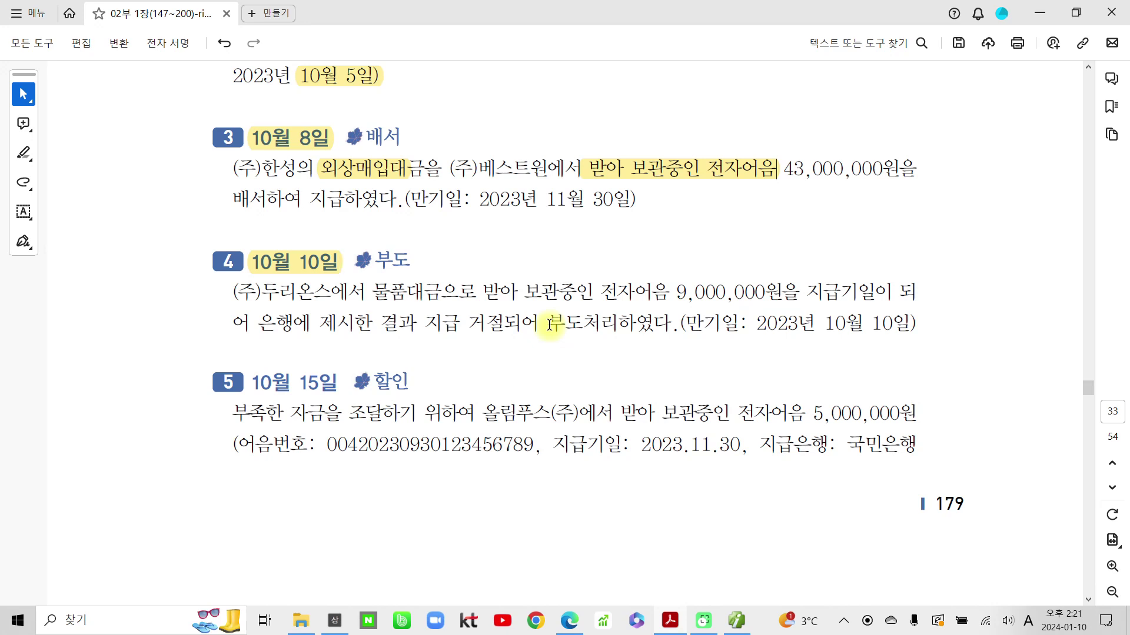
Handwrite "부도어음과수표" in red above the 10월 10일 item's text and clear the markings.
{"action": "mouse_move", "coordinate": [599, 212]}
{"action": "left_mouse_down"}
{"action": "mouse_move", "coordinate": [596, 257]}
{"action": "mouse_move", "coordinate": [636, 235]}
{"action": "left_mouse_up"}
{"action": "mouse_move", "coordinate": [578, 269]}
{"action": "left_mouse_down"}
{"action": "mouse_move", "coordinate": [650, 263]}
{"action": "mouse_move", "coordinate": [607, 299]}
{"action": "left_mouse_up"}
{"action": "left_click_drag", "start_coordinate": [644, 222], "coordinate": [686, 221]}
{"action": "mouse_move", "coordinate": [646, 233]}
{"action": "left_mouse_down"}
{"action": "mouse_move", "coordinate": [670, 259]}
{"action": "mouse_move", "coordinate": [658, 270]}
{"action": "left_mouse_up"}
{"action": "left_click_drag", "start_coordinate": [636, 271], "coordinate": [687, 271]}
{"action": "left_click_drag", "start_coordinate": [706, 232], "coordinate": [721, 281]}
{"action": "mouse_move", "coordinate": [760, 210]}
{"action": "left_mouse_down"}
{"action": "mouse_move", "coordinate": [757, 231]}
{"action": "mouse_move", "coordinate": [785, 238]}
{"action": "left_mouse_up"}
{"action": "left_click_drag", "start_coordinate": [743, 266], "coordinate": [776, 288]}
{"action": "left_click_drag", "start_coordinate": [789, 243], "coordinate": [808, 259]}
{"action": "mouse_move", "coordinate": [790, 268]}
{"action": "left_mouse_down"}
{"action": "mouse_move", "coordinate": [790, 280]}
{"action": "mouse_move", "coordinate": [810, 269]}
{"action": "left_mouse_up"}
{"action": "mouse_move", "coordinate": [828, 229]}
{"action": "left_mouse_down"}
{"action": "mouse_move", "coordinate": [827, 294]}
{"action": "mouse_move", "coordinate": [848, 263]}
{"action": "left_mouse_up"}
{"action": "mouse_move", "coordinate": [879, 213]}
{"action": "left_mouse_down"}
{"action": "mouse_move", "coordinate": [865, 239]}
{"action": "mouse_move", "coordinate": [904, 238]}
{"action": "left_mouse_up"}
{"action": "mouse_move", "coordinate": [844, 253]}
{"action": "left_mouse_down"}
{"action": "mouse_move", "coordinate": [906, 238]}
{"action": "mouse_move", "coordinate": [877, 301]}
{"action": "left_mouse_up"}
{"action": "mouse_move", "coordinate": [918, 222]}
{"action": "left_mouse_down"}
{"action": "mouse_move", "coordinate": [936, 217]}
{"action": "mouse_move", "coordinate": [916, 257]}
{"action": "left_mouse_up"}
{"action": "mouse_move", "coordinate": [912, 260]}
{"action": "left_mouse_down"}
{"action": "mouse_move", "coordinate": [958, 255]}
{"action": "mouse_move", "coordinate": [954, 290]}
{"action": "mouse_move", "coordinate": [969, 291]}
{"action": "left_mouse_up"}
{"action": "mouse_move", "coordinate": [551, 206]}
{"action": "left_mouse_down"}
{"action": "mouse_move", "coordinate": [543, 232]}
{"action": "mouse_move", "coordinate": [555, 246]}
{"action": "left_mouse_up"}
{"action": "mouse_move", "coordinate": [989, 202]}
{"action": "left_mouse_down"}
{"action": "mouse_move", "coordinate": [991, 229]}
{"action": "mouse_move", "coordinate": [1004, 233]}
{"action": "left_mouse_up"}
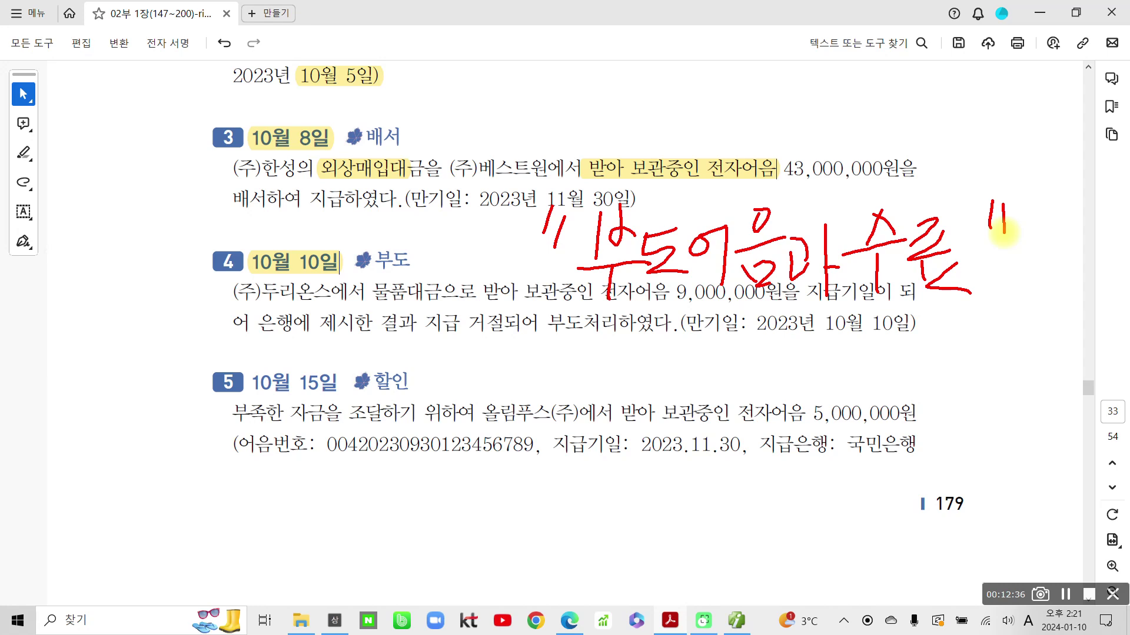
{"action": "key", "text": "Escape"}
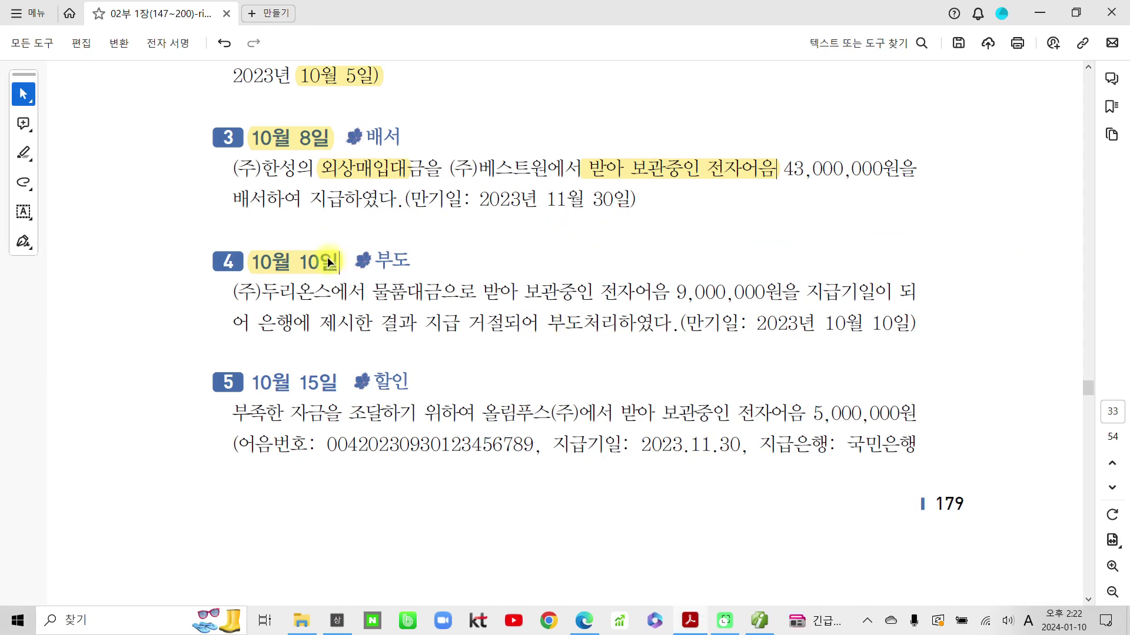
Switch back to the 더존 program and set the 일반전표입력 voucher day to 10 in month 10.
{"action": "left_click", "coordinate": [759, 621]}
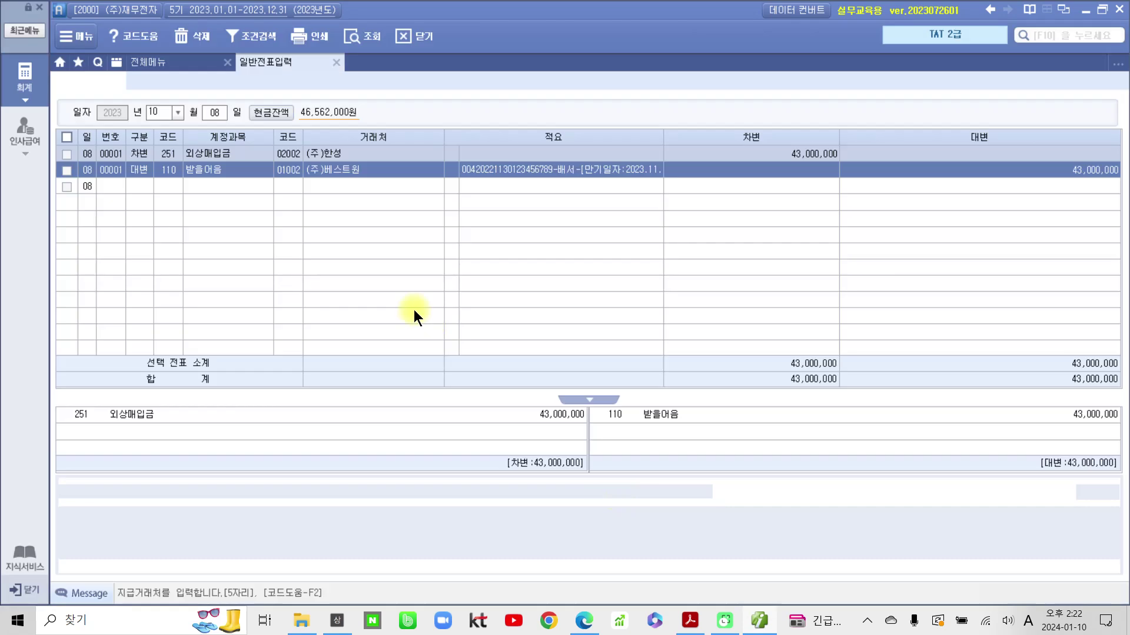
{"action": "left_click", "coordinate": [220, 114]}
{"action": "type", "text": "10"}
{"action": "key", "text": "Return"}
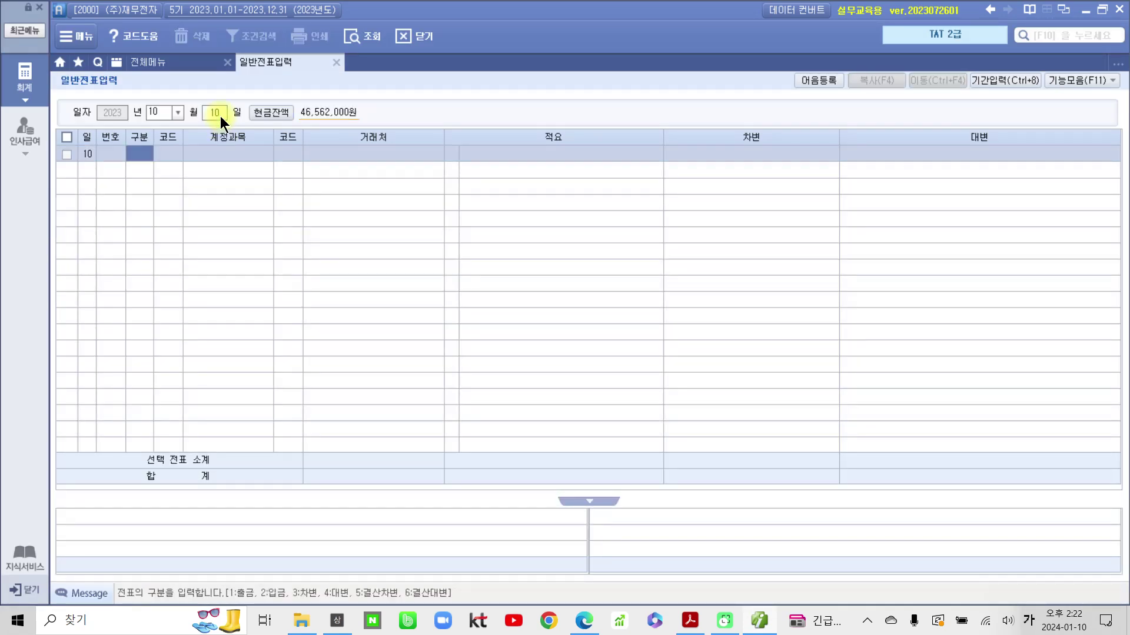
Enter a 차변 line for account 976 부도어음과수표 with 거래처 01005 두리온스(주) and an amount of 9,000,000.
{"action": "type", "text": "3"}
{"action": "key", "text": "Return"}
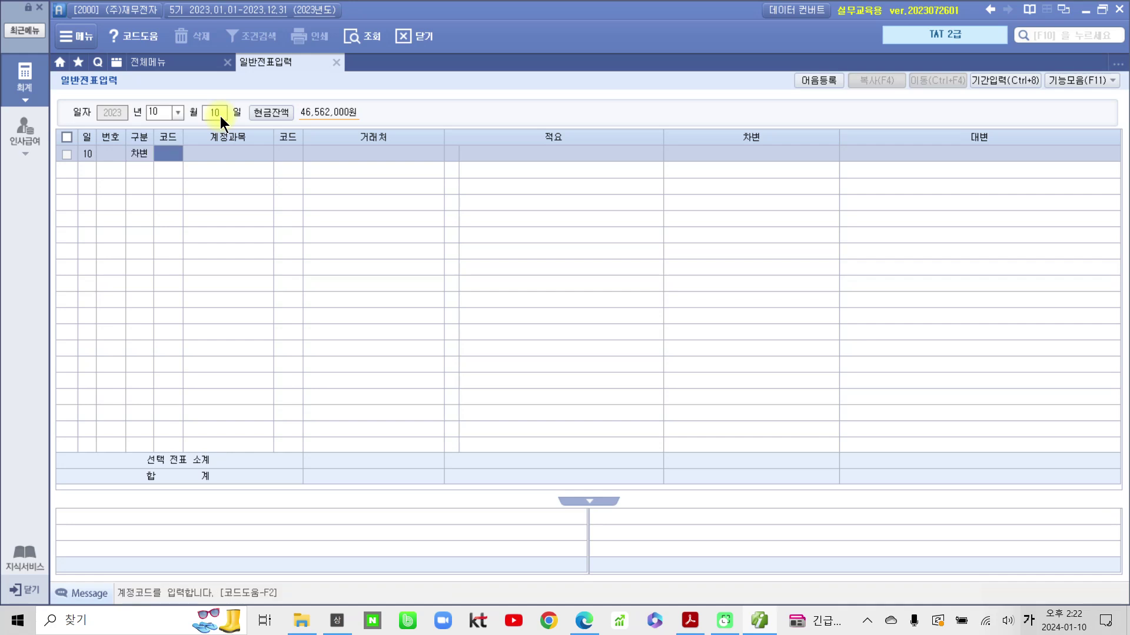
{"action": "type", "text": "976"}
{"action": "key", "text": "Return"}
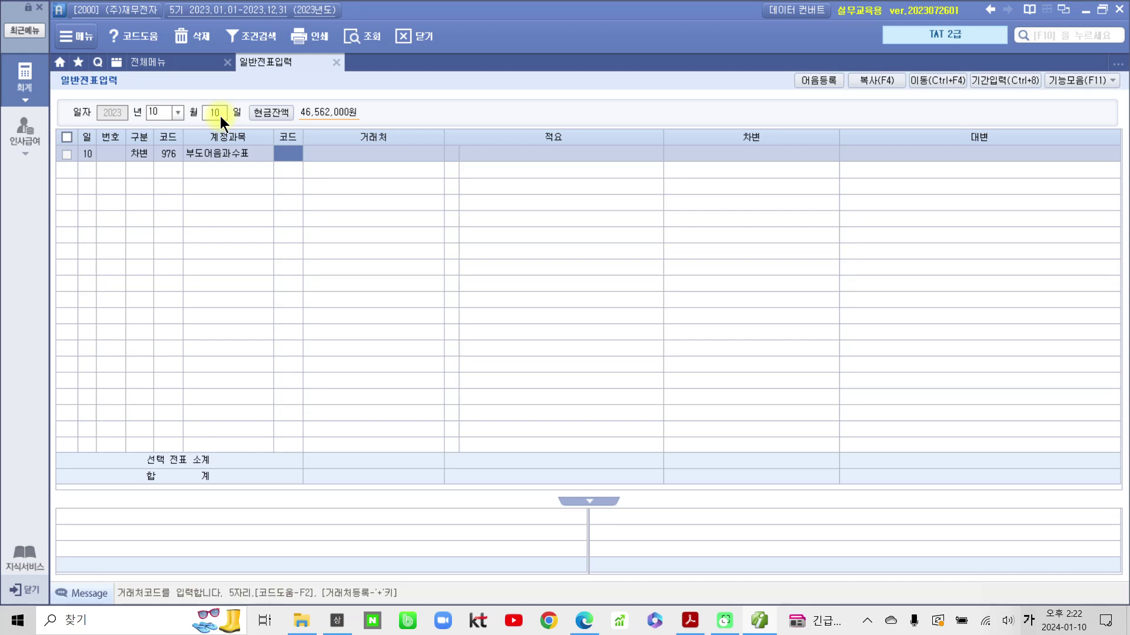
{"action": "type", "text": "01005"}
{"action": "key", "text": "Return"}
{"action": "key", "text": "Return"}
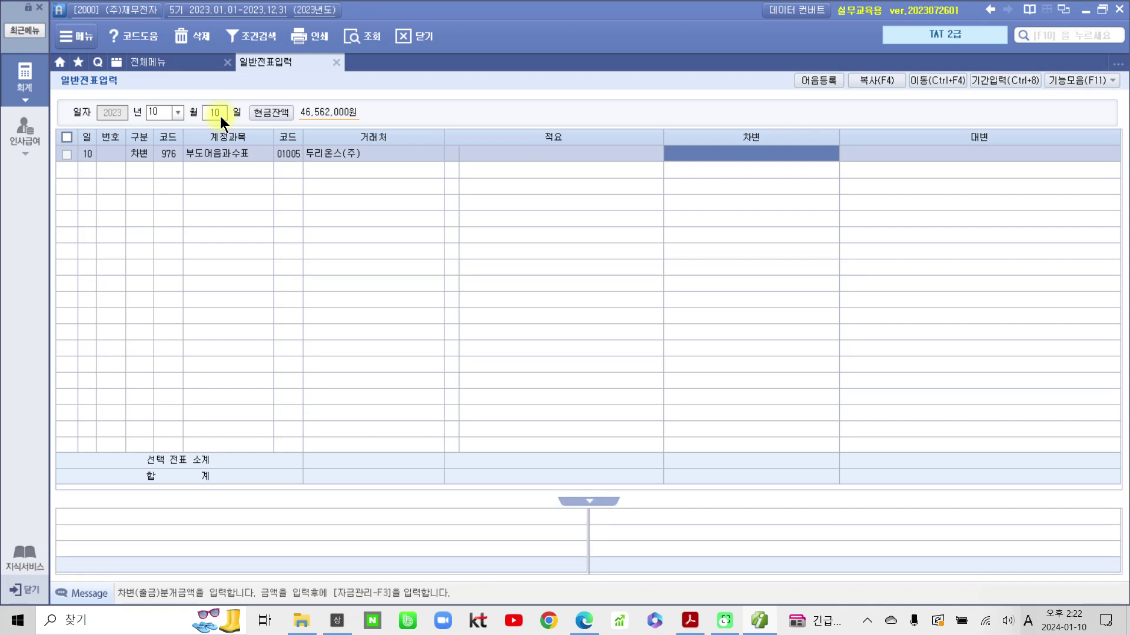
{"action": "type", "text": "9000000"}
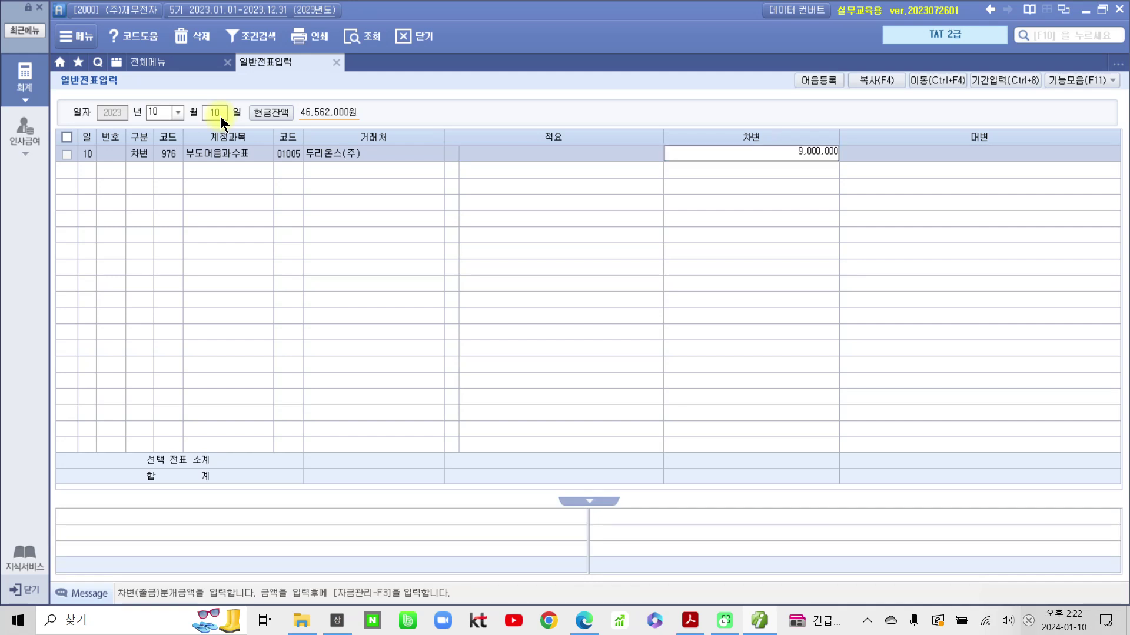
{"action": "key", "text": "Return"}
Enter a 대변 line for account 110 받을어음 with 거래처 01005 두리온스(주) and an amount of 9,000,000.
{"action": "type", "text": "4"}
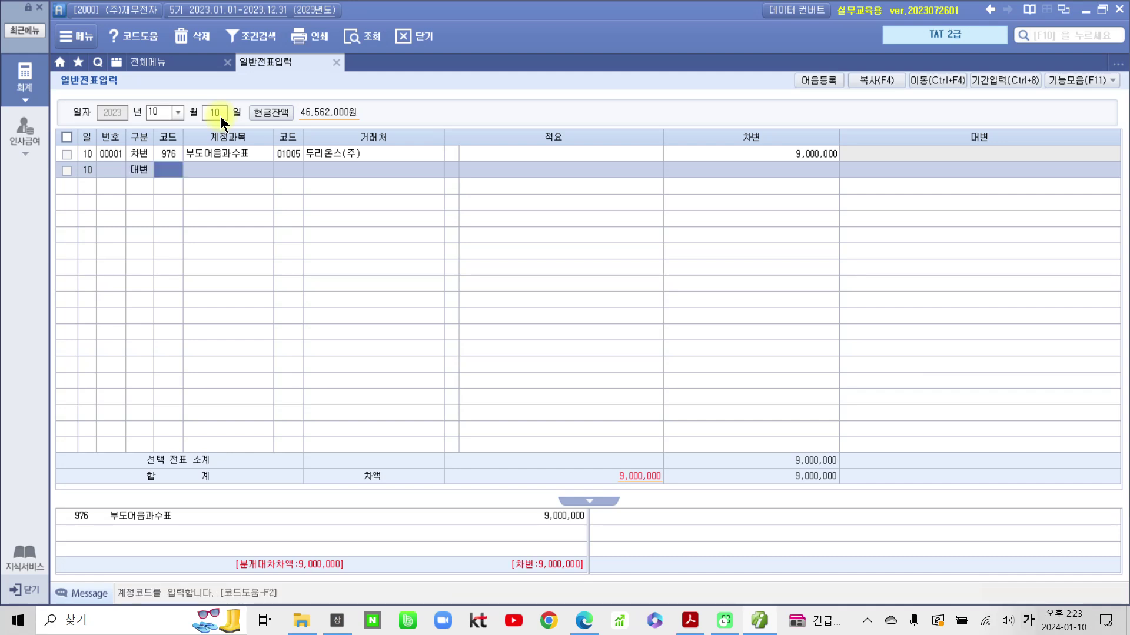
{"action": "type", "text": "110"}
{"action": "key", "text": "Return"}
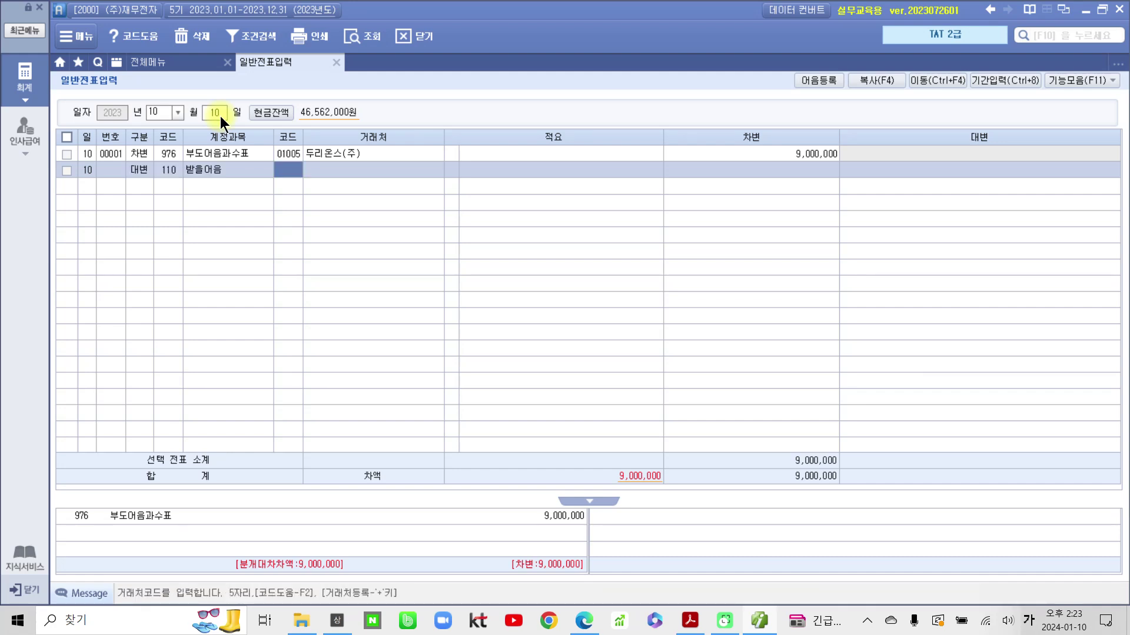
{"action": "type", "text": "1005"}
{"action": "key", "text": "Return"}
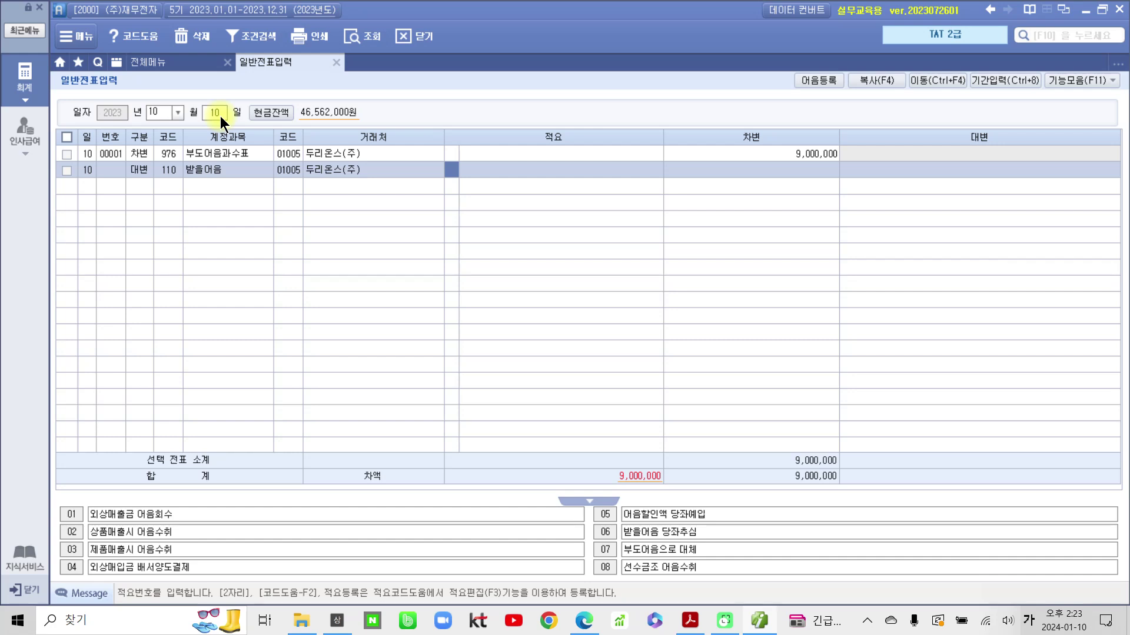
{"action": "key", "text": "Return"}
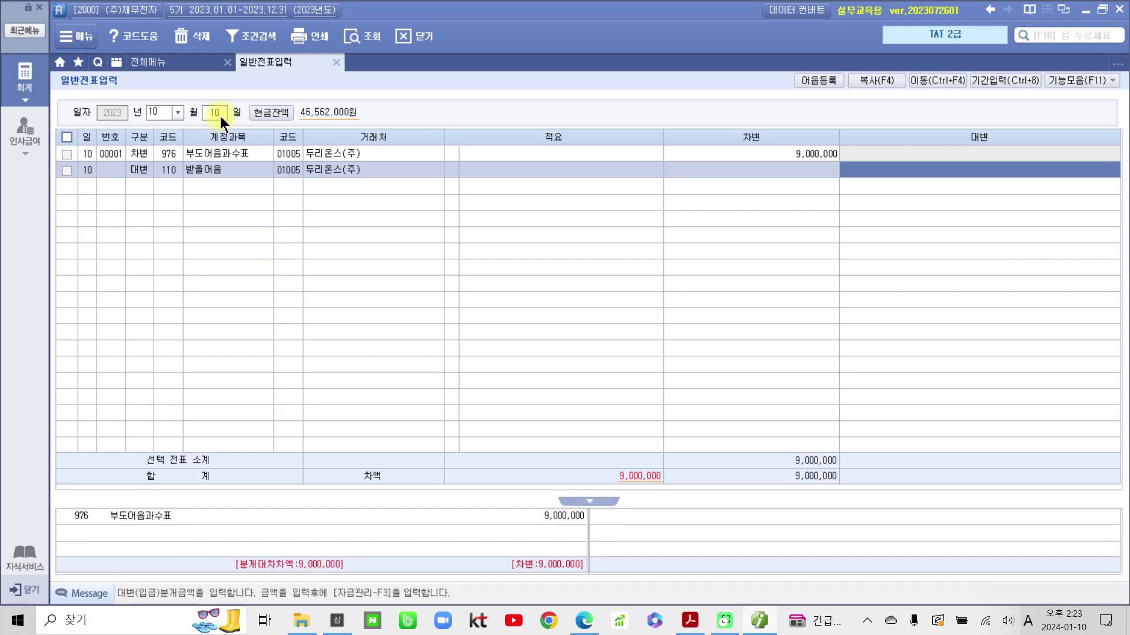
{"action": "type", "text": "9000000"}
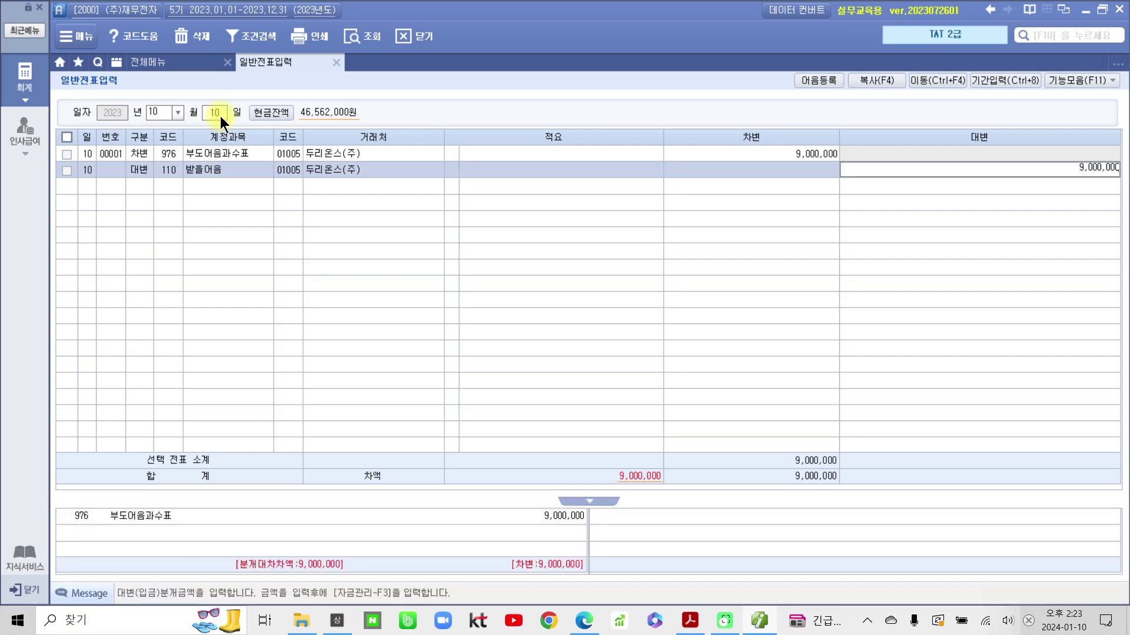
{"action": "key", "text": "Return"}
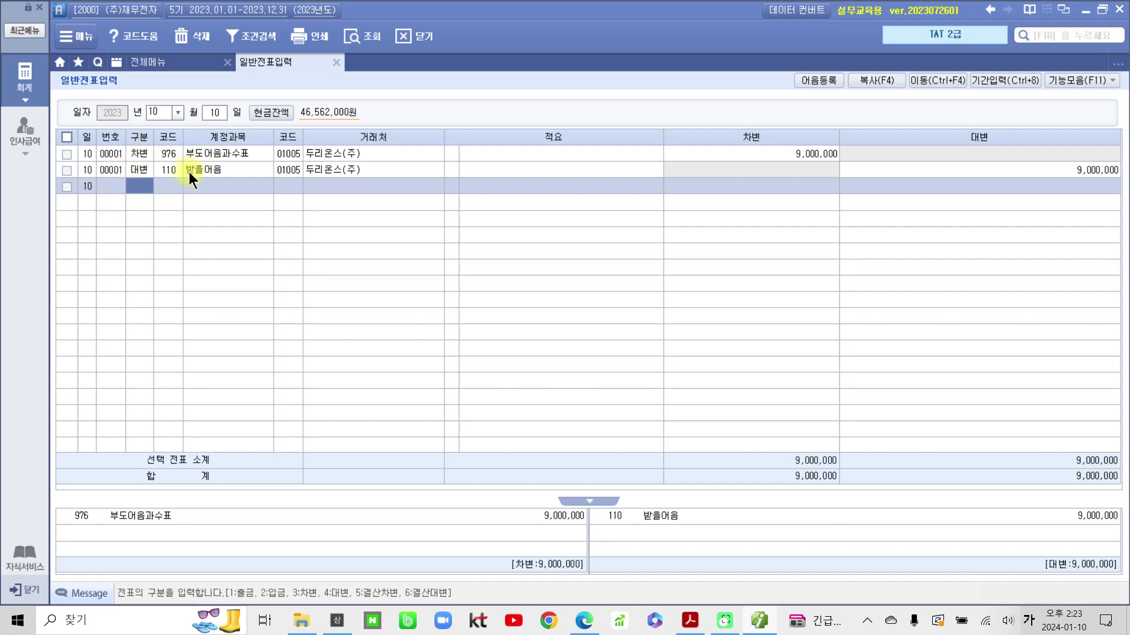
In 받을어음 관리 for the 두리온스(주) 받을어음 line, set 어음상태 to 5 부도 and choose the stored note due 2023-10-10.
{"action": "key", "text": "Up"}
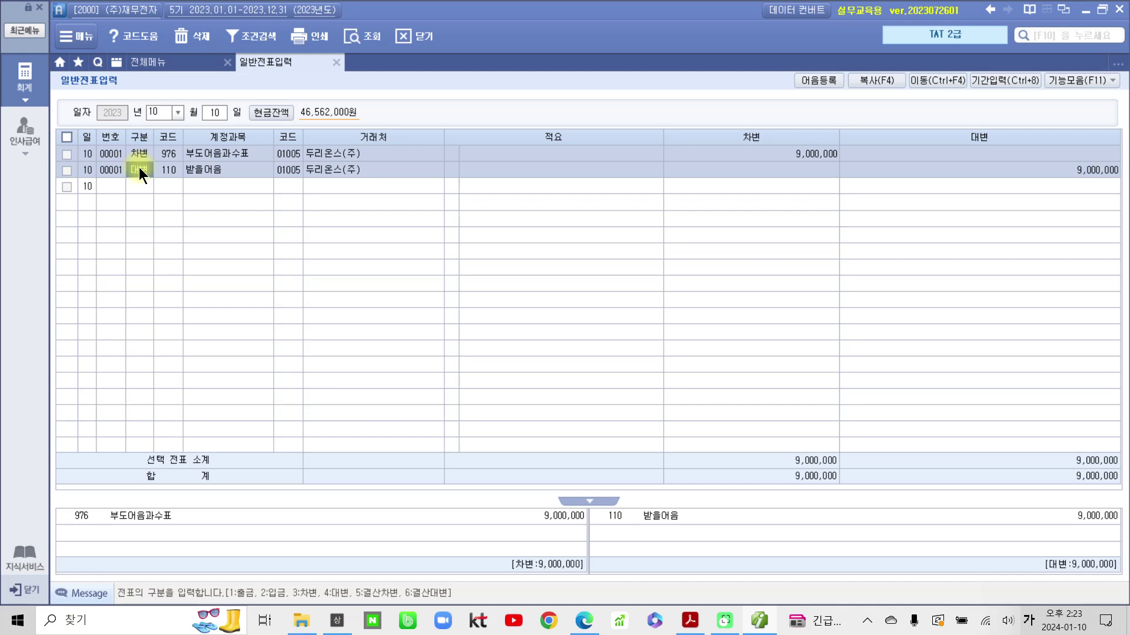
{"action": "key", "text": "Return"}
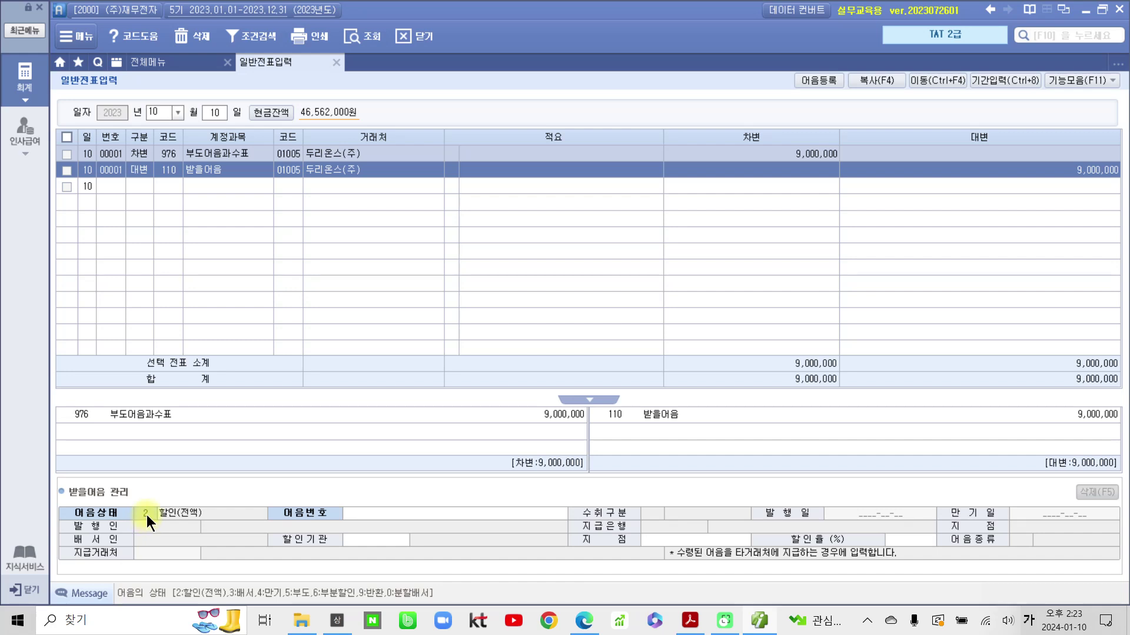
{"action": "type", "text": "5"}
{"action": "key", "text": "Return"}
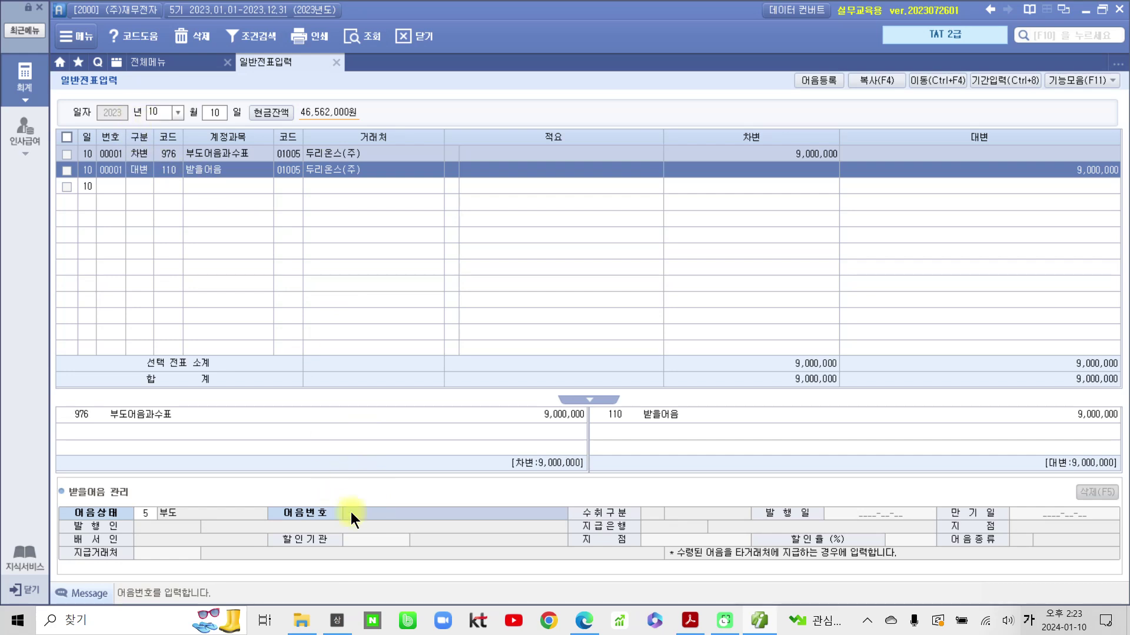
{"action": "key", "text": "F2"}
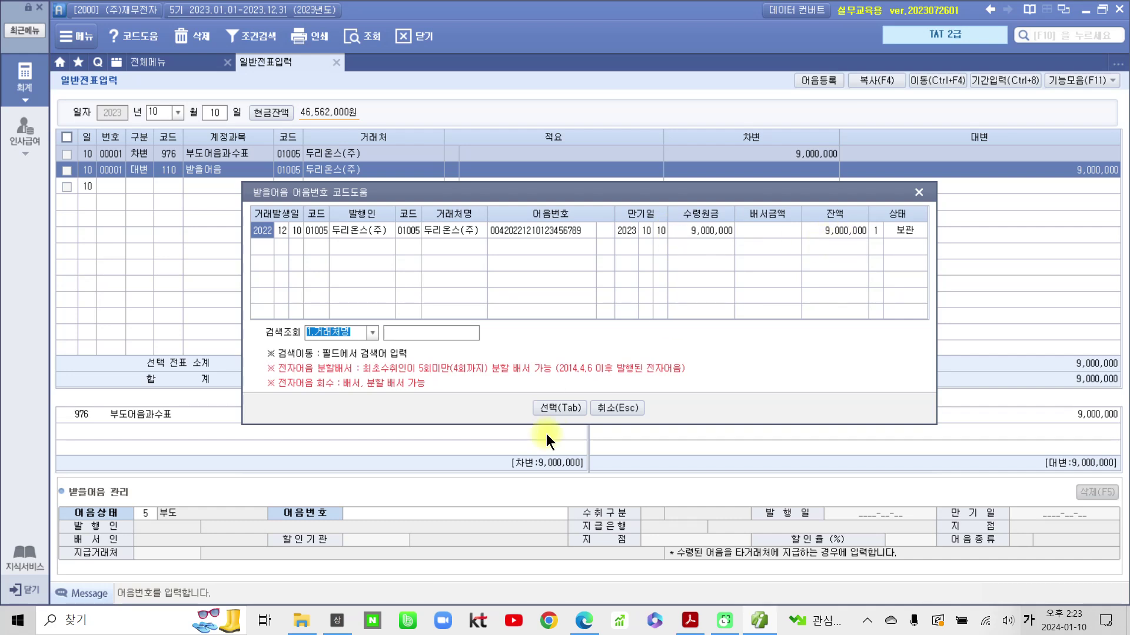
{"action": "left_click", "coordinate": [553, 408]}
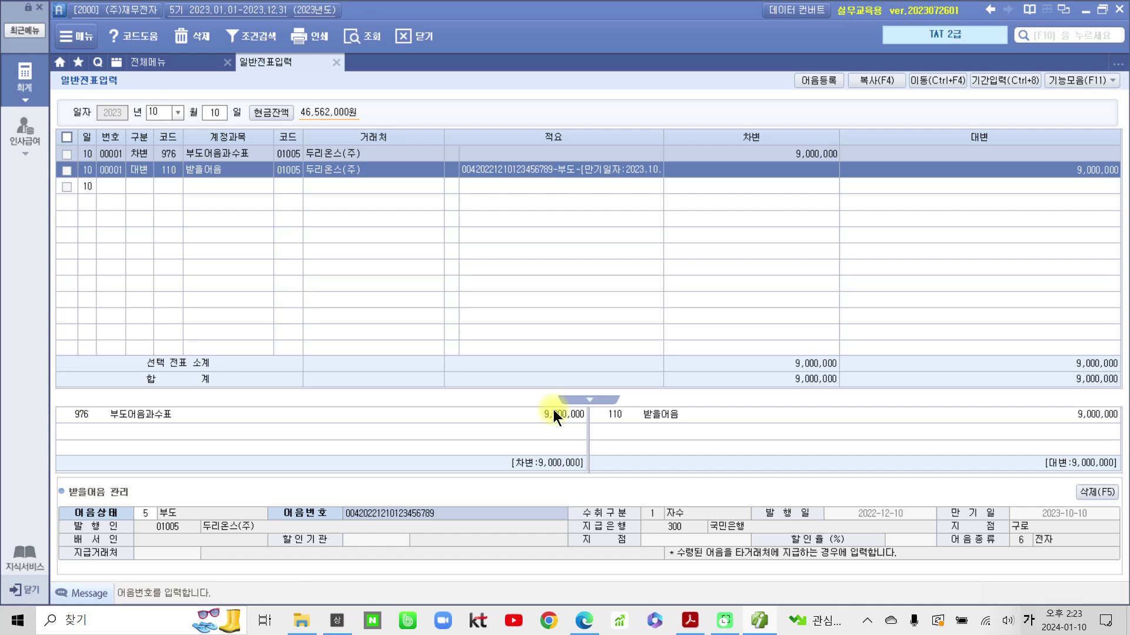
{"action": "key", "text": "Escape"}
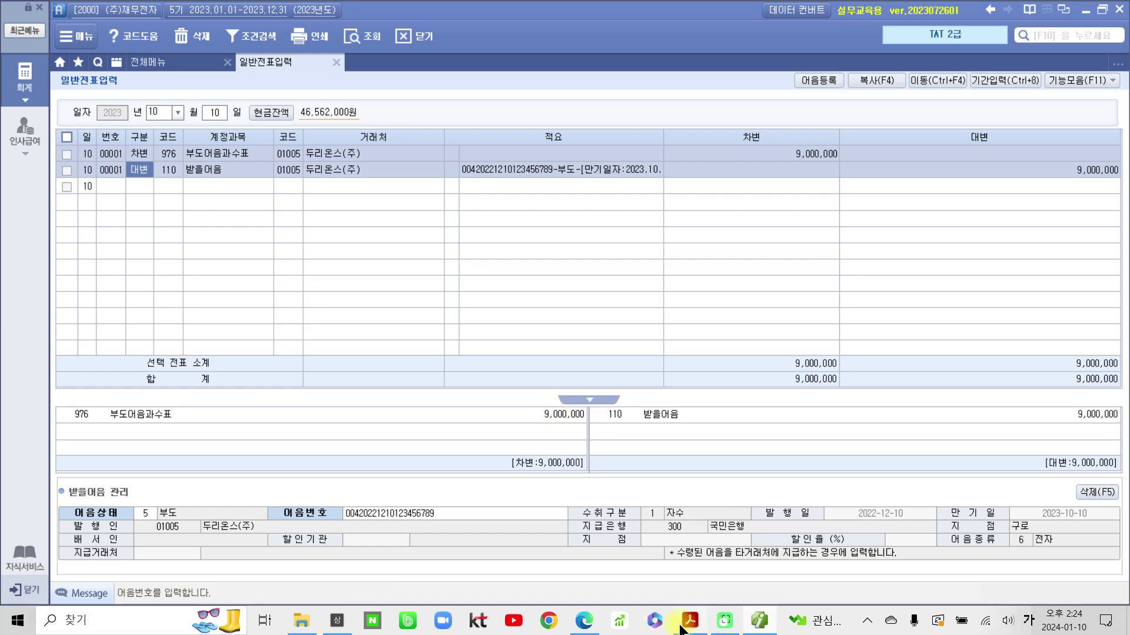
Switch to the exercise PDF and highlight the date 10월 15일 and the phrase "받아 보관중인 전자어음" in item 5 할인.
{"action": "left_click", "coordinate": [757, 622]}
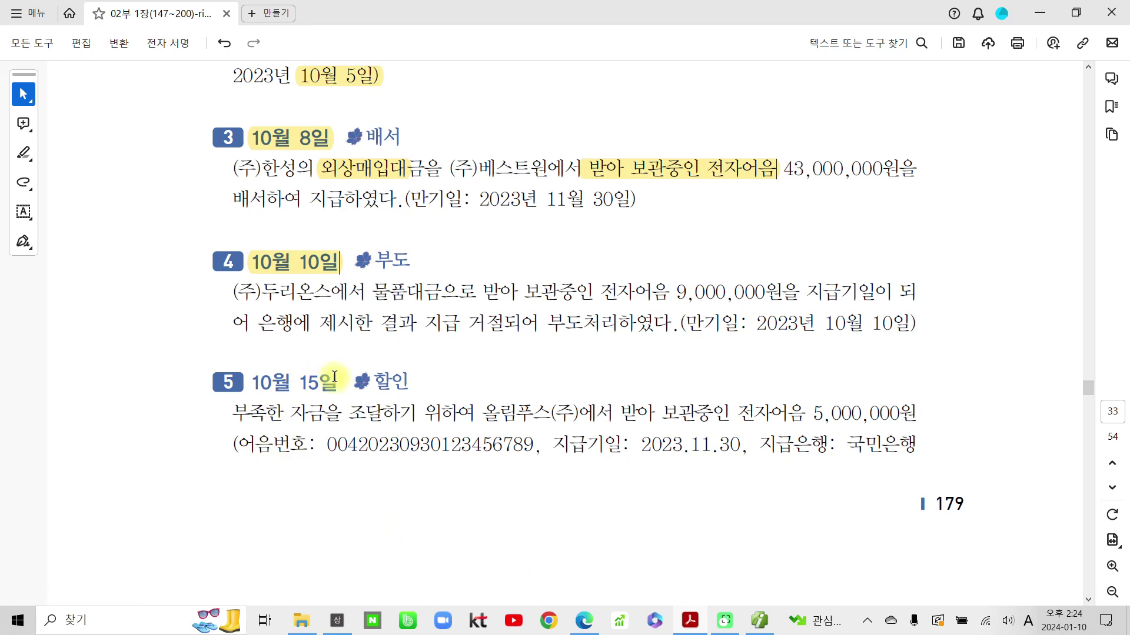
{"action": "left_click_drag", "start_coordinate": [336, 382], "coordinate": [252, 383]}
{"action": "left_click", "coordinate": [288, 358]}
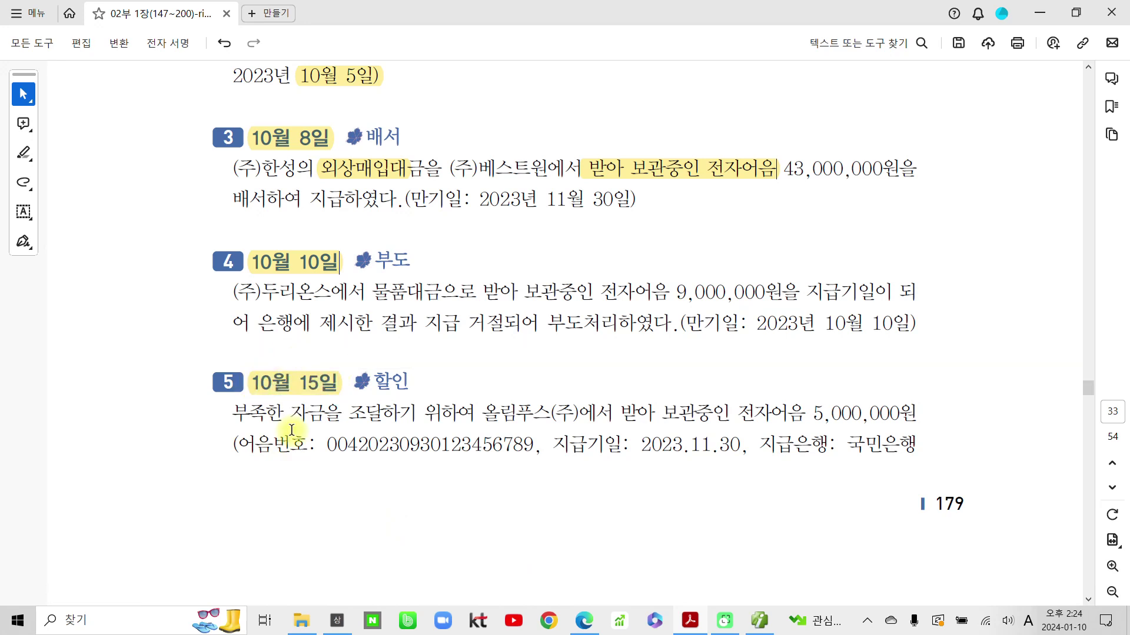
{"action": "scroll", "coordinate": [291, 429], "scroll_direction": "down", "scroll_amount": 2}
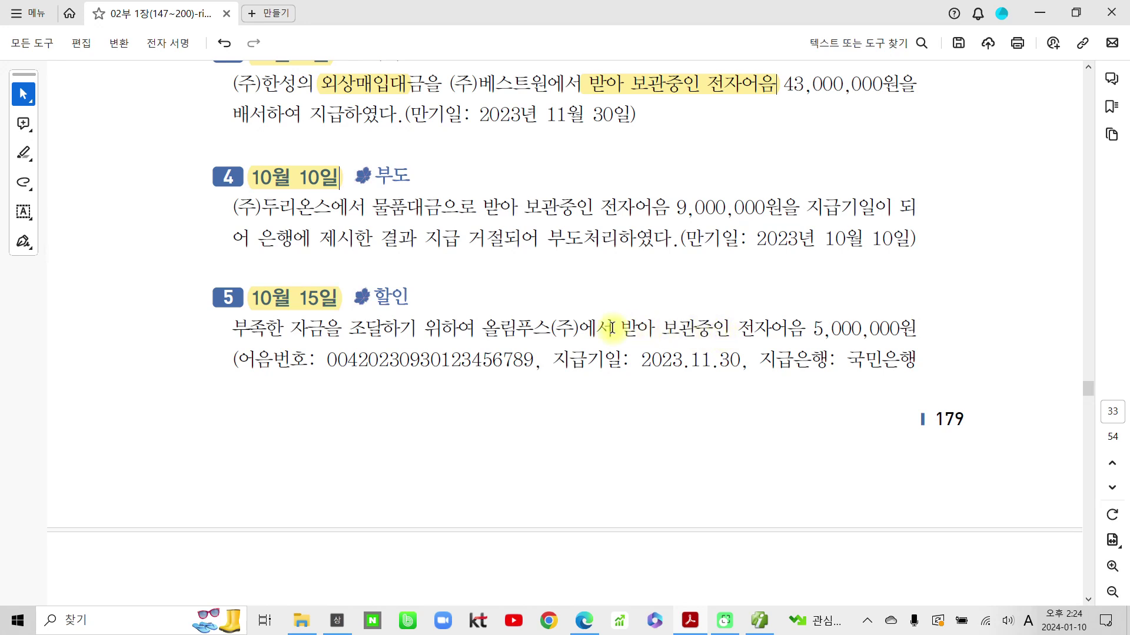
{"action": "left_click_drag", "start_coordinate": [620, 327], "coordinate": [745, 327]}
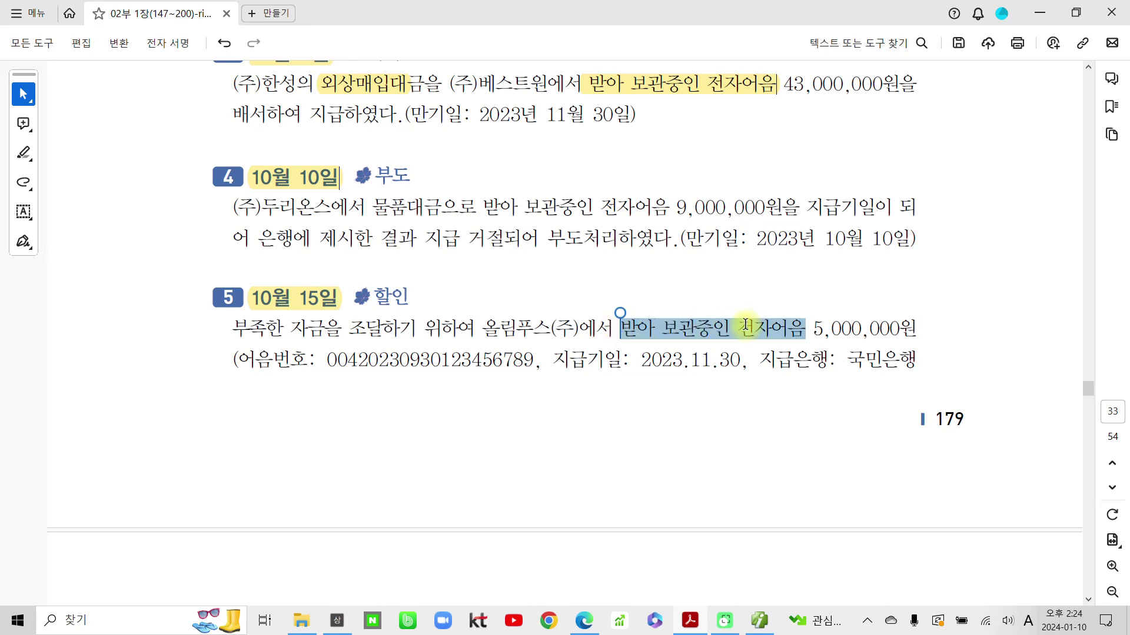
{"action": "left_click", "coordinate": [789, 301]}
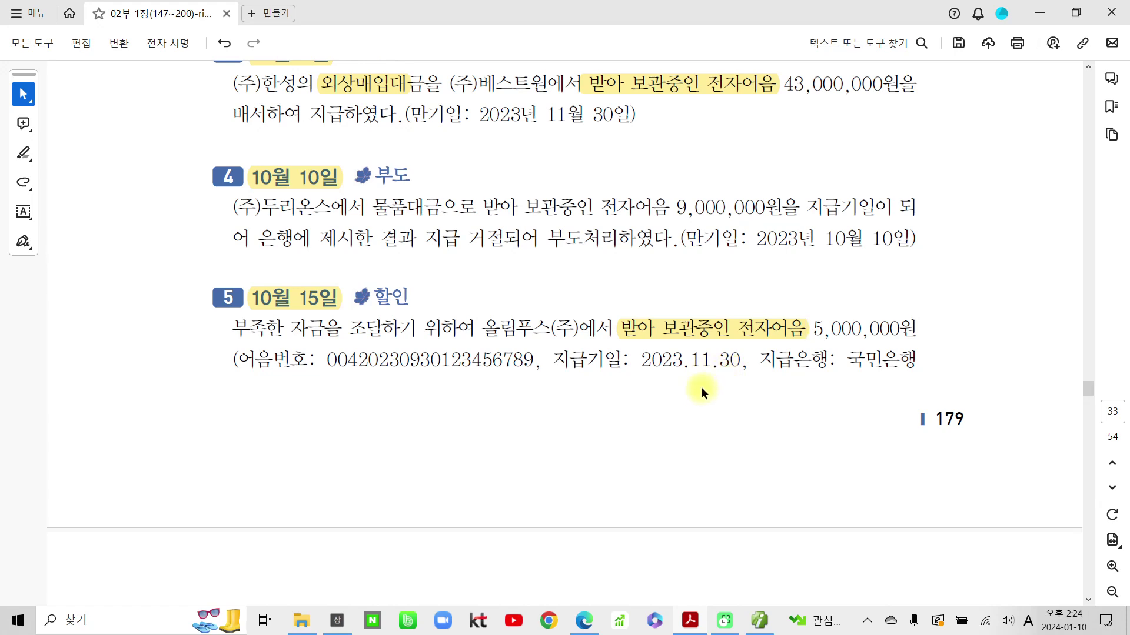
Highlight the phrase "국민은행 구로지점에서 할인하고" in item 5's continuation on page 34.
{"action": "scroll", "coordinate": [689, 397], "scroll_direction": "down", "scroll_amount": 9}
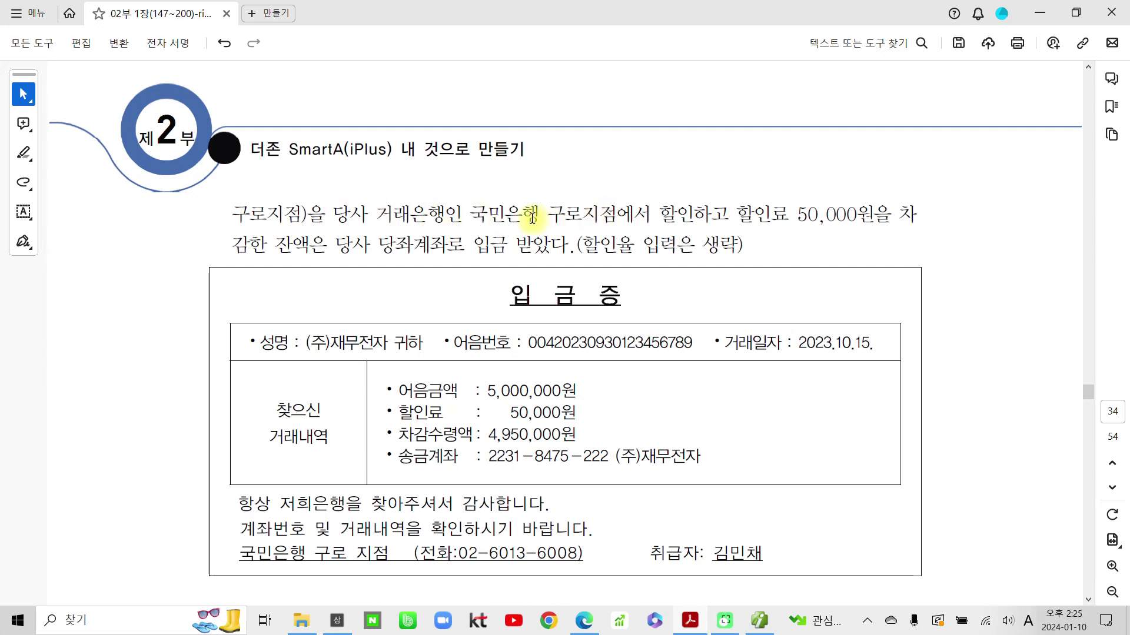
{"action": "left_click_drag", "start_coordinate": [470, 215], "coordinate": [728, 215]}
{"action": "left_click", "coordinate": [714, 186]}
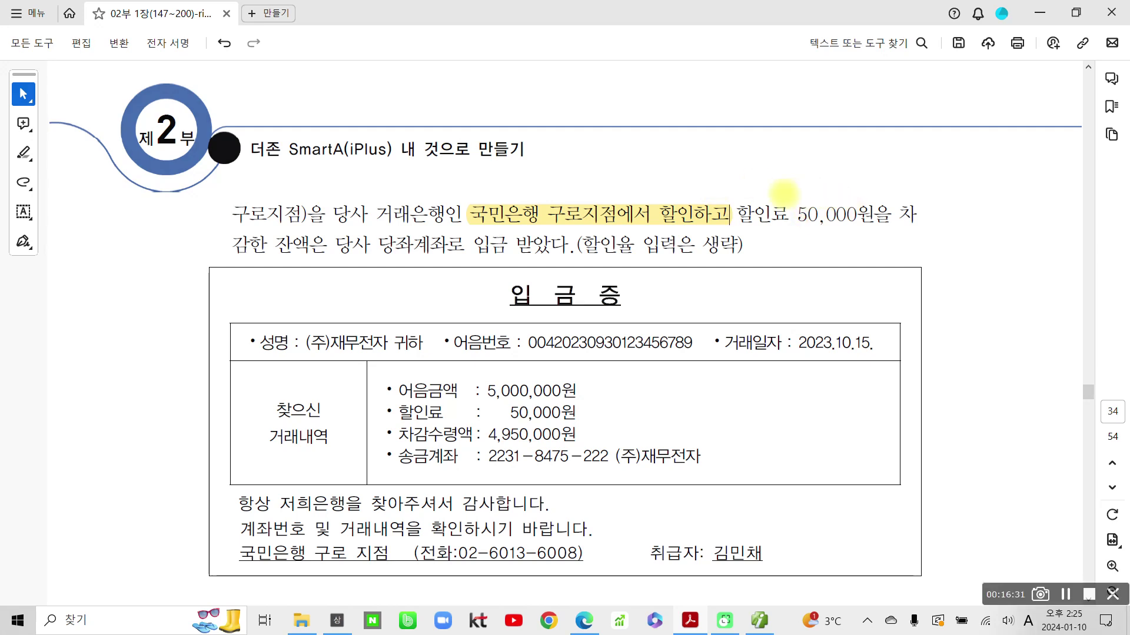
Mark the 할인료, 당좌계좌 and 할인율 wording and the 입금증 amounts with temporary screen drawings, and clear them.
{"action": "mouse_move", "coordinate": [733, 185]}
{"action": "left_mouse_down"}
{"action": "mouse_move", "coordinate": [832, 235]}
{"action": "mouse_move", "coordinate": [864, 236]}
{"action": "left_mouse_up"}
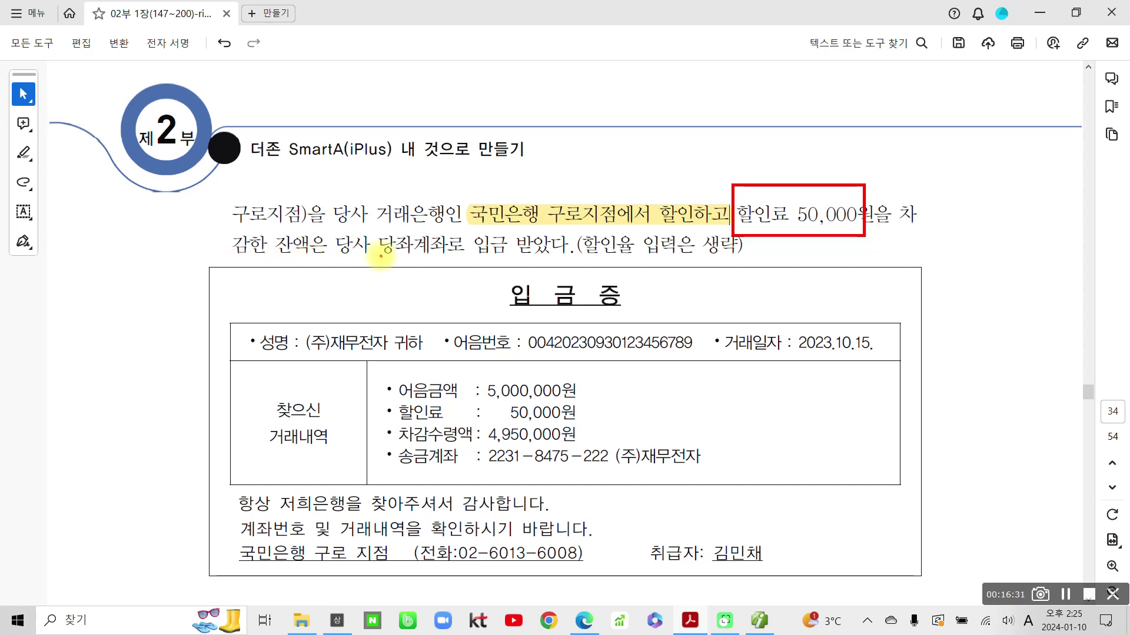
{"action": "mouse_move", "coordinate": [381, 223]}
{"action": "left_mouse_down"}
{"action": "mouse_move", "coordinate": [382, 262]}
{"action": "mouse_move", "coordinate": [465, 253]}
{"action": "mouse_move", "coordinate": [390, 225]}
{"action": "left_mouse_up"}
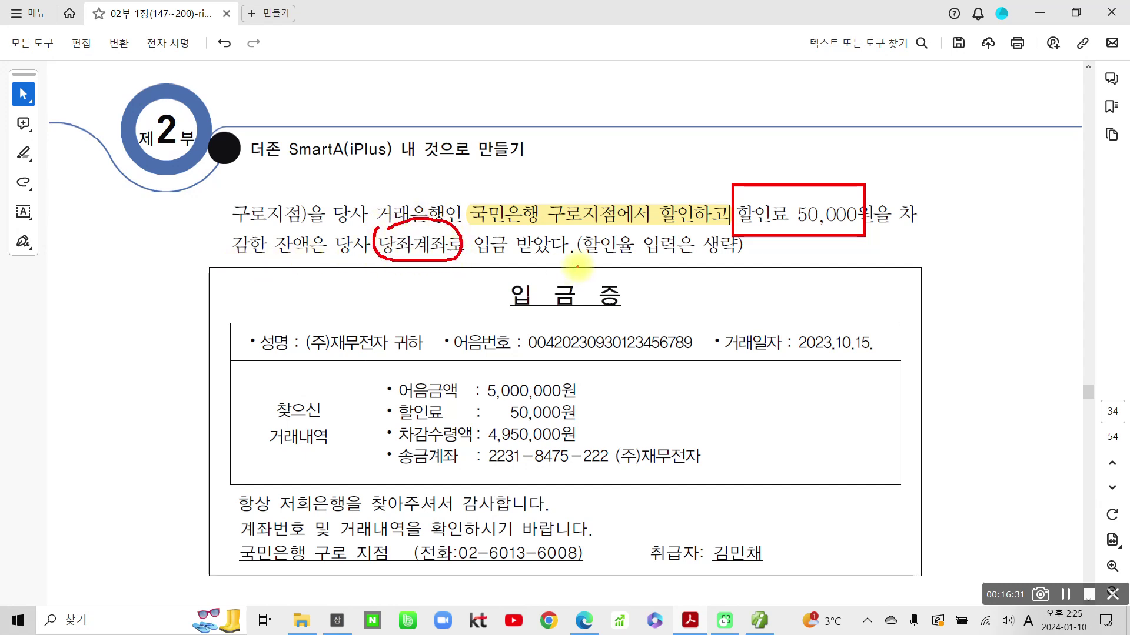
{"action": "left_click_drag", "start_coordinate": [579, 259], "coordinate": [728, 260]}
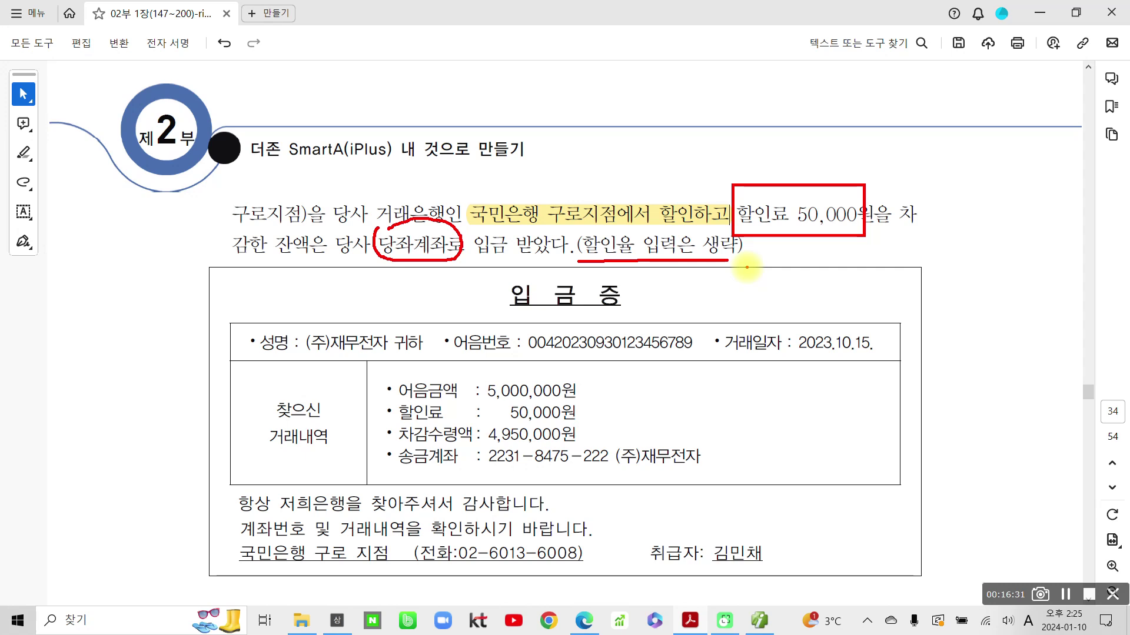
{"action": "mouse_move", "coordinate": [490, 400]}
{"action": "left_mouse_down"}
{"action": "mouse_move", "coordinate": [583, 359]}
{"action": "mouse_move", "coordinate": [464, 376]}
{"action": "left_mouse_up"}
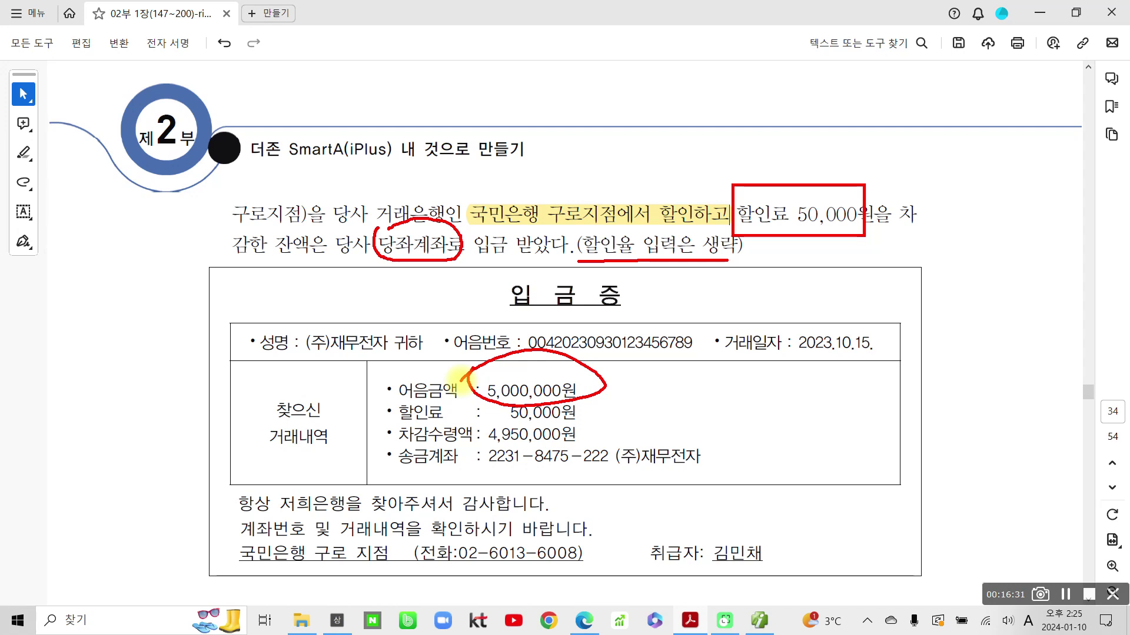
{"action": "mouse_move", "coordinate": [598, 403]}
{"action": "left_mouse_down"}
{"action": "mouse_move", "coordinate": [604, 418]}
{"action": "mouse_move", "coordinate": [631, 401]}
{"action": "left_mouse_up"}
{"action": "mouse_move", "coordinate": [483, 450]}
{"action": "left_mouse_down"}
{"action": "mouse_move", "coordinate": [606, 465]}
{"action": "mouse_move", "coordinate": [500, 424]}
{"action": "mouse_move", "coordinate": [455, 478]}
{"action": "mouse_move", "coordinate": [400, 270]}
{"action": "mouse_move", "coordinate": [389, 295]}
{"action": "mouse_move", "coordinate": [399, 272]}
{"action": "left_mouse_up"}
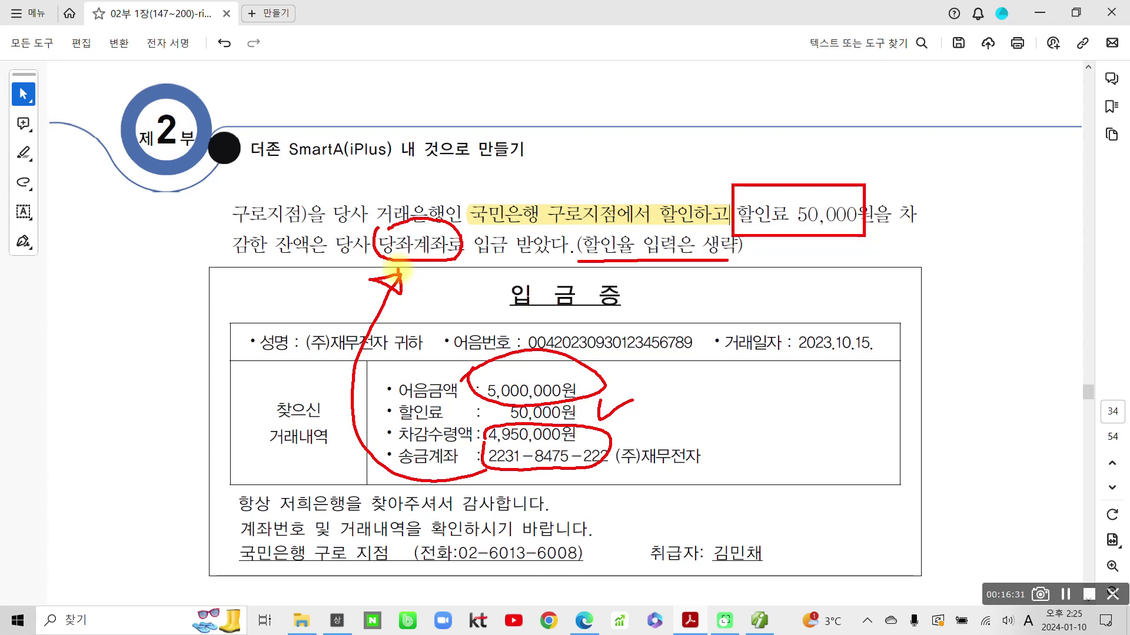
{"action": "key", "text": "Escape"}
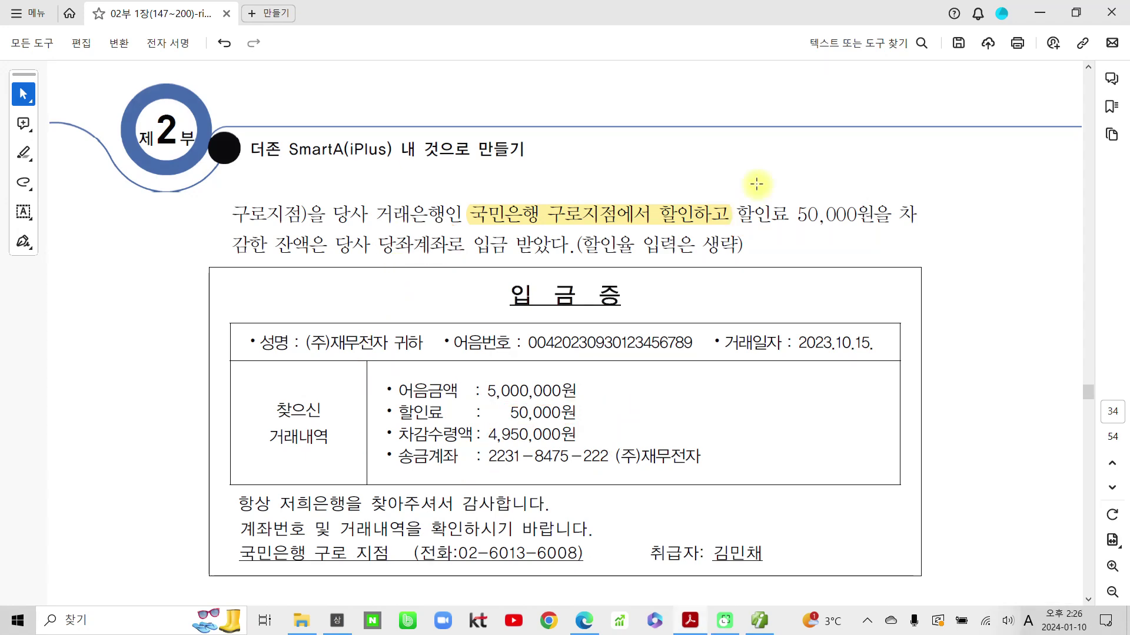
Switch to 일반전표입력 in SmartA and set the voucher date to October 15.
{"action": "left_click", "coordinate": [759, 621]}
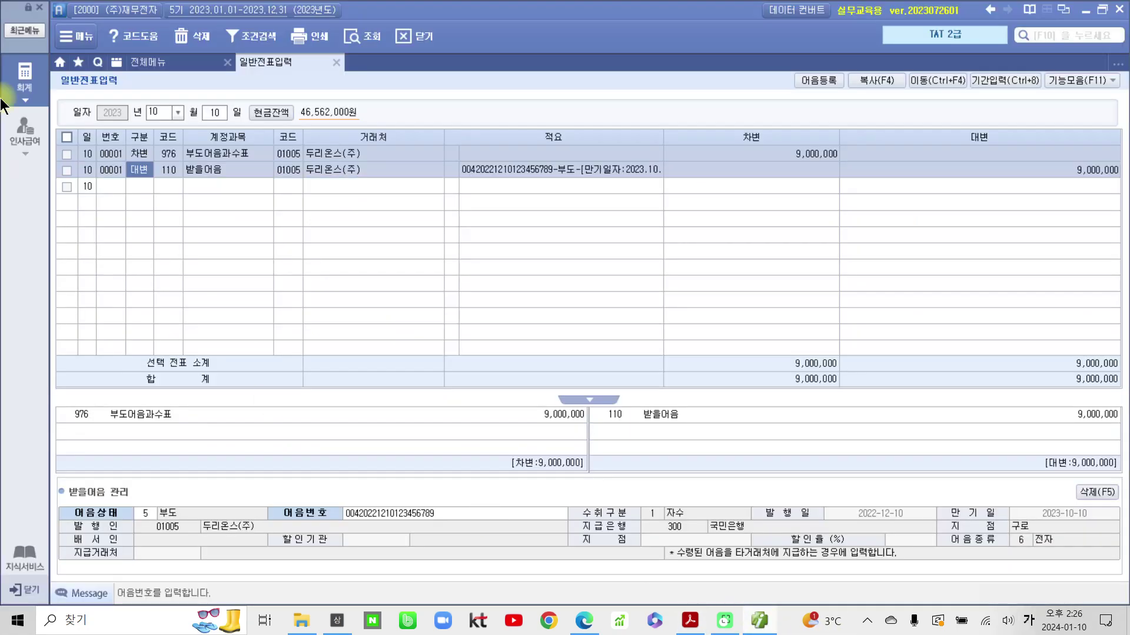
{"action": "left_click", "coordinate": [214, 117]}
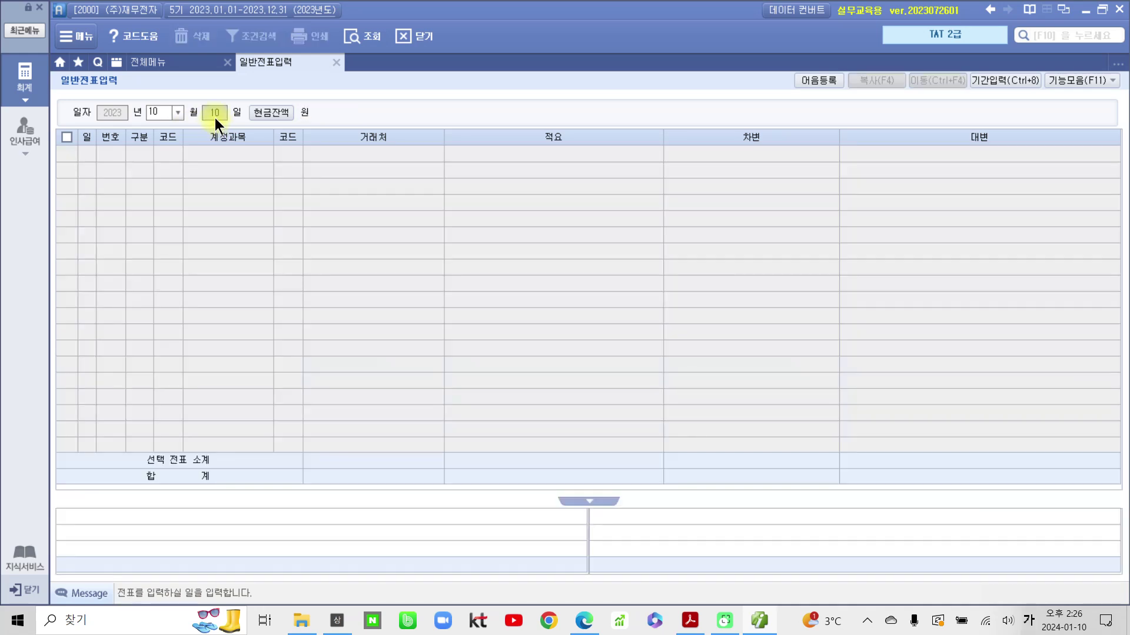
{"action": "type", "text": "15"}
{"action": "key", "text": "Return"}
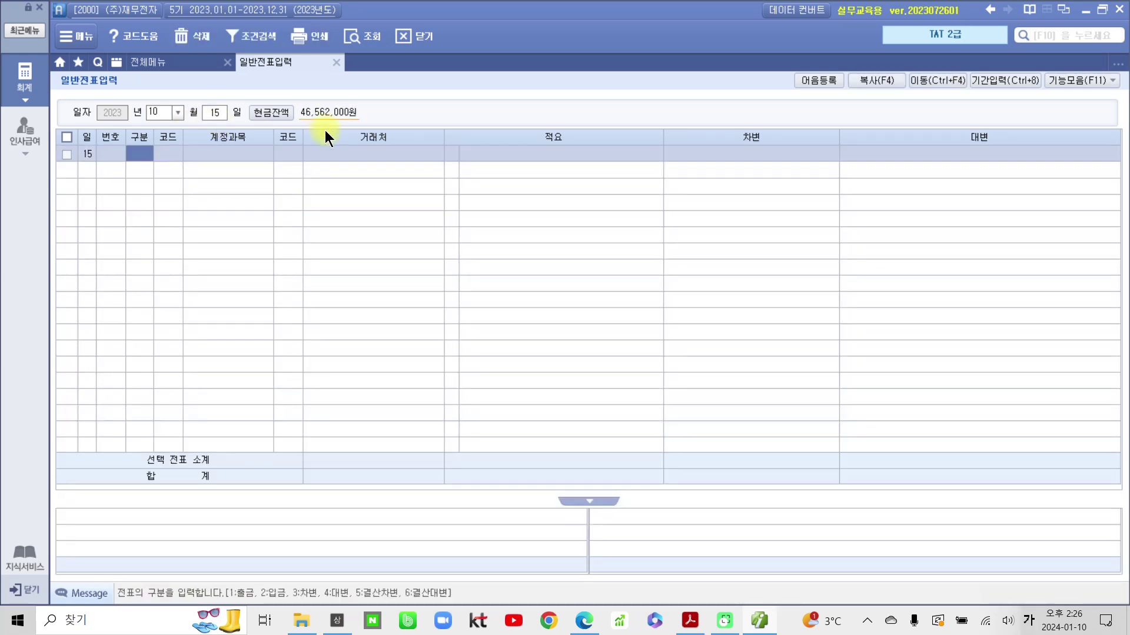
Enter a 차변 line for account 102 당좌예금 with 거래처 98001 국민은행(당좌) and an amount of 4,950,000.
{"action": "type", "text": "3"}
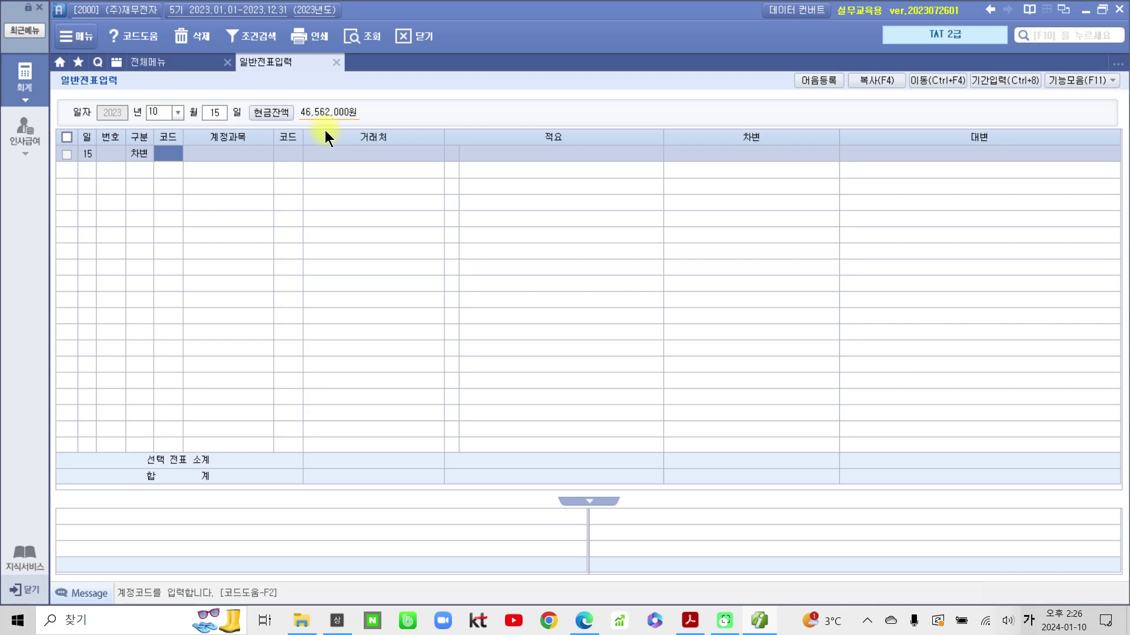
{"action": "type", "text": "102"}
{"action": "key", "text": "Return"}
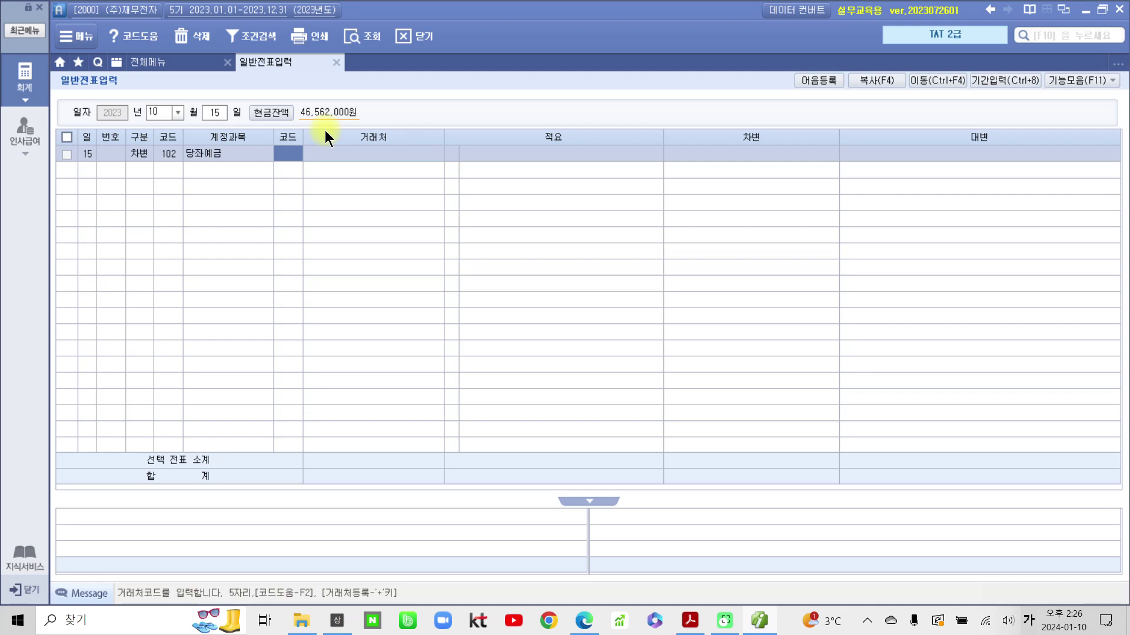
{"action": "key", "text": "Return"}
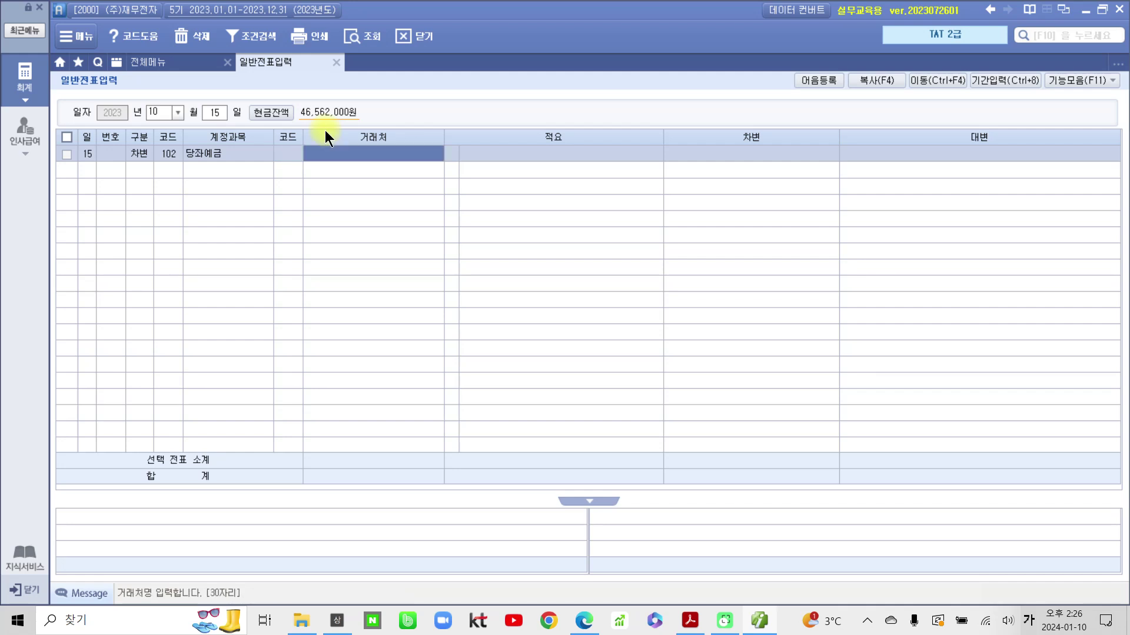
{"action": "key", "text": "shift+Tab"}
{"action": "type", "text": "국민"}
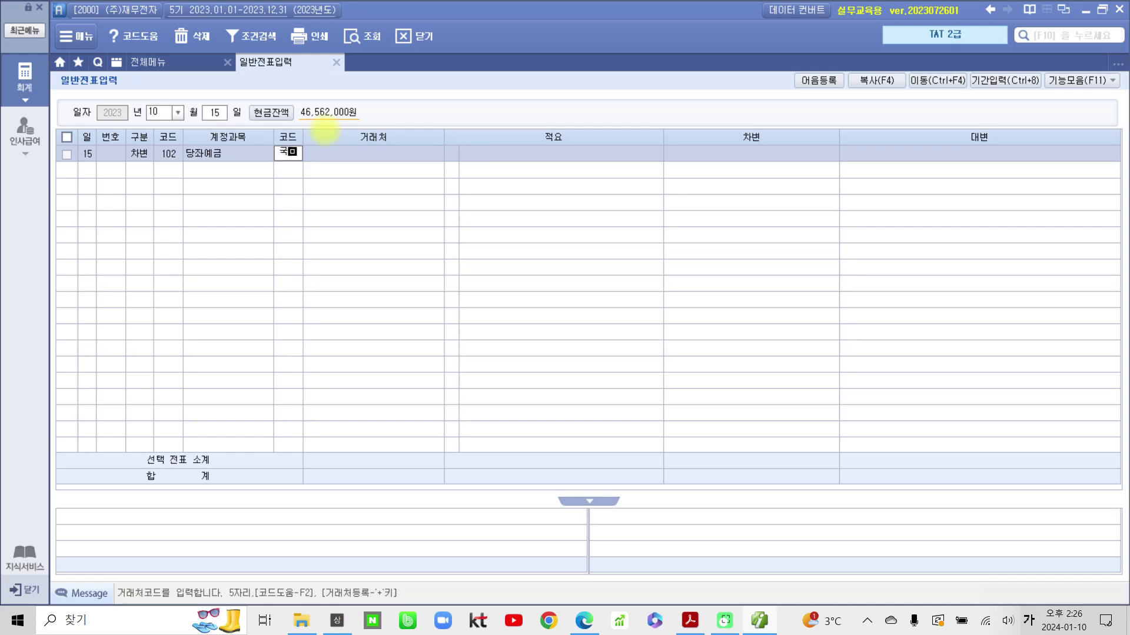
{"action": "key", "text": "Return"}
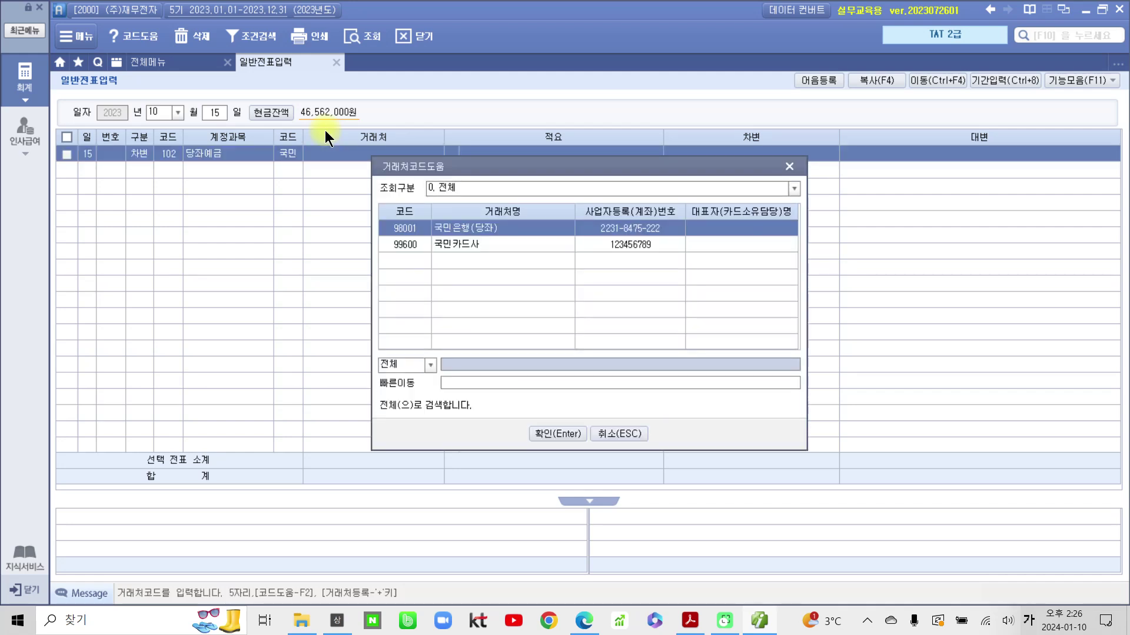
{"action": "key", "text": "Return"}
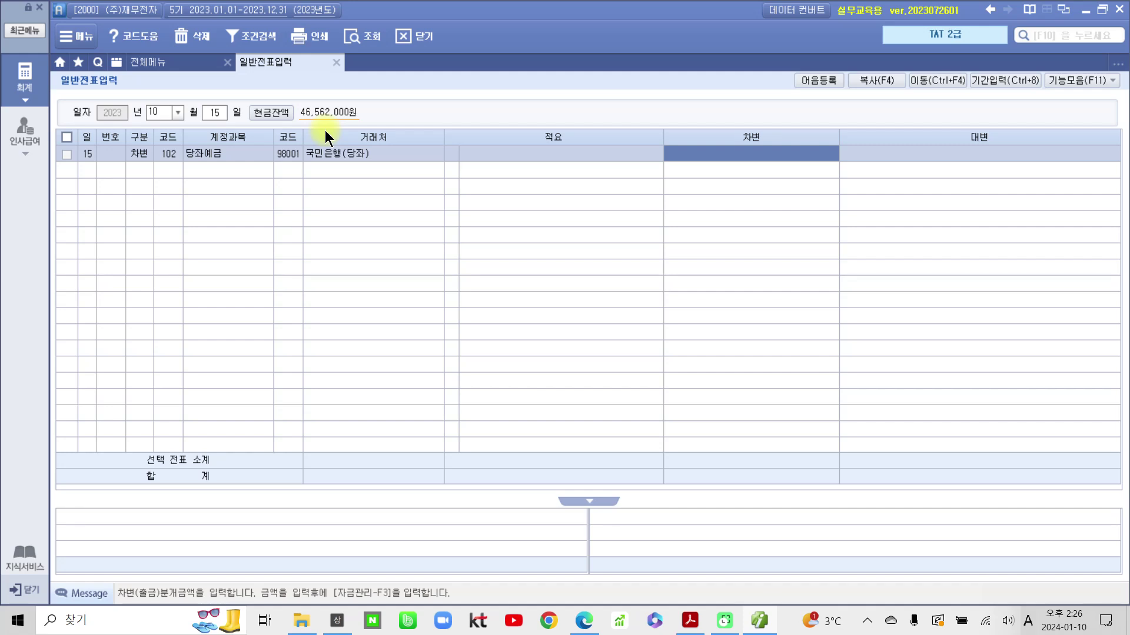
{"action": "type", "text": "4,950,"}
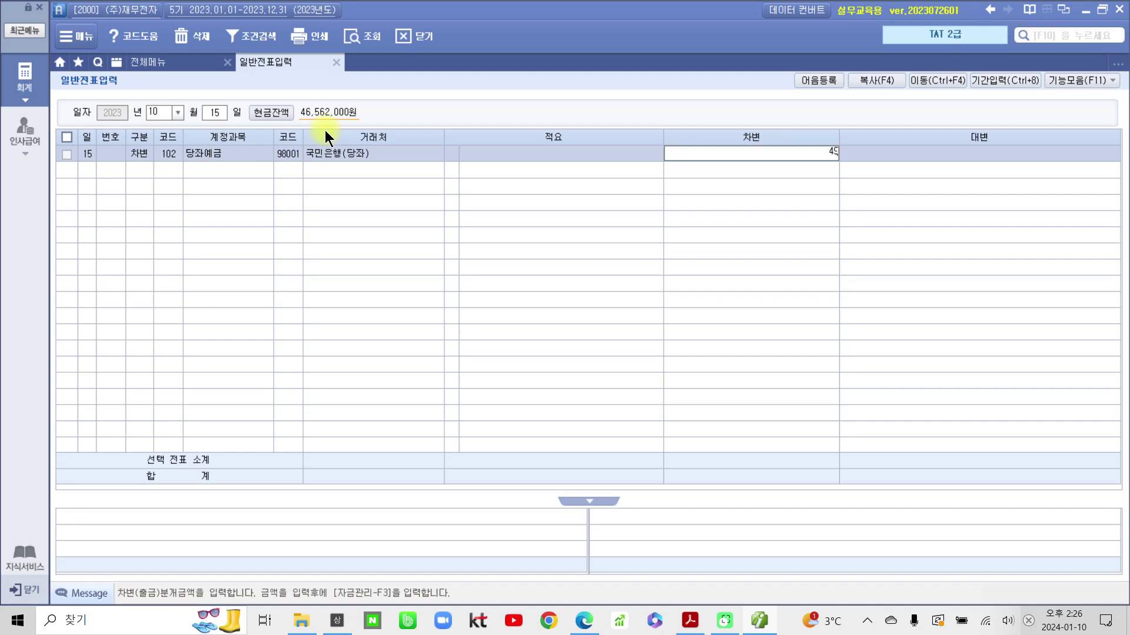
{"action": "type", "text": "000"}
{"action": "key", "text": "Return"}
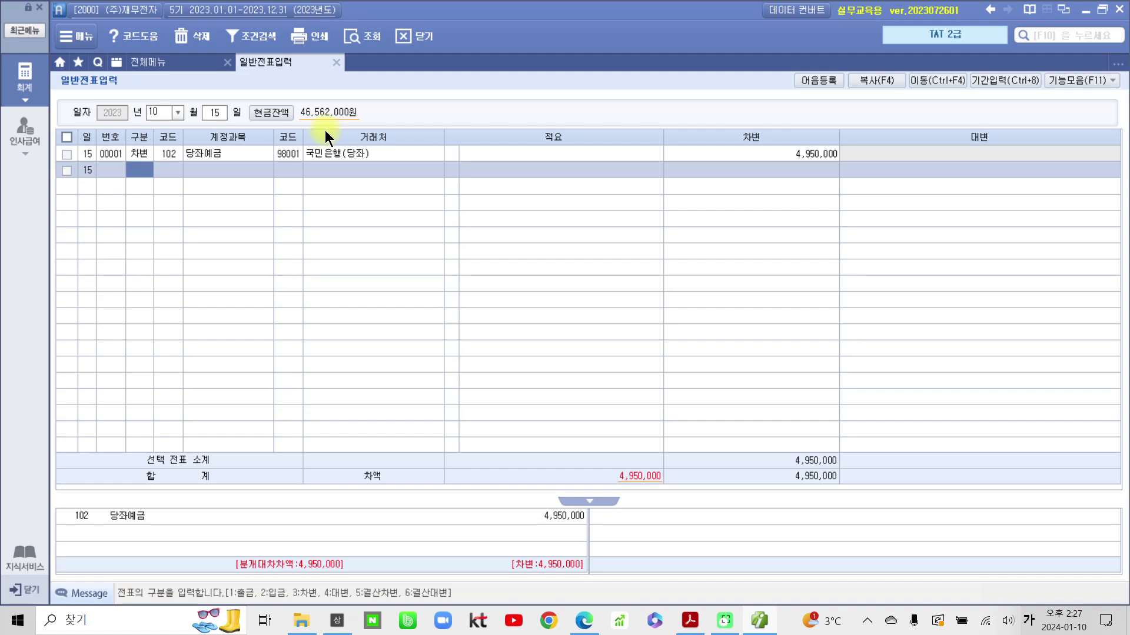
Start a second 차변 line with account 936 매출채권처분손실, found by searching the accounts for 매출.
{"action": "key", "text": "3"}
{"action": "key", "text": "Return"}
{"action": "type", "text": "매출"}
{"action": "key", "text": "Return"}
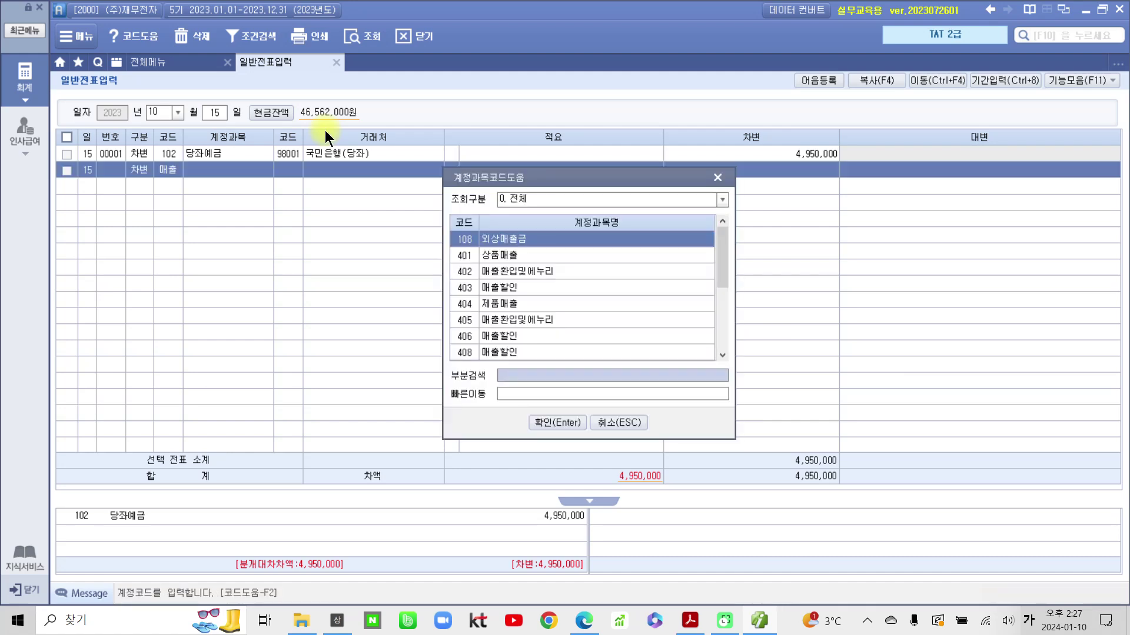
{"action": "key", "text": "Down"}
{"action": "key", "text": "Down"}
{"action": "key", "text": "Down"}
{"action": "key", "text": "Down"}
{"action": "key", "text": "Down"}
{"action": "key", "text": "Down"}
{"action": "key", "text": "Down"}
{"action": "key", "text": "Down"}
{"action": "key", "text": "Down"}
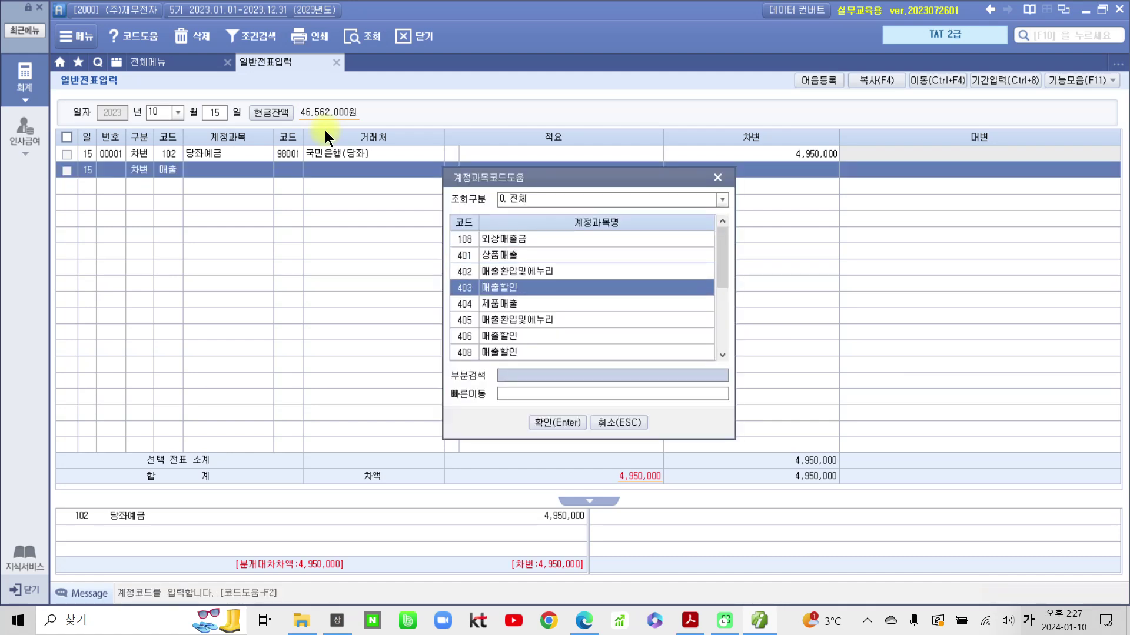
{"action": "key", "text": "Down"}
{"action": "key", "text": "Down"}
{"action": "key", "text": "Down"}
{"action": "key", "text": "Down"}
{"action": "key", "text": "Down"}
{"action": "key", "text": "Down"}
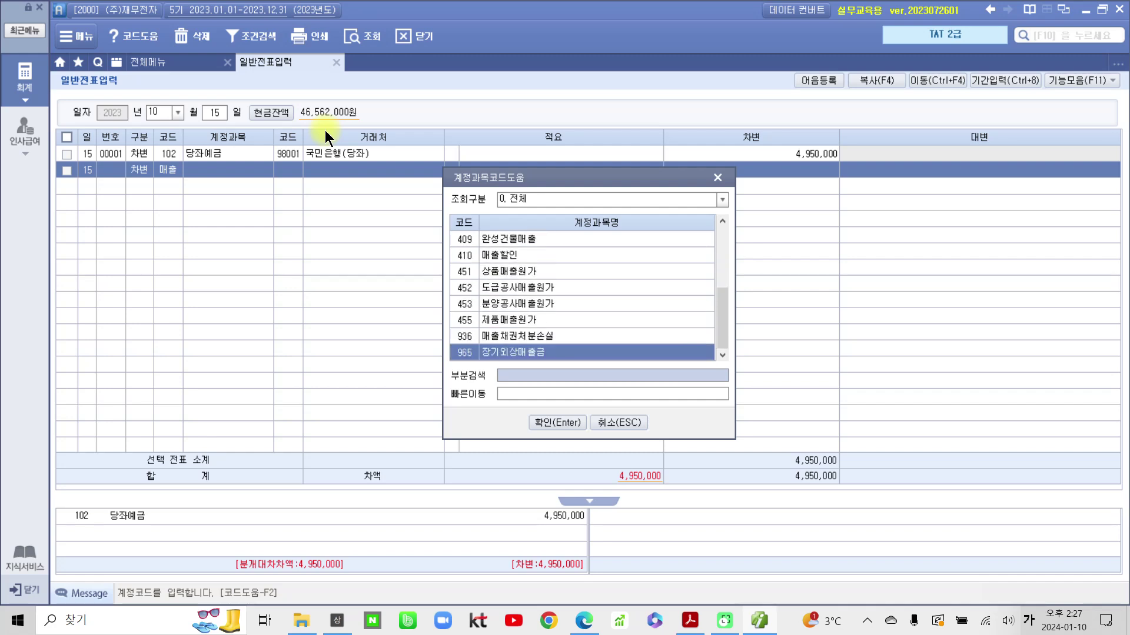
{"action": "key", "text": "Up"}
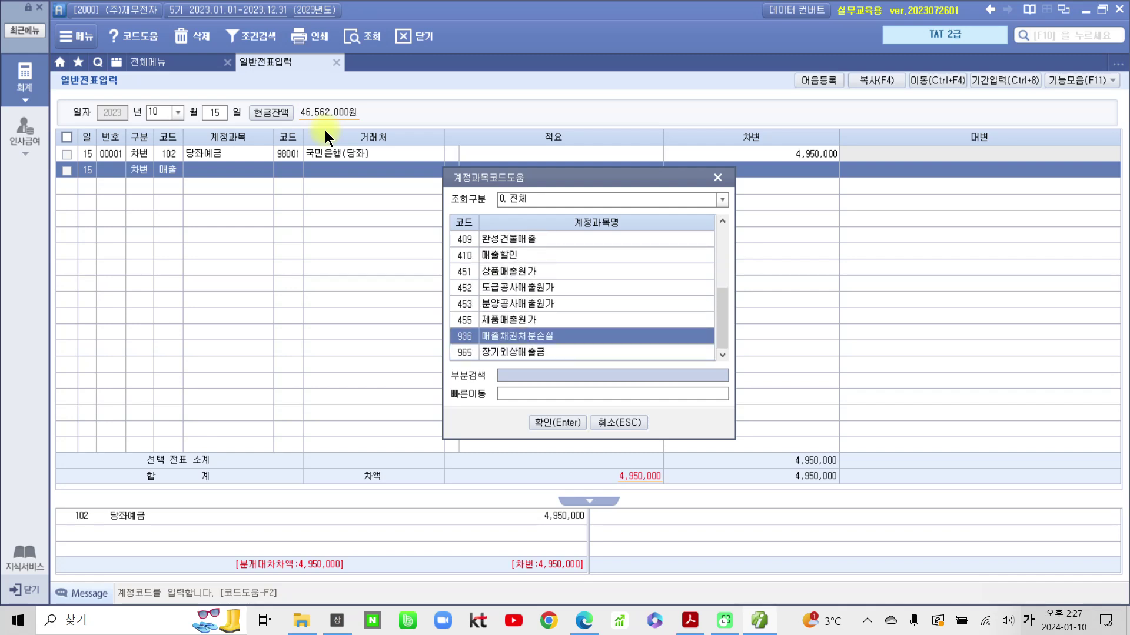
{"action": "key", "text": "Return"}
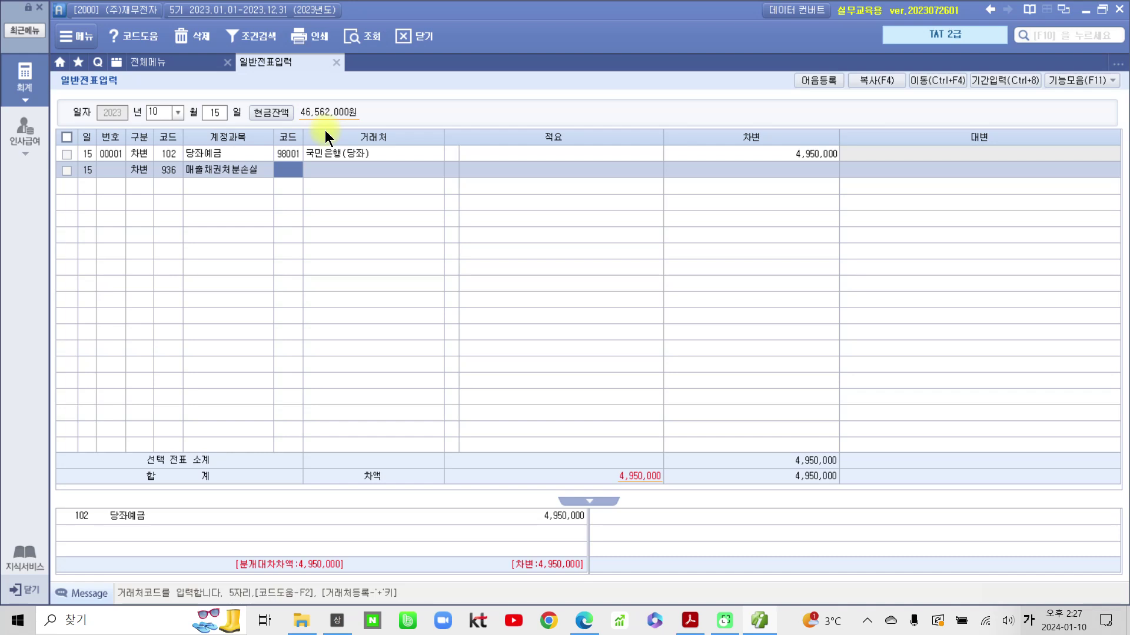
Leave 거래처 and 적요 blank on the 매출채권처분손실 line and enter a 차변 amount of 50,000.
{"action": "key", "text": "Return"}
{"action": "key", "text": "Return"}
{"action": "key", "text": "Return"}
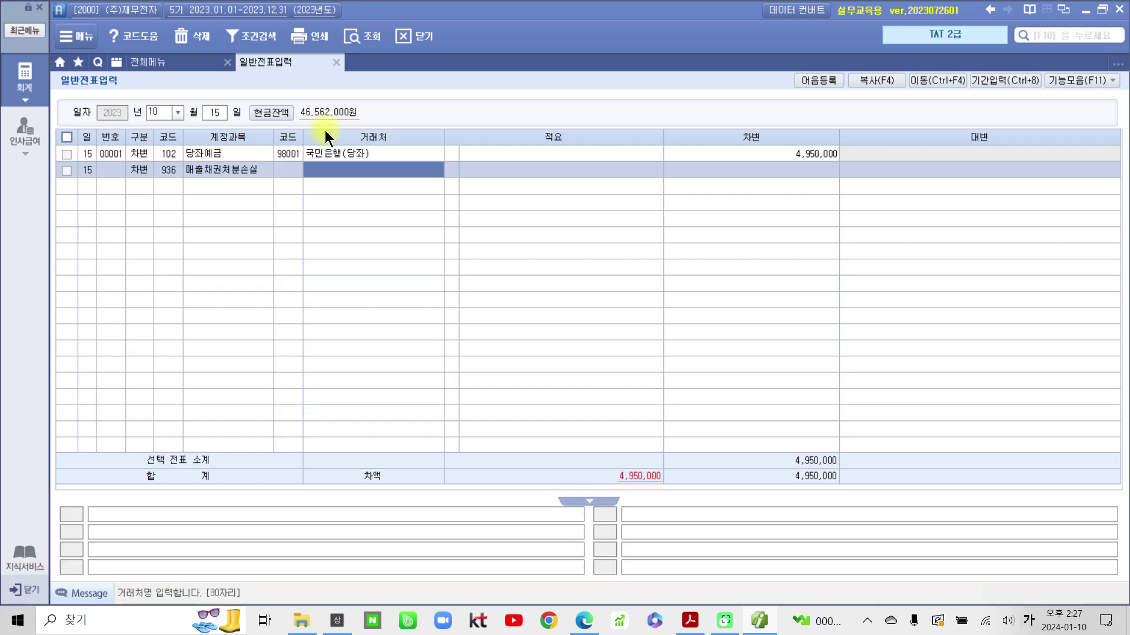
{"action": "type", "text": "500000"}
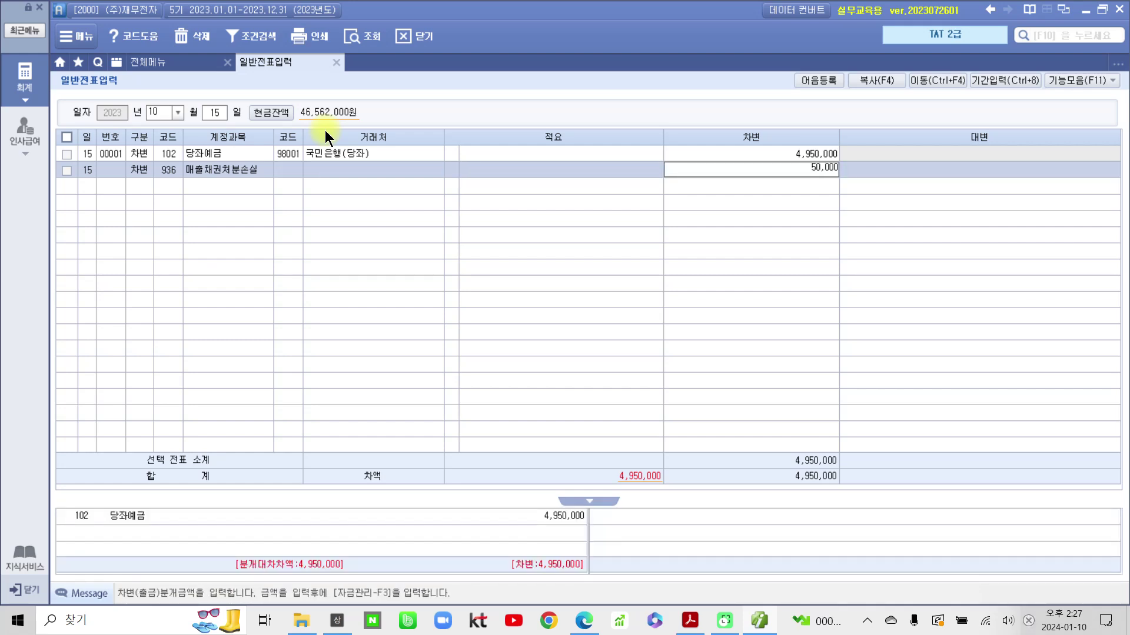
{"action": "key", "text": "Return"}
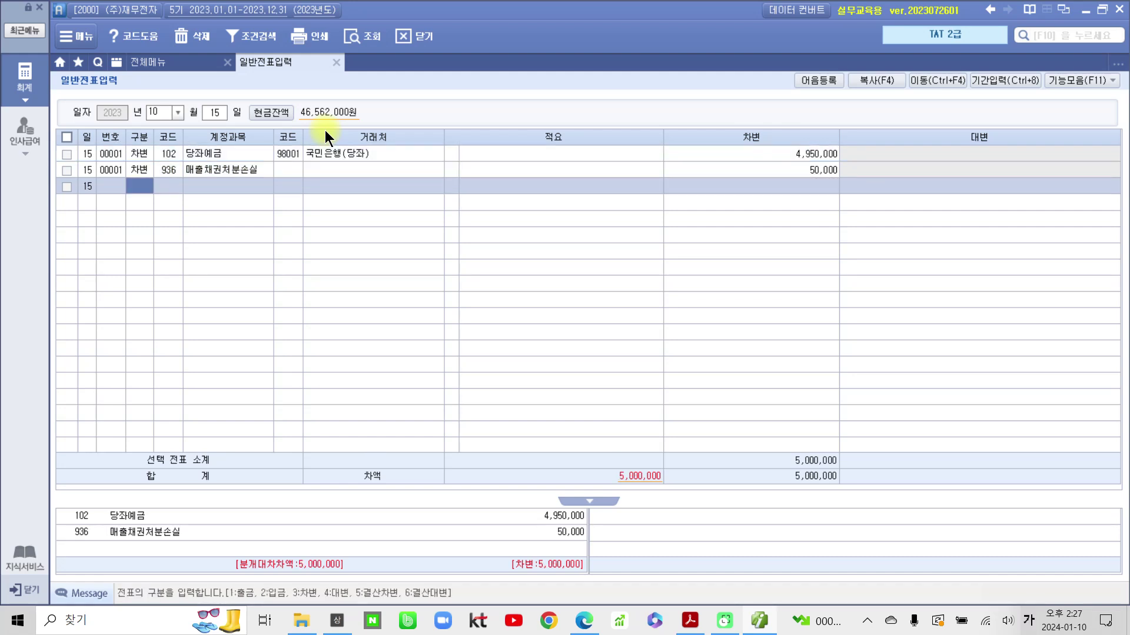
Enter a 대변 line for account 110 받을어음 with 거래처 01004 올림푸스(주) and an amount of 5,000,000.
{"action": "type", "text": "4110"}
{"action": "key", "text": "Return"}
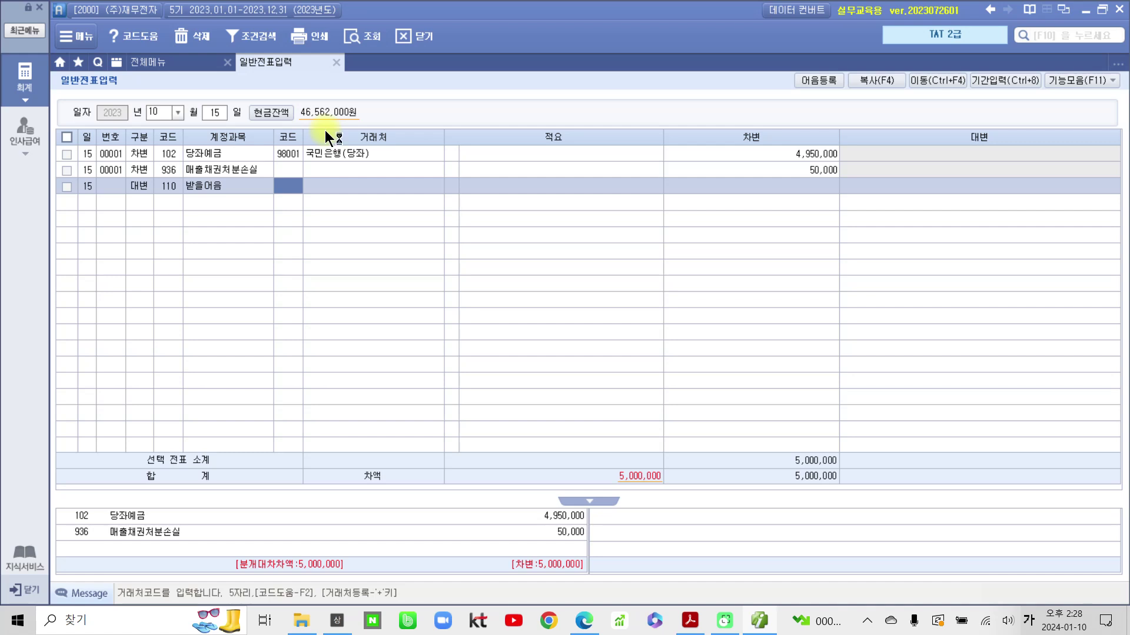
{"action": "type", "text": "올림"}
{"action": "key", "text": "Return"}
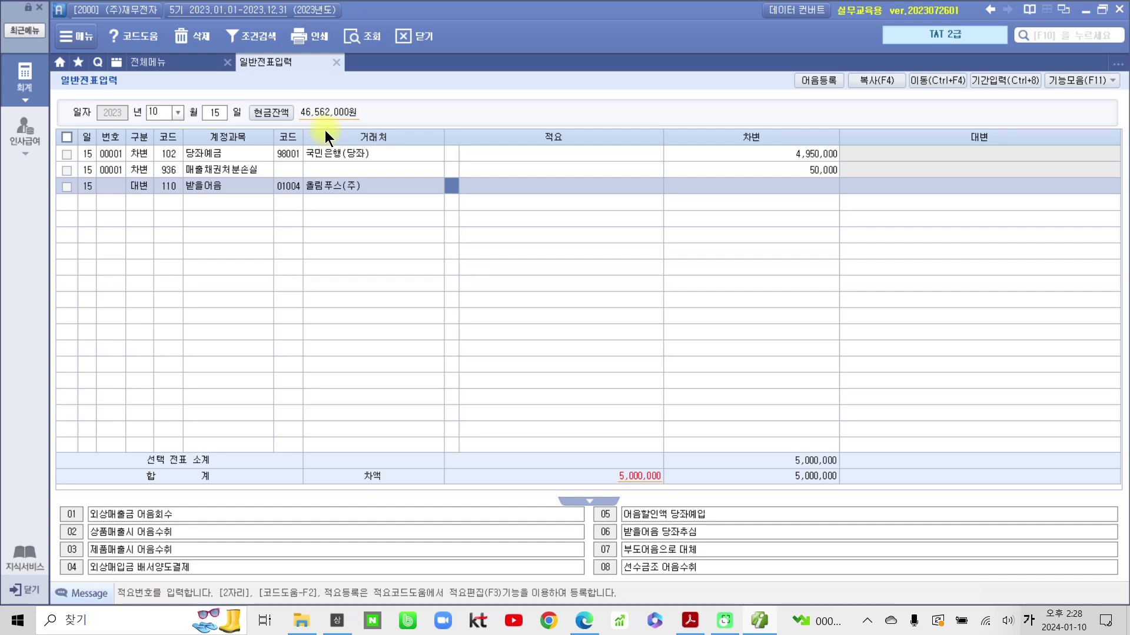
{"action": "key", "text": "Return"}
{"action": "key", "text": "Return"}
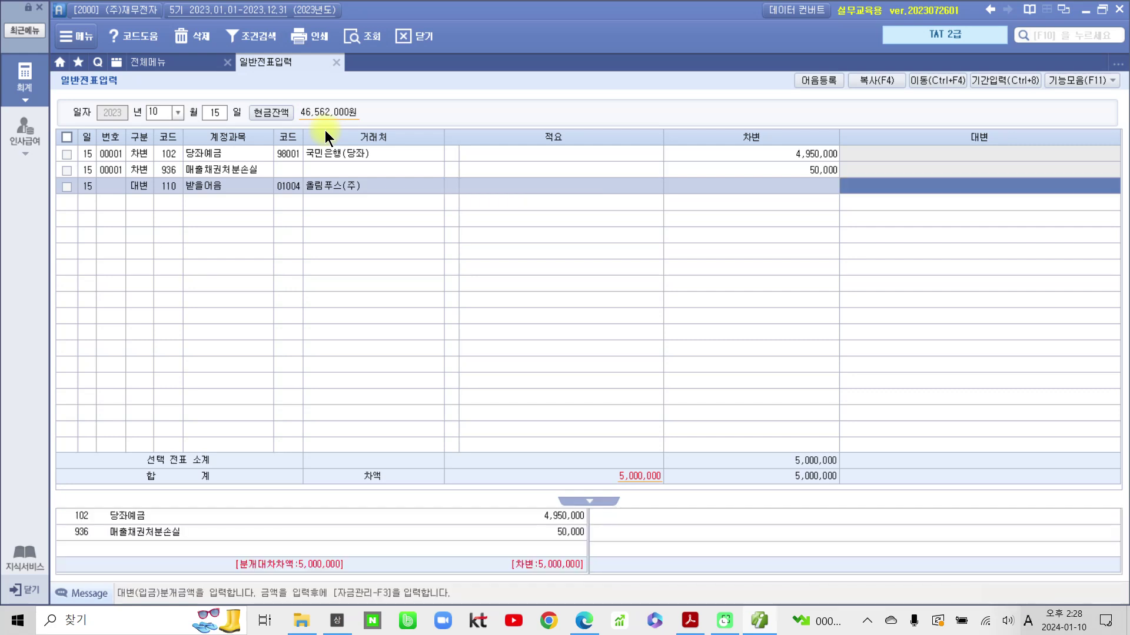
{"action": "type", "text": "5000000"}
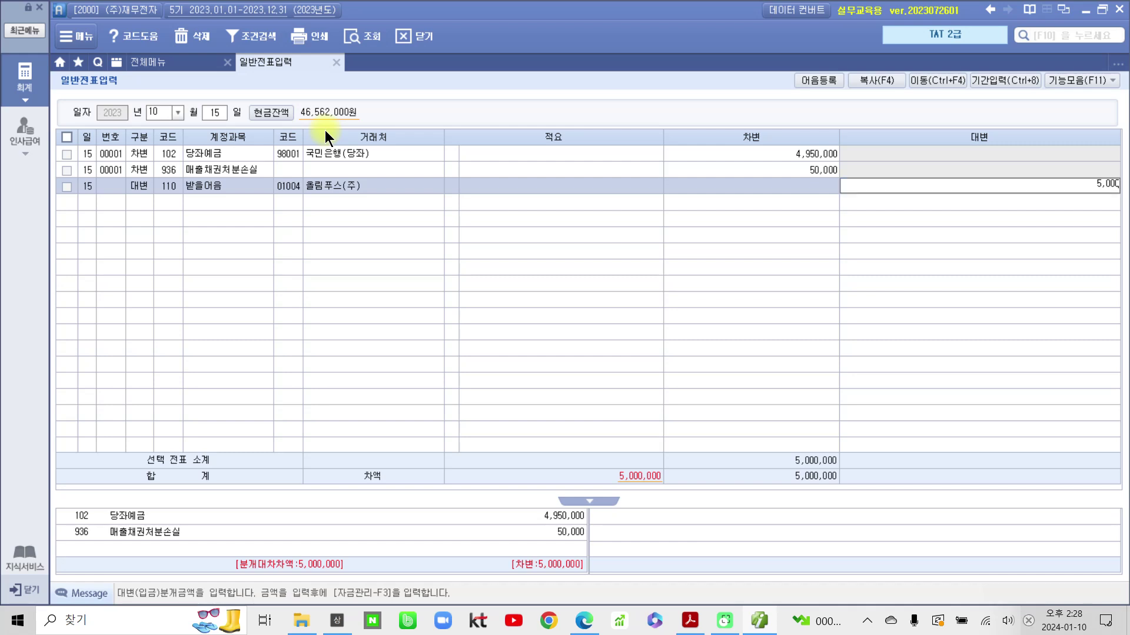
{"action": "key", "text": "Return"}
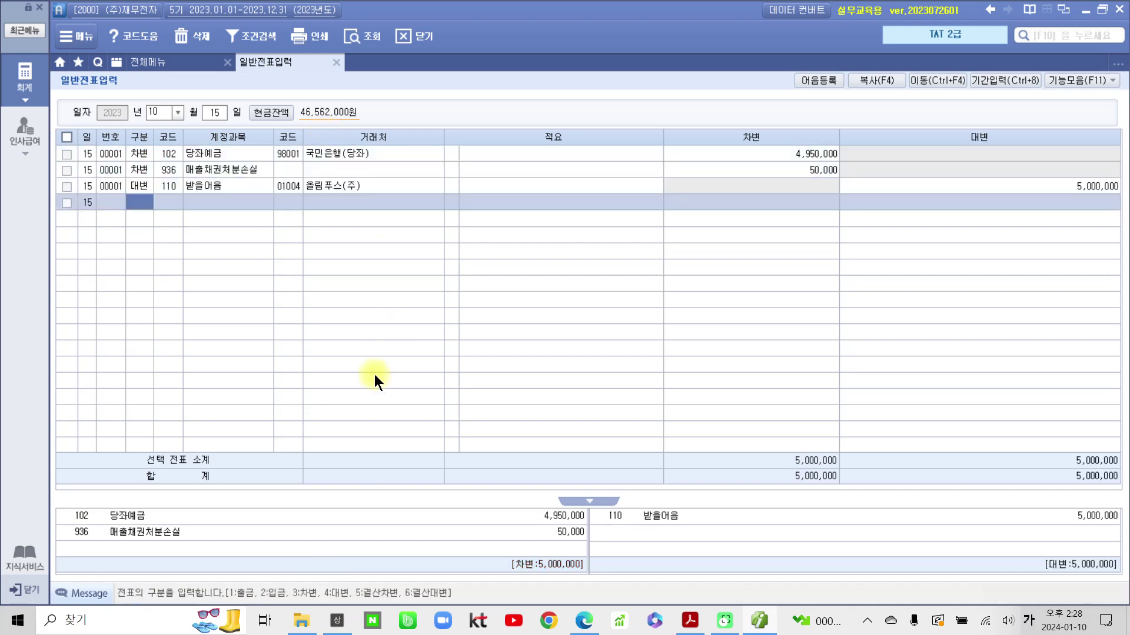
Switch to the exercise PDF and review the note details in item 5 할인 and its 입금증.
{"action": "left_click", "coordinate": [690, 621]}
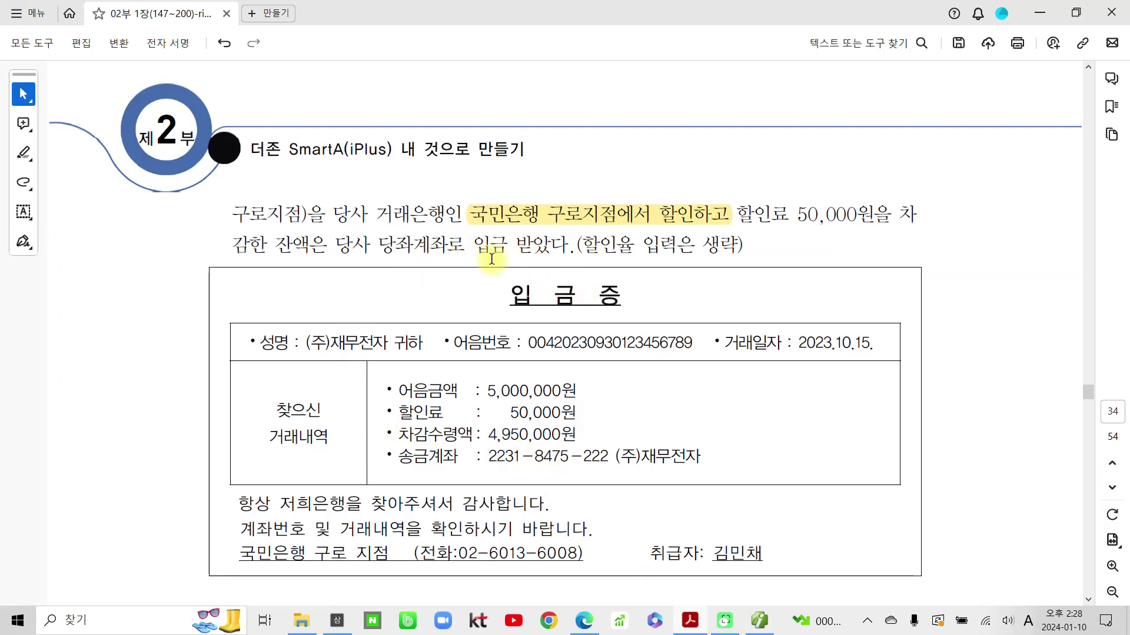
{"action": "scroll", "coordinate": [492, 285], "scroll_direction": "up", "scroll_amount": 6}
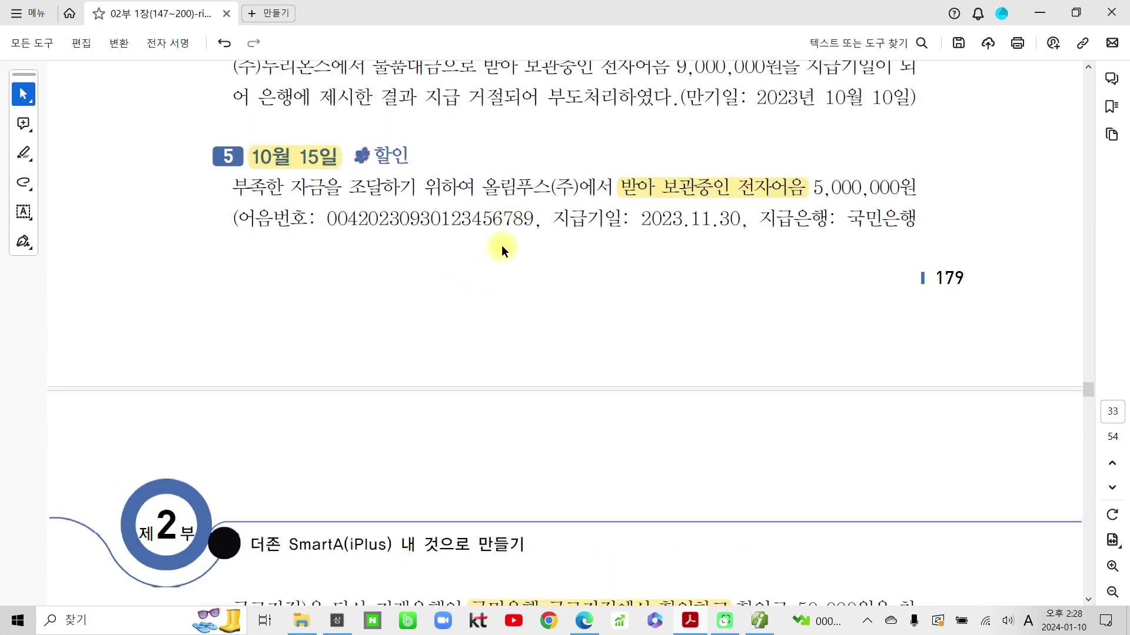
{"action": "scroll", "coordinate": [488, 330], "scroll_direction": "down", "scroll_amount": 1}
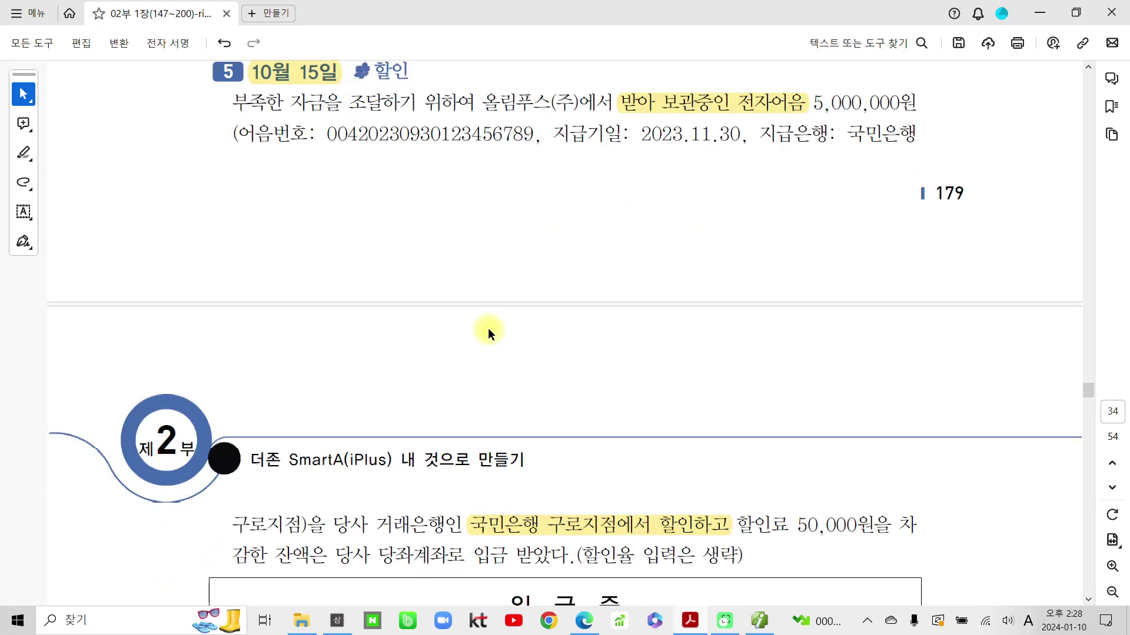
{"action": "scroll", "coordinate": [488, 331], "scroll_direction": "down", "scroll_amount": 2}
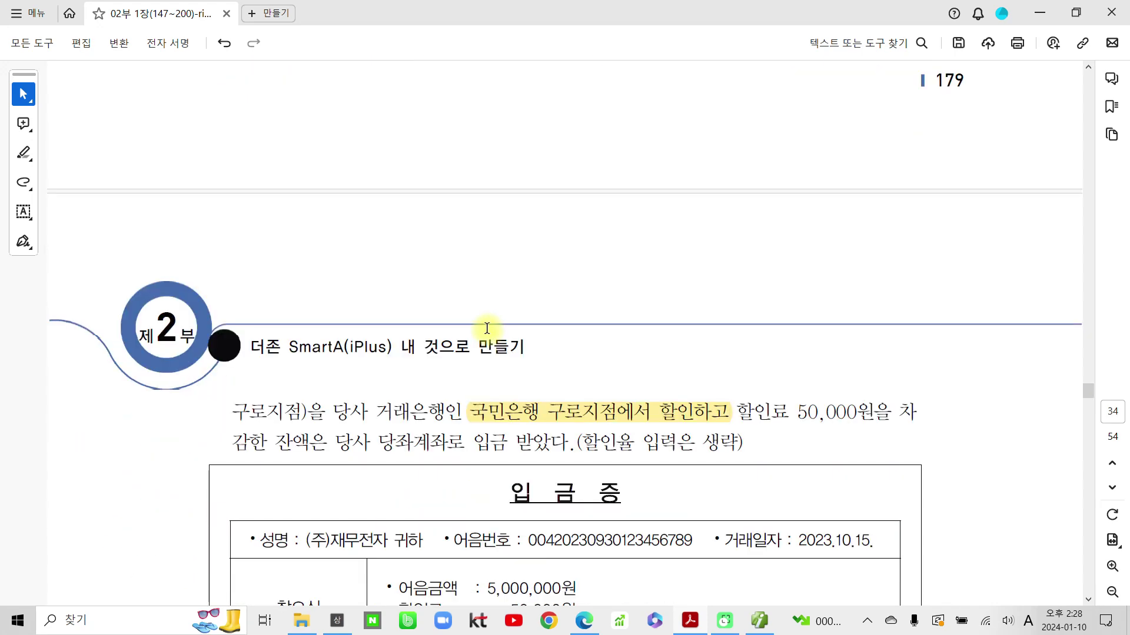
{"action": "scroll", "coordinate": [662, 529], "scroll_direction": "down", "scroll_amount": 1}
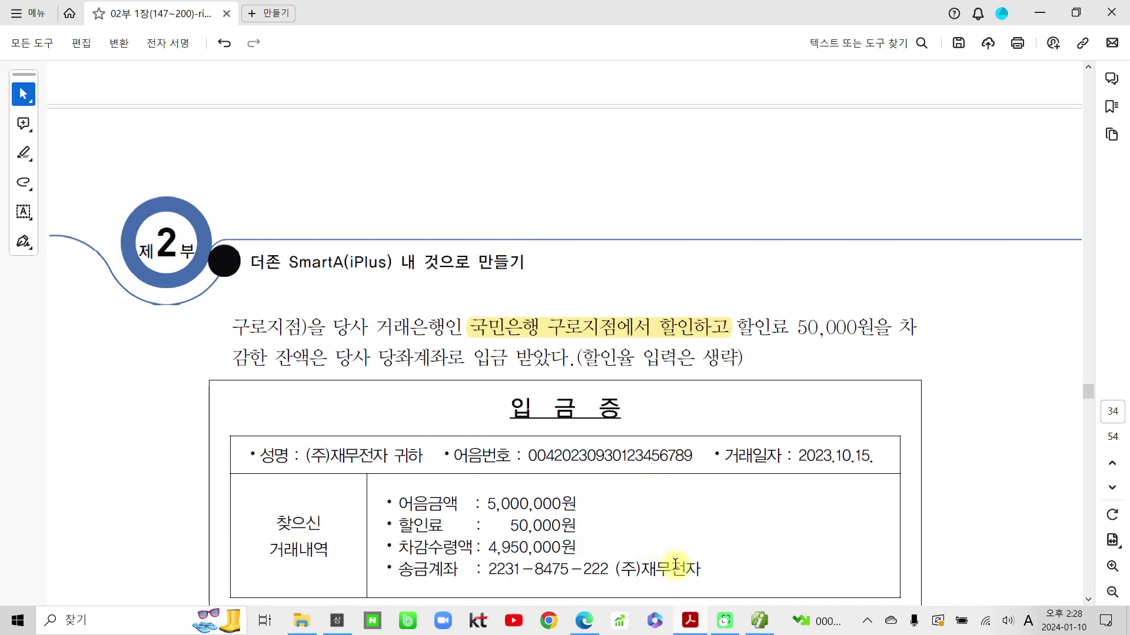
Return to 일반전표입력 and set the 받을어음 line's 어음상태 to 2 할인(전액), choosing the 올림푸스(주) note due 2023-11-30.
{"action": "left_click", "coordinate": [758, 621]}
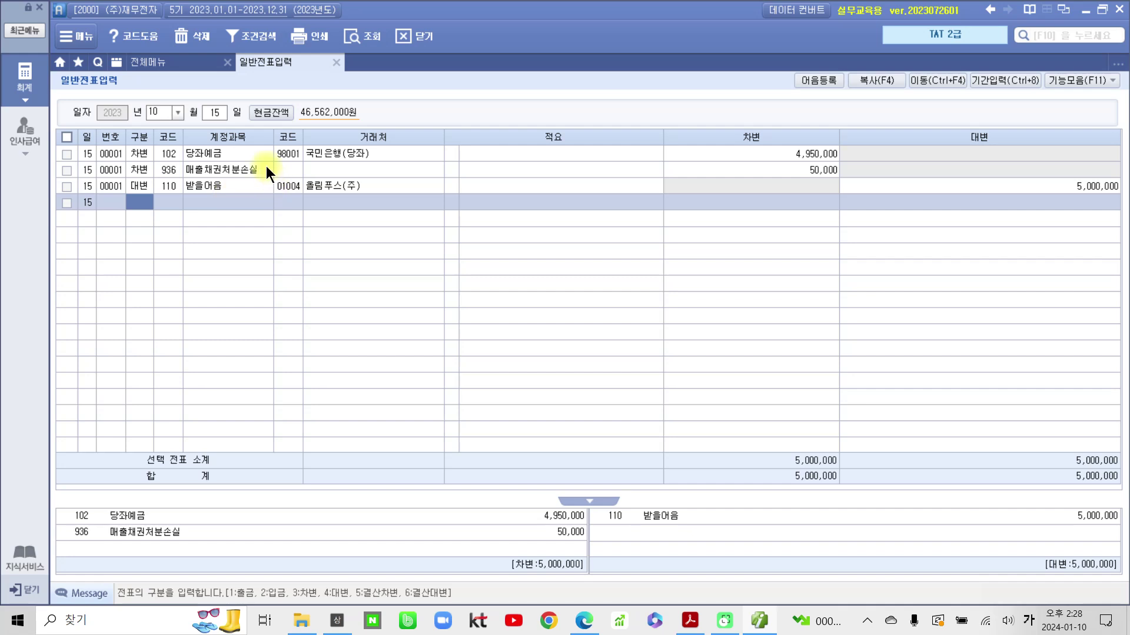
{"action": "left_click", "coordinate": [258, 152]}
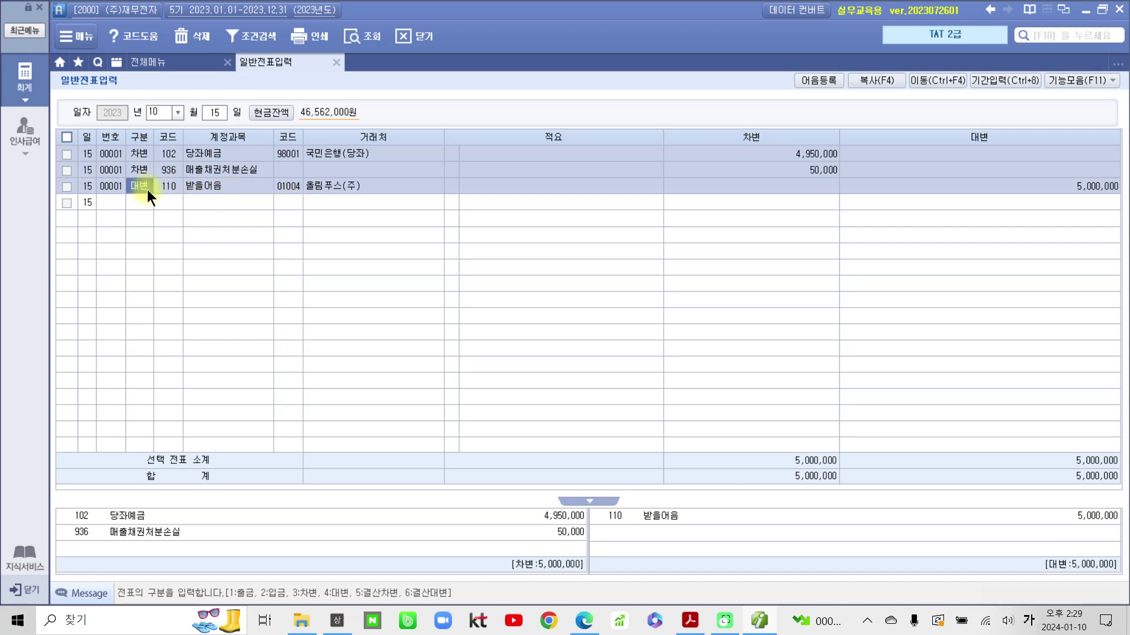
{"action": "key", "text": "Return"}
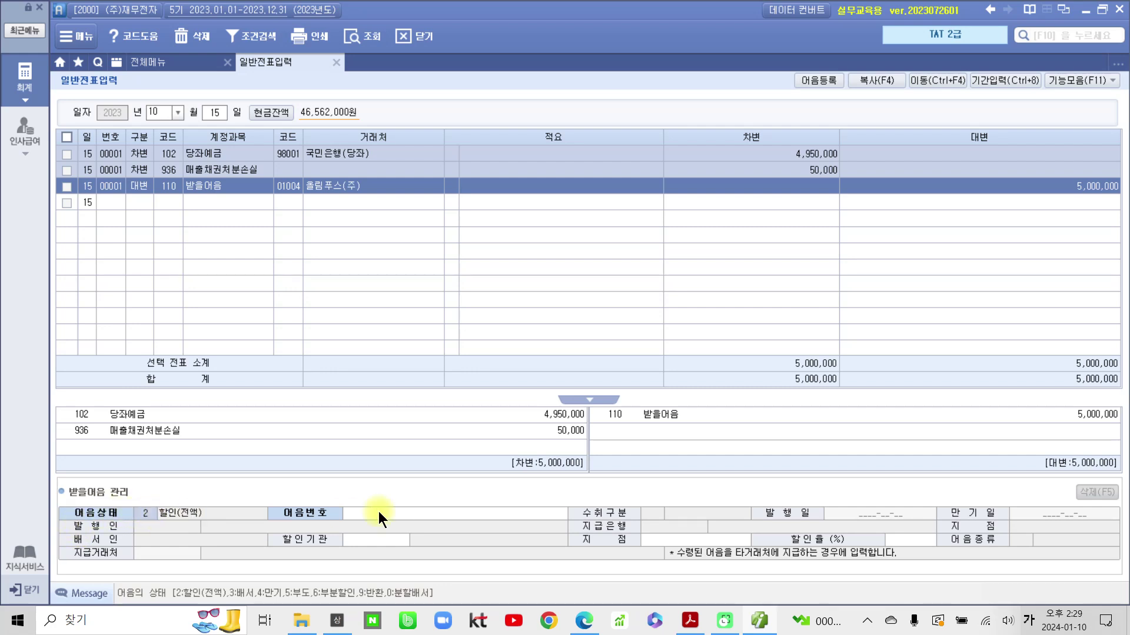
{"action": "key", "text": "Return"}
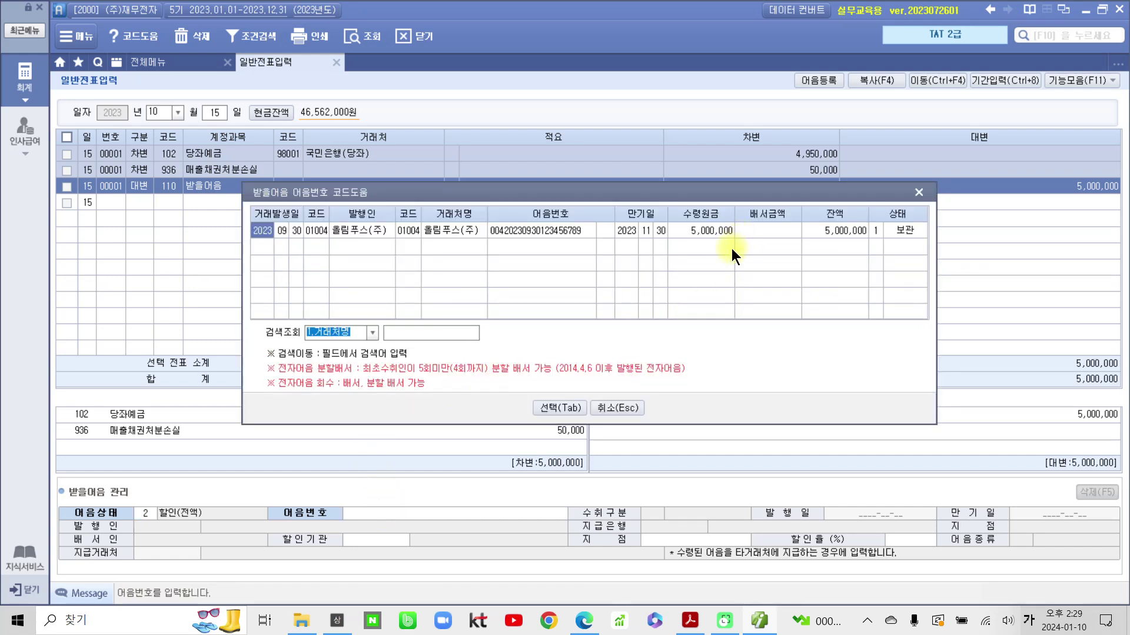
{"action": "left_click", "coordinate": [570, 409]}
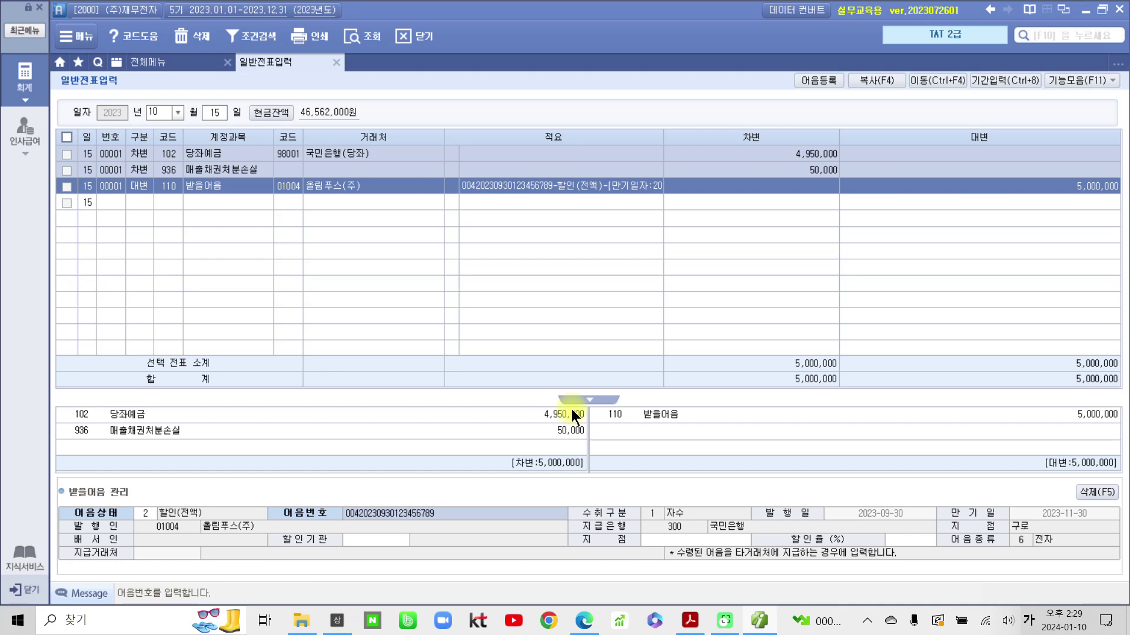
Set the note's 할인기관 to 98001 국민은행(당좌) and its 지점 to 구로지점, leaving 할인율 blank.
{"action": "key", "text": "Return"}
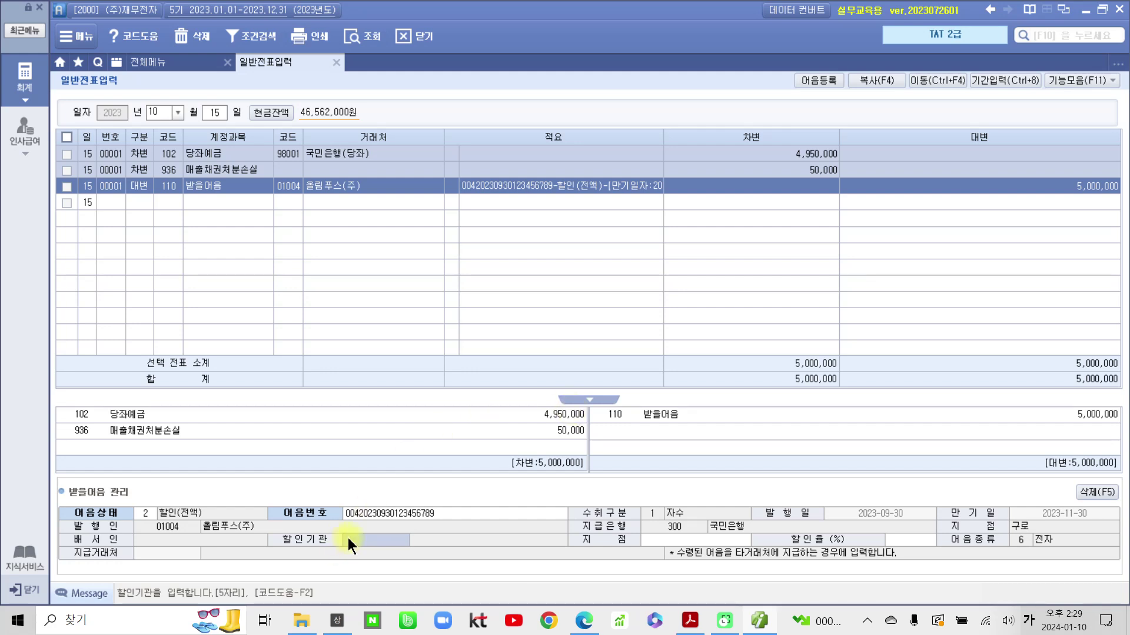
{"action": "key", "text": "F2"}
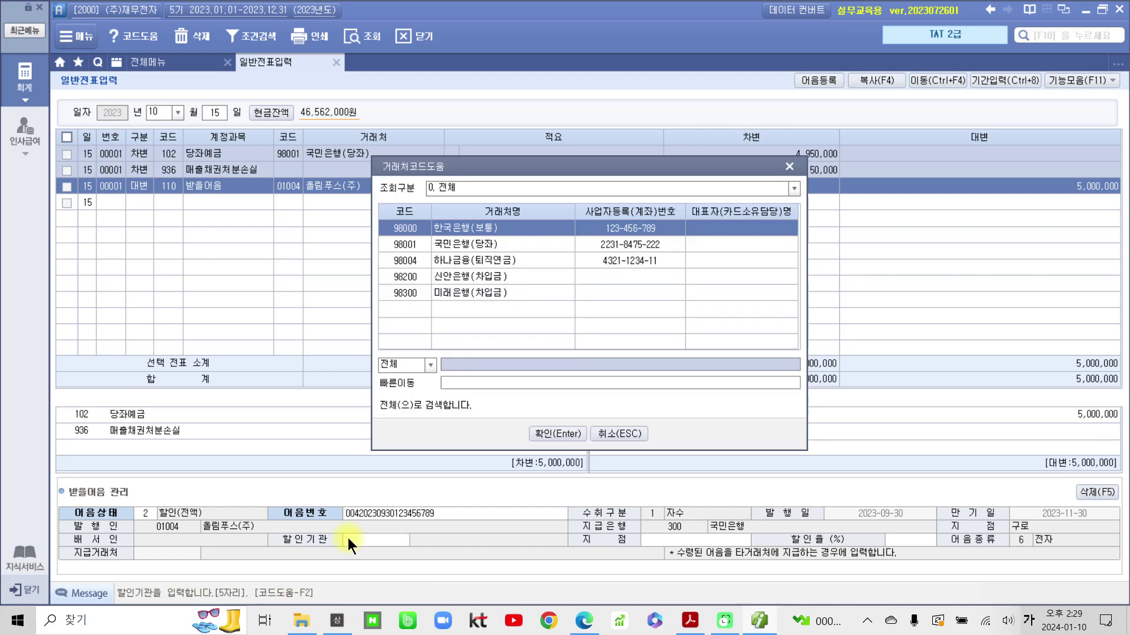
{"action": "left_click", "coordinate": [498, 245]}
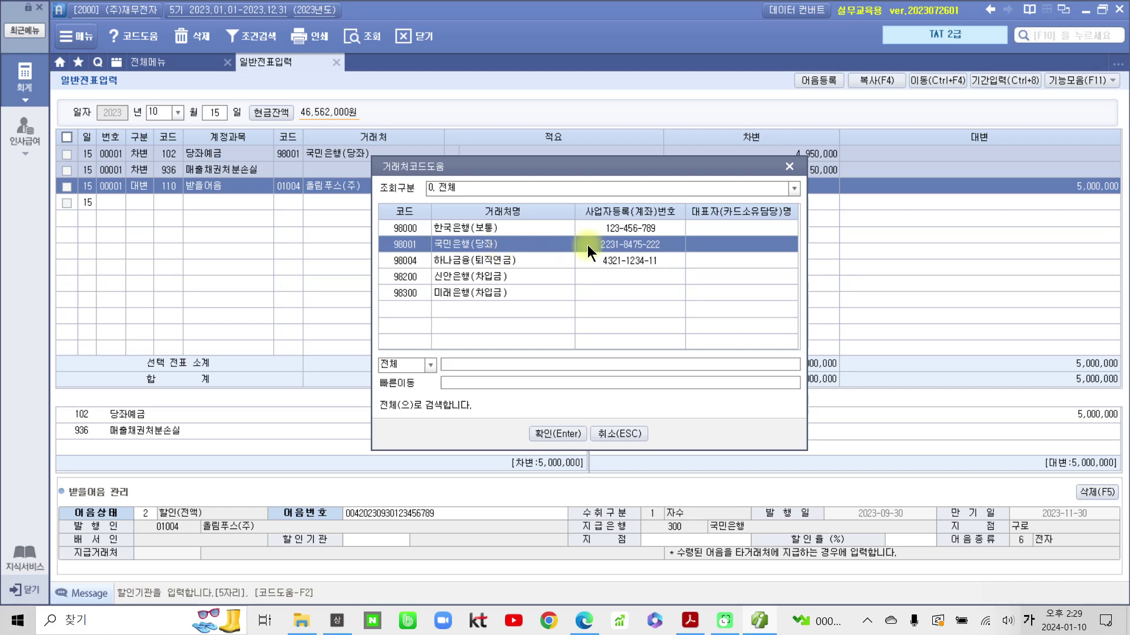
{"action": "left_click", "coordinate": [553, 434]}
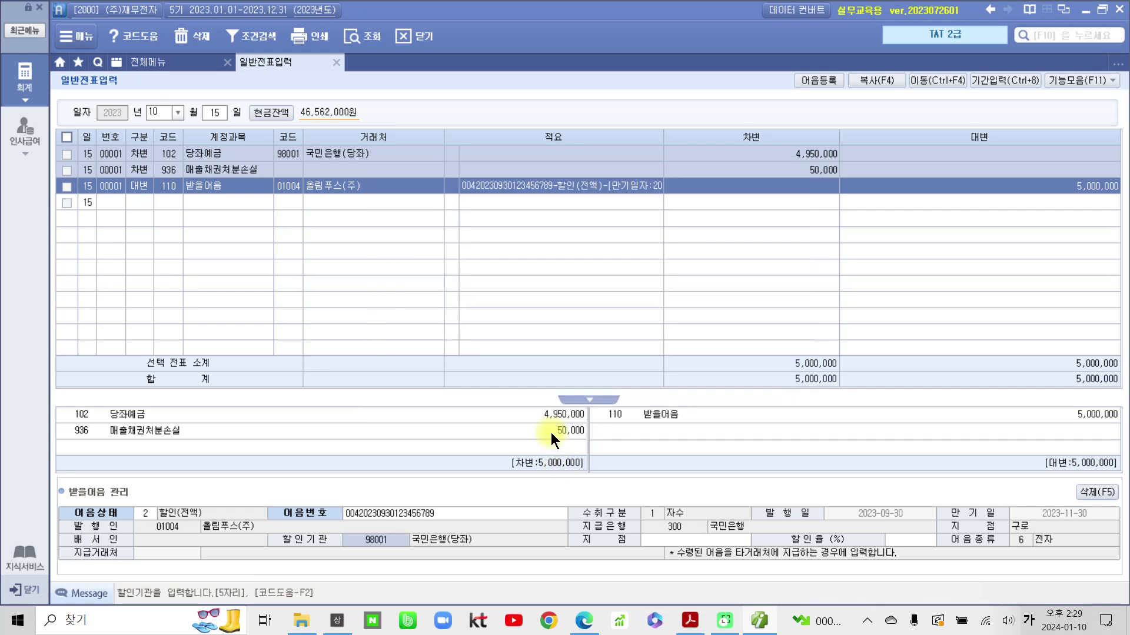
{"action": "key", "text": "Return"}
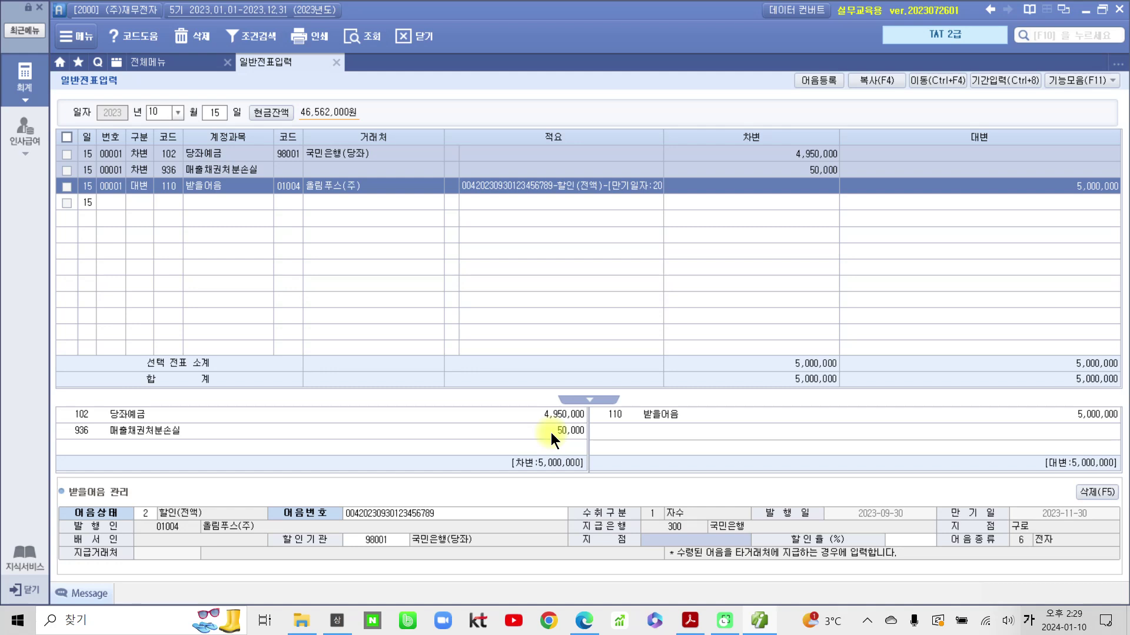
{"action": "type", "text": "구ㄹ"}
{"action": "type", "text": "로지점"}
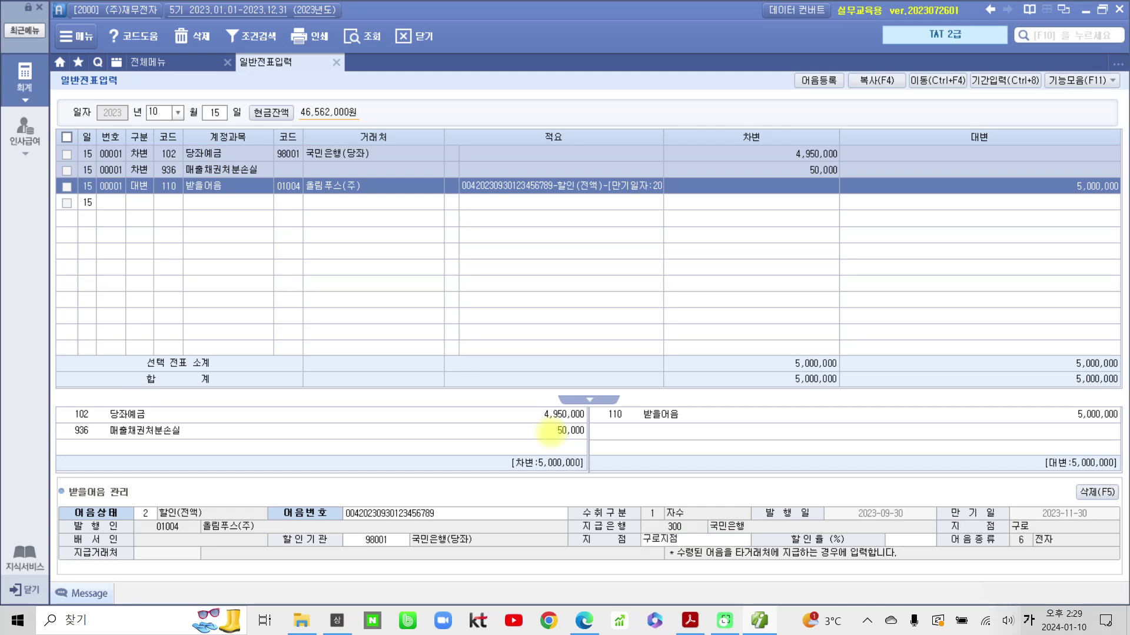
{"action": "key", "text": "Return"}
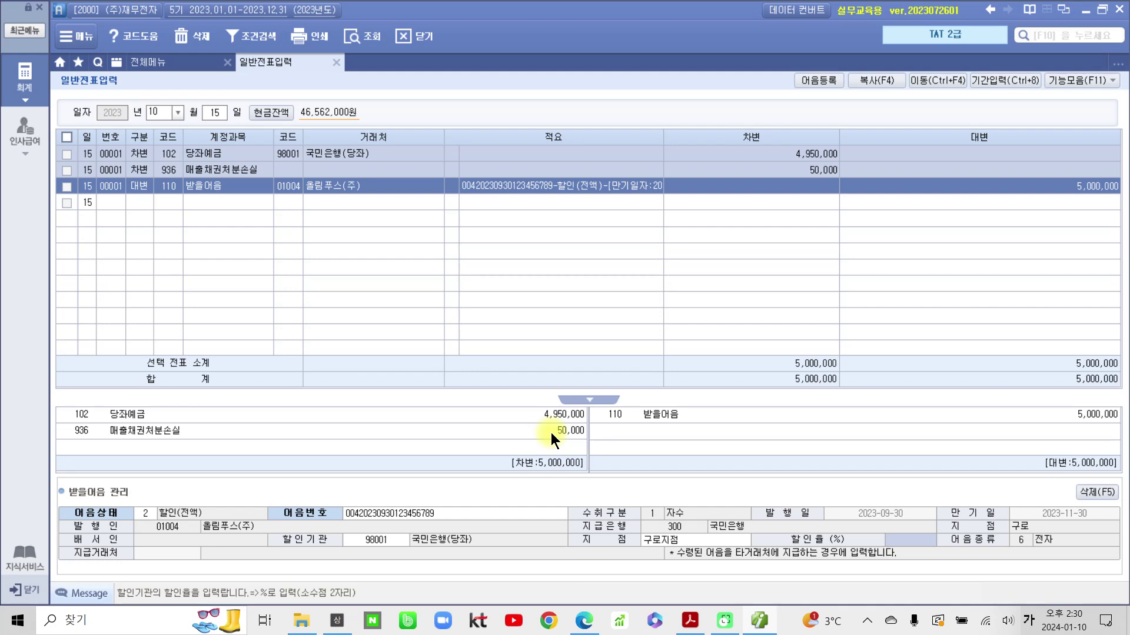
{"action": "key", "text": "Return"}
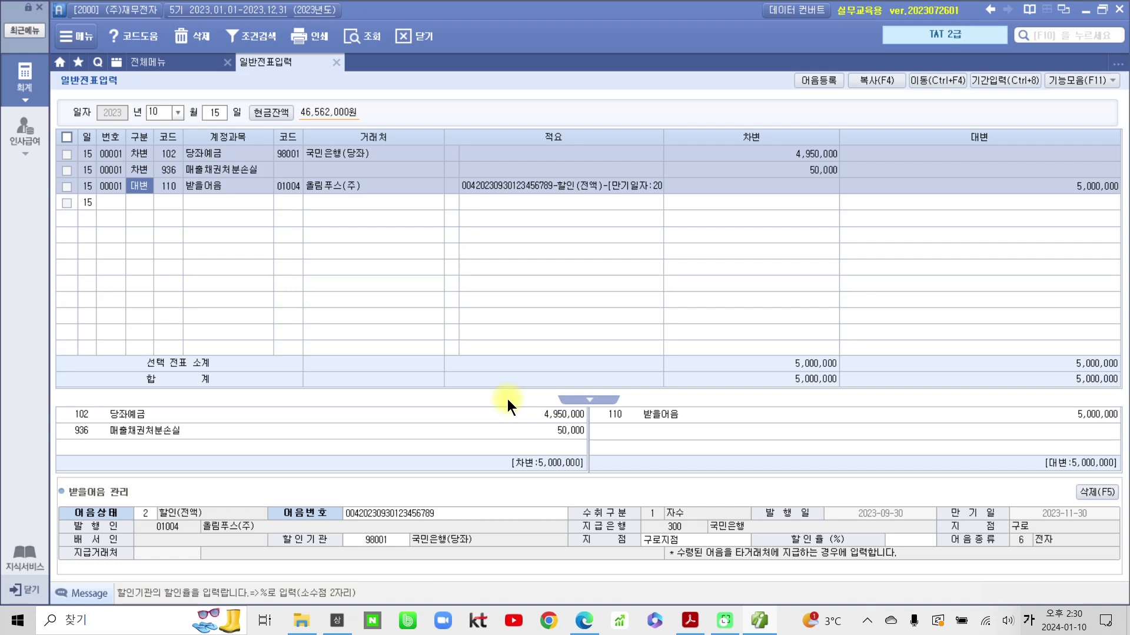
Switch to the exercise PDF and review the 받을어음 관리 items from 보관 on October 1 through 할인 on October 15.
{"action": "left_click", "coordinate": [756, 624]}
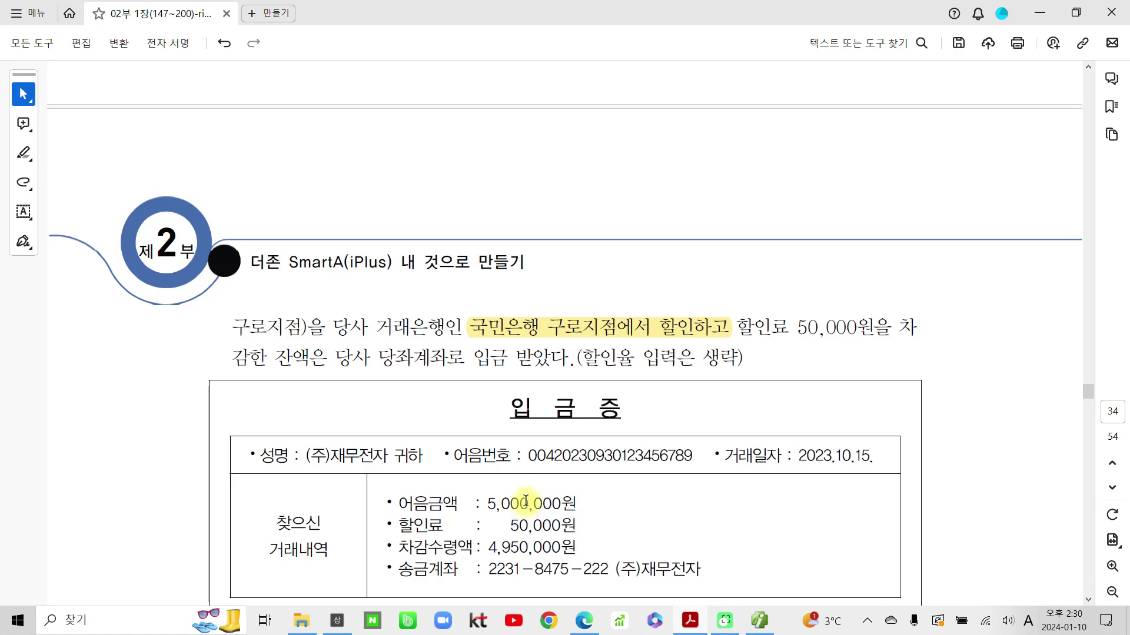
{"action": "scroll", "coordinate": [526, 502], "scroll_direction": "up", "scroll_amount": 10}
{"action": "scroll", "coordinate": [451, 499], "scroll_direction": "up", "scroll_amount": 10}
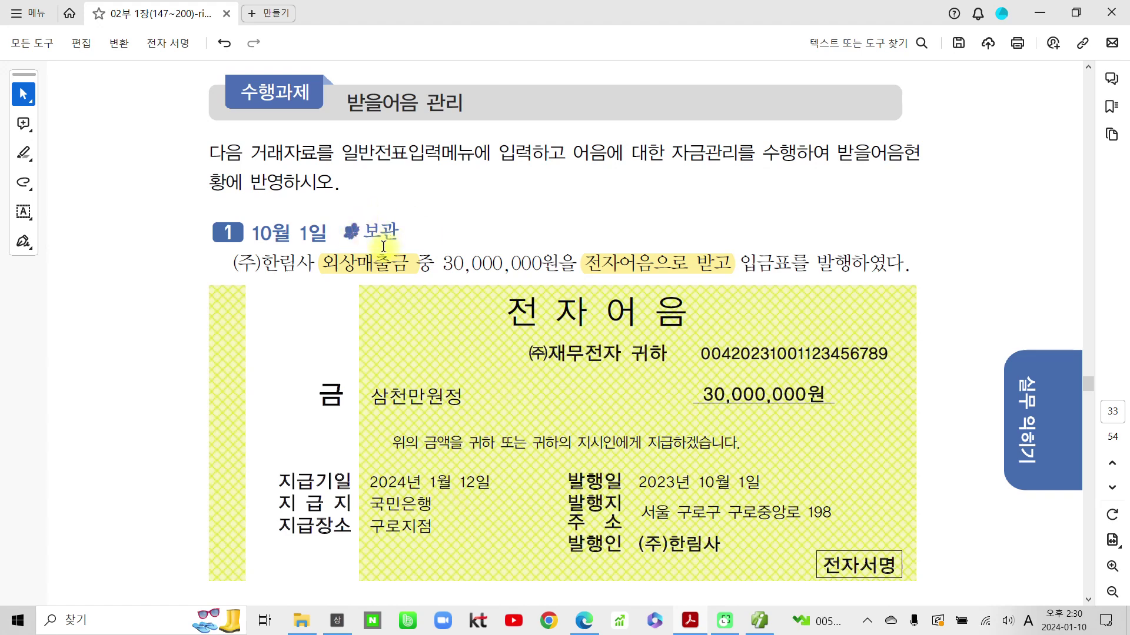
{"action": "scroll", "coordinate": [388, 365], "scroll_direction": "down", "scroll_amount": 6}
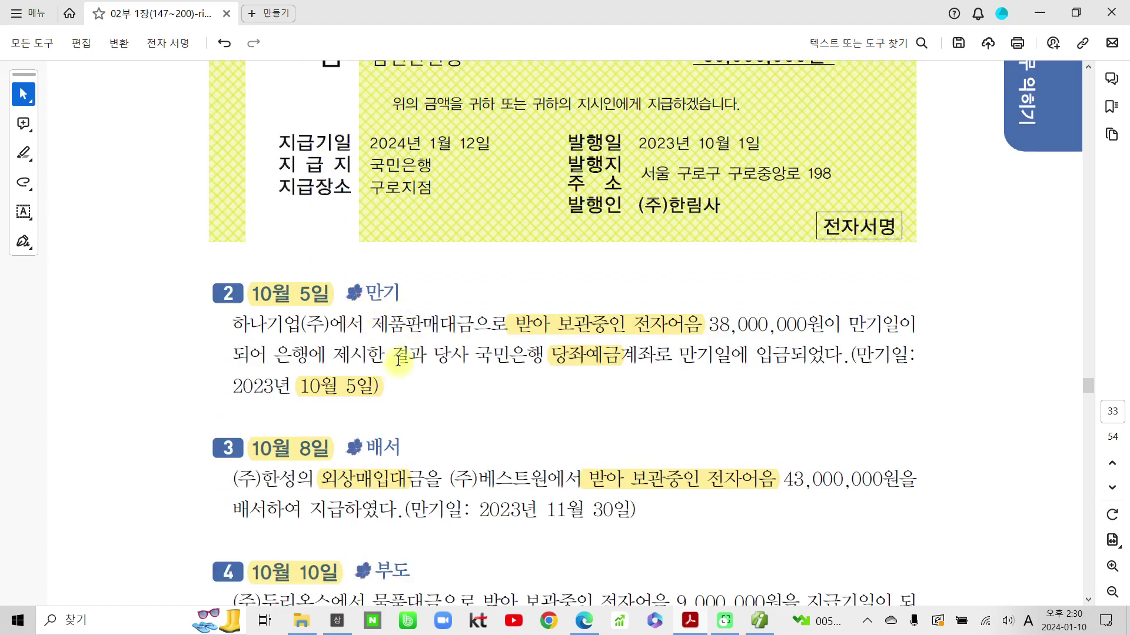
{"action": "scroll", "coordinate": [400, 360], "scroll_direction": "down", "scroll_amount": 2}
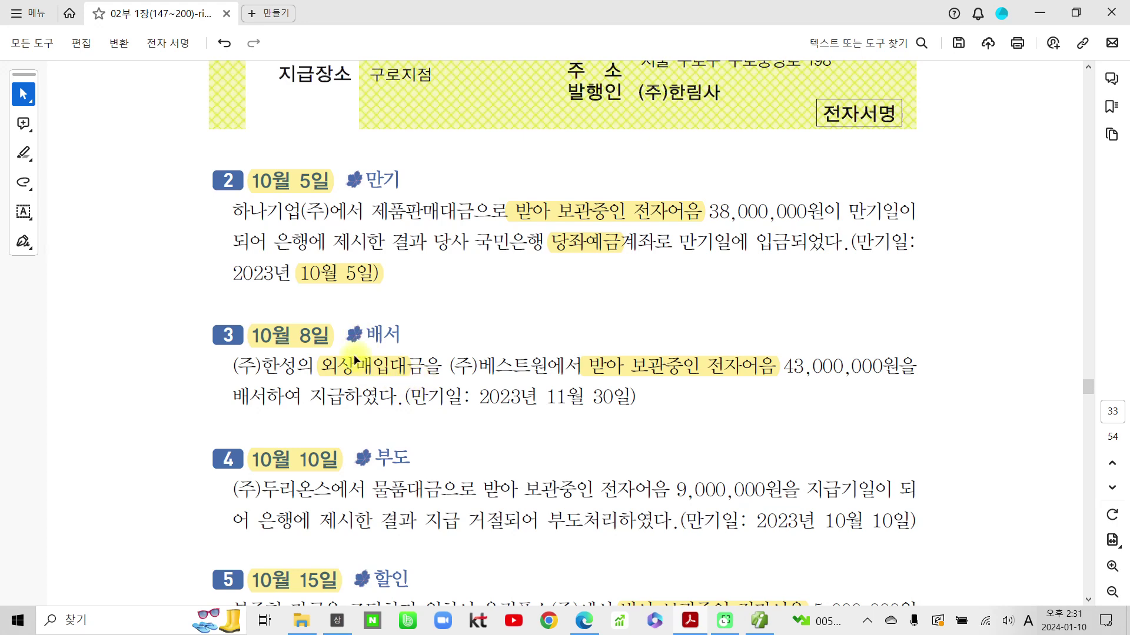
{"action": "scroll", "coordinate": [373, 376], "scroll_direction": "down", "scroll_amount": 2}
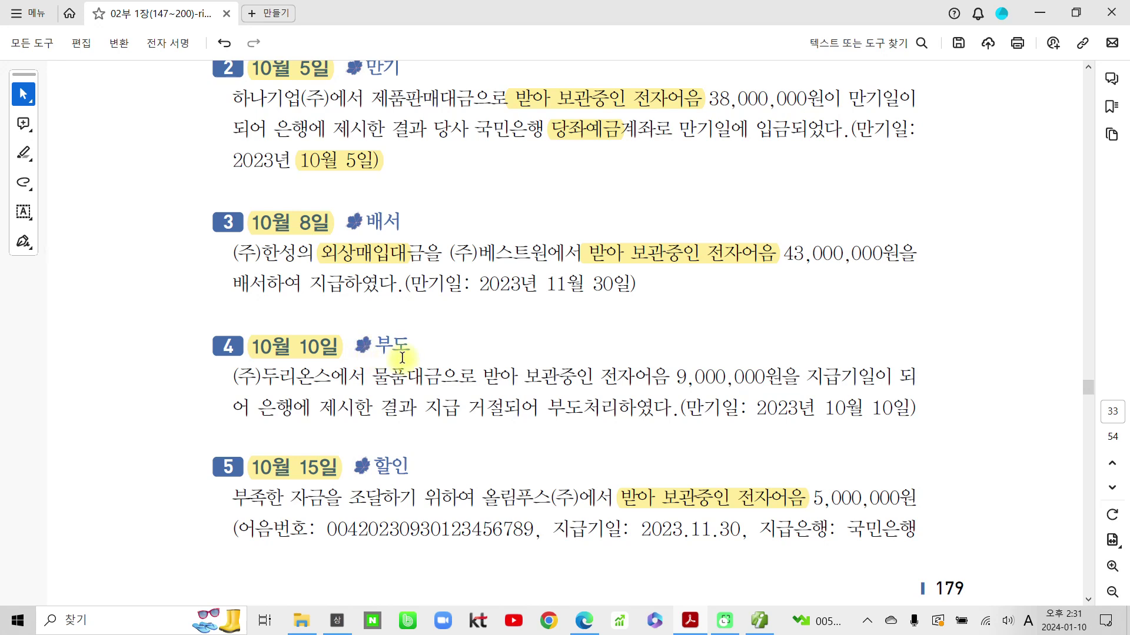
{"action": "scroll", "coordinate": [462, 423], "scroll_direction": "down", "scroll_amount": 1}
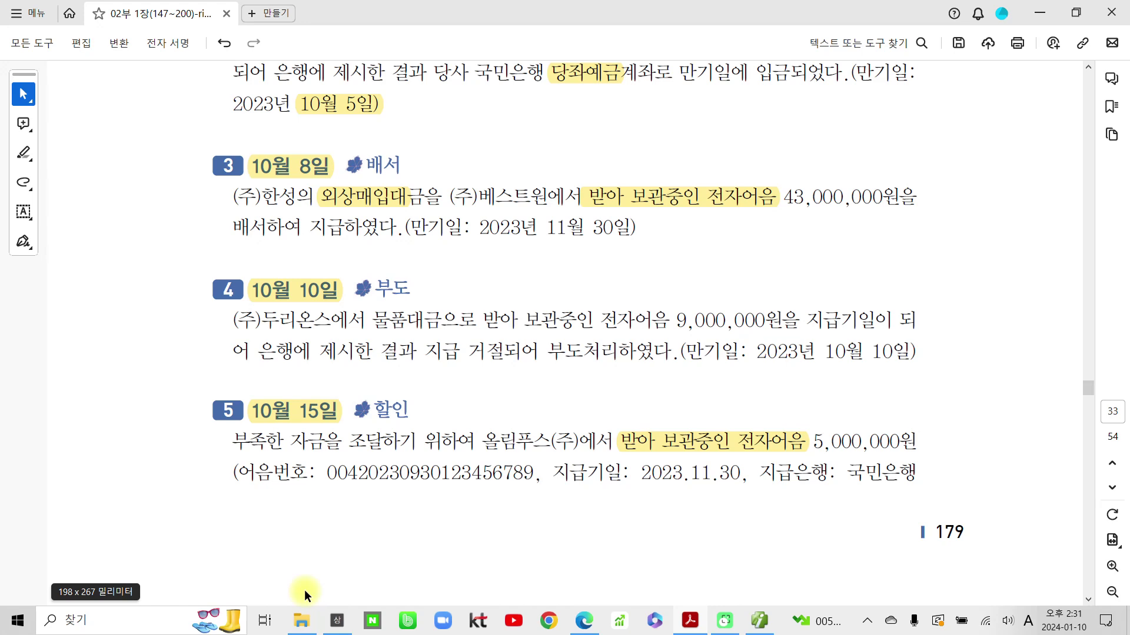
Go past the 받을어음 answer pages to the 지급어음 section, look over its 회계처리 table and find the 지급어음 관리 exercise.
{"action": "scroll", "coordinate": [329, 566], "scroll_direction": "down", "scroll_amount": 10}
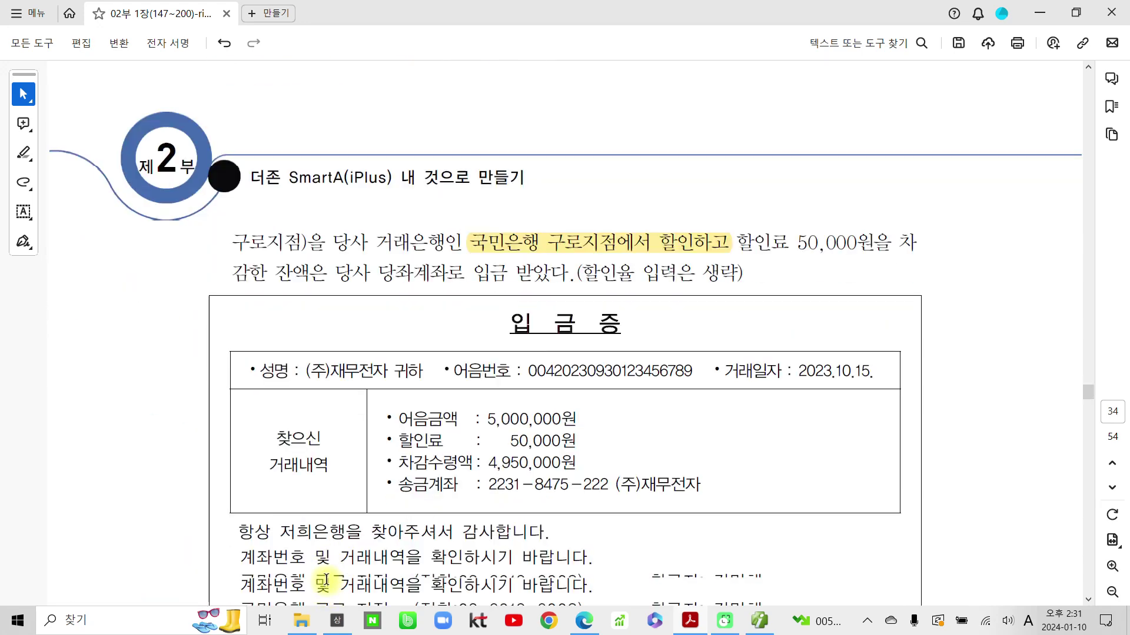
{"action": "scroll", "coordinate": [322, 584], "scroll_direction": "down", "scroll_amount": 15}
{"action": "scroll", "coordinate": [407, 578], "scroll_direction": "down", "scroll_amount": 15}
{"action": "scroll", "coordinate": [405, 577], "scroll_direction": "down", "scroll_amount": 12}
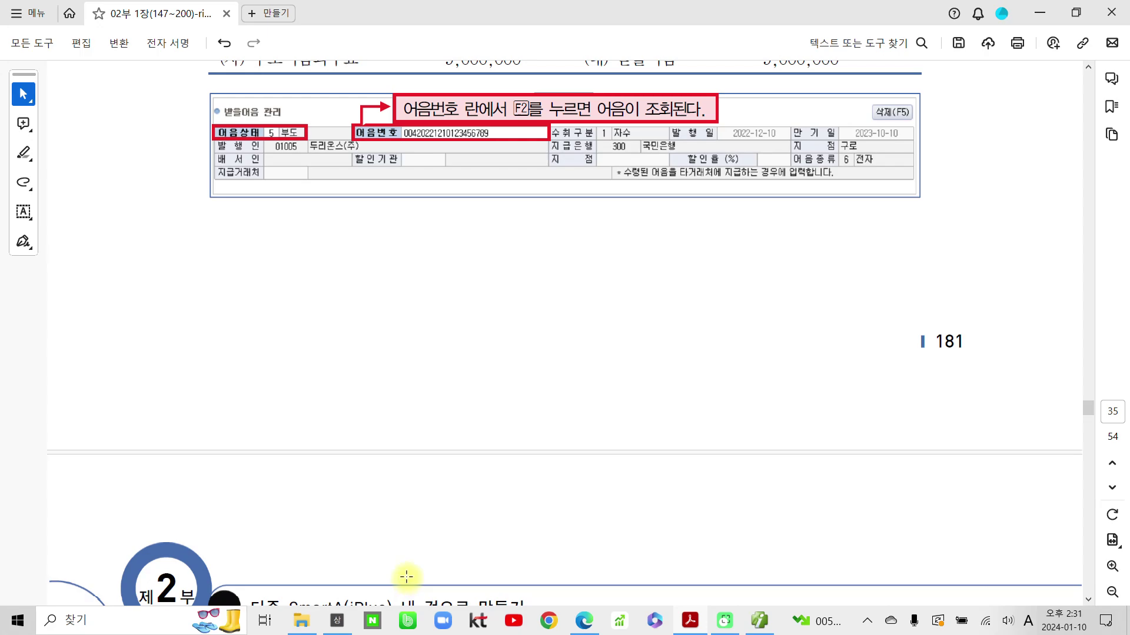
{"action": "scroll", "coordinate": [406, 577], "scroll_direction": "down", "scroll_amount": 15}
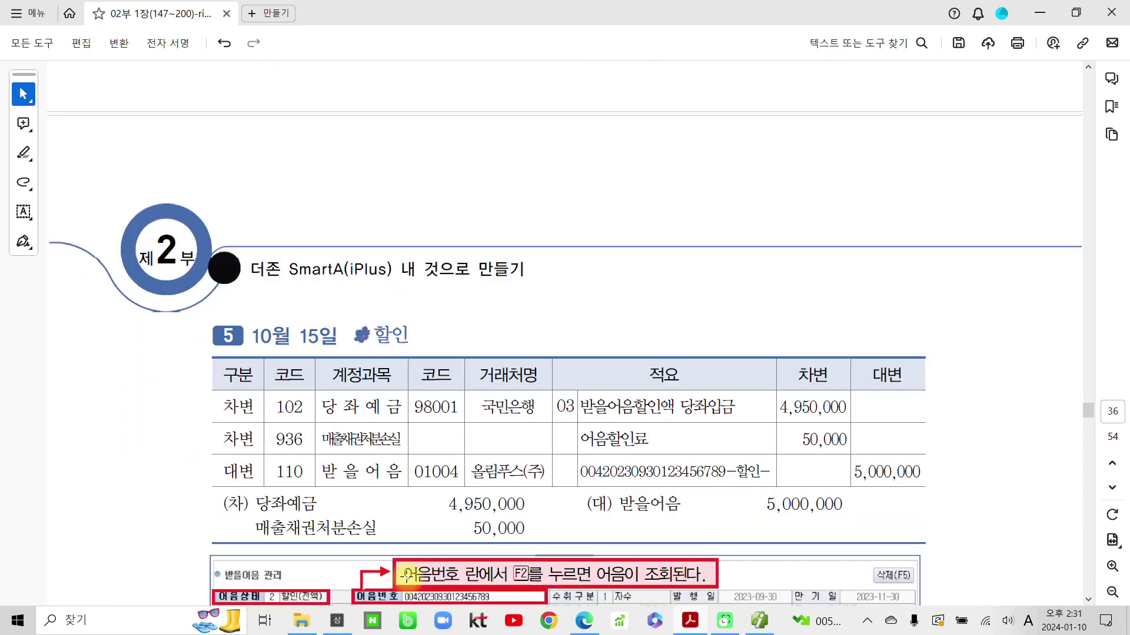
{"action": "scroll", "coordinate": [408, 577], "scroll_direction": "down", "scroll_amount": 13}
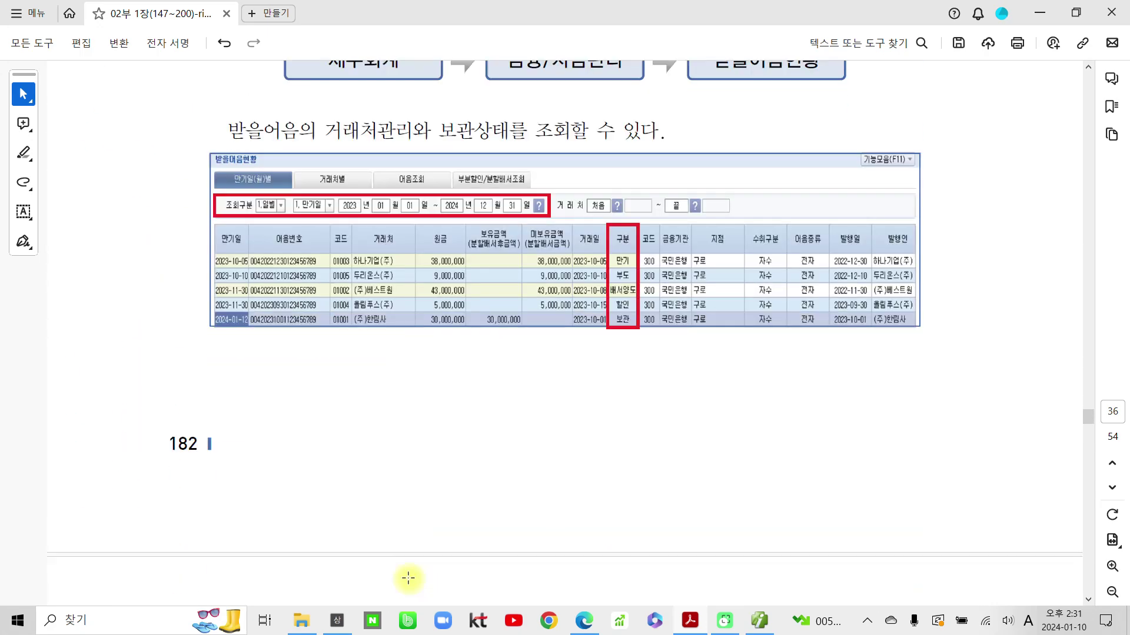
{"action": "scroll", "coordinate": [408, 580], "scroll_direction": "down", "scroll_amount": 7}
{"action": "scroll", "coordinate": [408, 580], "scroll_direction": "down", "scroll_amount": 3}
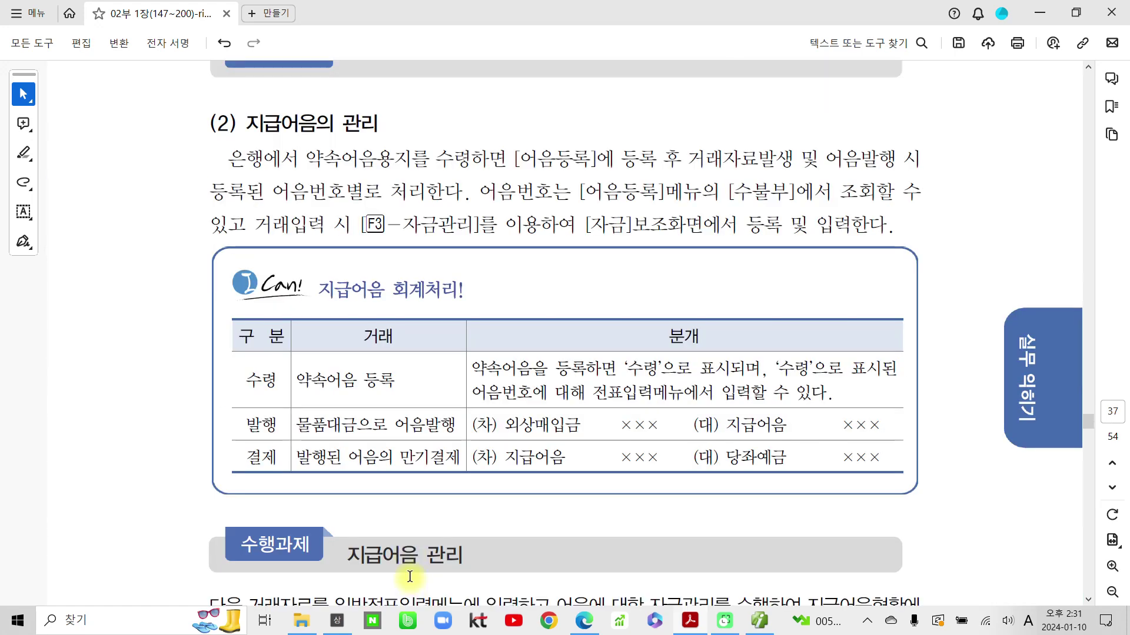
{"action": "scroll", "coordinate": [404, 483], "scroll_direction": "up", "scroll_amount": 3}
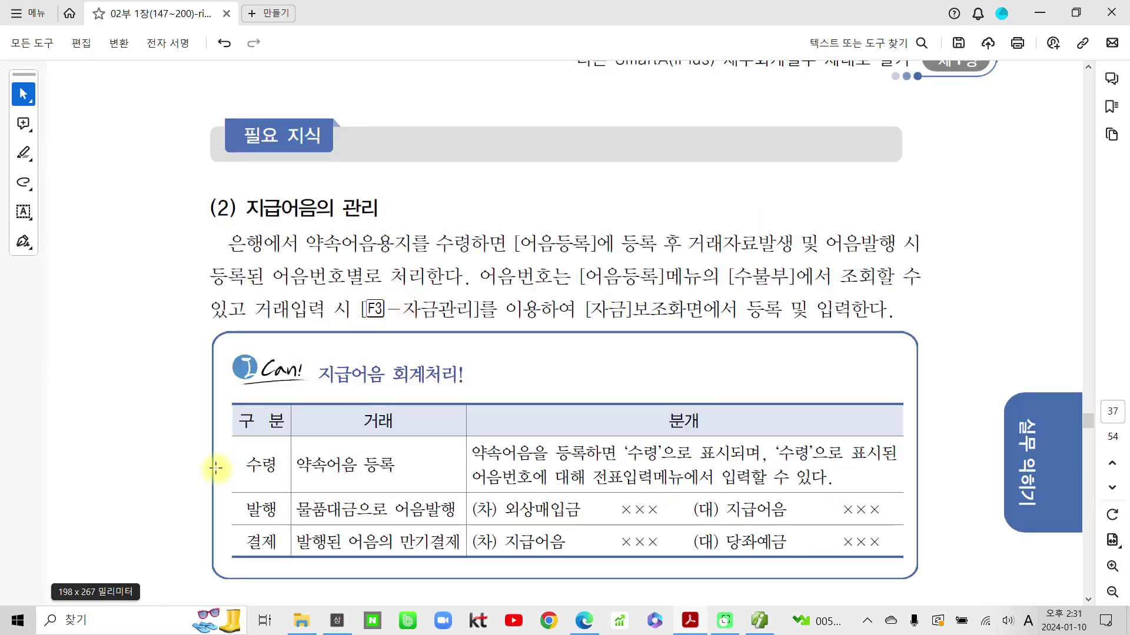
{"action": "scroll", "coordinate": [224, 471], "scroll_direction": "down", "scroll_amount": 7}
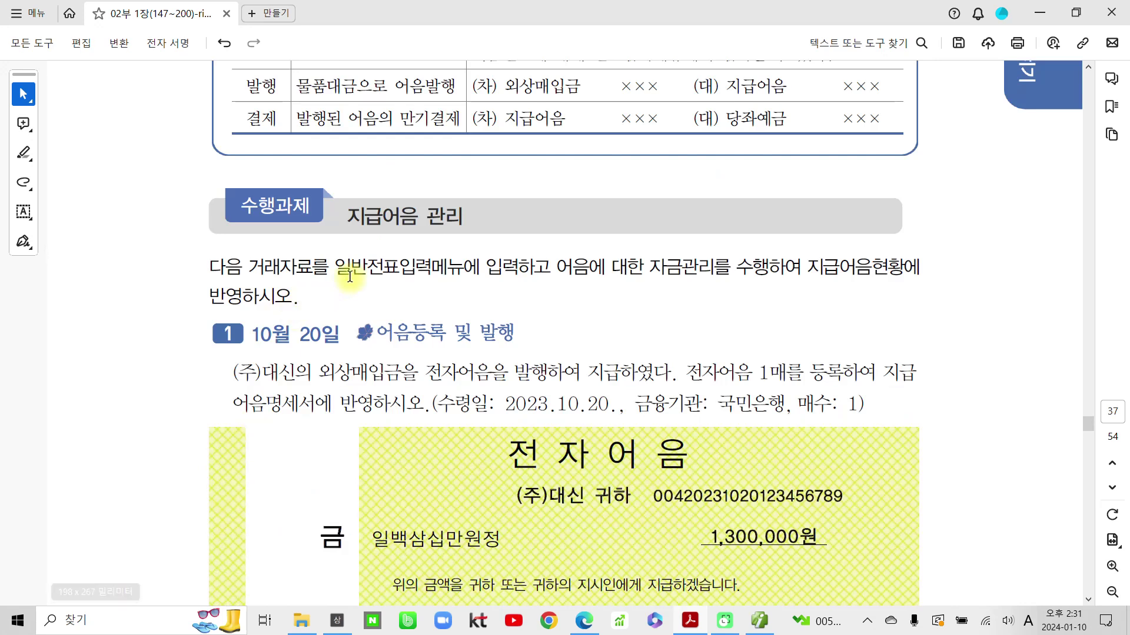
Highlight the 지급어음 관리 title, the date 10월 20일 and the characters 음등록 in item 1's heading.
{"action": "left_click_drag", "start_coordinate": [347, 223], "coordinate": [463, 219]}
{"action": "left_click", "coordinate": [509, 189]}
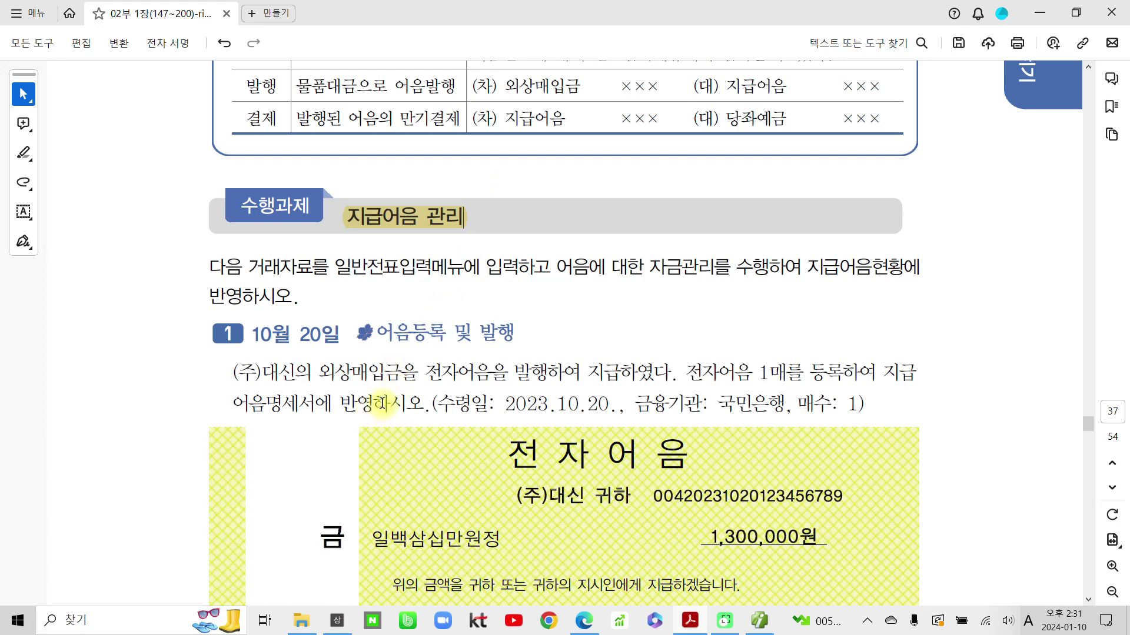
{"action": "scroll", "coordinate": [344, 435], "scroll_direction": "down", "scroll_amount": 2}
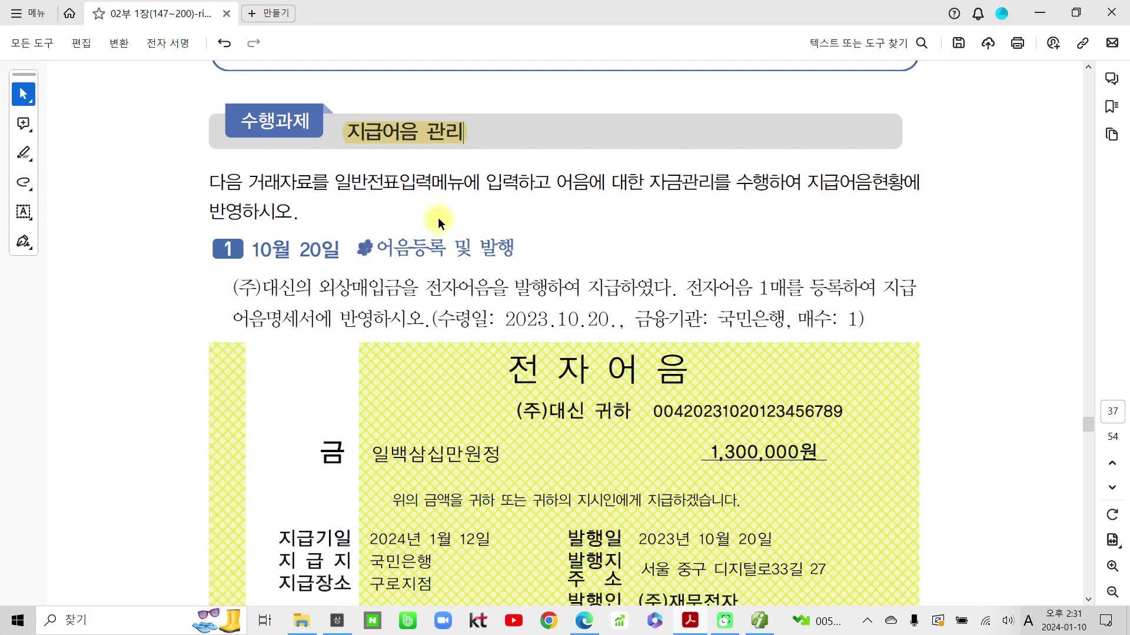
{"action": "left_click_drag", "start_coordinate": [252, 249], "coordinate": [331, 247]}
{"action": "left_click", "coordinate": [374, 221]}
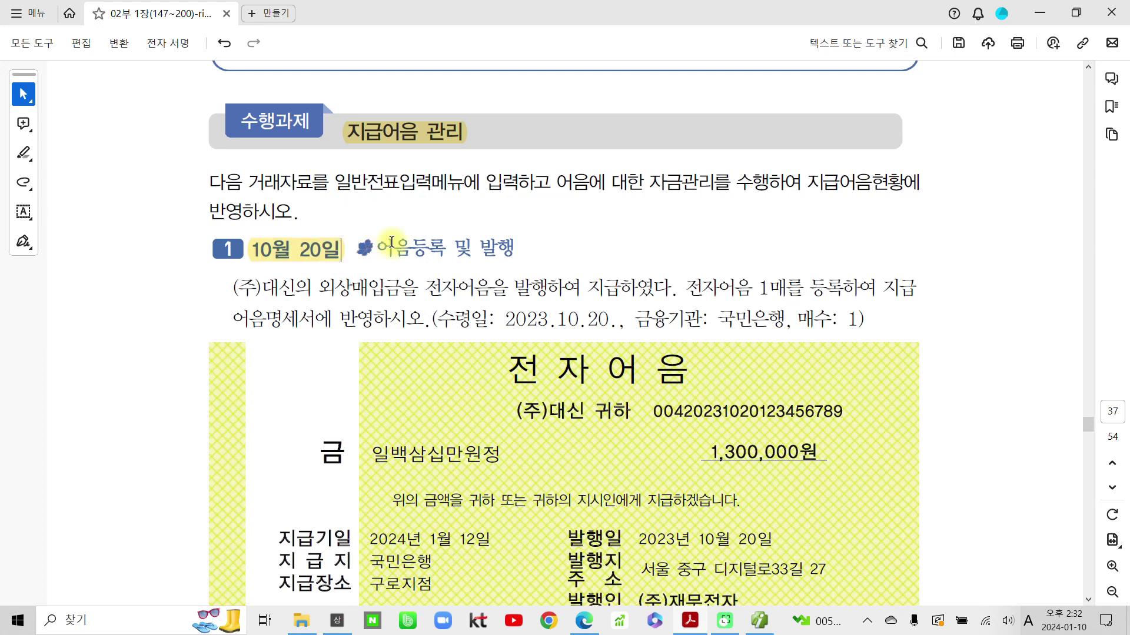
{"action": "left_click_drag", "start_coordinate": [392, 248], "coordinate": [449, 246]}
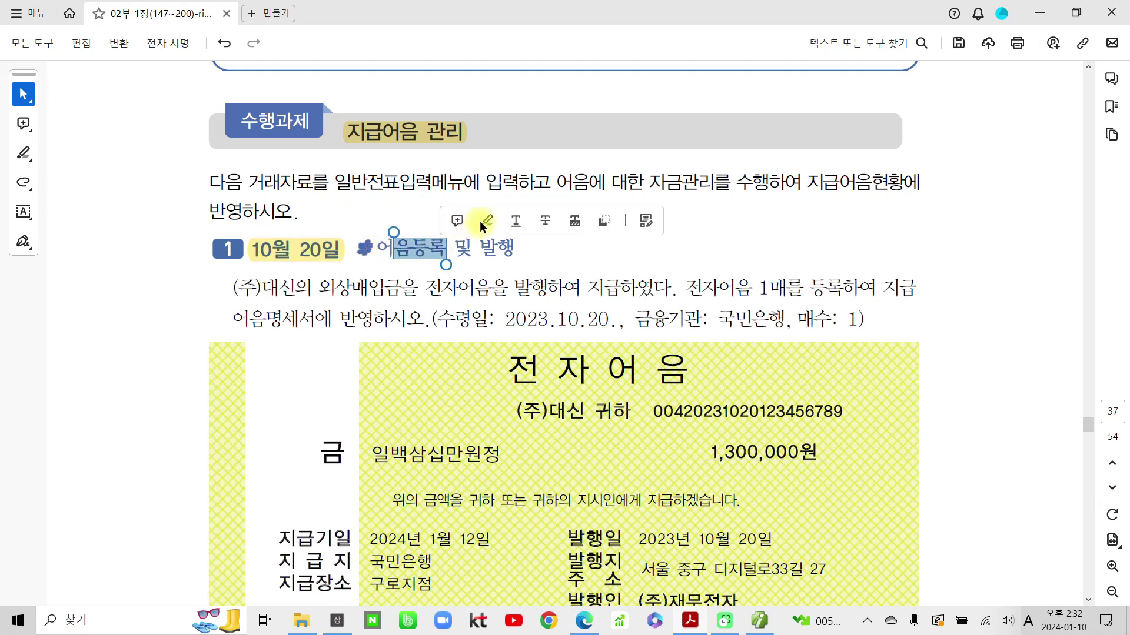
{"action": "left_click", "coordinate": [479, 221]}
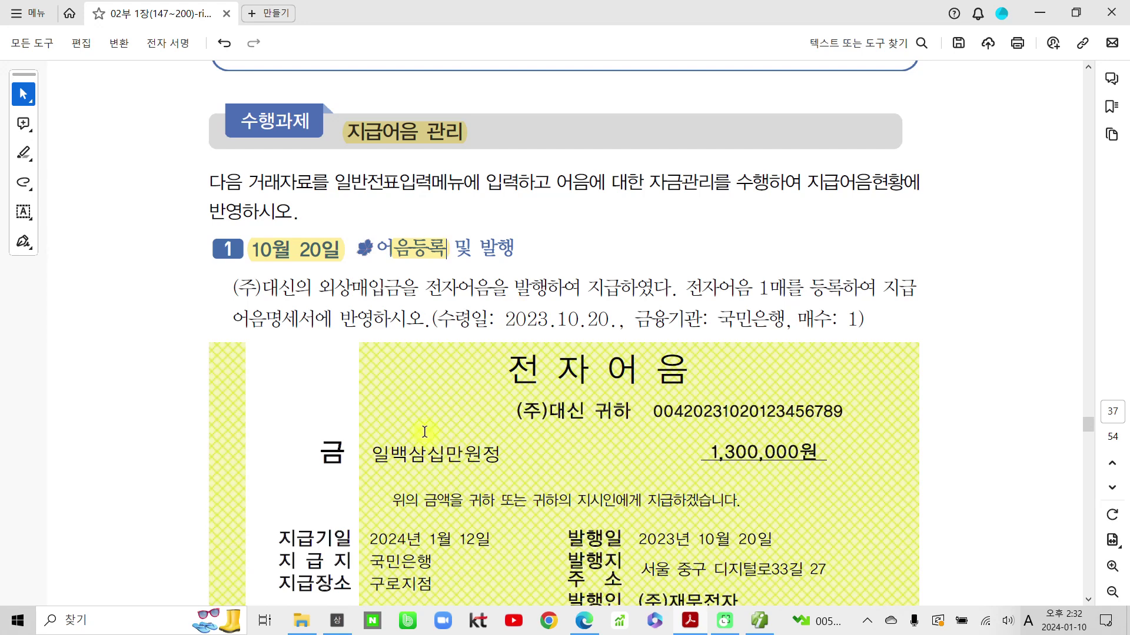
Review item 1 어음등록 및 발행 and its 전자어음, including the note's 지급지 and 지급장소.
{"action": "scroll", "coordinate": [422, 436], "scroll_direction": "down", "scroll_amount": 3}
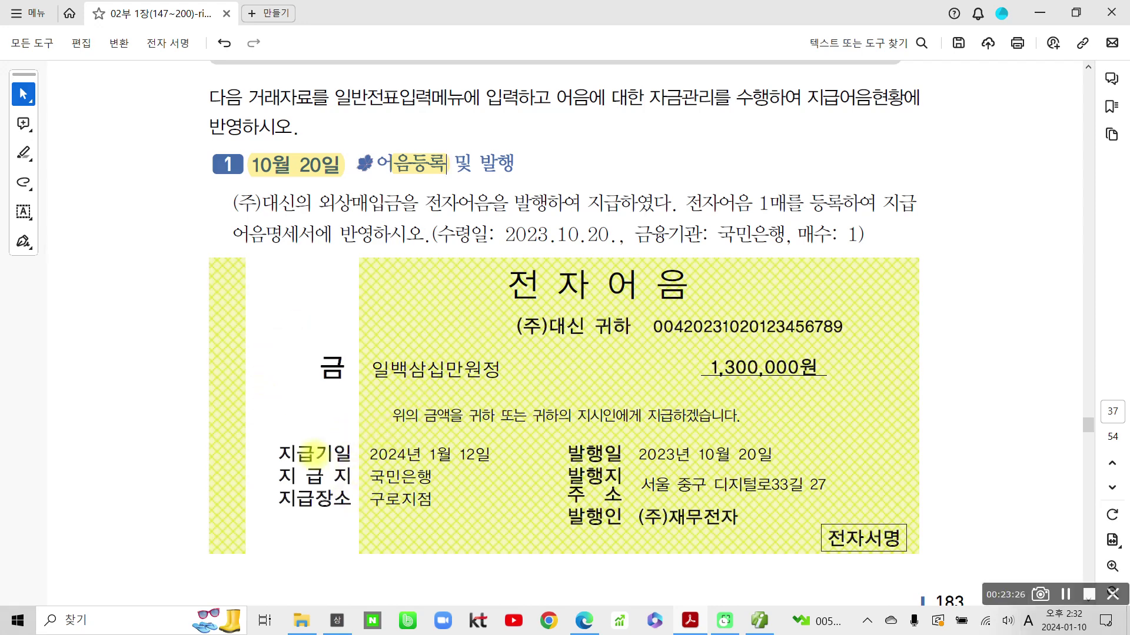
{"action": "left_click_drag", "start_coordinate": [267, 465], "coordinate": [458, 520]}
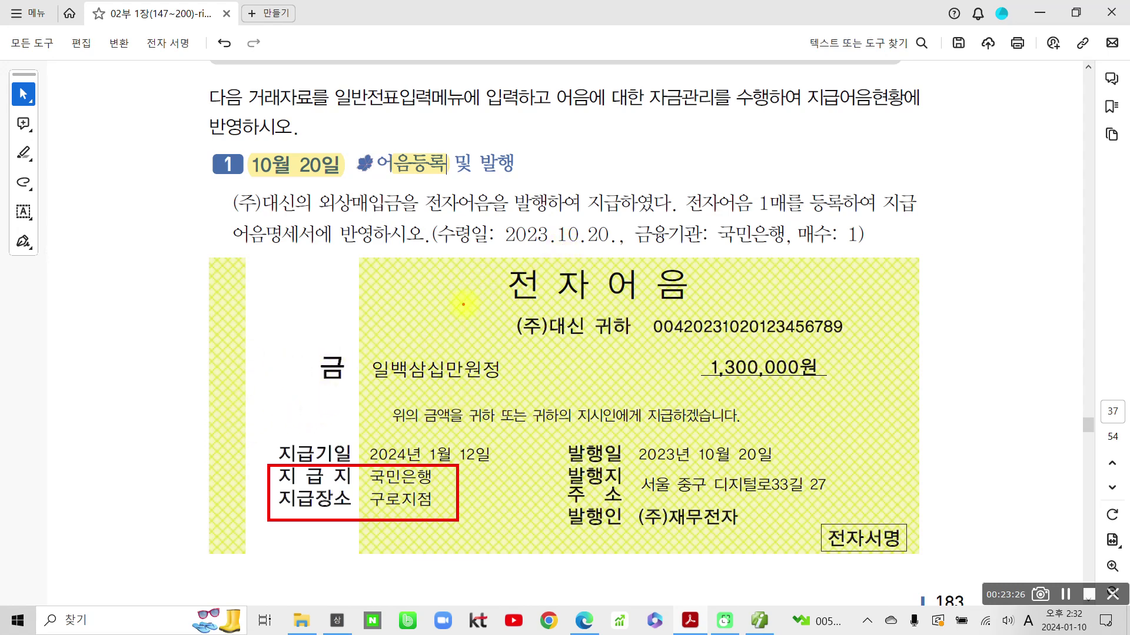
{"action": "mouse_move", "coordinate": [493, 281]}
{"action": "left_mouse_down"}
{"action": "mouse_move", "coordinate": [481, 285]}
{"action": "mouse_move", "coordinate": [518, 306]}
{"action": "mouse_move", "coordinate": [650, 309]}
{"action": "mouse_move", "coordinate": [720, 257]}
{"action": "mouse_move", "coordinate": [550, 252]}
{"action": "mouse_move", "coordinate": [483, 277]}
{"action": "left_mouse_up"}
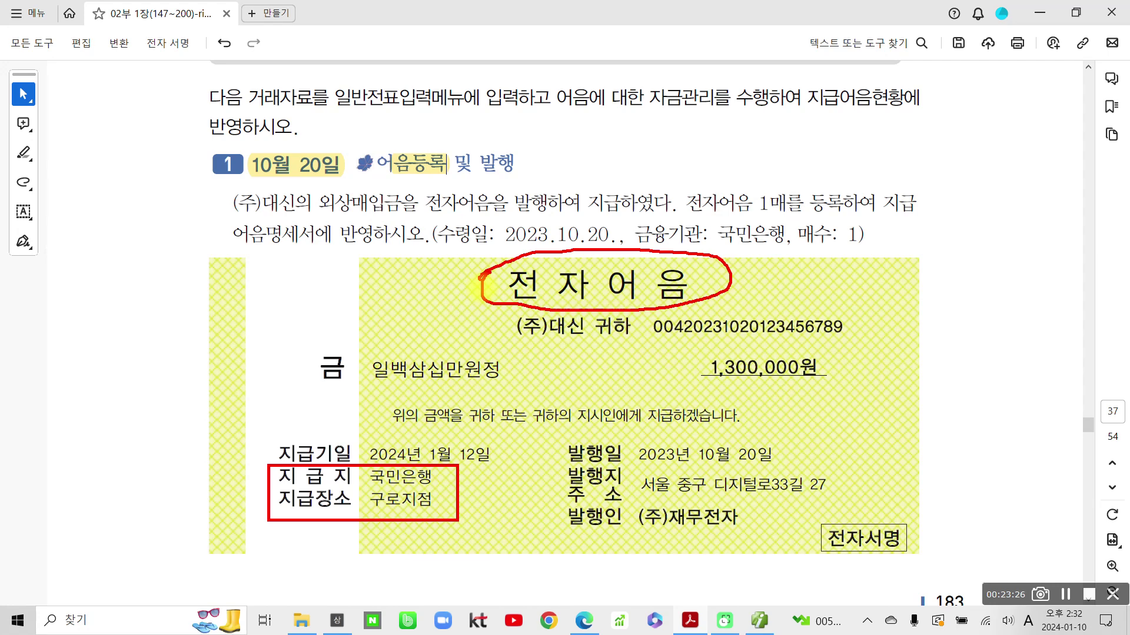
{"action": "mouse_move", "coordinate": [435, 191]}
{"action": "left_mouse_down"}
{"action": "mouse_move", "coordinate": [375, 154]}
{"action": "mouse_move", "coordinate": [443, 183]}
{"action": "left_mouse_up"}
{"action": "mouse_move", "coordinate": [352, 97]}
{"action": "left_mouse_down"}
{"action": "mouse_move", "coordinate": [371, 106]}
{"action": "mouse_move", "coordinate": [365, 134]}
{"action": "left_mouse_up"}
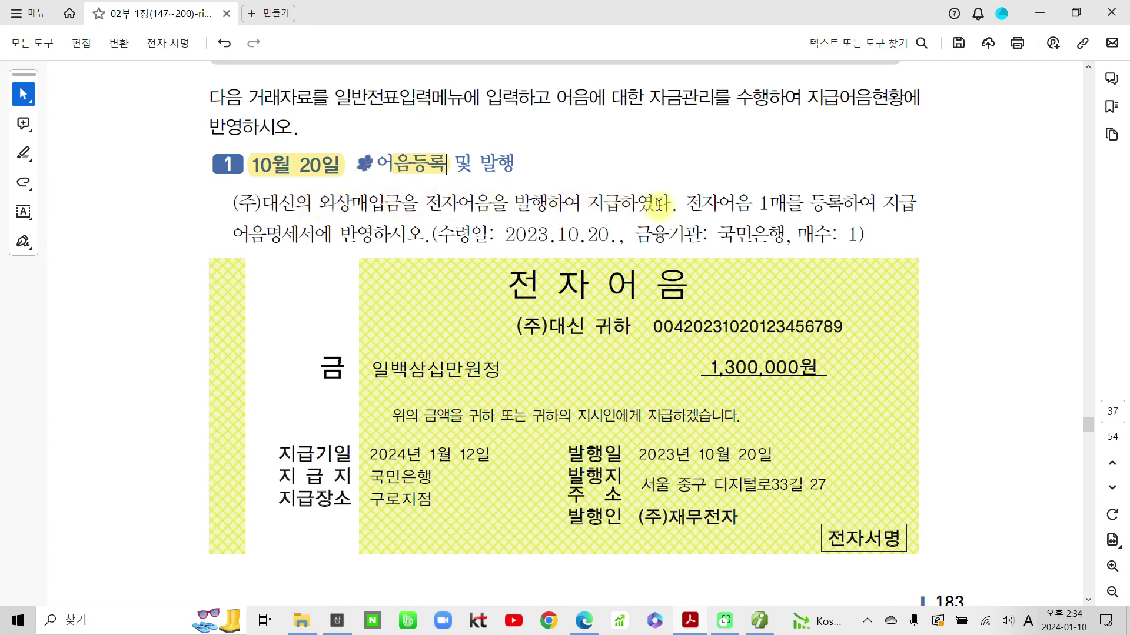
Highlight 외상매입금, 전자어음을 발행하여, 전자어음 1매를 등록하여 and the 수령일, 금융기관 and 매수 details in item 1's text.
{"action": "left_click_drag", "start_coordinate": [318, 203], "coordinate": [402, 203]}
{"action": "left_click", "coordinate": [443, 176]}
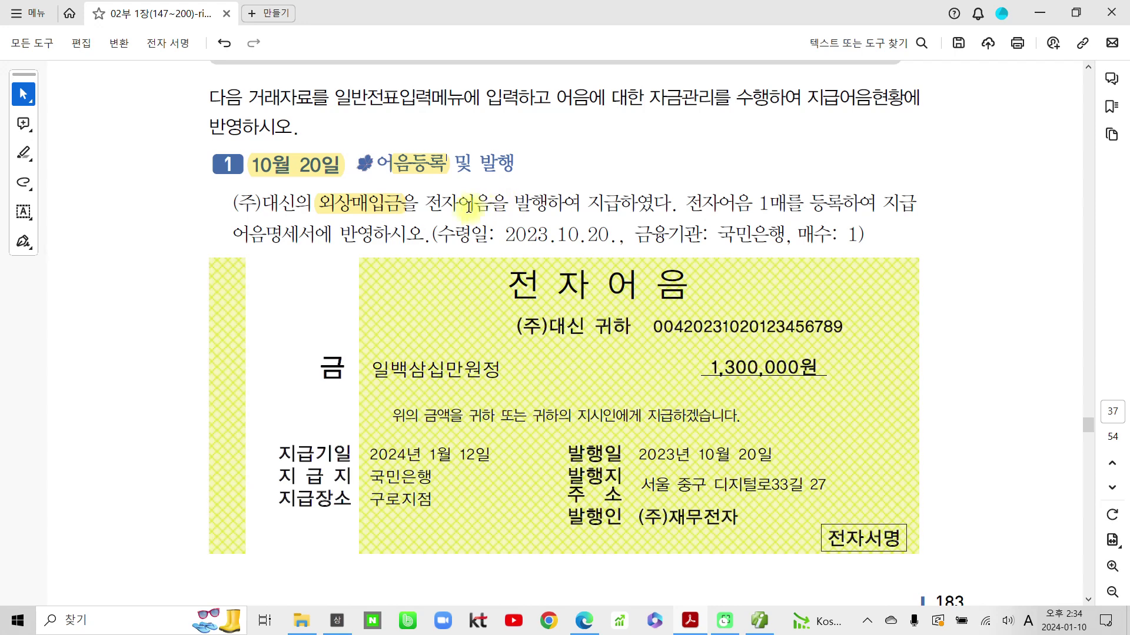
{"action": "left_click_drag", "start_coordinate": [425, 203], "coordinate": [582, 203]}
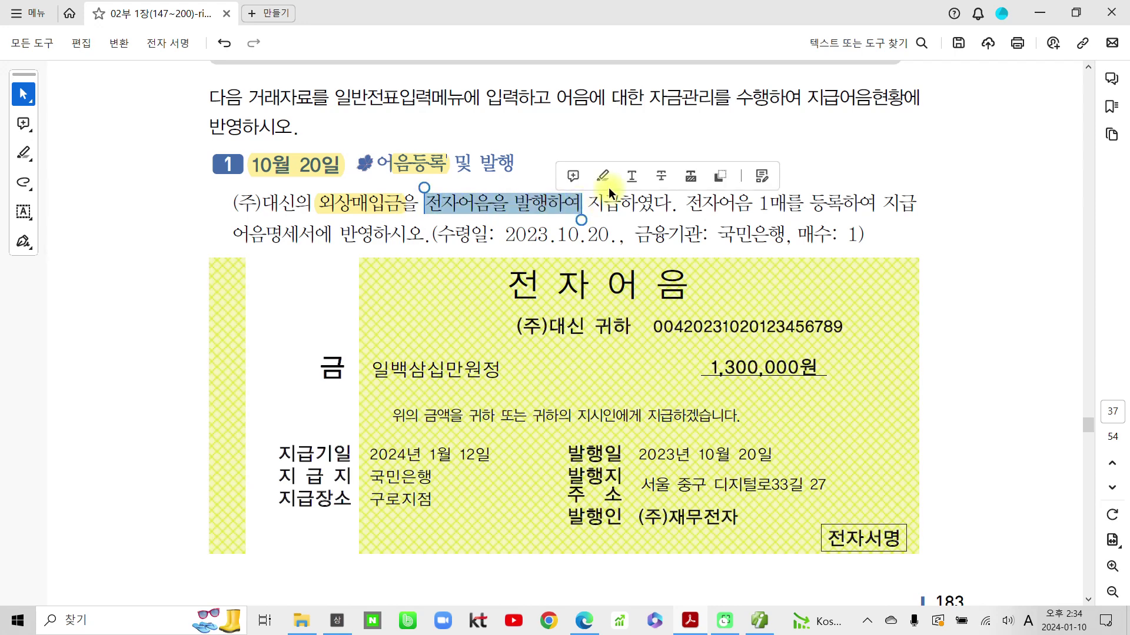
{"action": "left_click", "coordinate": [606, 176]}
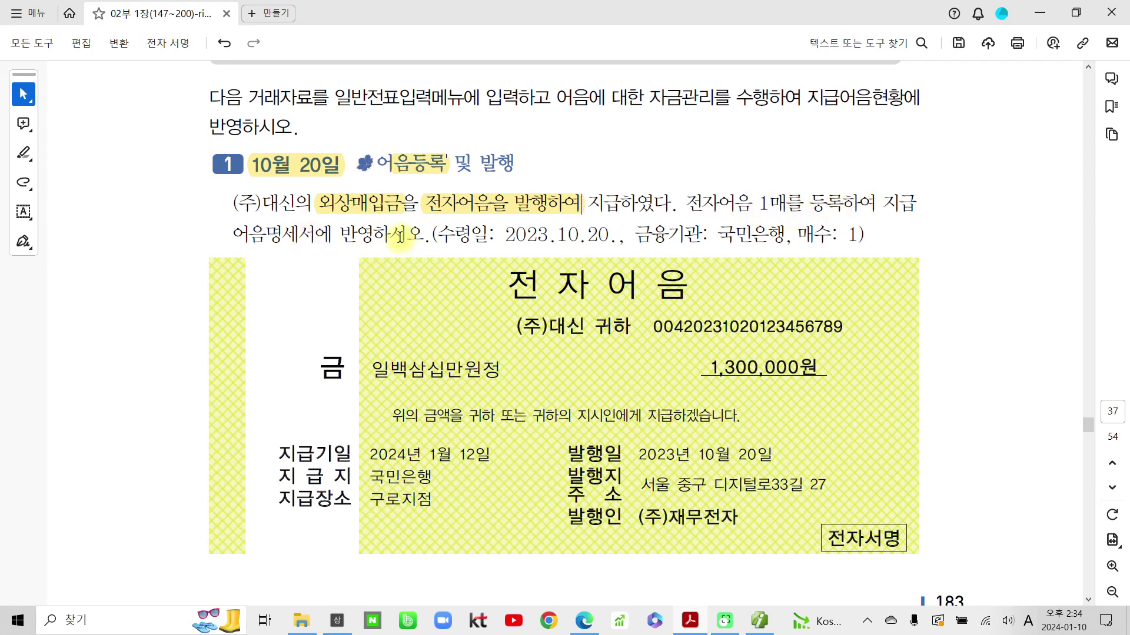
{"action": "left_click_drag", "start_coordinate": [689, 204], "coordinate": [890, 193]}
{"action": "left_click", "coordinate": [905, 179]}
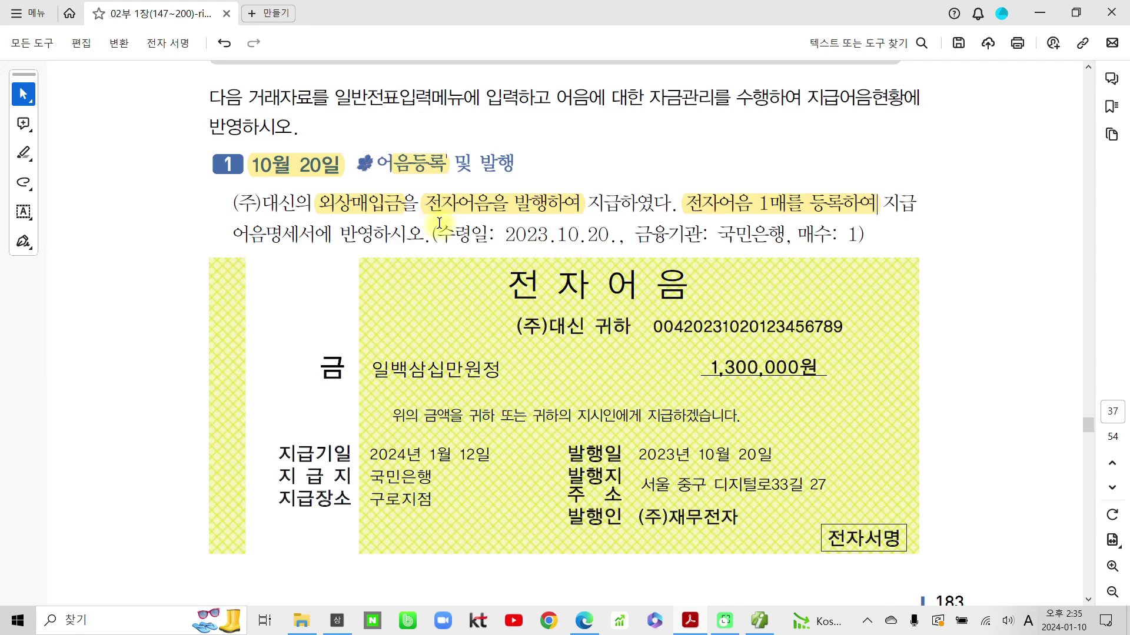
{"action": "left_click_drag", "start_coordinate": [439, 236], "coordinate": [865, 236]}
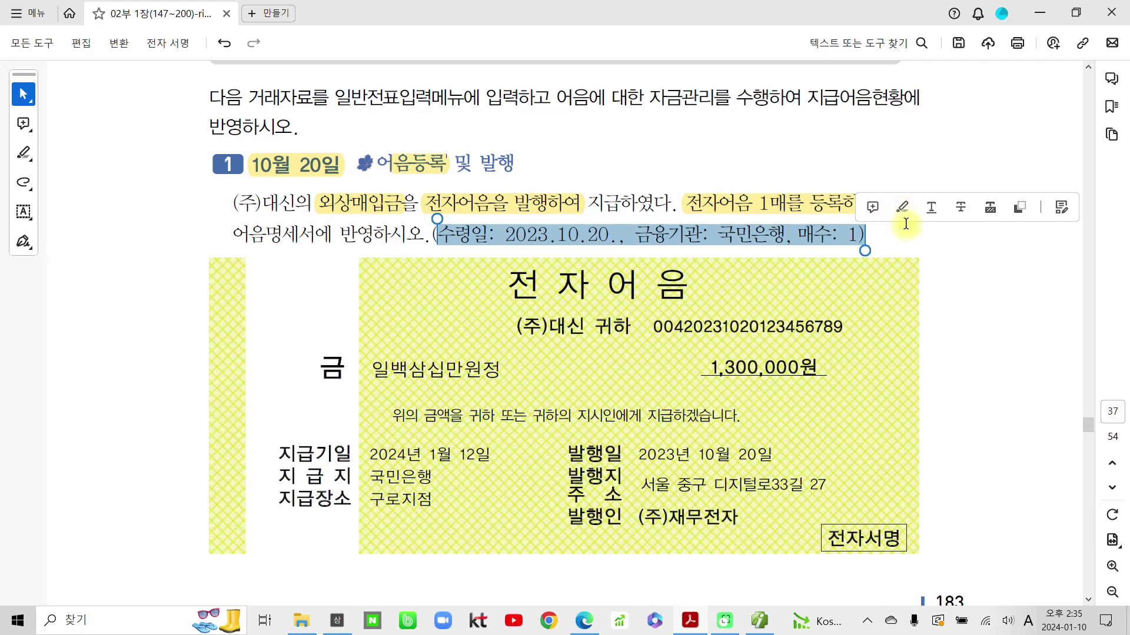
{"action": "left_click", "coordinate": [901, 209]}
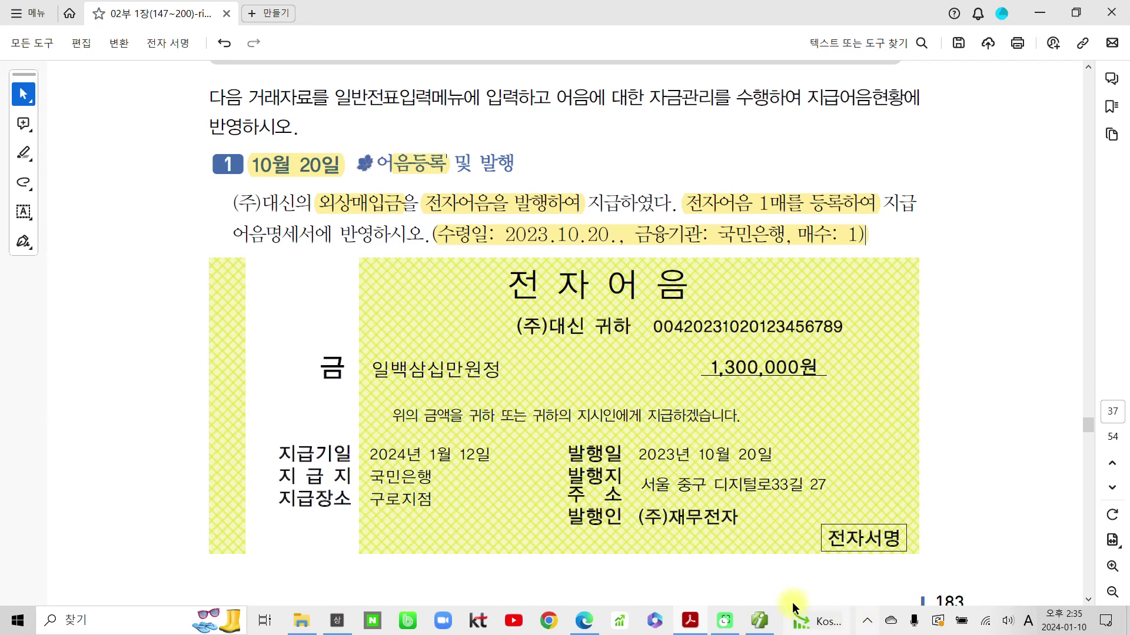
Switch to the accounting program, look at where 매입매출전표입력 offers 어음등록, and return to 일반전표입력.
{"action": "left_click", "coordinate": [760, 621]}
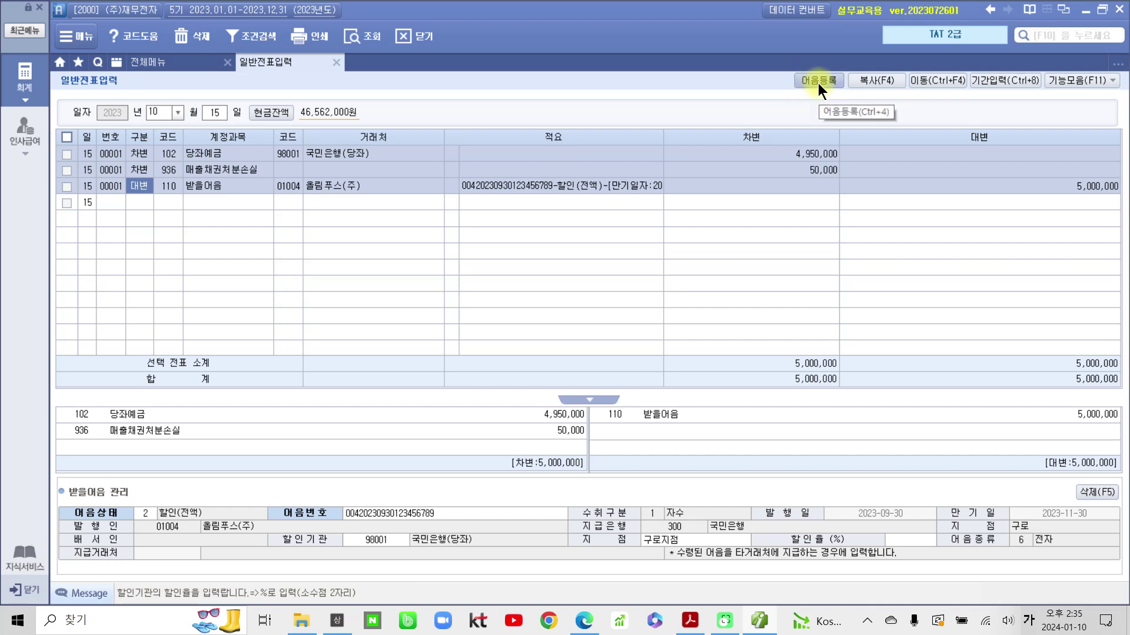
{"action": "left_click", "coordinate": [179, 63]}
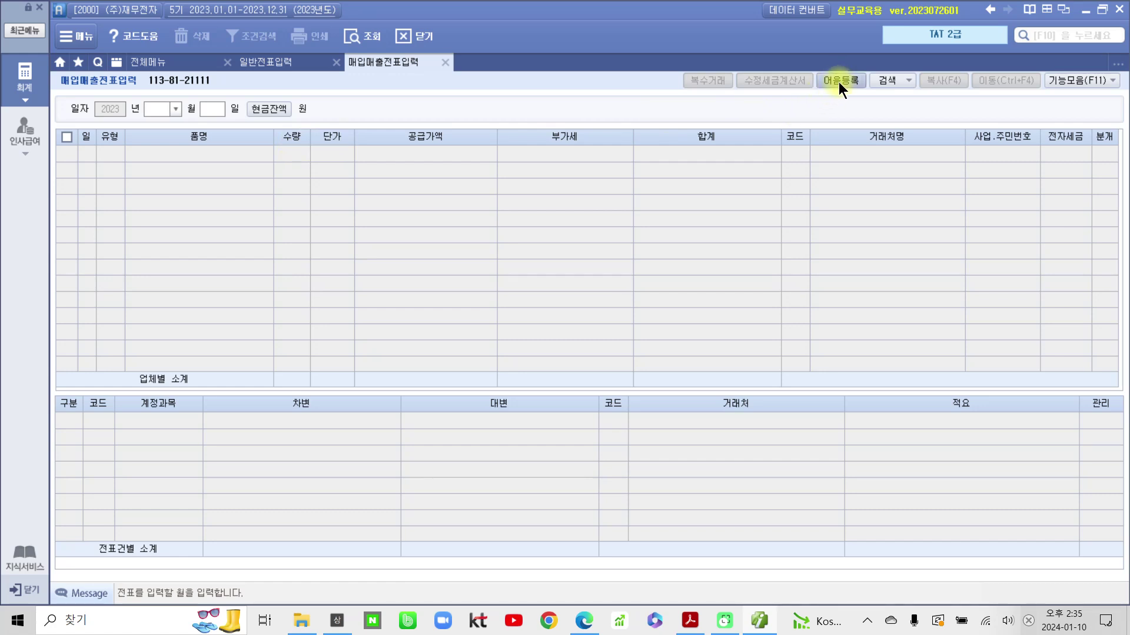
{"action": "left_click", "coordinate": [1097, 81]}
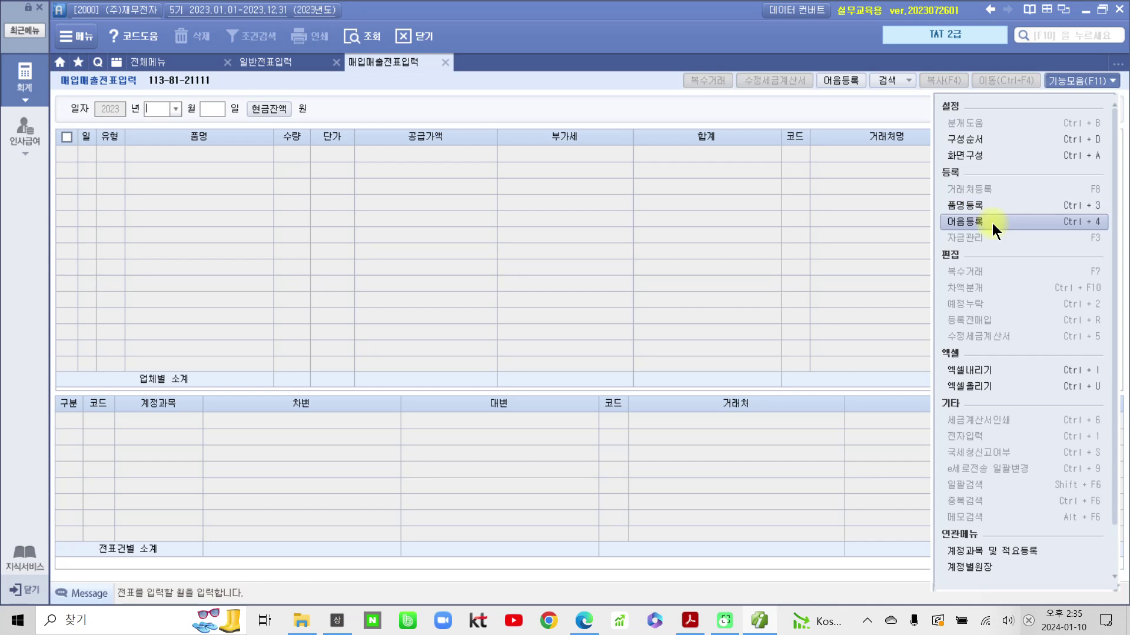
{"action": "left_click", "coordinate": [839, 106]}
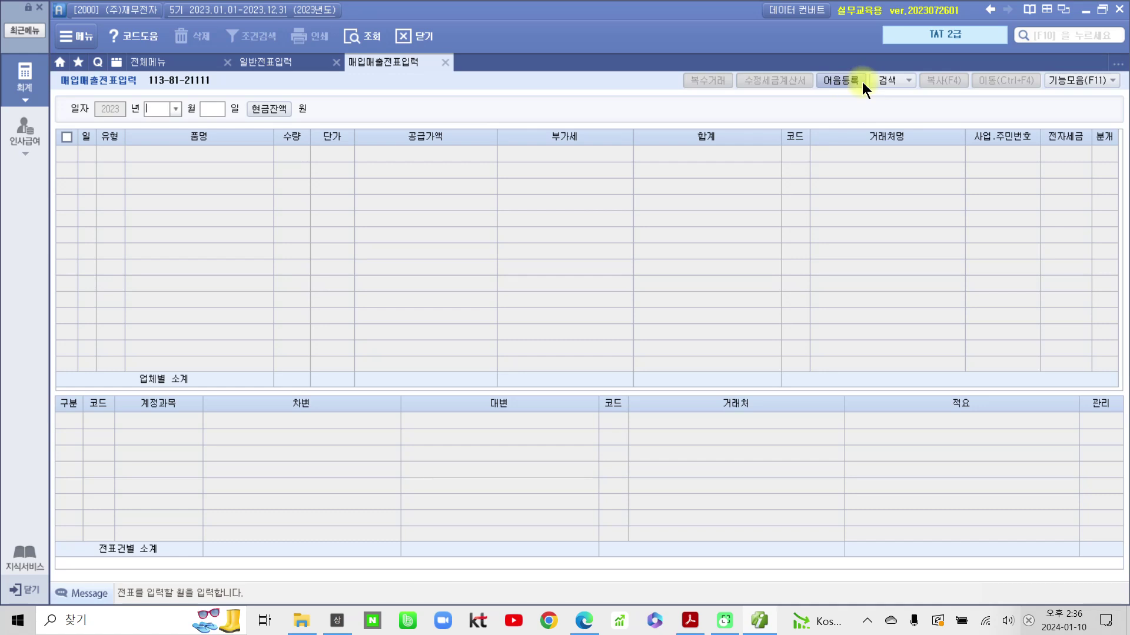
{"action": "left_click", "coordinate": [1085, 80]}
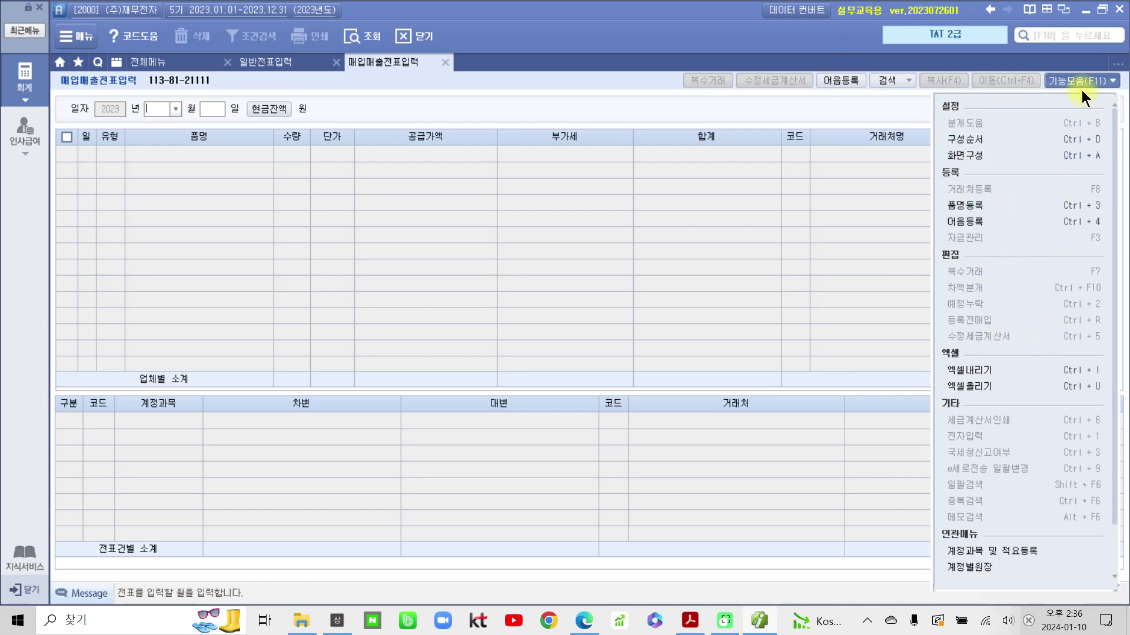
{"action": "left_click", "coordinate": [299, 59]}
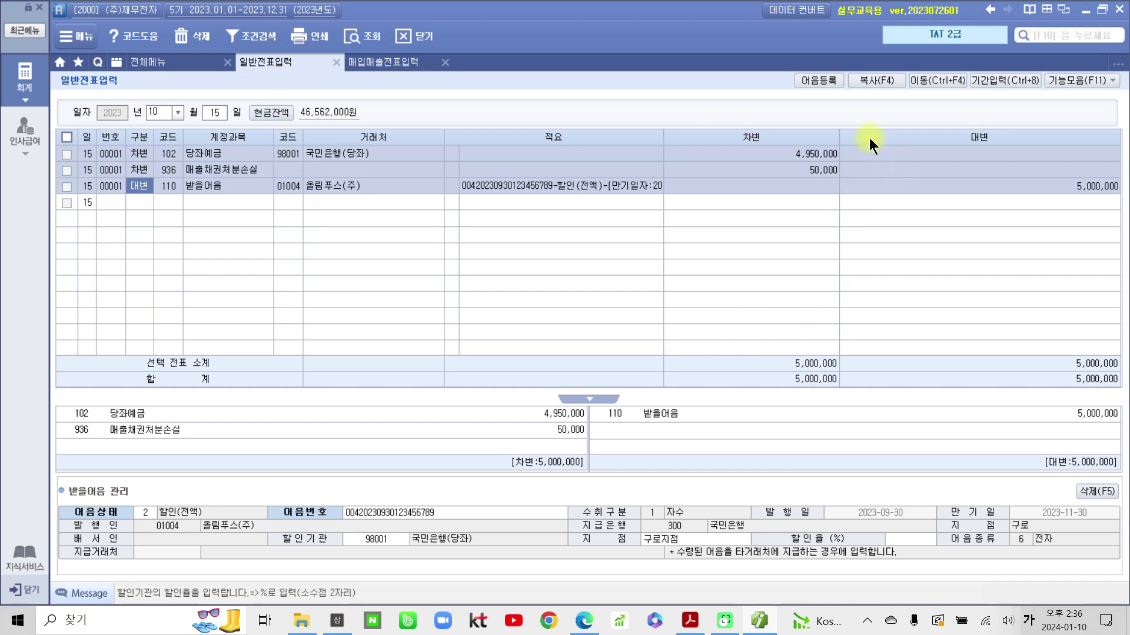
Start 어음등록 from 일반전표입력 and set the 수령일 to 2023-10-20.
{"action": "left_click", "coordinate": [814, 82]}
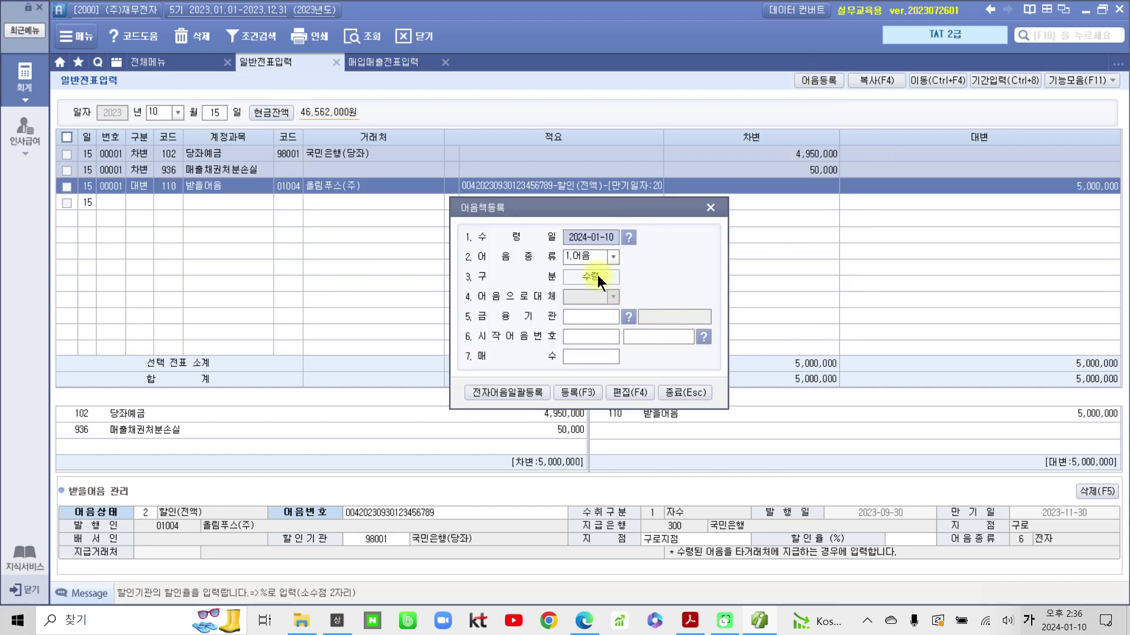
{"action": "left_click_drag", "start_coordinate": [588, 207], "coordinate": [538, 211]}
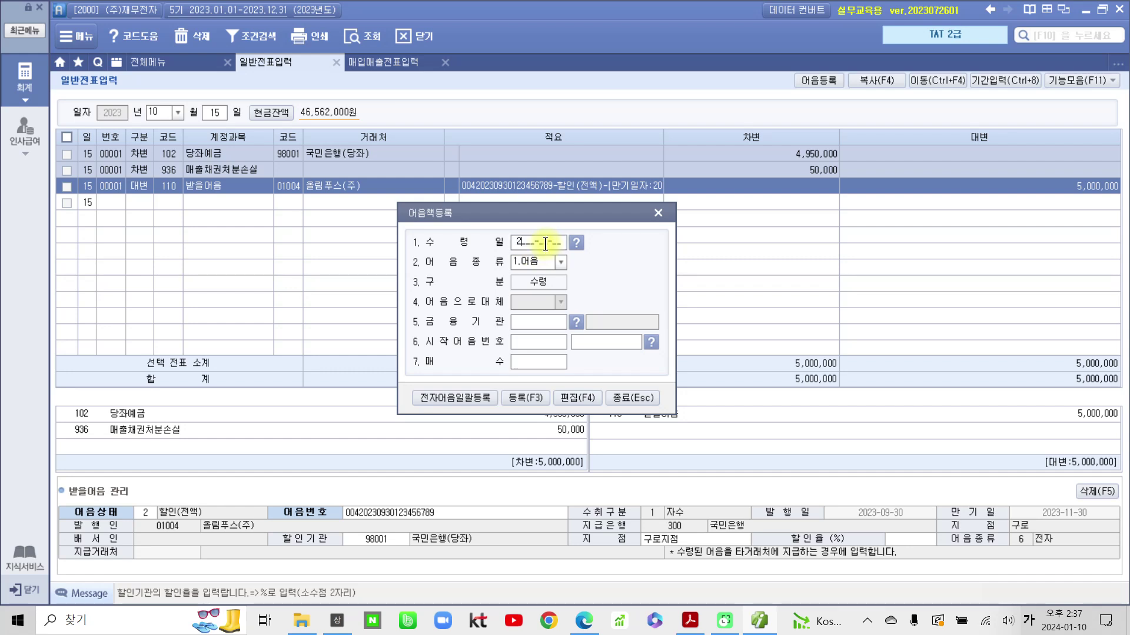
{"action": "type", "text": "23-"}
{"action": "type", "text": "11-2"}
{"action": "key", "text": "Return"}
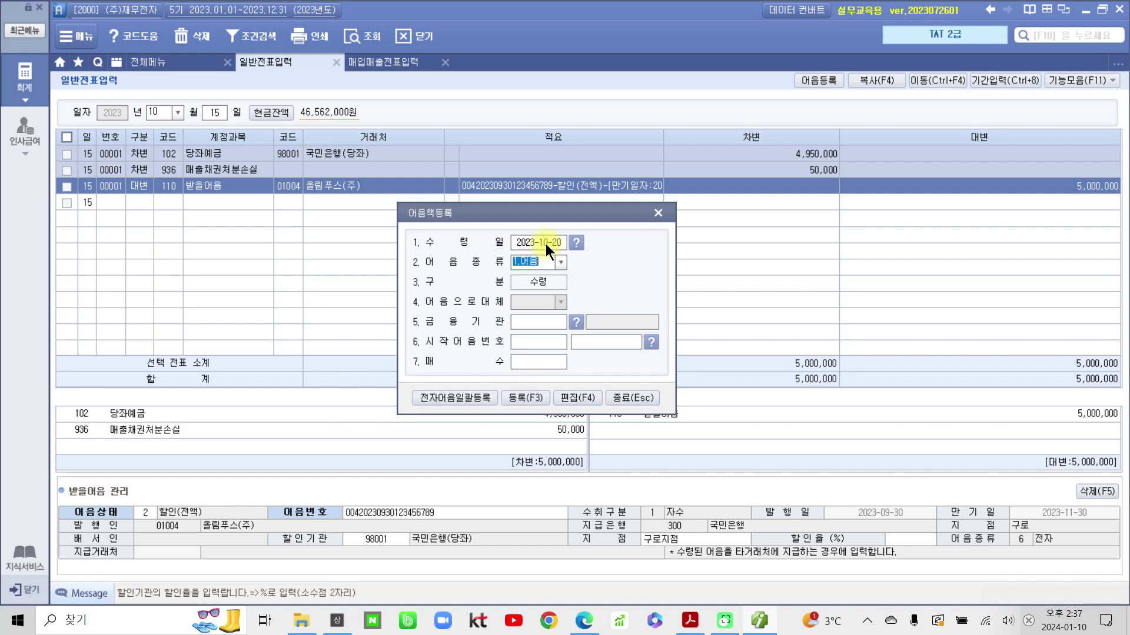
Check the note type in item 1's text and in the note's title in the exercise PDF.
{"action": "double_click", "coordinate": [536, 262]}
{"action": "left_click", "coordinate": [564, 259]}
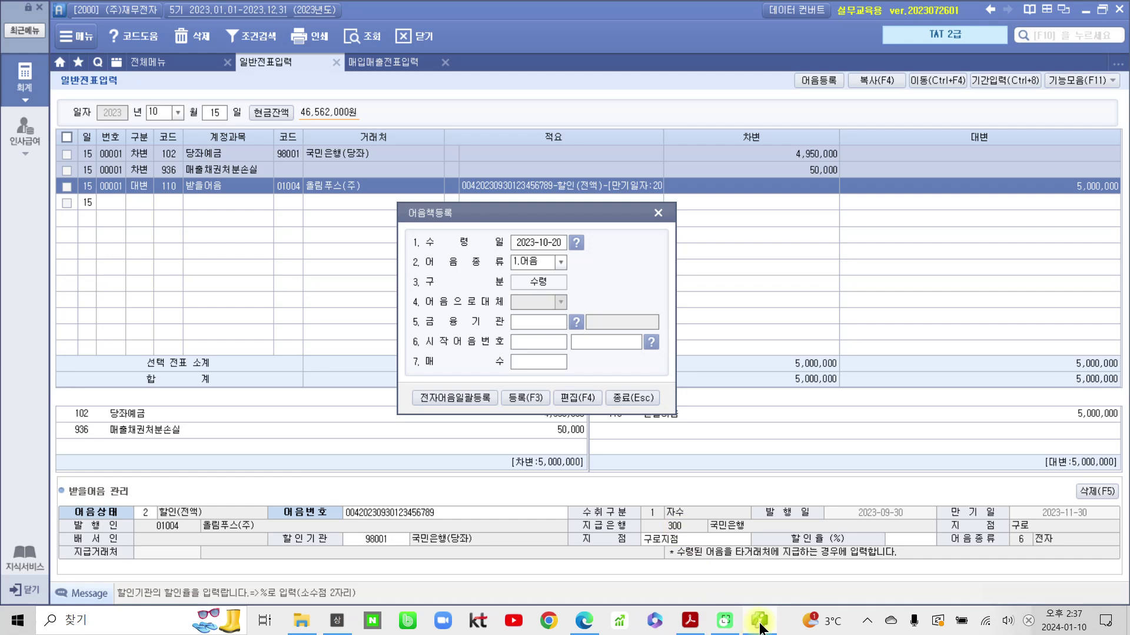
{"action": "left_click", "coordinate": [690, 621]}
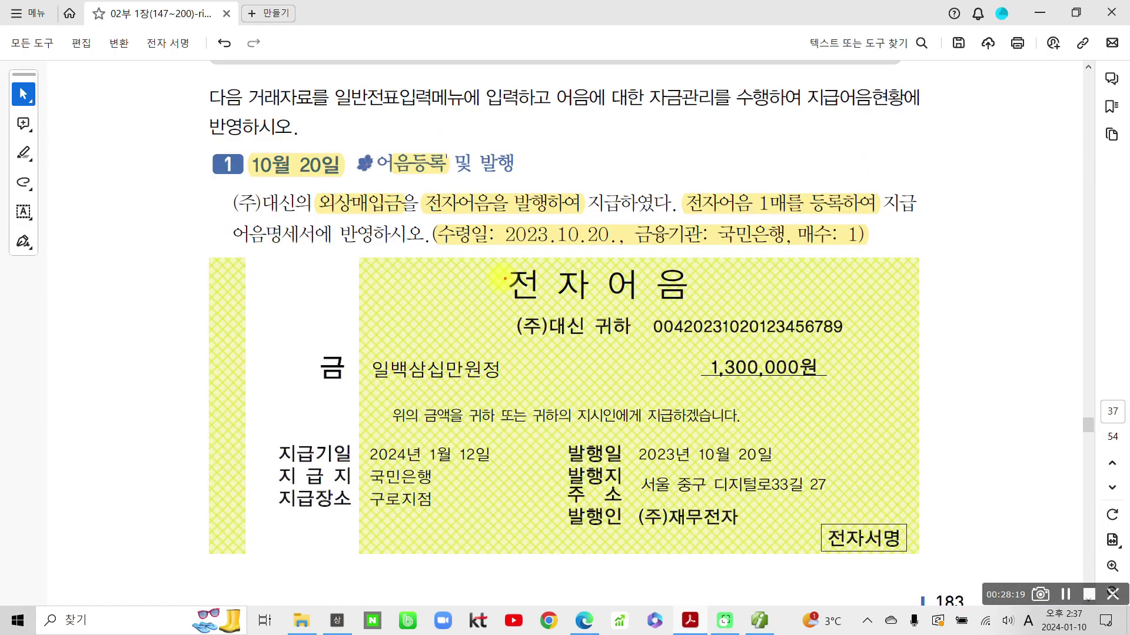
{"action": "left_click_drag", "start_coordinate": [483, 251], "coordinate": [734, 314]}
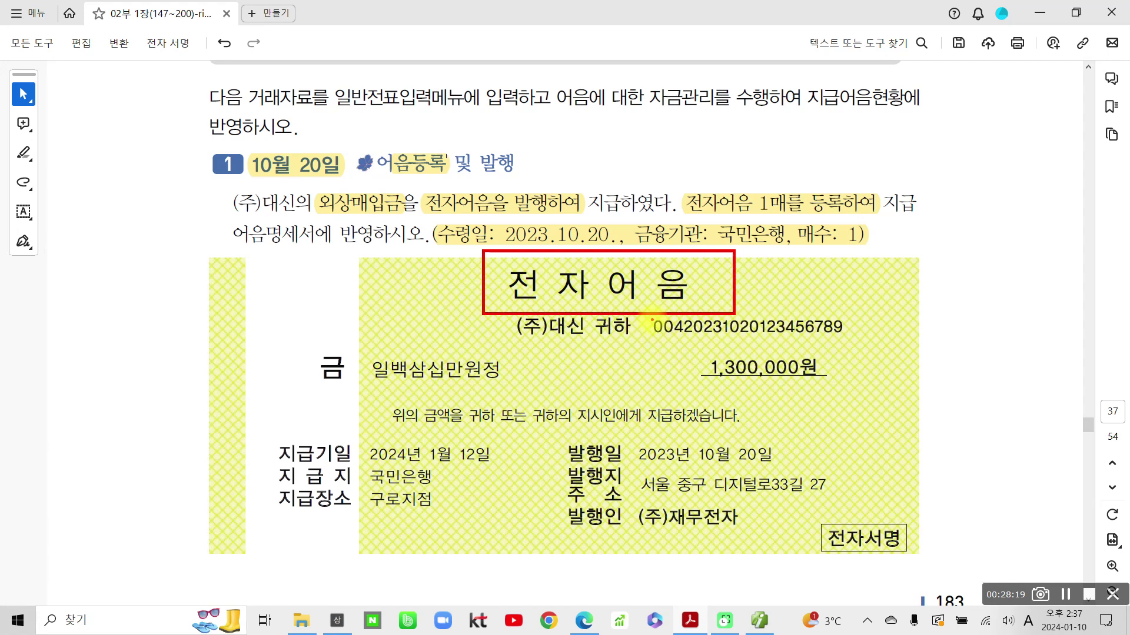
{"action": "mouse_move", "coordinate": [580, 303]}
{"action": "left_mouse_down"}
{"action": "mouse_move", "coordinate": [481, 294]}
{"action": "mouse_move", "coordinate": [582, 291]}
{"action": "mouse_move", "coordinate": [532, 323]}
{"action": "left_mouse_up"}
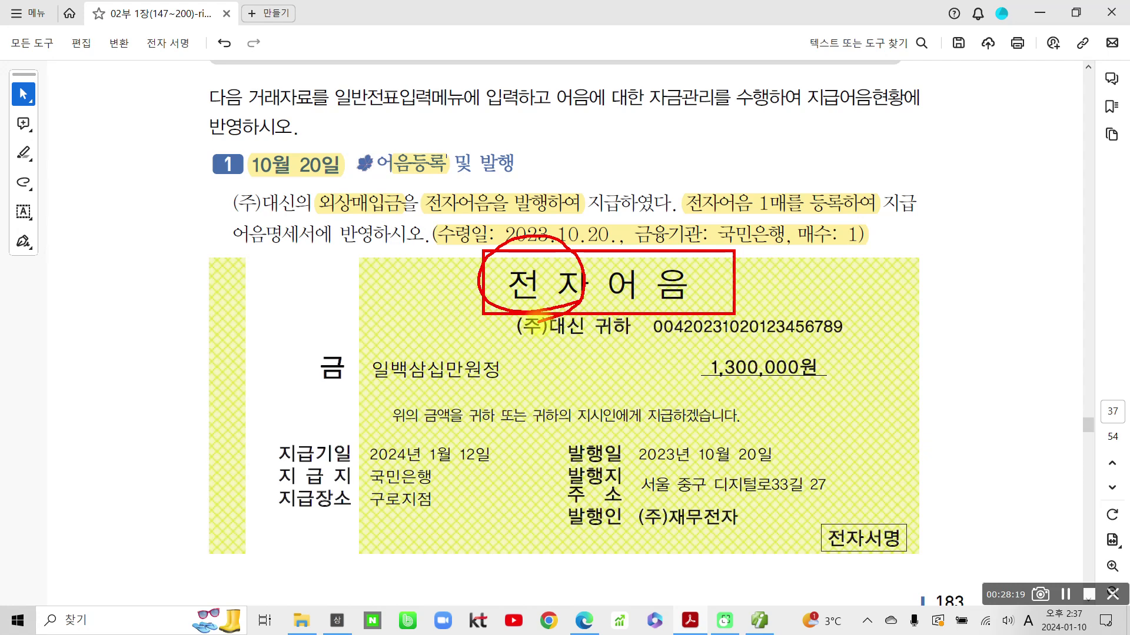
{"action": "mouse_move", "coordinate": [532, 323]}
{"action": "left_mouse_down"}
{"action": "mouse_move", "coordinate": [479, 277]}
{"action": "mouse_move", "coordinate": [568, 277]}
{"action": "mouse_move", "coordinate": [424, 209]}
{"action": "mouse_move", "coordinate": [475, 178]}
{"action": "mouse_move", "coordinate": [425, 184]}
{"action": "left_mouse_up"}
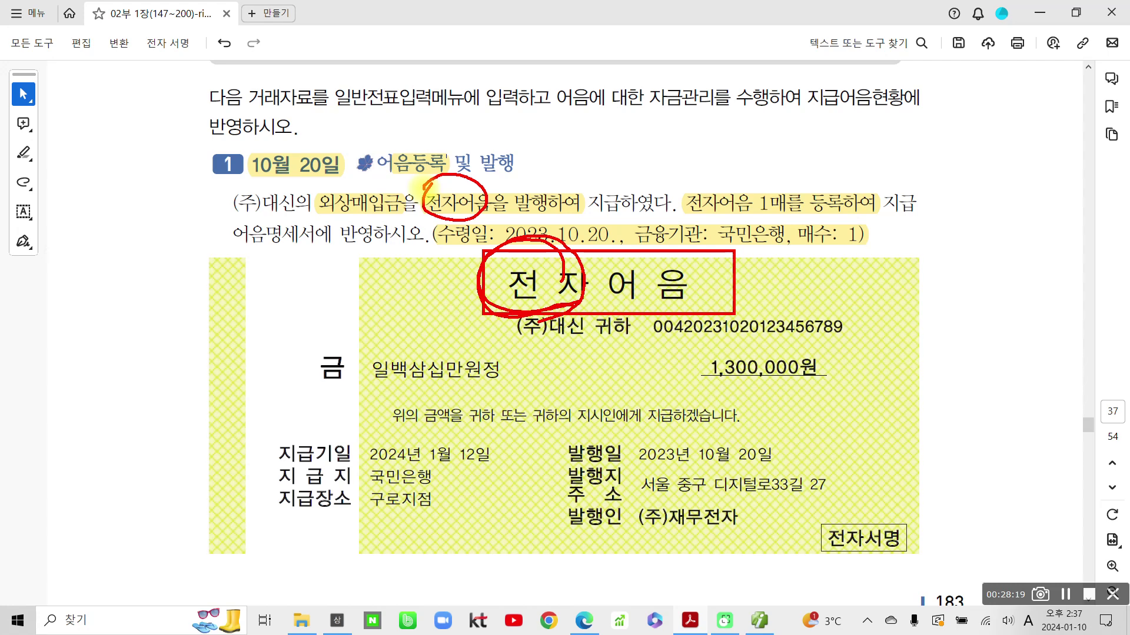
{"action": "key", "text": "Escape"}
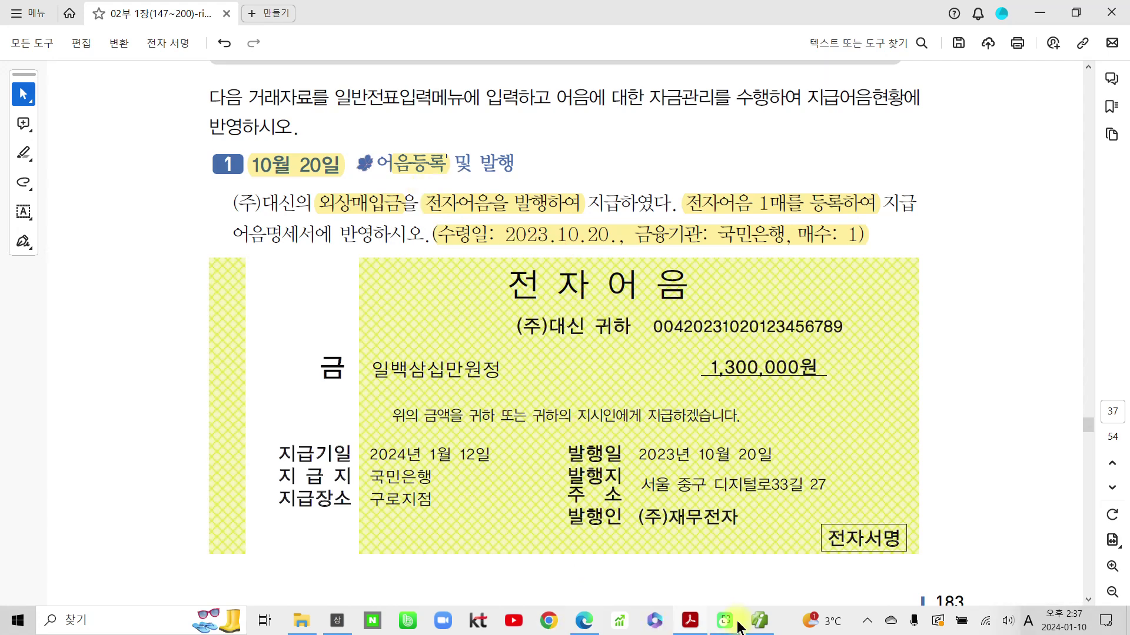
Return to the accounting program and set 어음종류 to 4.전자 in 어음책등록.
{"action": "left_click", "coordinate": [760, 620]}
{"action": "left_click", "coordinate": [557, 264]}
{"action": "left_click", "coordinate": [561, 262]}
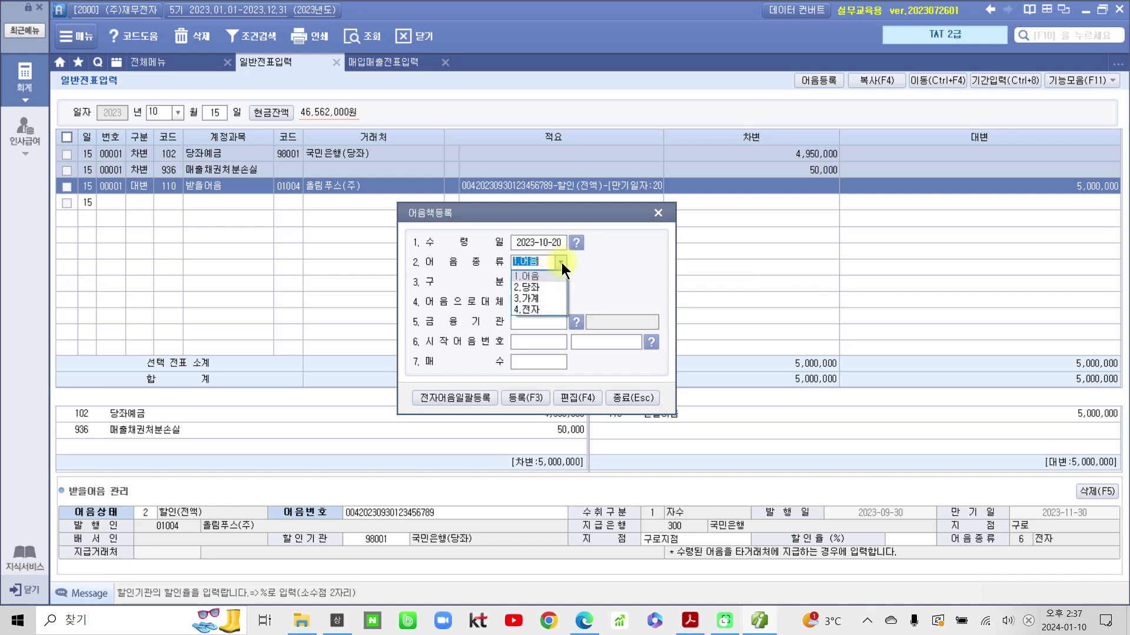
{"action": "left_click", "coordinate": [532, 311]}
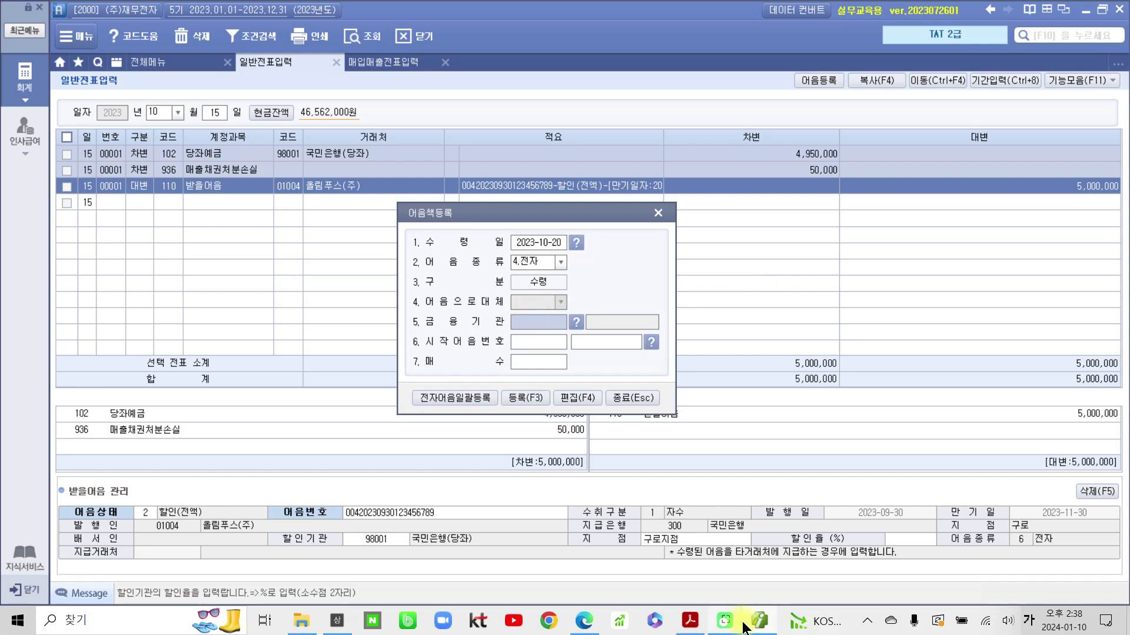
Switch back to the exercise PDF and compare the 전자 wording in the note's title with 약속.
{"action": "left_click", "coordinate": [688, 623]}
{"action": "key", "text": "ctrl+2"}
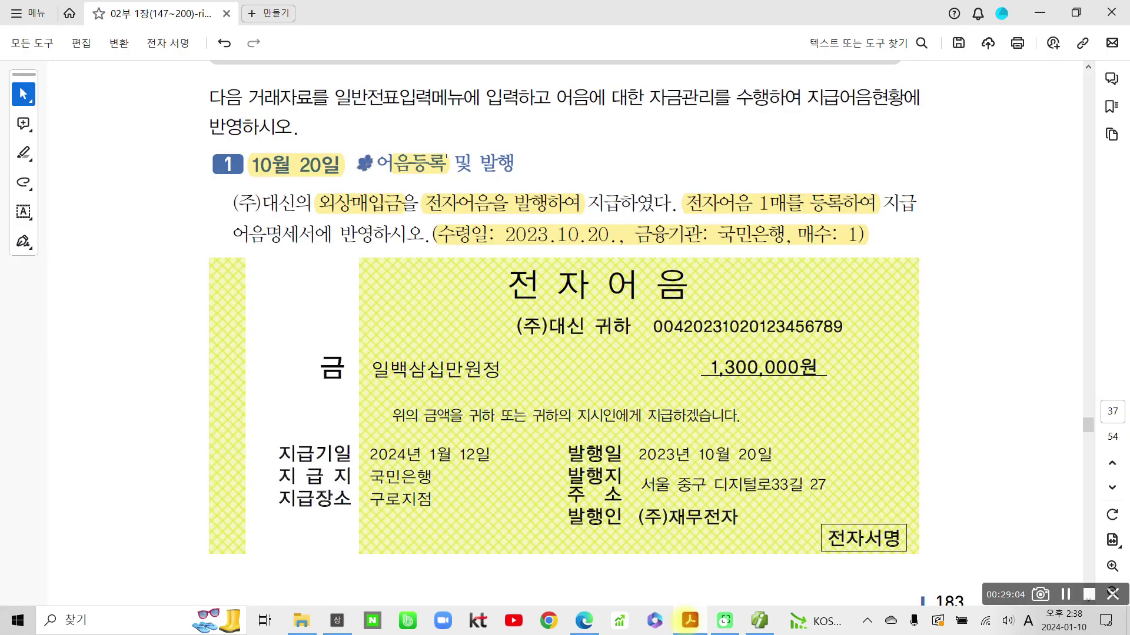
{"action": "left_click_drag", "start_coordinate": [580, 298], "coordinate": [581, 293]}
{"action": "mouse_move", "coordinate": [511, 324]}
{"action": "left_mouse_down"}
{"action": "mouse_move", "coordinate": [493, 342]}
{"action": "mouse_move", "coordinate": [513, 340]}
{"action": "left_mouse_up"}
{"action": "mouse_move", "coordinate": [533, 308]}
{"action": "left_mouse_down"}
{"action": "mouse_move", "coordinate": [533, 345]}
{"action": "mouse_move", "coordinate": [565, 318]}
{"action": "mouse_move", "coordinate": [578, 330]}
{"action": "left_mouse_up"}
{"action": "left_click_drag", "start_coordinate": [512, 363], "coordinate": [534, 388]}
{"action": "mouse_move", "coordinate": [583, 318]}
{"action": "left_mouse_down"}
{"action": "mouse_move", "coordinate": [561, 347]}
{"action": "mouse_move", "coordinate": [597, 336]}
{"action": "mouse_move", "coordinate": [590, 349]}
{"action": "left_mouse_up"}
{"action": "left_click_drag", "start_coordinate": [571, 372], "coordinate": [587, 385]}
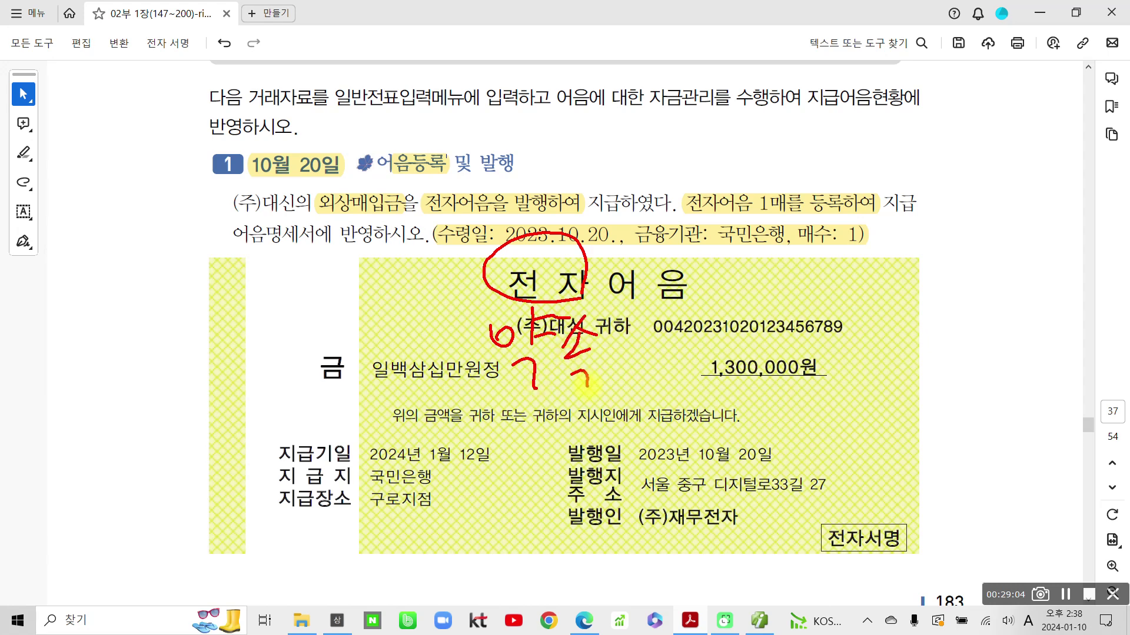
{"action": "key", "text": "ctrl+2"}
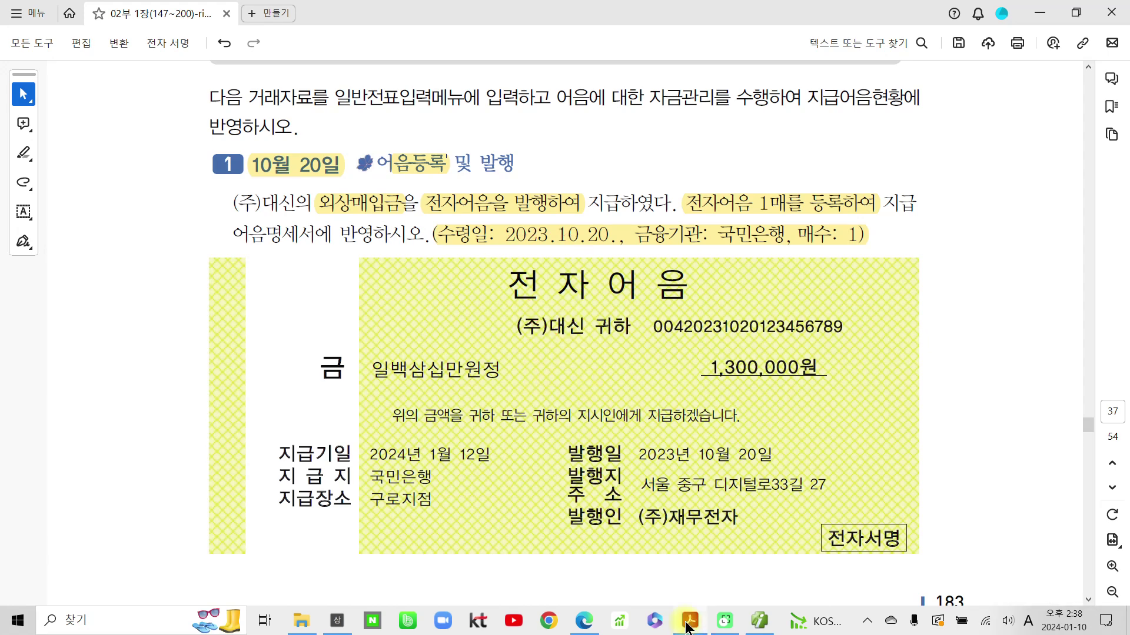
Return to 어음책등록 in the accounting program and set 금융기관 to 98001 국민은행(당좌).
{"action": "left_click", "coordinate": [756, 622]}
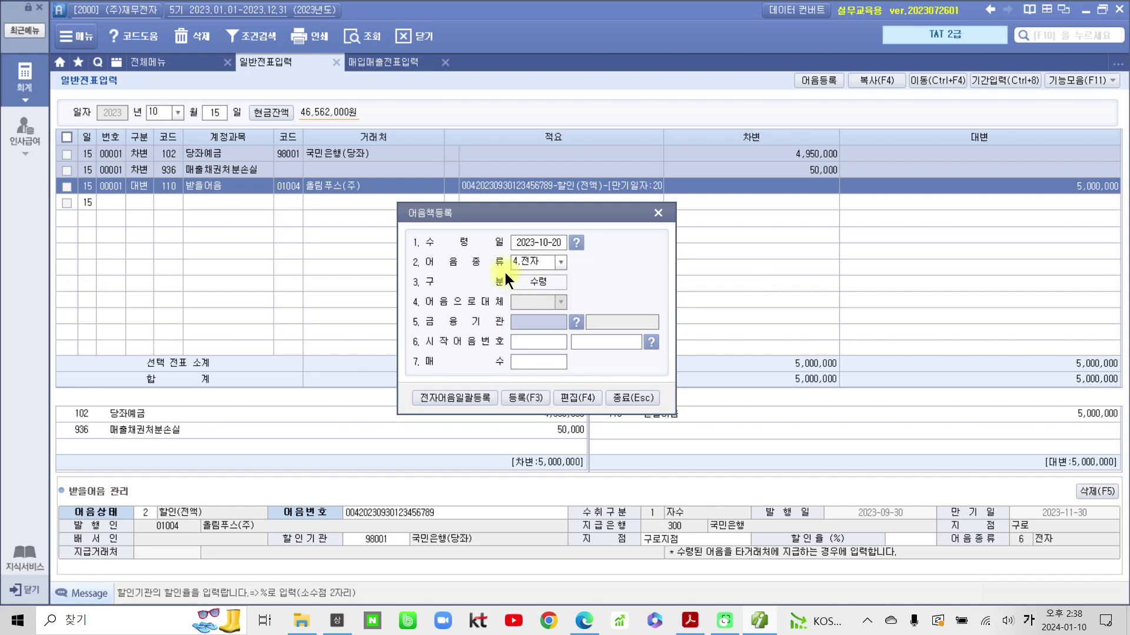
{"action": "left_click", "coordinate": [572, 322]}
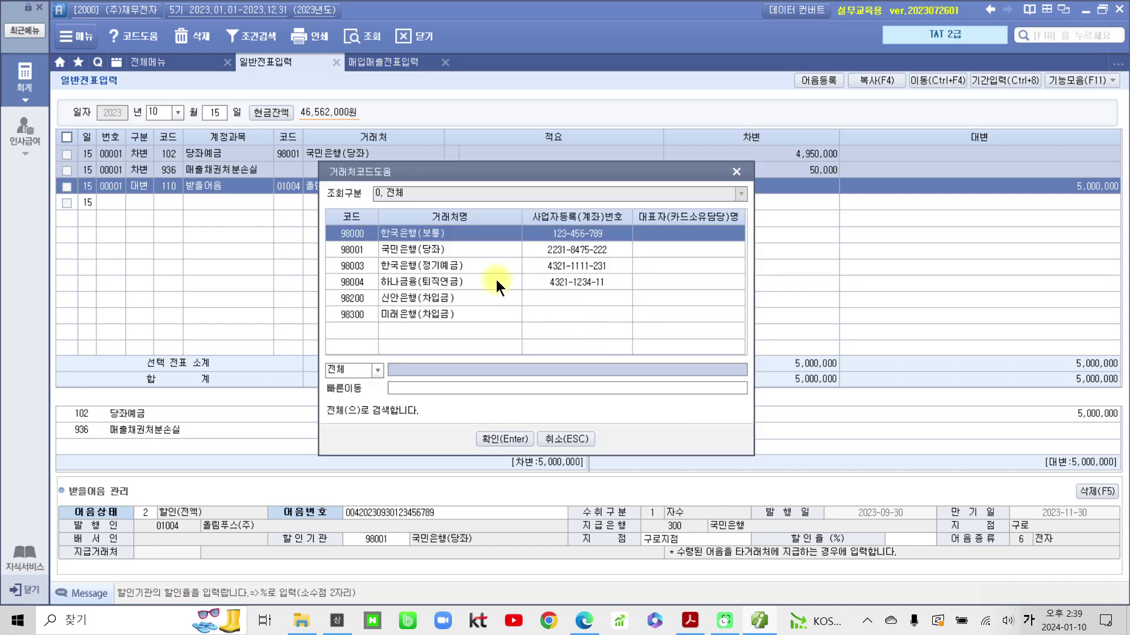
{"action": "left_click", "coordinate": [453, 254]}
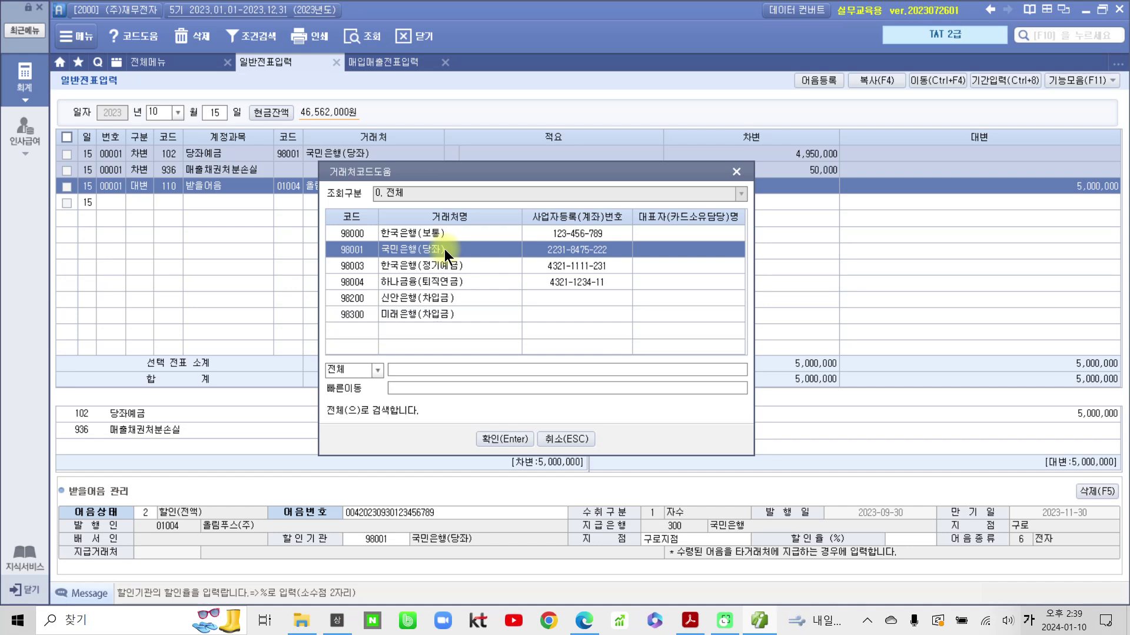
{"action": "left_click", "coordinate": [509, 439]}
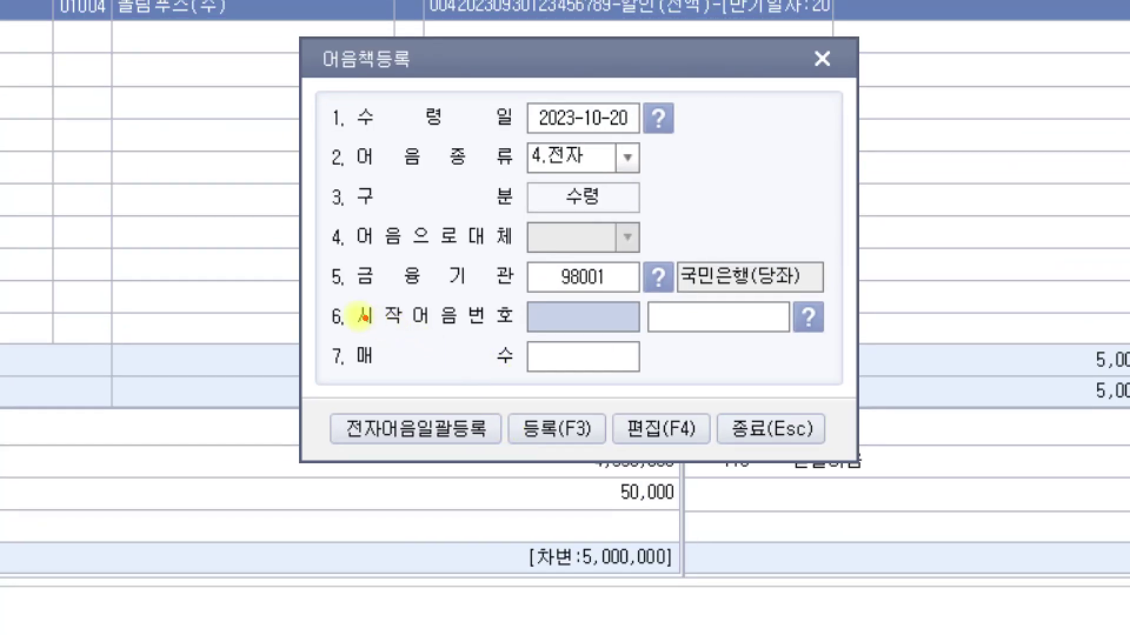
Examine the two-part 시작어음번호 entry, using 다라20231217 as an example of separating the letters from the digits.
{"action": "mouse_move", "coordinate": [307, 292]}
{"action": "left_mouse_down"}
{"action": "mouse_move", "coordinate": [632, 348]}
{"action": "mouse_move", "coordinate": [848, 346]}
{"action": "left_mouse_up"}
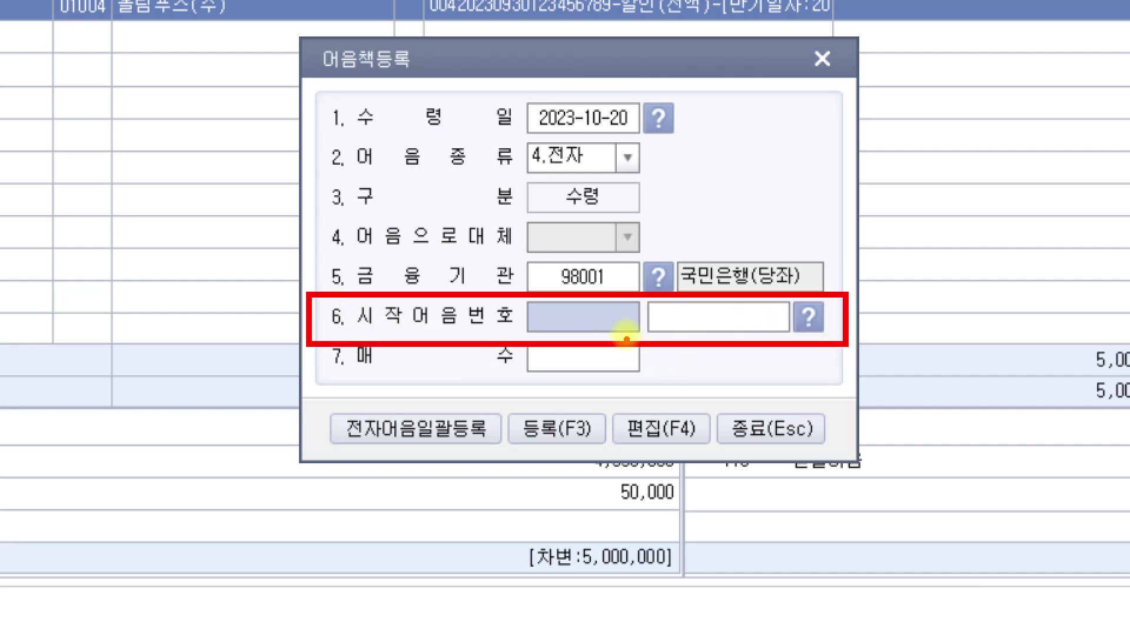
{"action": "mouse_move", "coordinate": [589, 311]}
{"action": "left_mouse_down"}
{"action": "mouse_move", "coordinate": [590, 321]}
{"action": "mouse_move", "coordinate": [601, 312]}
{"action": "mouse_move", "coordinate": [588, 304]}
{"action": "left_mouse_up"}
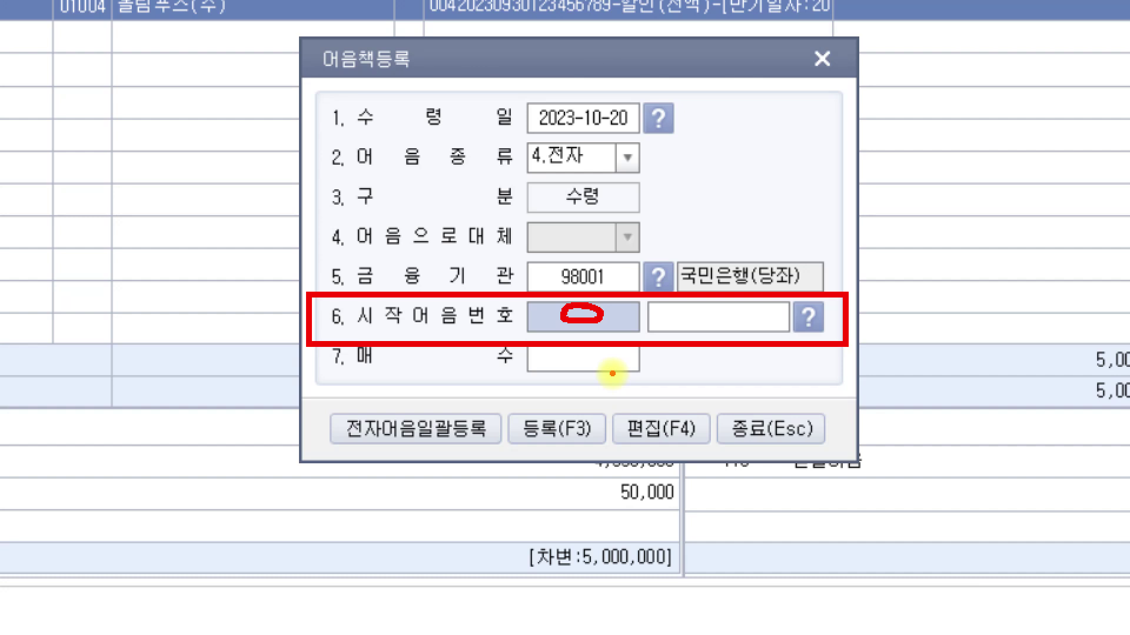
{"action": "mouse_move", "coordinate": [753, 149]}
{"action": "left_mouse_down"}
{"action": "mouse_move", "coordinate": [780, 143]}
{"action": "mouse_move", "coordinate": [774, 178]}
{"action": "mouse_move", "coordinate": [785, 179]}
{"action": "left_mouse_up"}
{"action": "mouse_move", "coordinate": [794, 131]}
{"action": "left_mouse_down"}
{"action": "mouse_move", "coordinate": [793, 205]}
{"action": "mouse_move", "coordinate": [813, 171]}
{"action": "mouse_move", "coordinate": [854, 159]}
{"action": "mouse_move", "coordinate": [823, 162]}
{"action": "mouse_move", "coordinate": [850, 188]}
{"action": "left_mouse_up"}
{"action": "mouse_move", "coordinate": [859, 126]}
{"action": "left_mouse_down"}
{"action": "mouse_move", "coordinate": [856, 209]}
{"action": "mouse_move", "coordinate": [879, 168]}
{"action": "mouse_move", "coordinate": [925, 189]}
{"action": "mouse_move", "coordinate": [950, 158]}
{"action": "mouse_move", "coordinate": [980, 183]}
{"action": "left_mouse_up"}
{"action": "left_click_drag", "start_coordinate": [986, 138], "coordinate": [1003, 184]}
{"action": "left_click_drag", "start_coordinate": [1024, 144], "coordinate": [1014, 191]}
{"action": "mouse_move", "coordinate": [1034, 141]}
{"action": "left_mouse_down"}
{"action": "mouse_move", "coordinate": [1036, 159]}
{"action": "mouse_move", "coordinate": [1108, 201]}
{"action": "left_mouse_up"}
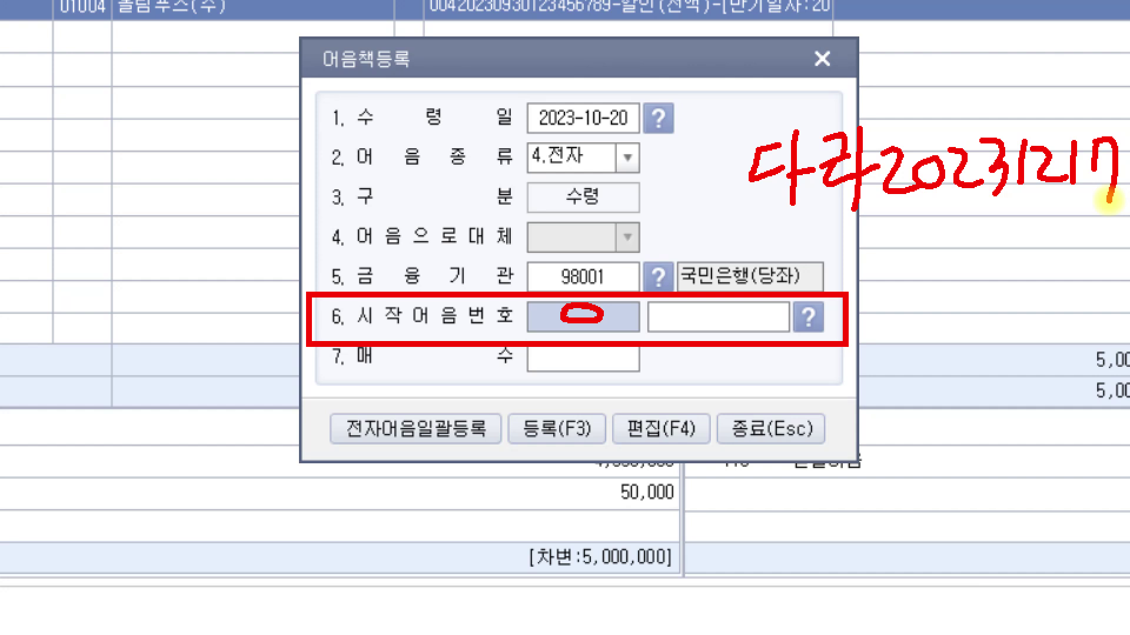
{"action": "mouse_move", "coordinate": [847, 235]}
{"action": "left_mouse_down"}
{"action": "mouse_move", "coordinate": [774, 228]}
{"action": "mouse_move", "coordinate": [877, 144]}
{"action": "mouse_move", "coordinate": [838, 235]}
{"action": "mouse_move", "coordinate": [600, 225]}
{"action": "mouse_move", "coordinate": [605, 297]}
{"action": "mouse_move", "coordinate": [588, 292]}
{"action": "mouse_move", "coordinate": [591, 311]}
{"action": "left_mouse_up"}
{"action": "mouse_move", "coordinate": [1007, 211]}
{"action": "left_mouse_down"}
{"action": "mouse_move", "coordinate": [941, 89]}
{"action": "mouse_move", "coordinate": [1085, 200]}
{"action": "mouse_move", "coordinate": [788, 268]}
{"action": "mouse_move", "coordinate": [737, 312]}
{"action": "mouse_move", "coordinate": [743, 320]}
{"action": "left_mouse_up"}
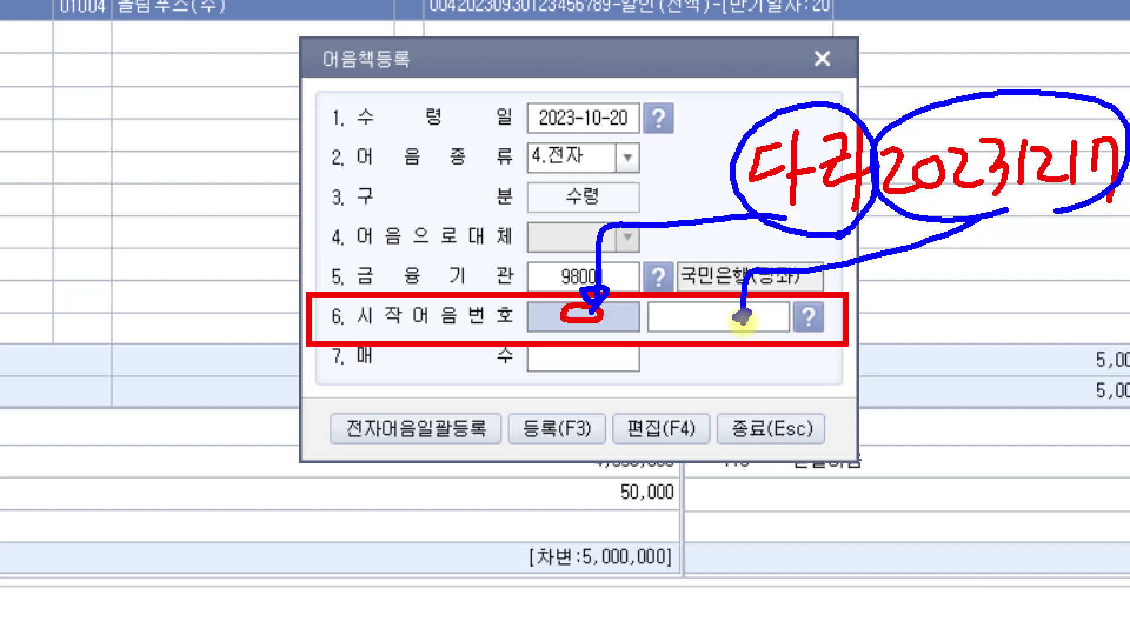
{"action": "key", "text": "Escape"}
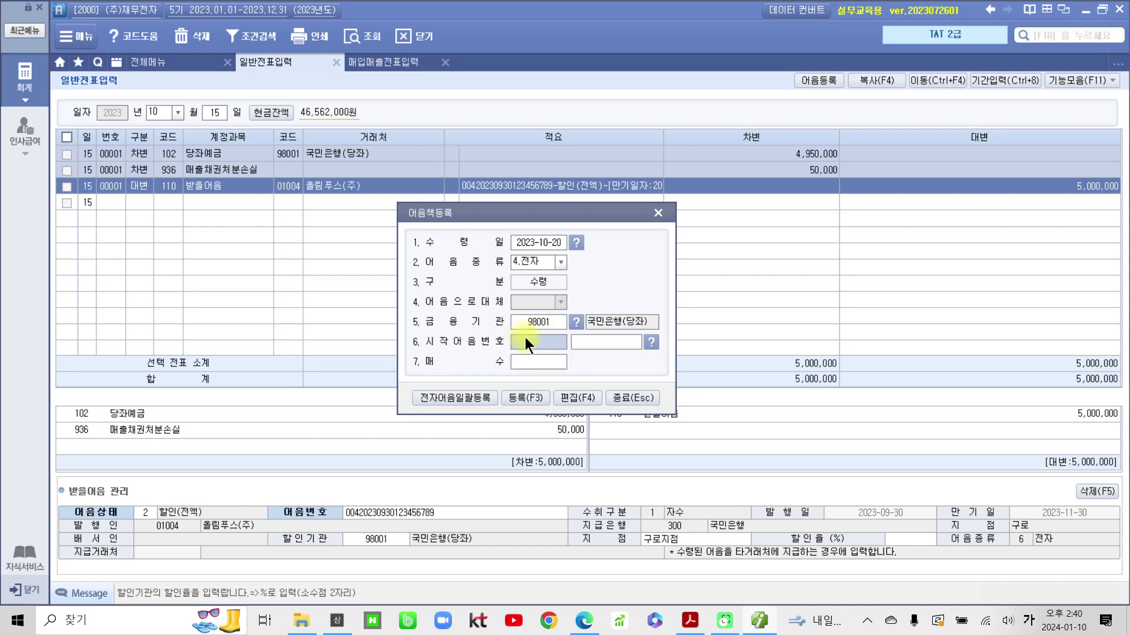
{"action": "left_click", "coordinate": [598, 341]}
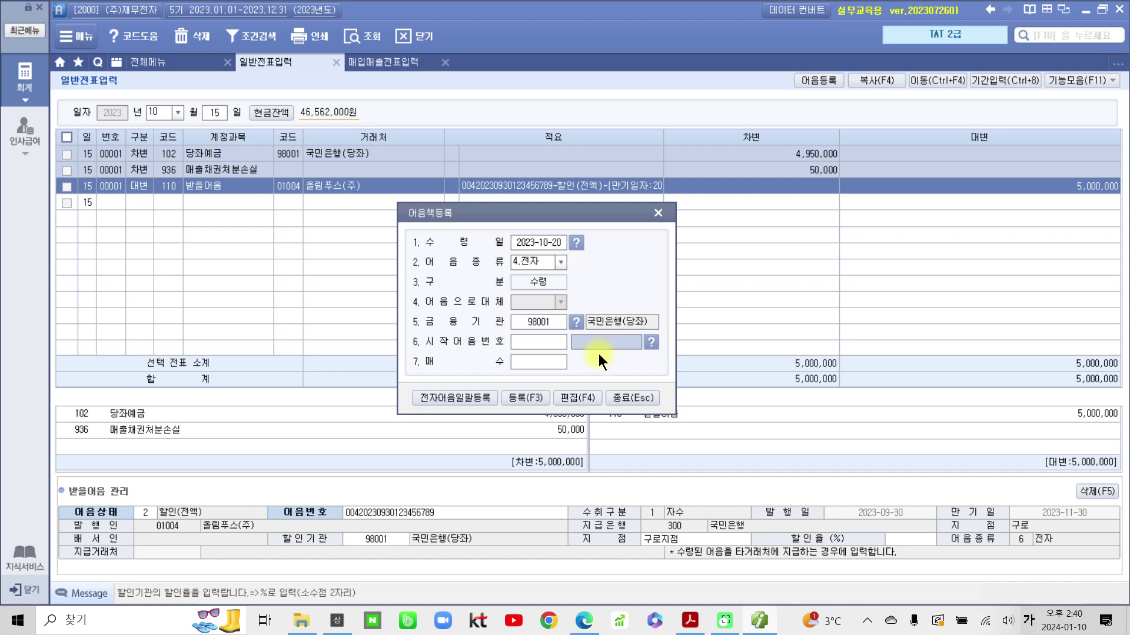
{"action": "type", "text": "004"}
{"action": "type", "text": "2023102"}
{"action": "type", "text": "0"}
{"action": "type", "text": "123456"}
{"action": "type", "text": "789"}
{"action": "key", "text": "Return"}
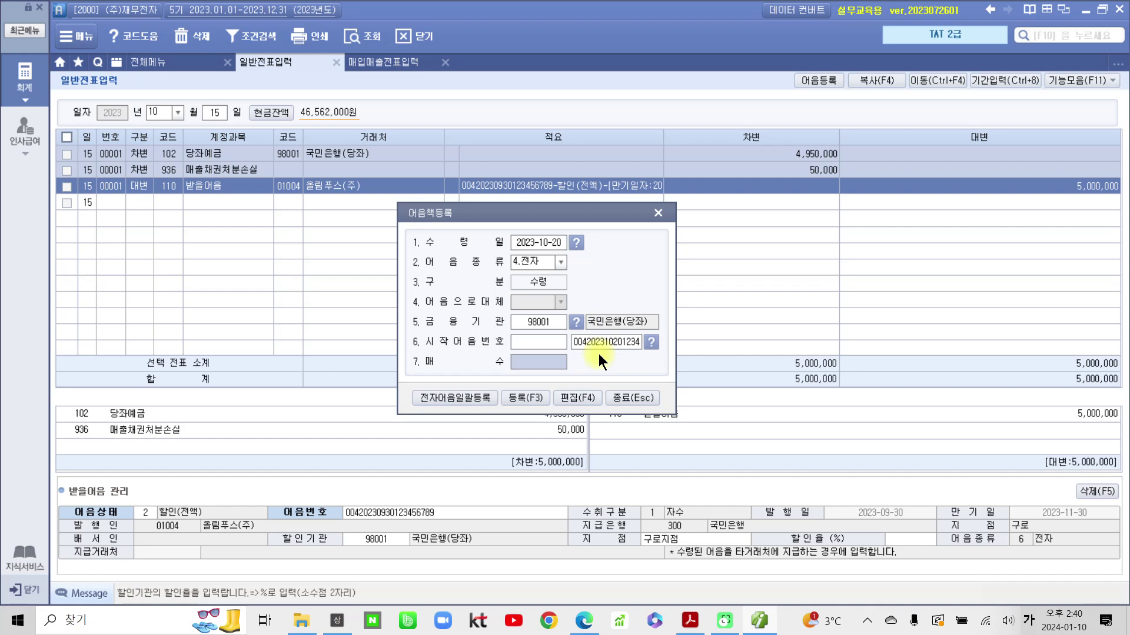
Set 매수 to 1, register the note, and decline to continue registering more notes.
{"action": "key", "text": "Return"}
{"action": "type", "text": "1"}
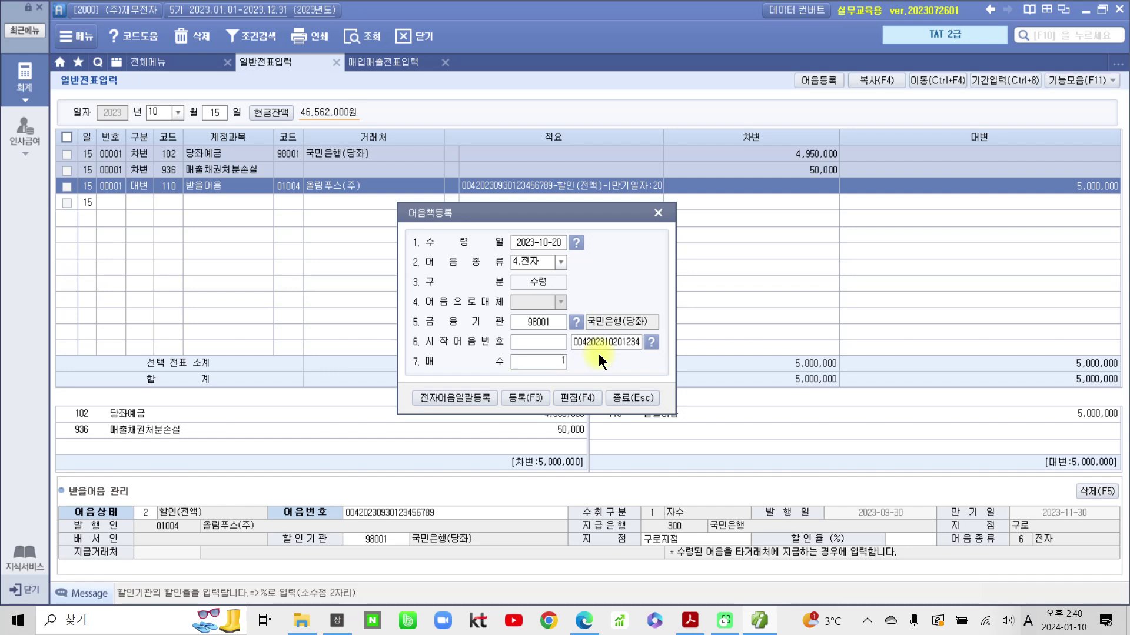
{"action": "key", "text": "Return"}
{"action": "left_click", "coordinate": [521, 397]}
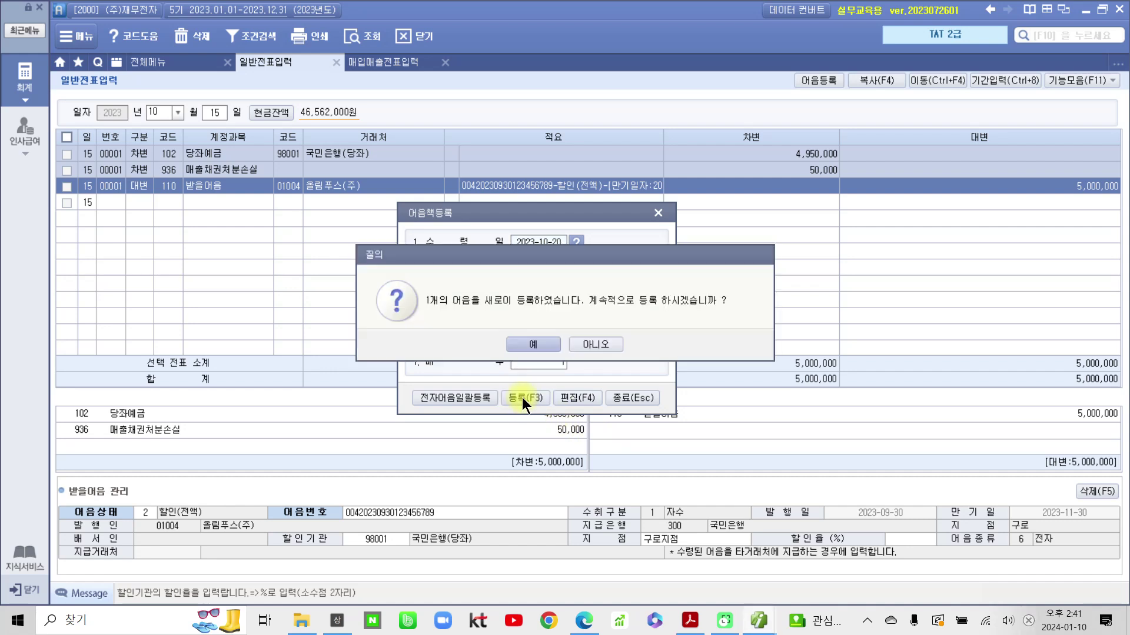
{"action": "left_click_drag", "start_coordinate": [470, 258], "coordinate": [278, 321]}
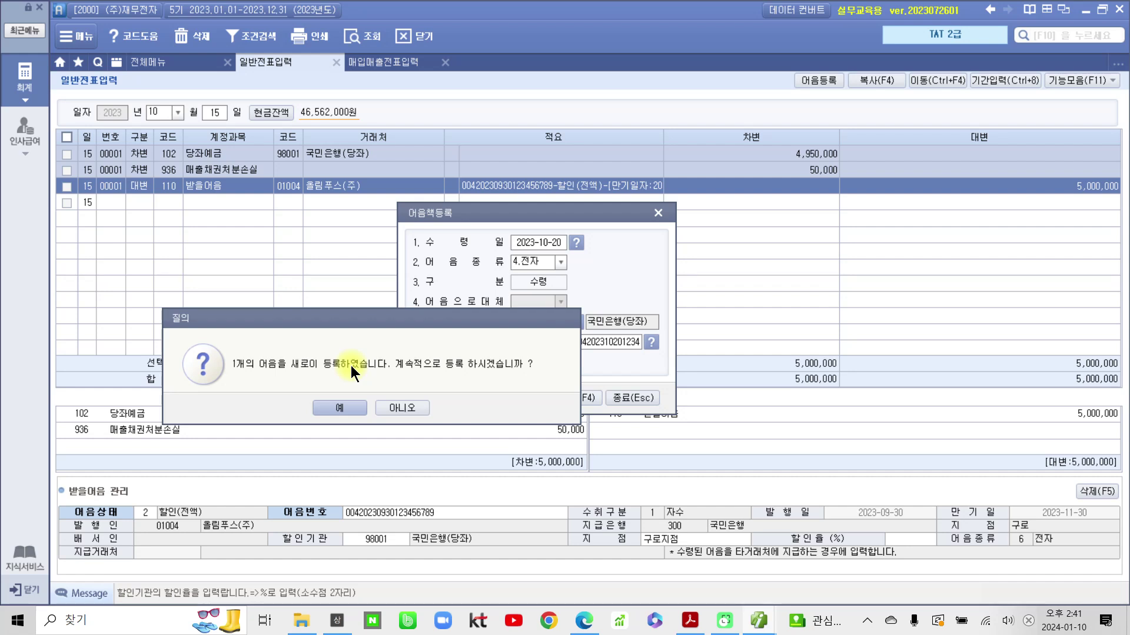
{"action": "left_click", "coordinate": [418, 407]}
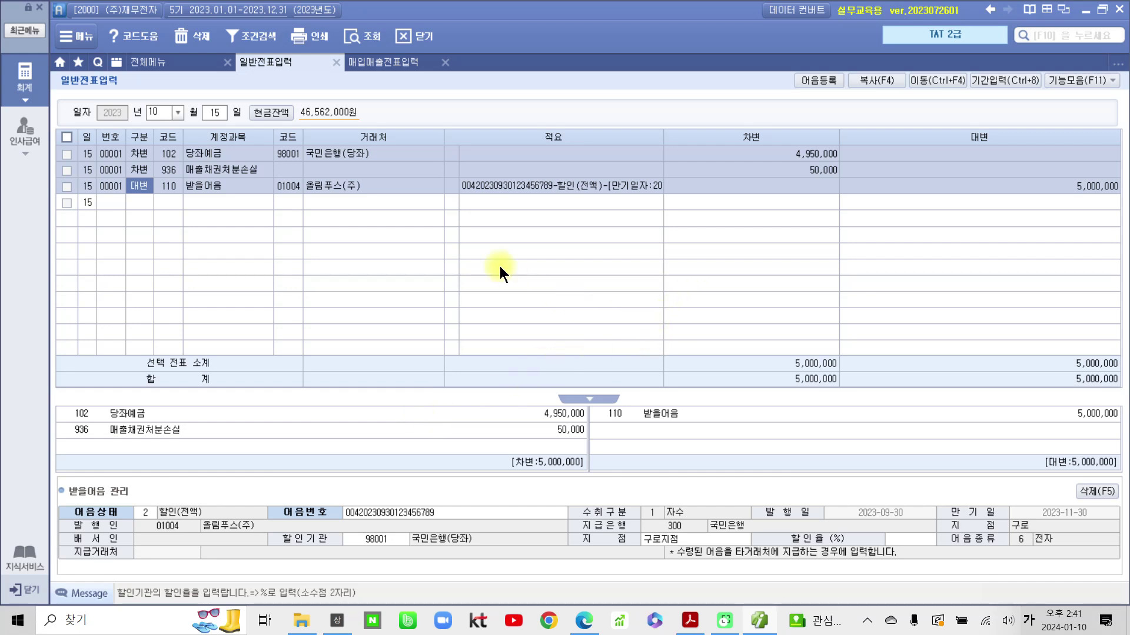
Set the 일반전표입력 date to October 20 and start a 차변 line with account 251 외상매입금.
{"action": "left_click", "coordinate": [217, 112]}
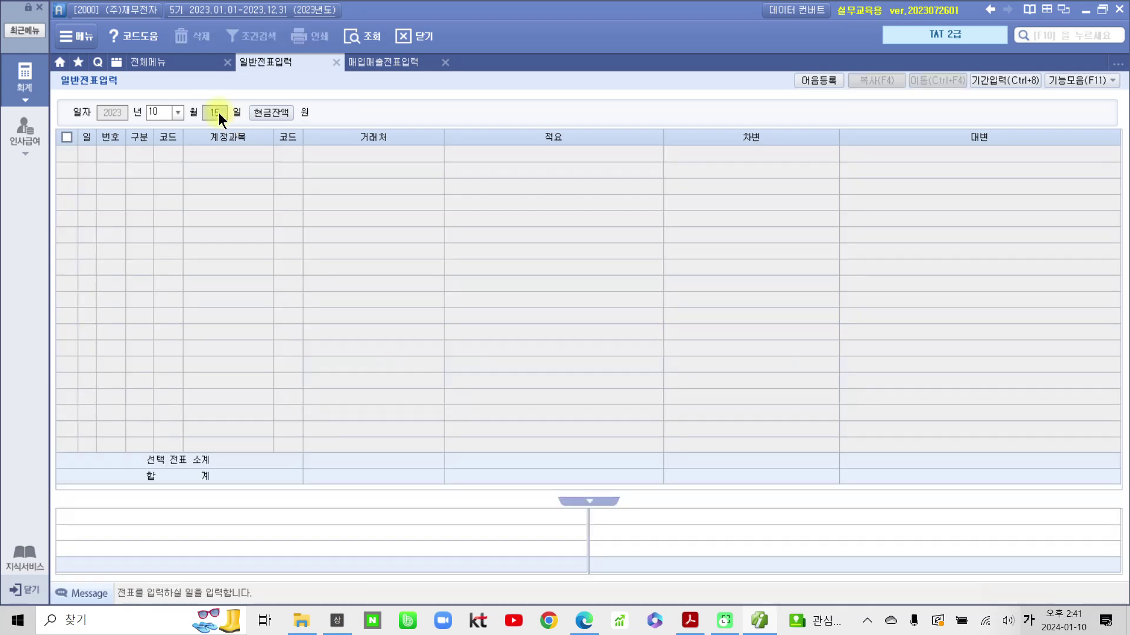
{"action": "type", "text": "20"}
{"action": "key", "text": "Return"}
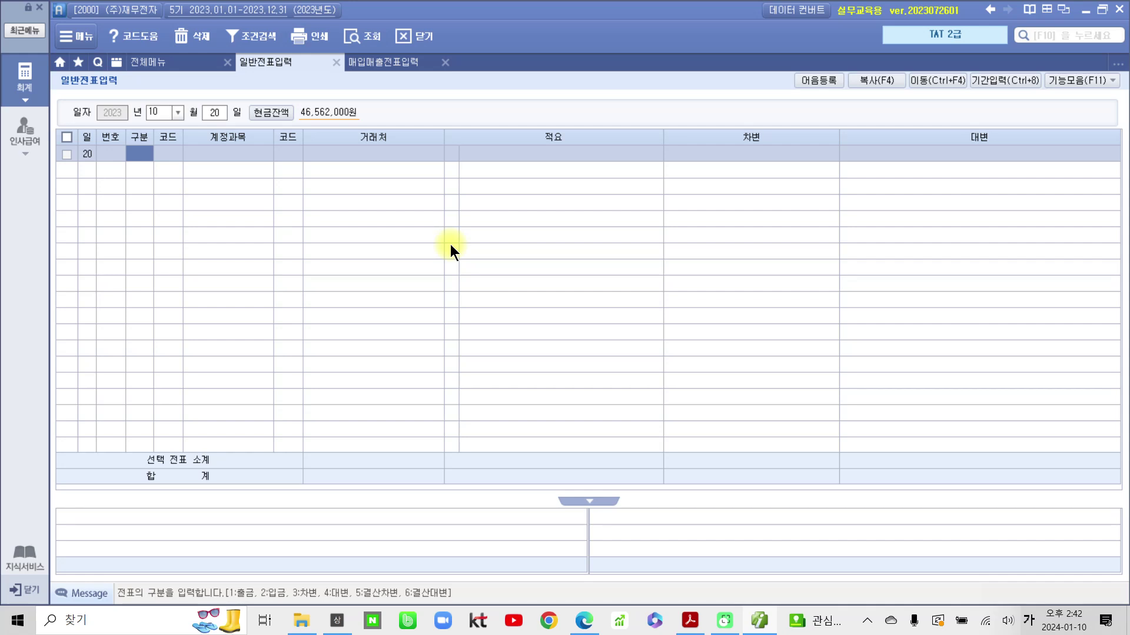
{"action": "type", "text": "3"}
{"action": "key", "text": "Return"}
{"action": "type", "text": "251"}
{"action": "key", "text": "Return"}
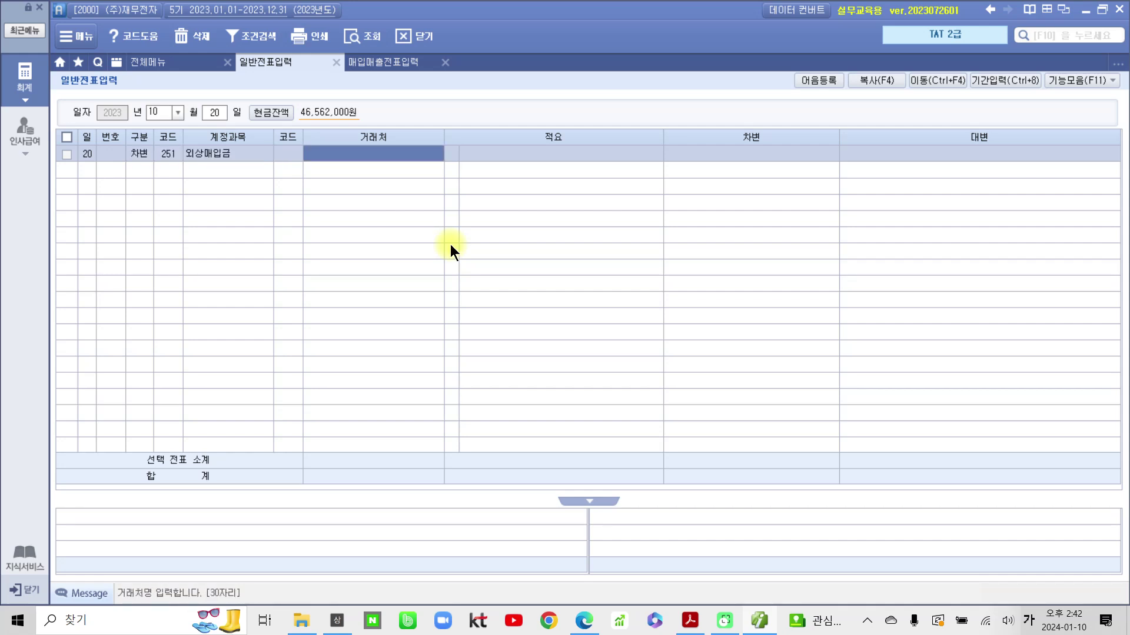
Set the 외상매입금 line's 거래처 to 02001 (주)대신 and its debit amount to 1,300,000.
{"action": "key", "text": "Left"}
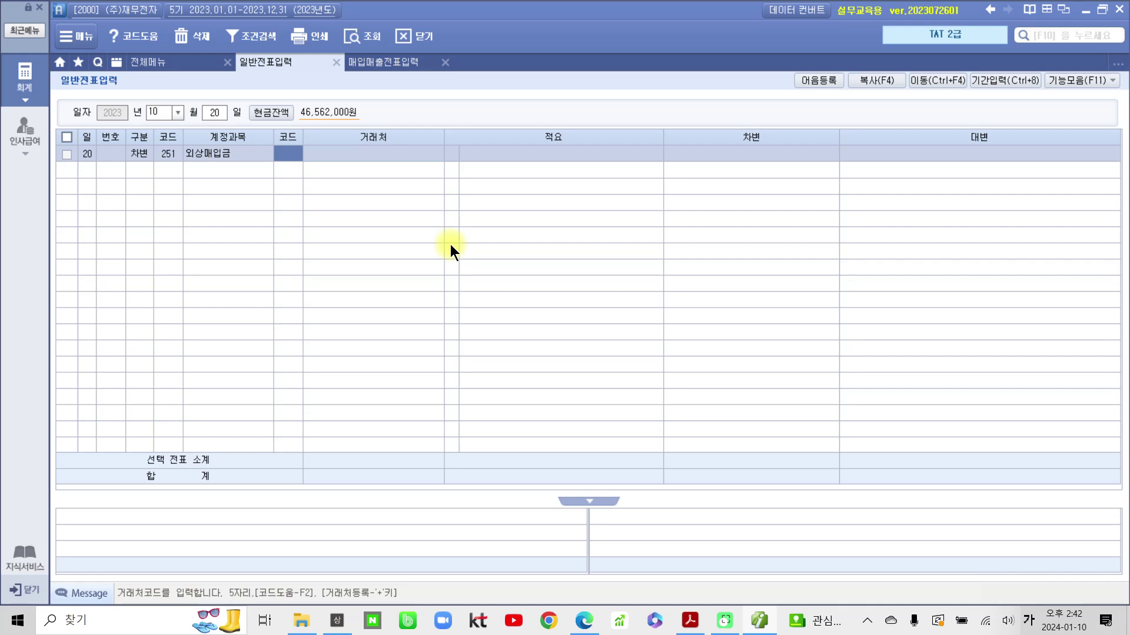
{"action": "key", "text": "Return"}
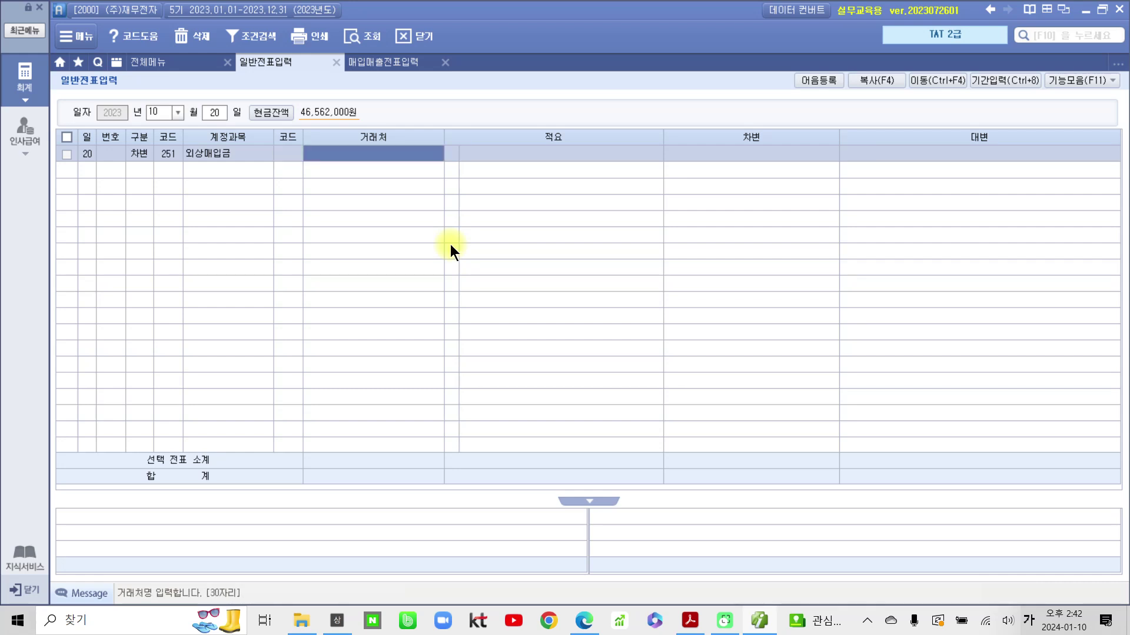
{"action": "key", "text": "Left"}
{"action": "type", "text": "대신"}
{"action": "key", "text": "Return"}
{"action": "key", "text": "Return"}
{"action": "key", "text": "Return"}
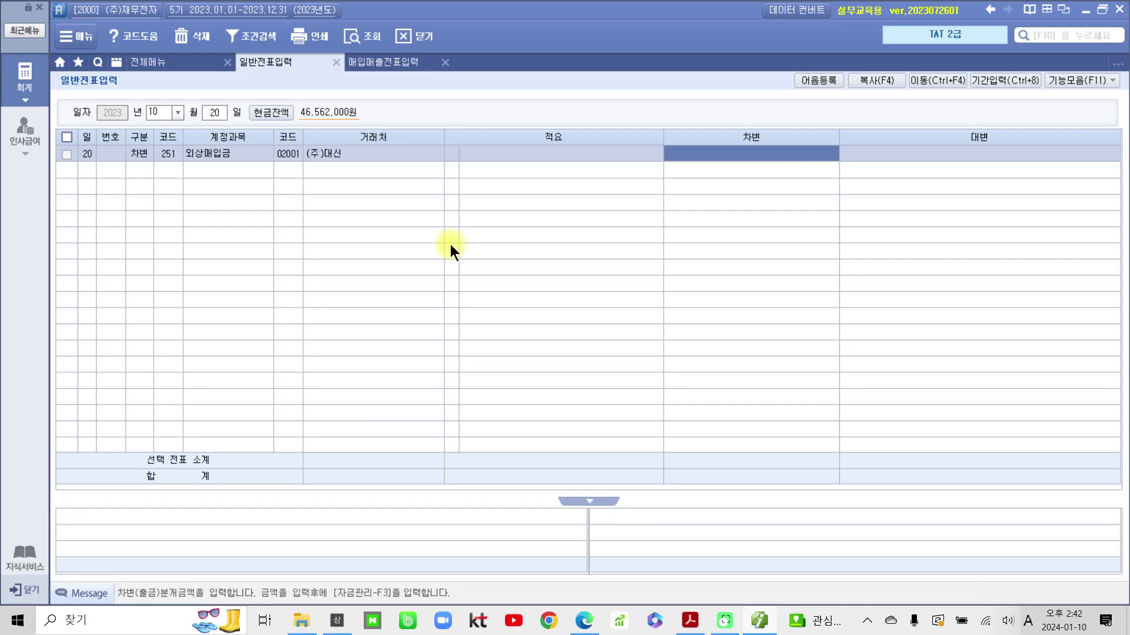
{"action": "type", "text": "1300000"}
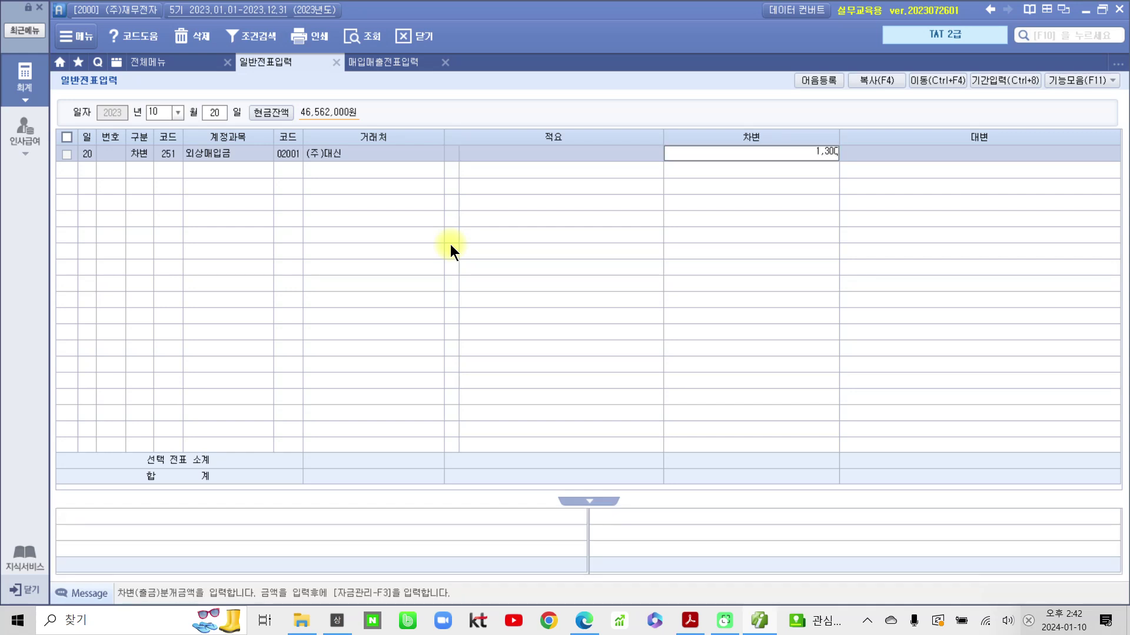
{"action": "key", "text": "Return"}
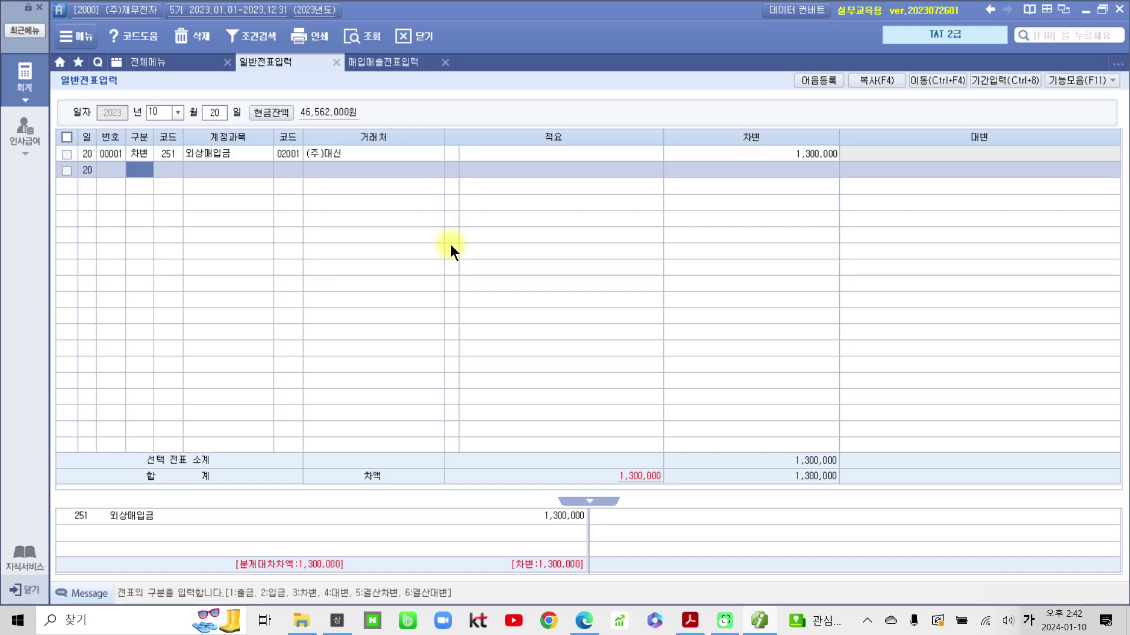
Add a 대변 line for account 252 지급어음 with 거래처 02001 (주)대신 and a credit amount of 1,300,000.
{"action": "key", "text": "4"}
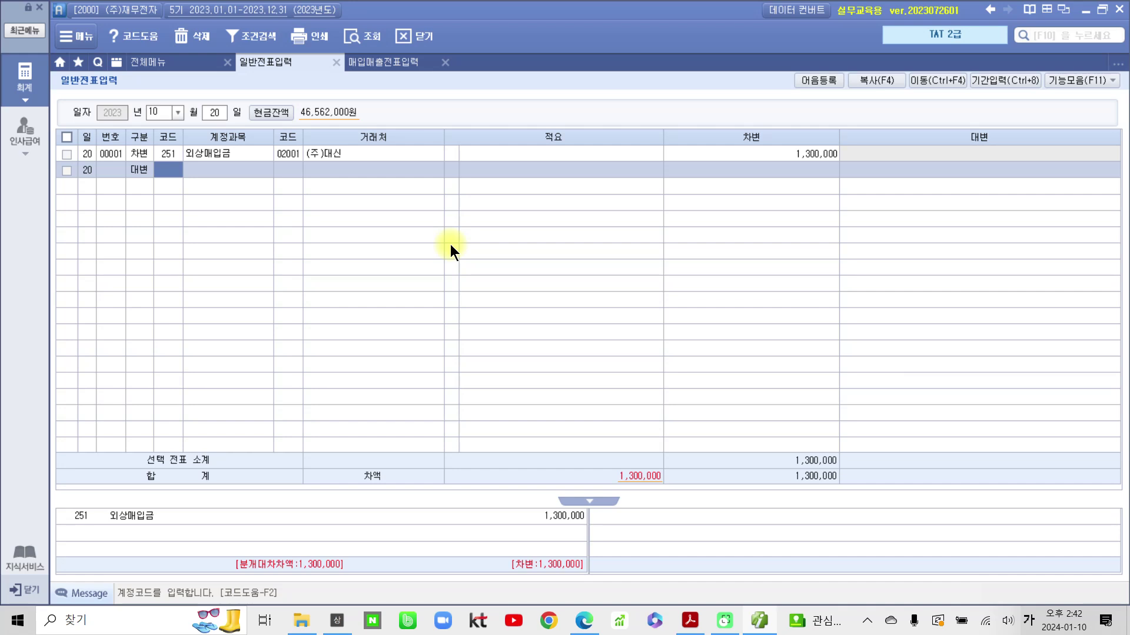
{"action": "type", "text": "252"}
{"action": "key", "text": "Return"}
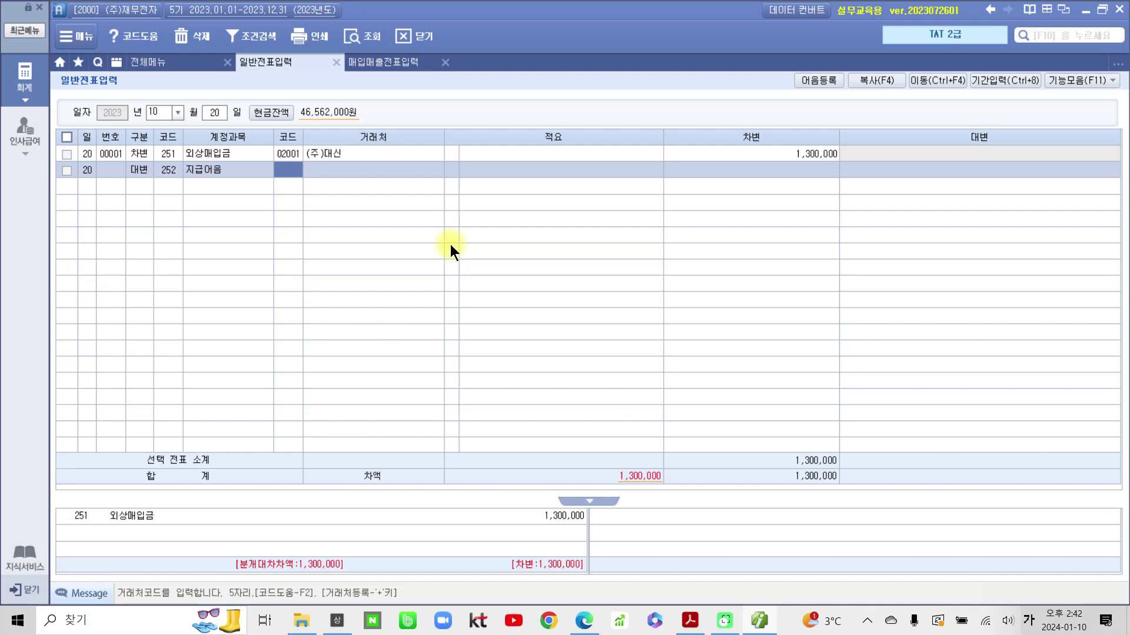
{"action": "type", "text": "02001"}
{"action": "key", "text": "Return"}
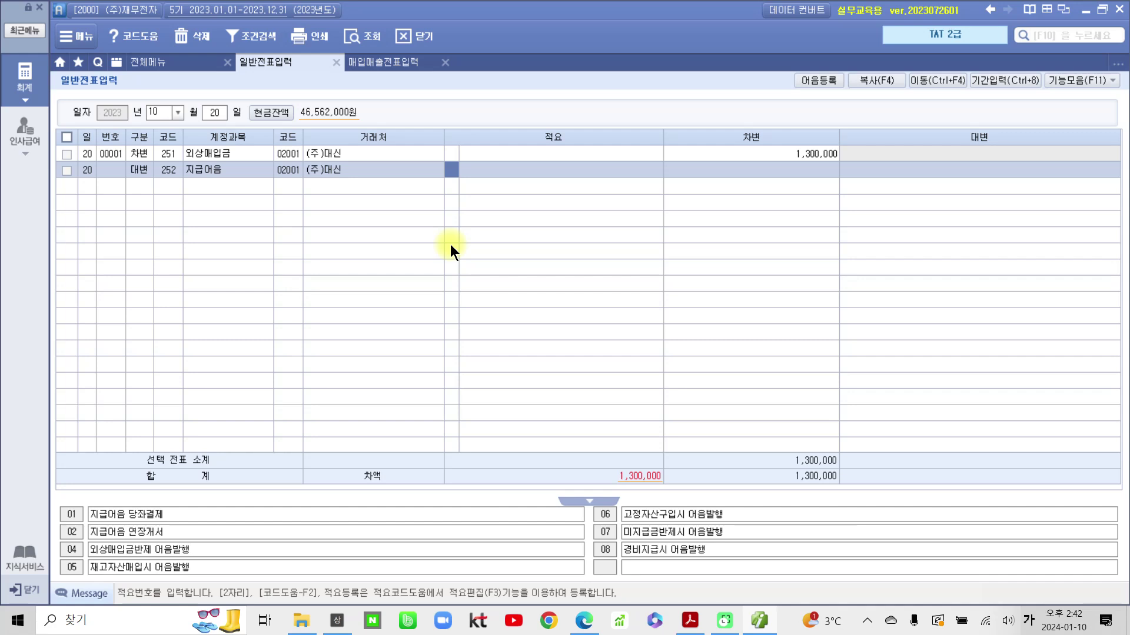
{"action": "key", "text": "Return"}
{"action": "key", "text": "Return"}
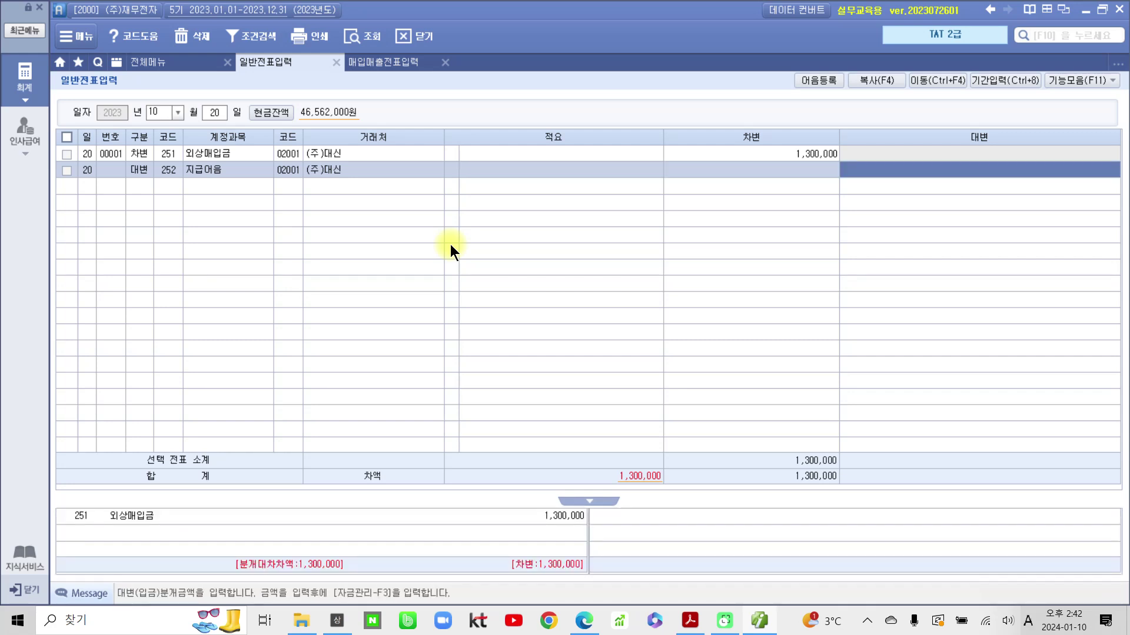
{"action": "type", "text": "130"}
{"action": "type", "text": "000"}
{"action": "key", "text": "Return"}
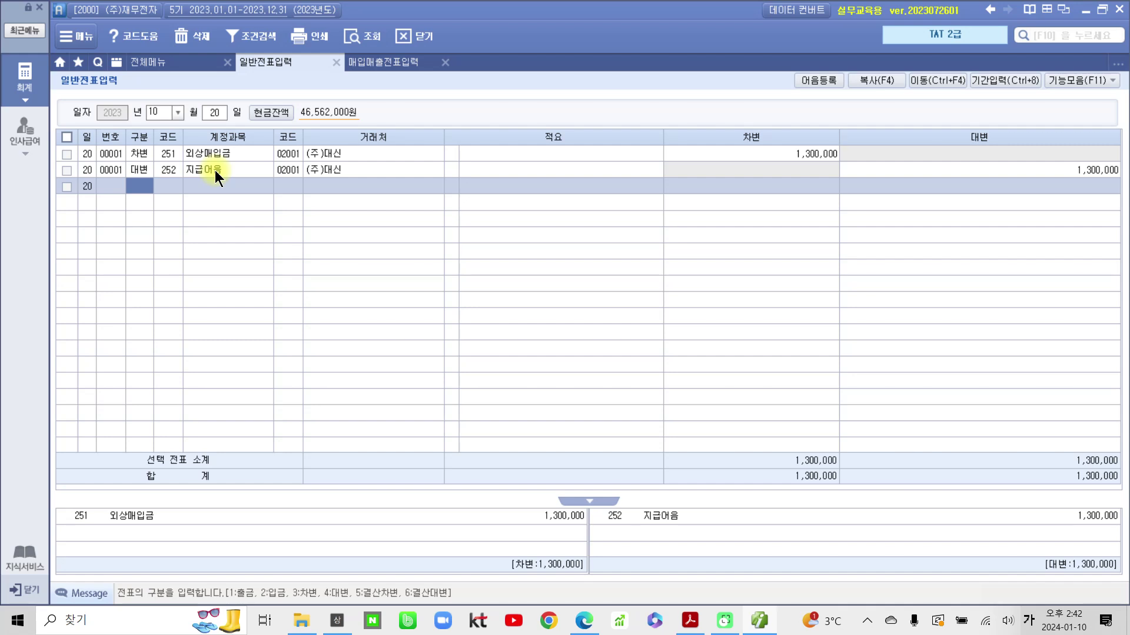
Open the 지급어음 관리 details for the October 20 지급어음 credit line.
{"action": "key", "text": "Up"}
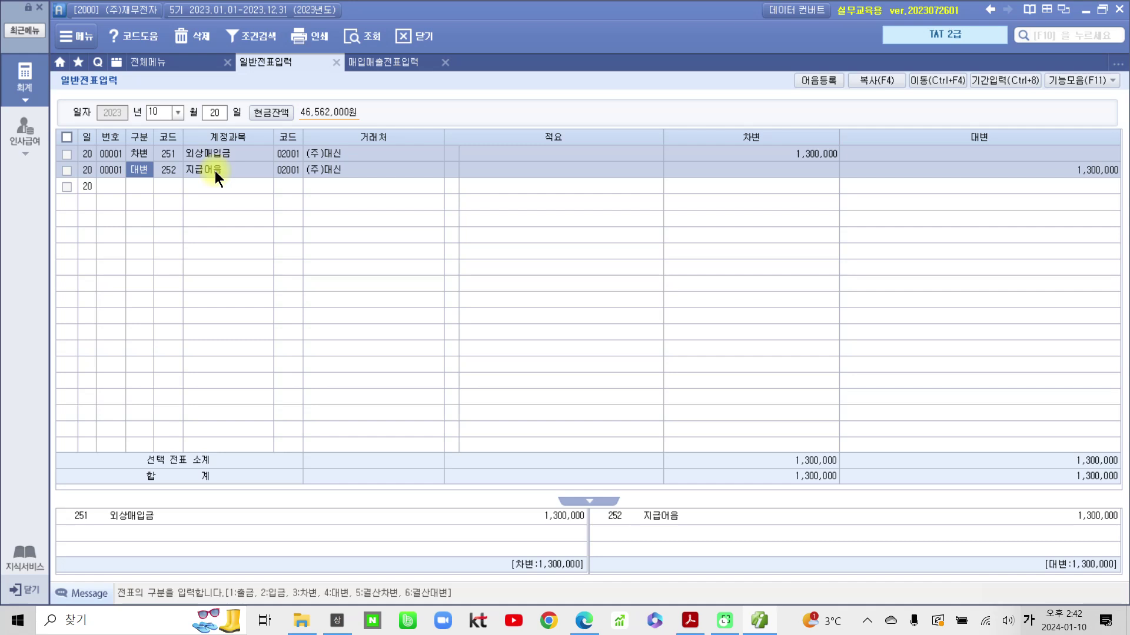
{"action": "key", "text": "Return"}
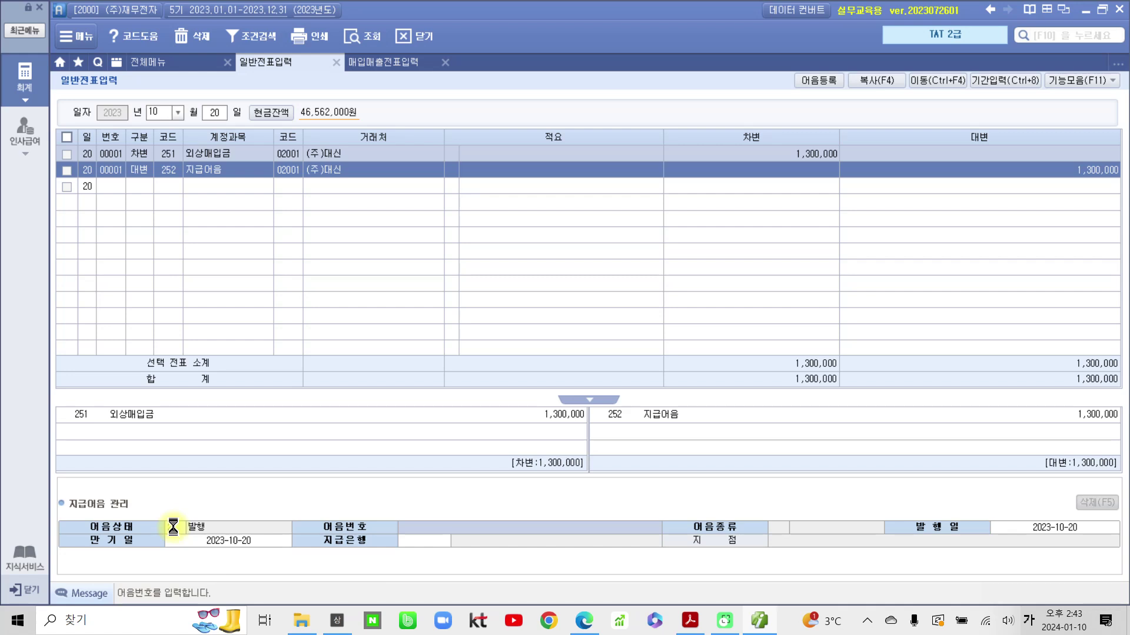
{"action": "mouse_move", "coordinate": [323, 500]}
{"action": "left_mouse_down"}
{"action": "mouse_move", "coordinate": [421, 536]}
{"action": "mouse_move", "coordinate": [694, 518]}
{"action": "mouse_move", "coordinate": [326, 493]}
{"action": "left_mouse_up"}
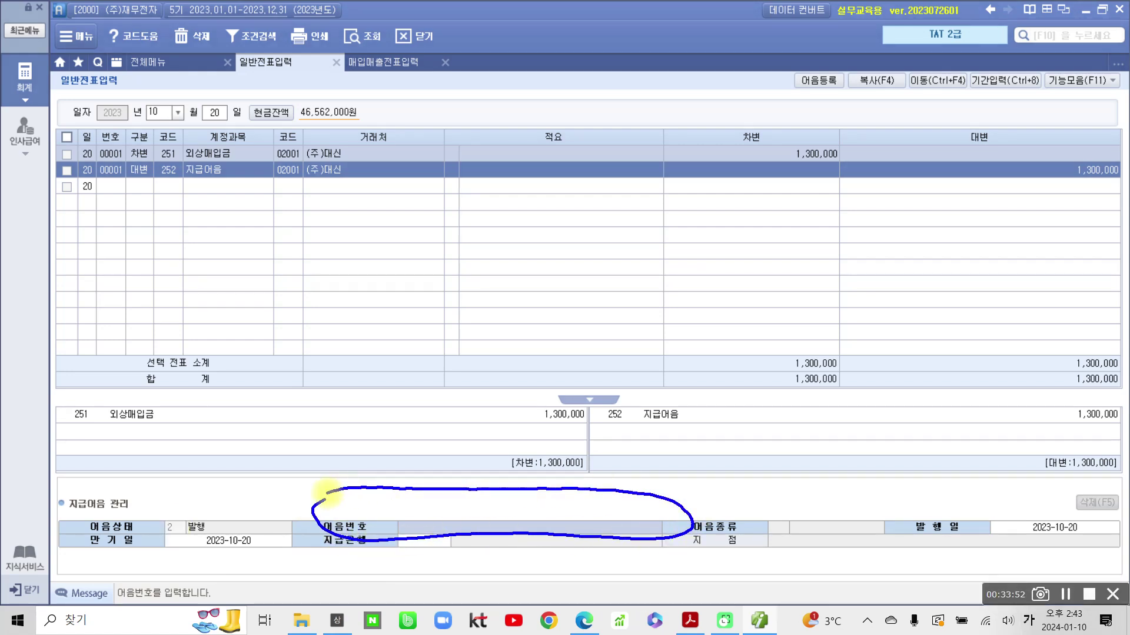
{"action": "mouse_move", "coordinate": [106, 176]}
{"action": "left_mouse_down"}
{"action": "mouse_move", "coordinate": [253, 189]}
{"action": "mouse_move", "coordinate": [145, 156]}
{"action": "mouse_move", "coordinate": [111, 170]}
{"action": "left_mouse_up"}
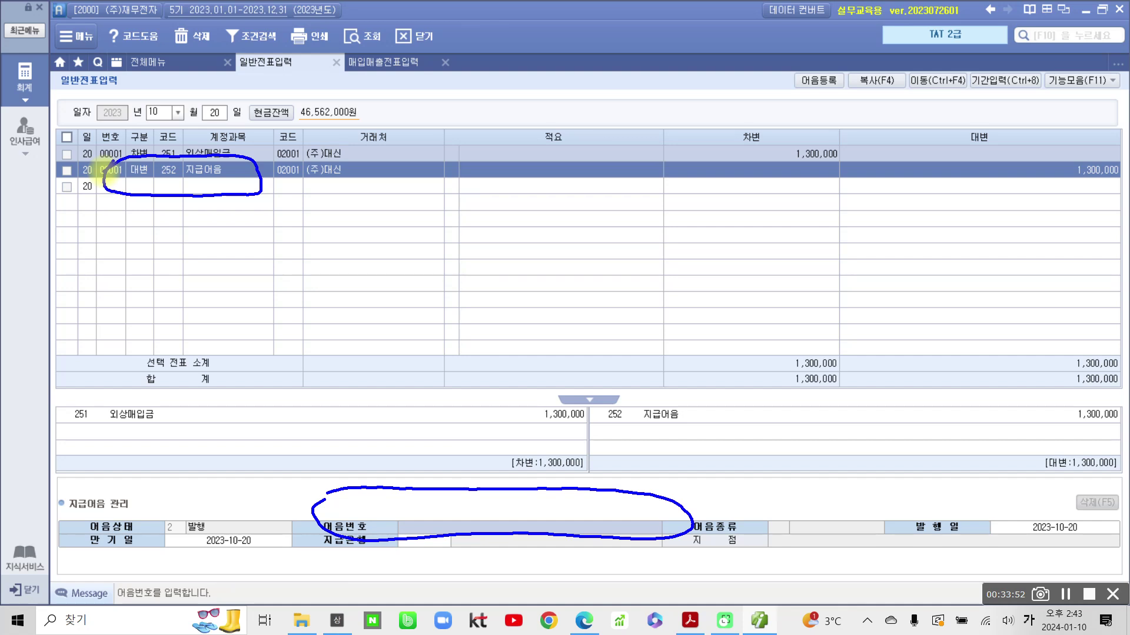
{"action": "mouse_move", "coordinate": [108, 493]}
{"action": "left_mouse_down"}
{"action": "mouse_move", "coordinate": [221, 542]}
{"action": "mouse_move", "coordinate": [97, 494]}
{"action": "left_mouse_up"}
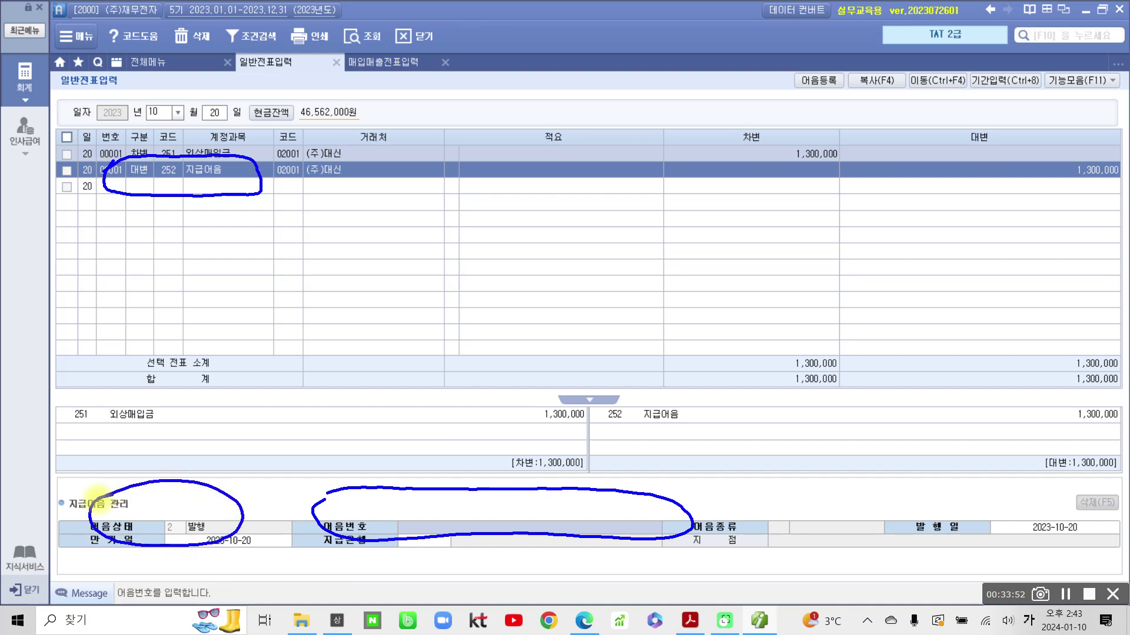
{"action": "left_click_drag", "start_coordinate": [253, 438], "coordinate": [233, 491]}
{"action": "left_click_drag", "start_coordinate": [209, 457], "coordinate": [268, 467]}
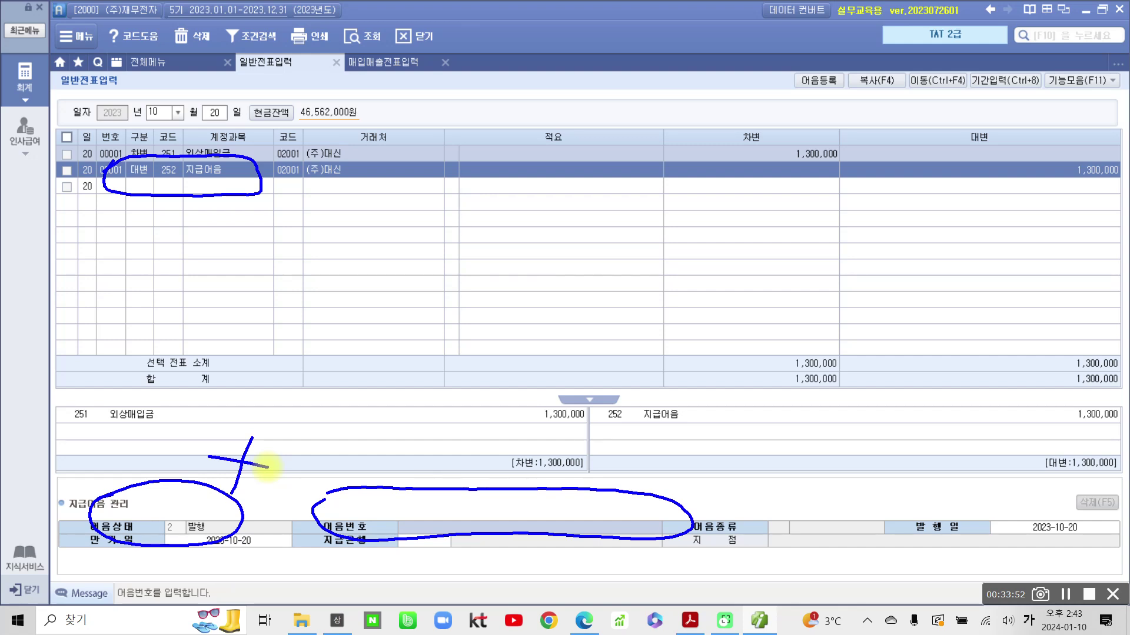
{"action": "mouse_move", "coordinate": [202, 447]}
{"action": "left_mouse_down"}
{"action": "mouse_move", "coordinate": [171, 210]}
{"action": "mouse_move", "coordinate": [187, 192]}
{"action": "mouse_move", "coordinate": [168, 191]}
{"action": "left_mouse_up"}
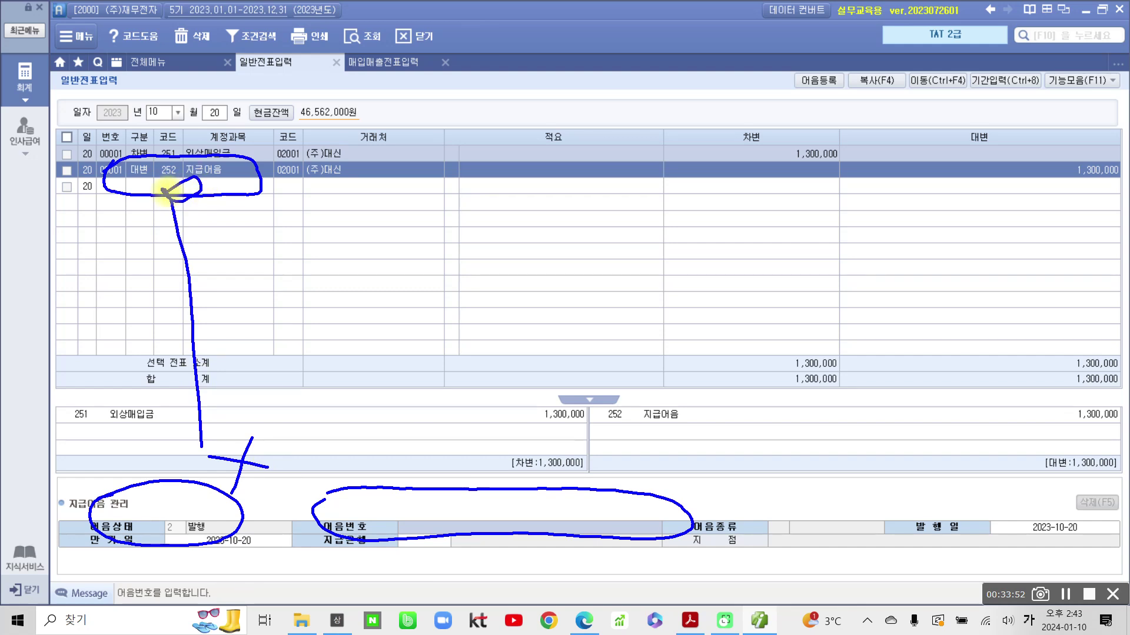
{"action": "left_click_drag", "start_coordinate": [100, 196], "coordinate": [283, 189]}
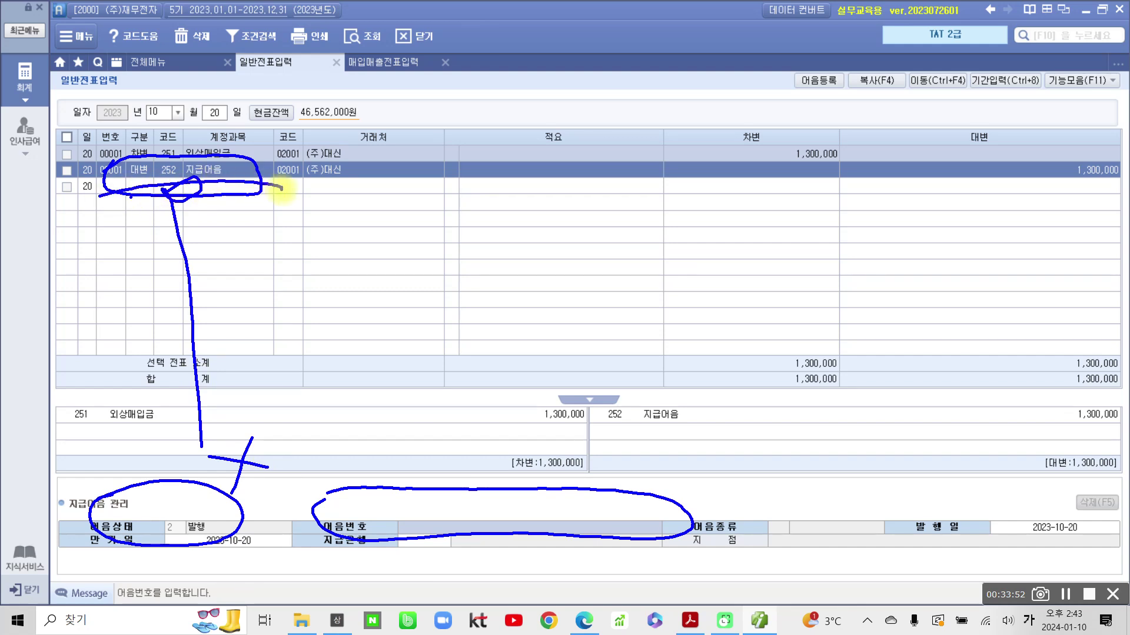
{"action": "key", "text": "Escape"}
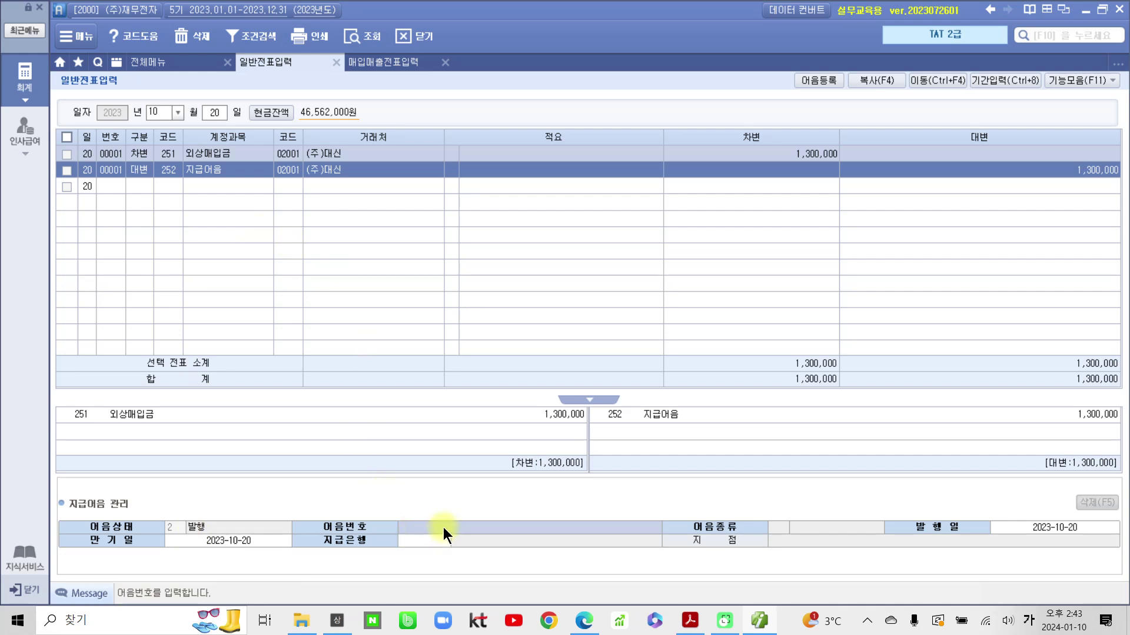
{"action": "key", "text": "F2"}
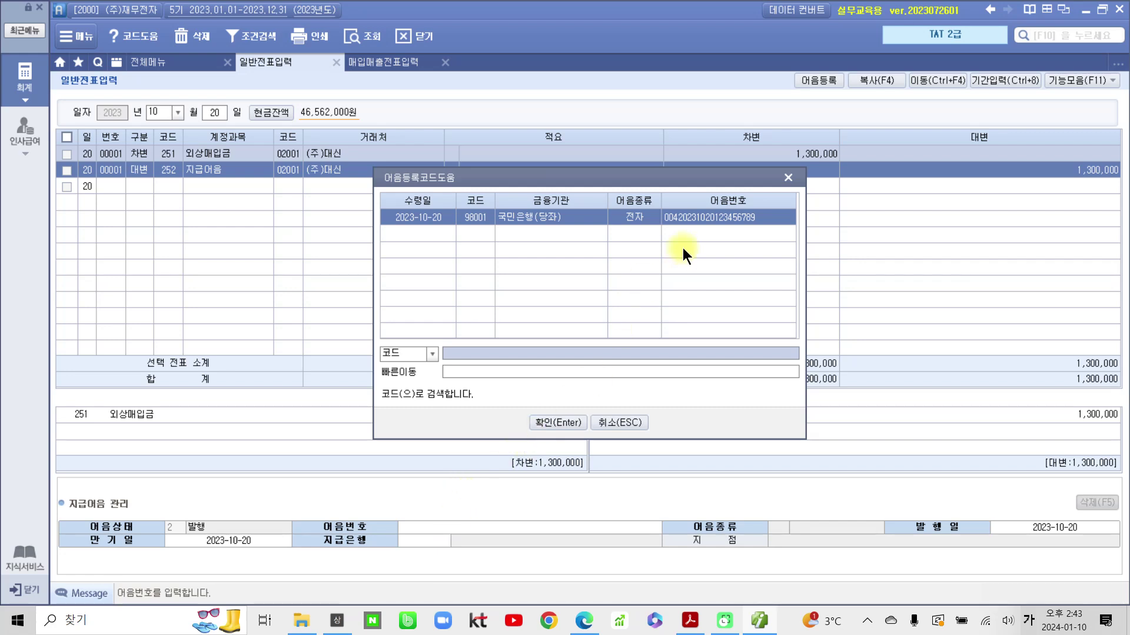
{"action": "left_click", "coordinate": [553, 421]}
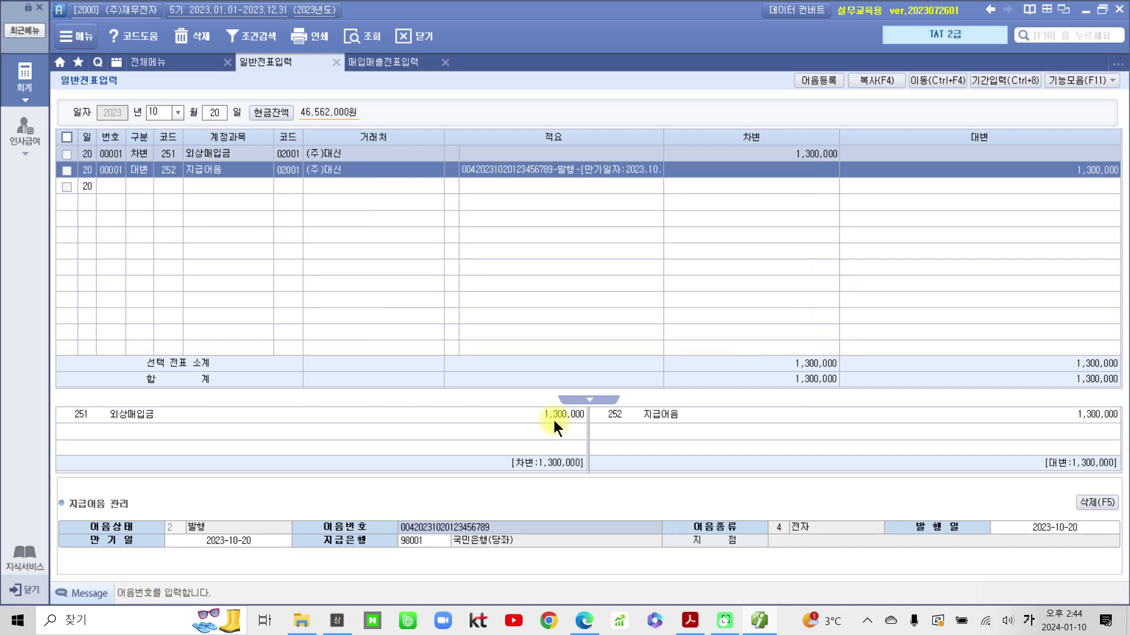
{"action": "key", "text": "Return"}
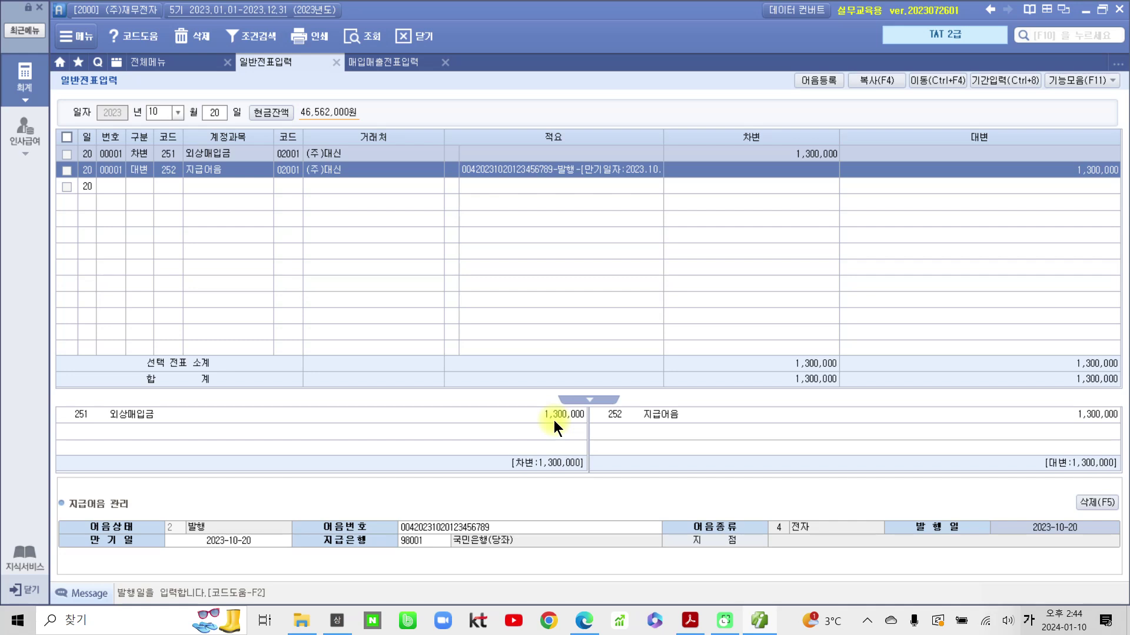
{"action": "key", "text": "Return"}
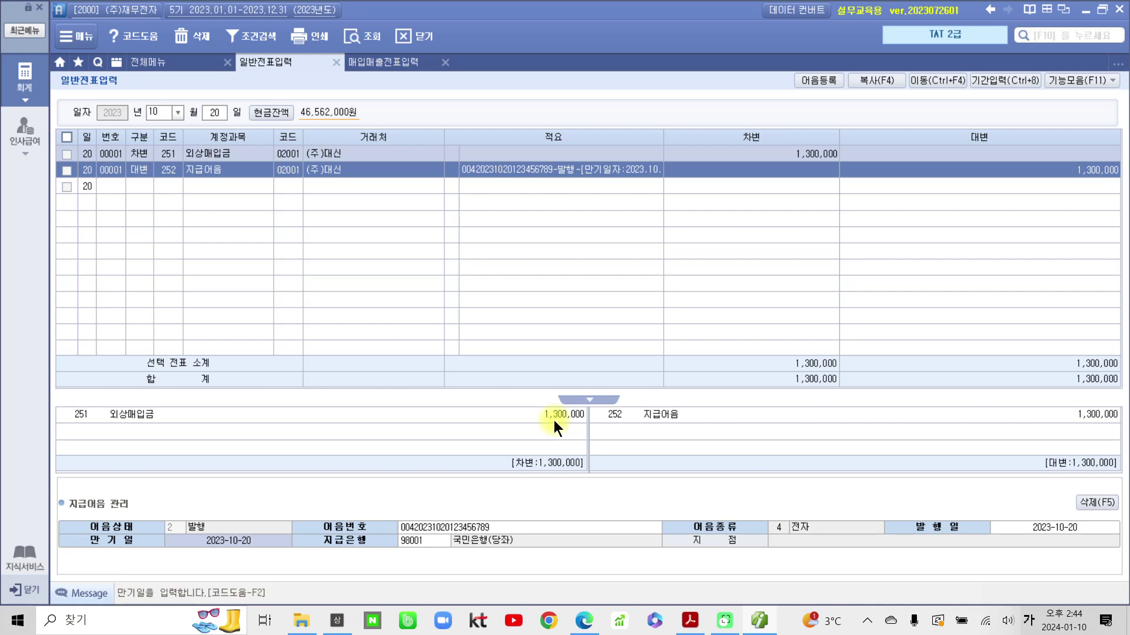
{"action": "type", "text": "2024-"}
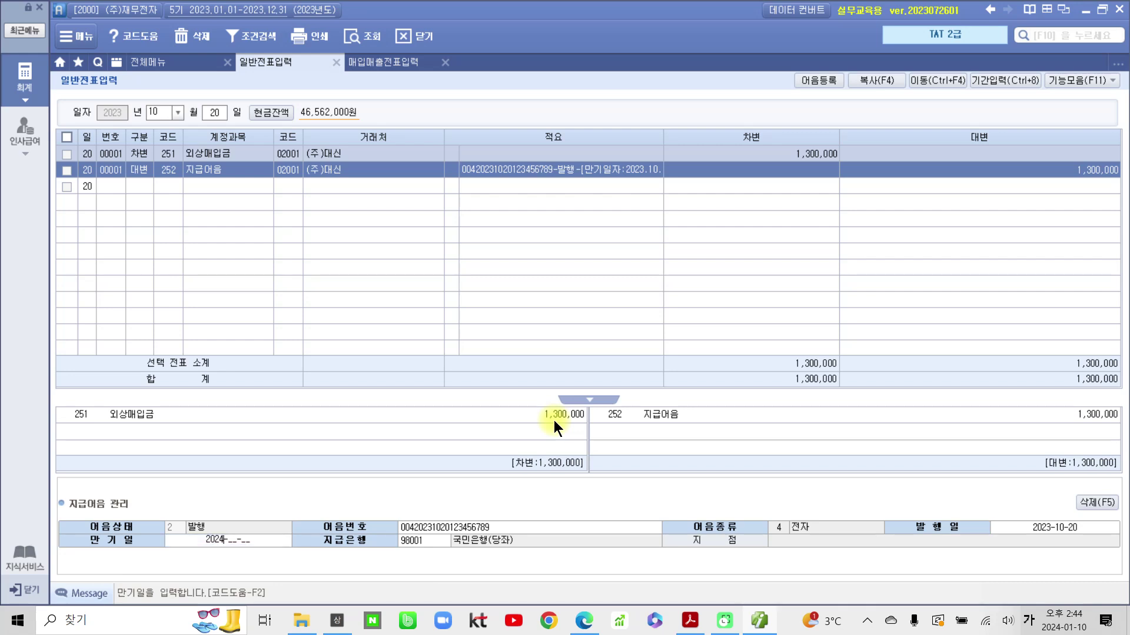
{"action": "type", "text": "01-12"}
{"action": "key", "text": "Return"}
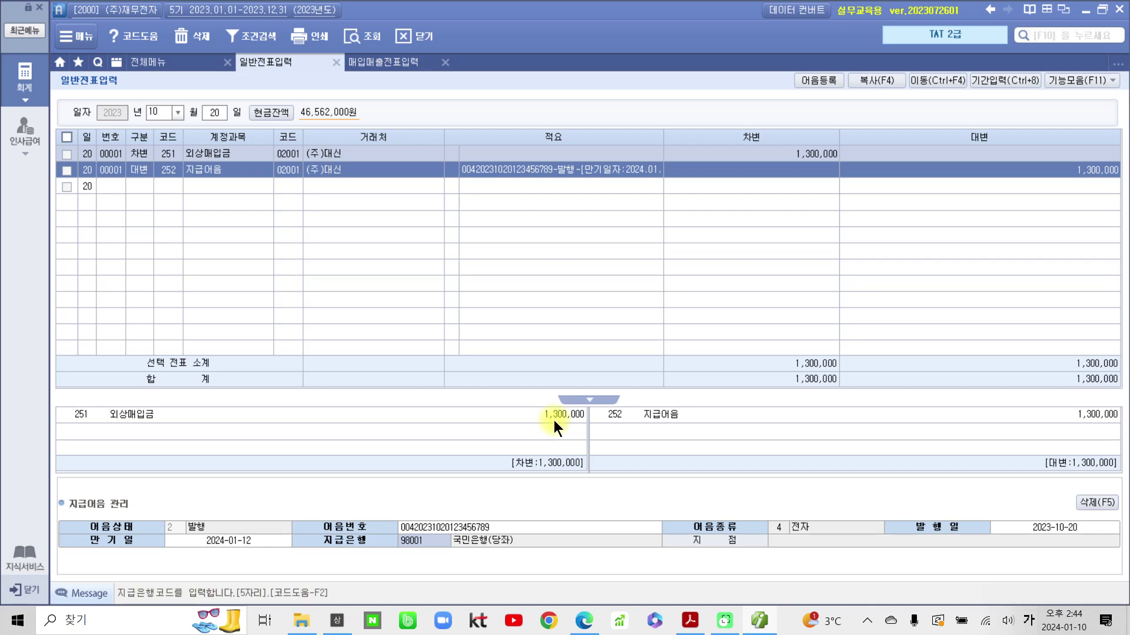
{"action": "key", "text": "Return"}
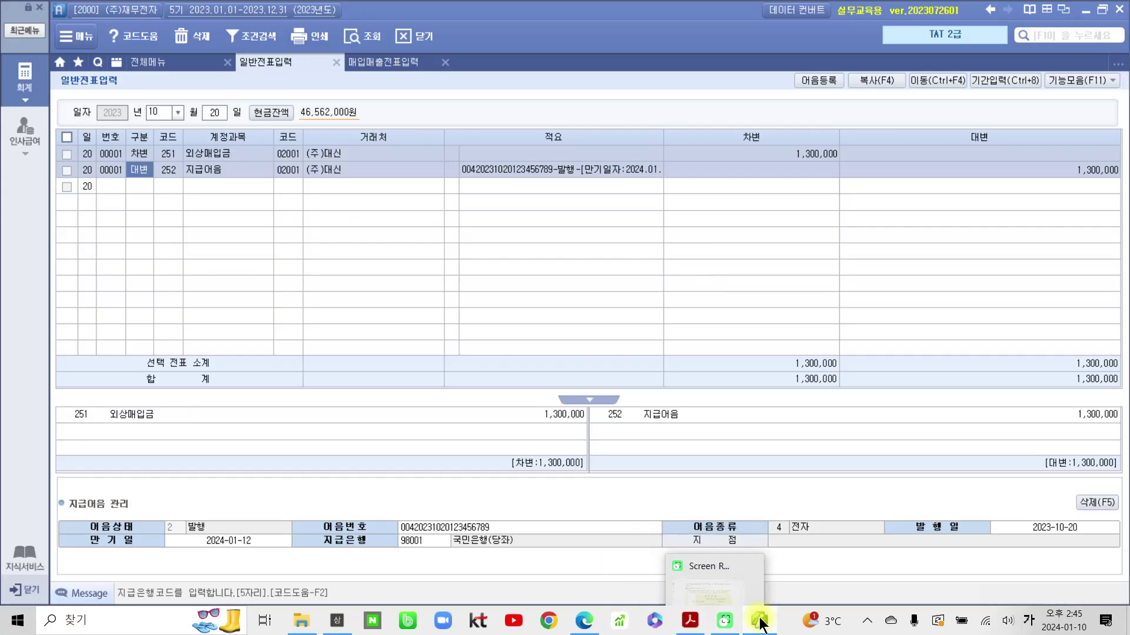
Switch to the PDF workbook and highlight the date 10월 24일 and the heading 어음결제 of transaction 2.
{"action": "left_click", "coordinate": [760, 624]}
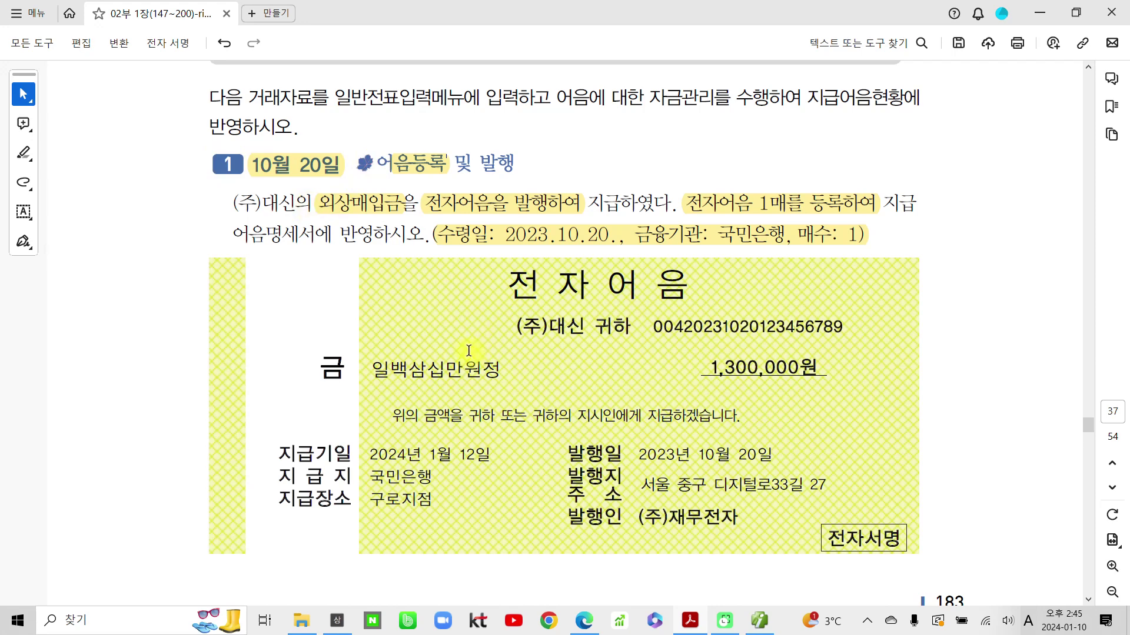
{"action": "scroll", "coordinate": [469, 351], "scroll_direction": "down", "scroll_amount": 3}
{"action": "scroll", "coordinate": [468, 351], "scroll_direction": "down", "scroll_amount": 5}
{"action": "scroll", "coordinate": [468, 351], "scroll_direction": "up", "scroll_amount": 5}
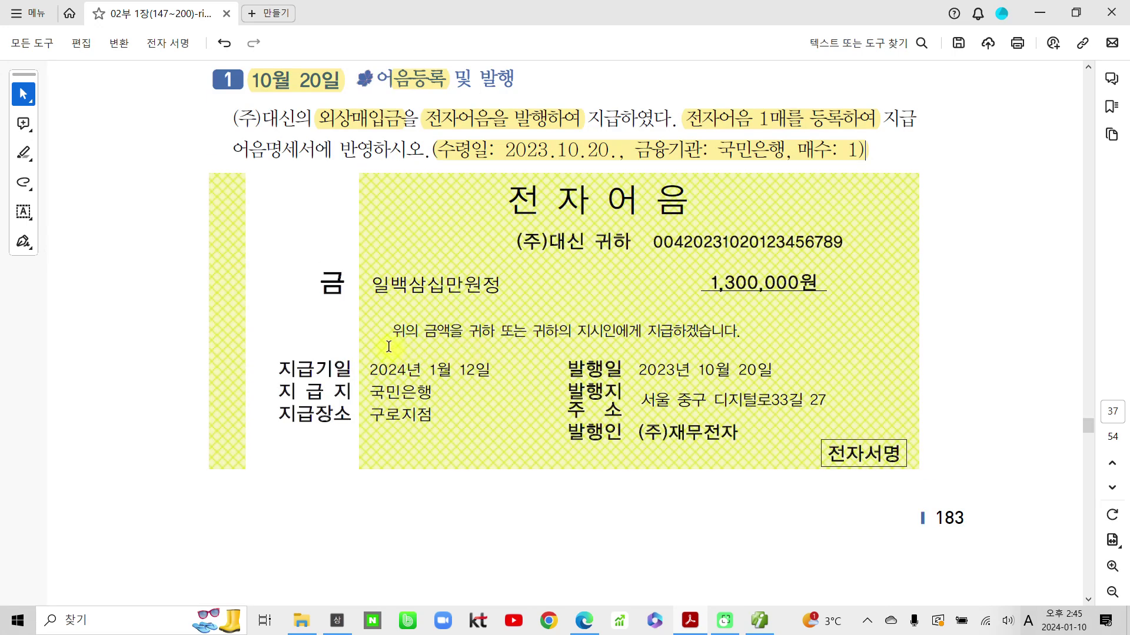
{"action": "scroll", "coordinate": [388, 346], "scroll_direction": "down", "scroll_amount": 10}
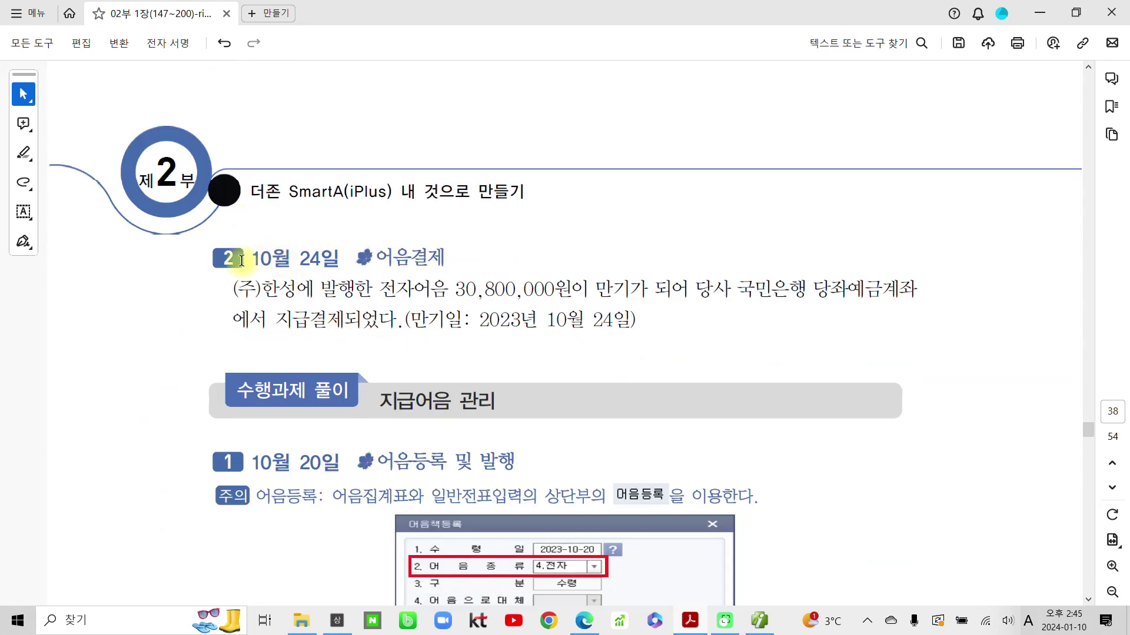
{"action": "left_click_drag", "start_coordinate": [250, 258], "coordinate": [447, 259]}
{"action": "left_click", "coordinate": [365, 230]}
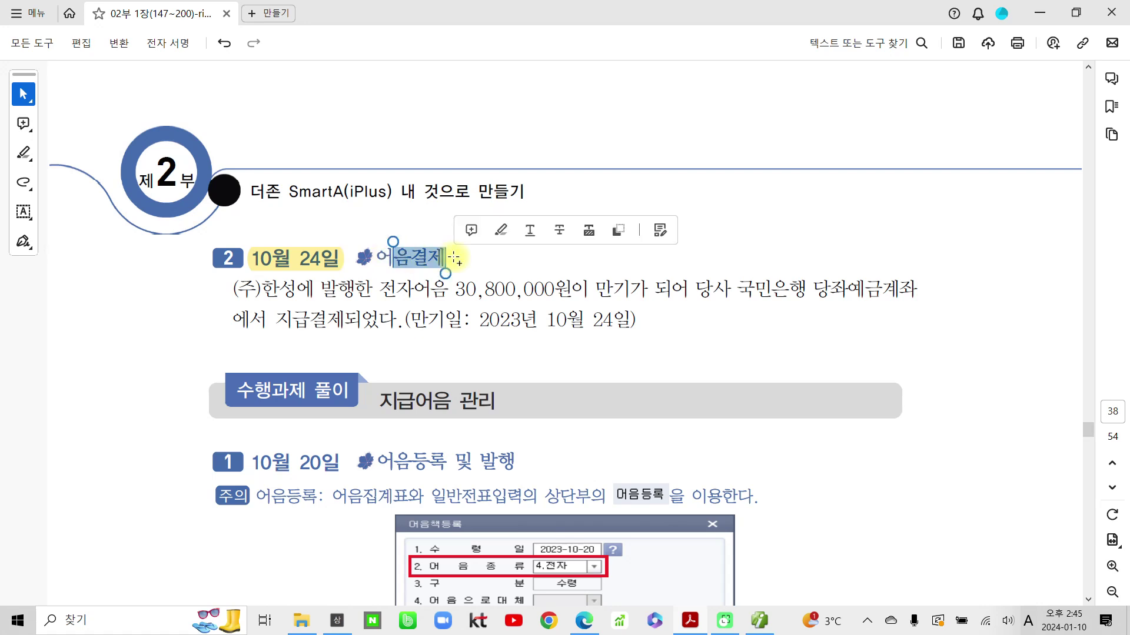
{"action": "left_click", "coordinate": [494, 231]}
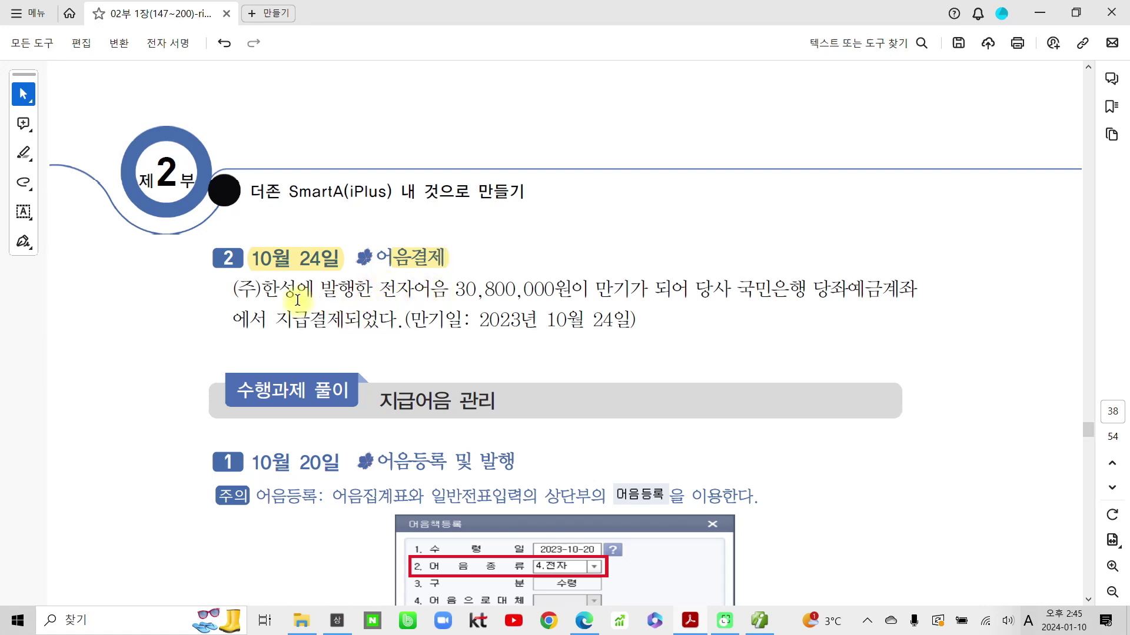
Highlight (주)한성에 발행한 전자어음, 당좌예금 and the 만기일 10월 24일 in transaction 2's text.
{"action": "left_click_drag", "start_coordinate": [238, 290], "coordinate": [448, 291]}
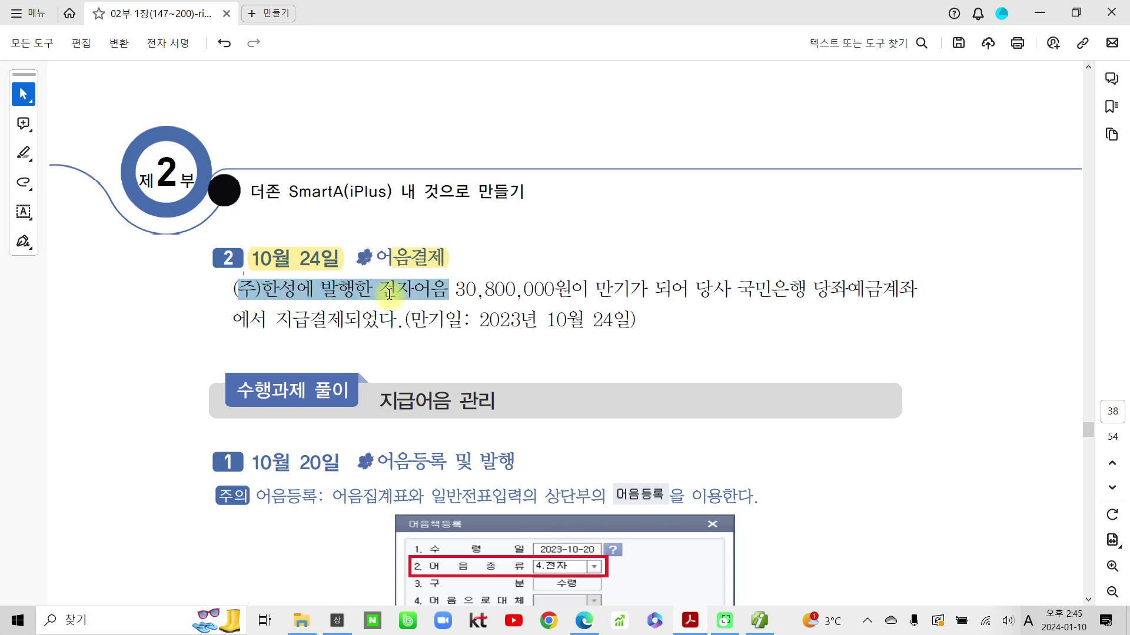
{"action": "left_click", "coordinate": [442, 263]}
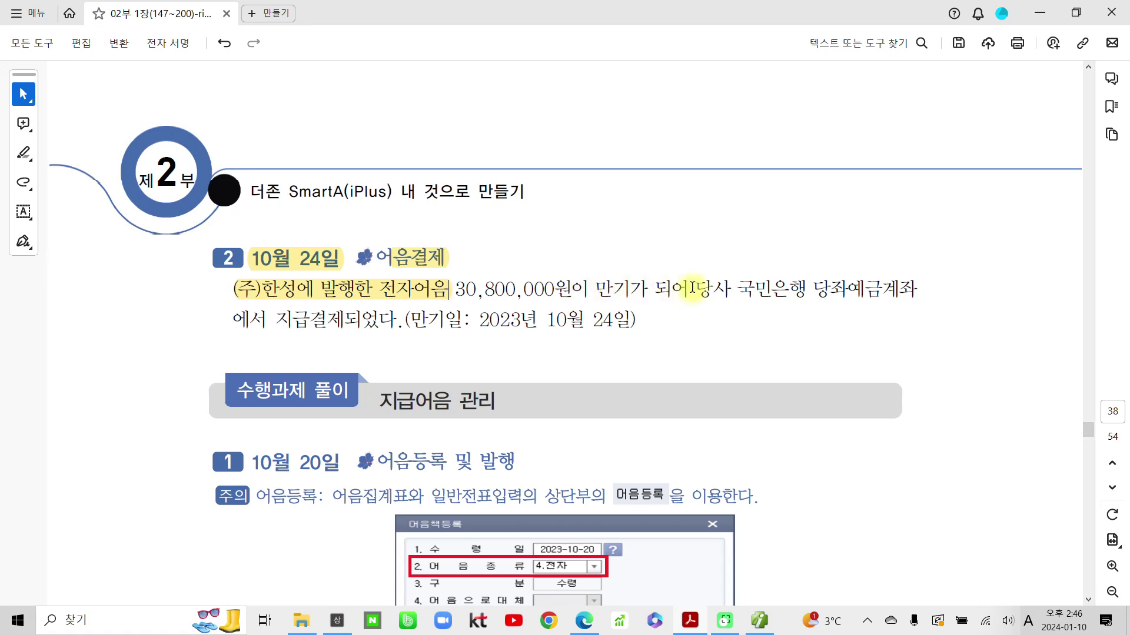
{"action": "left_click_drag", "start_coordinate": [813, 289], "coordinate": [883, 287]}
{"action": "left_click", "coordinate": [901, 261]}
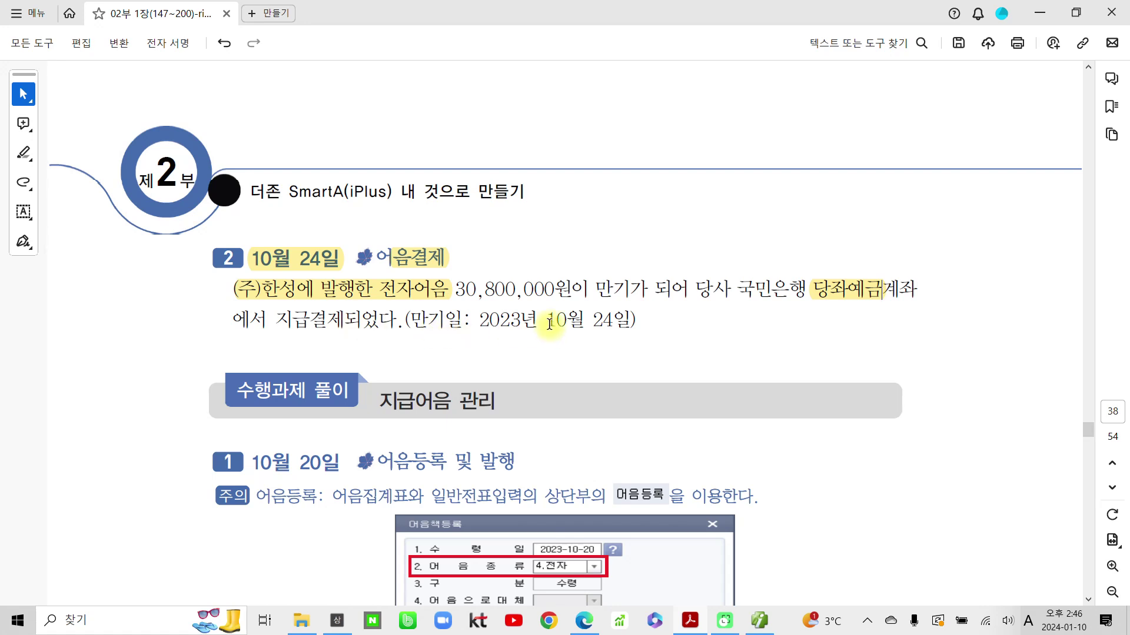
{"action": "left_click_drag", "start_coordinate": [545, 322], "coordinate": [631, 322]}
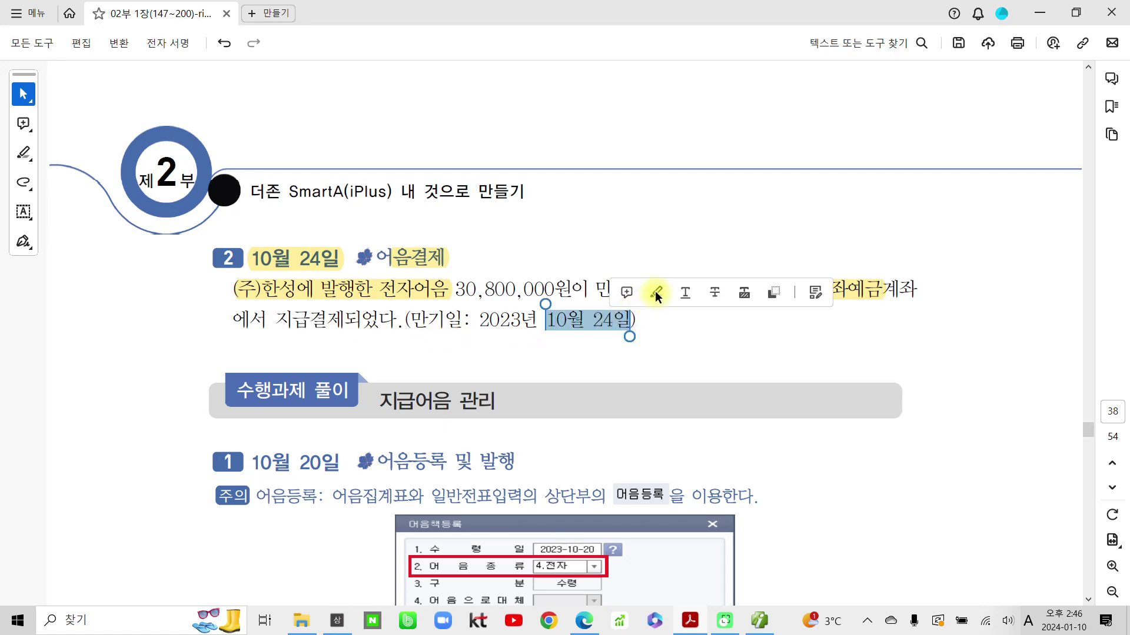
{"action": "left_click", "coordinate": [656, 293]}
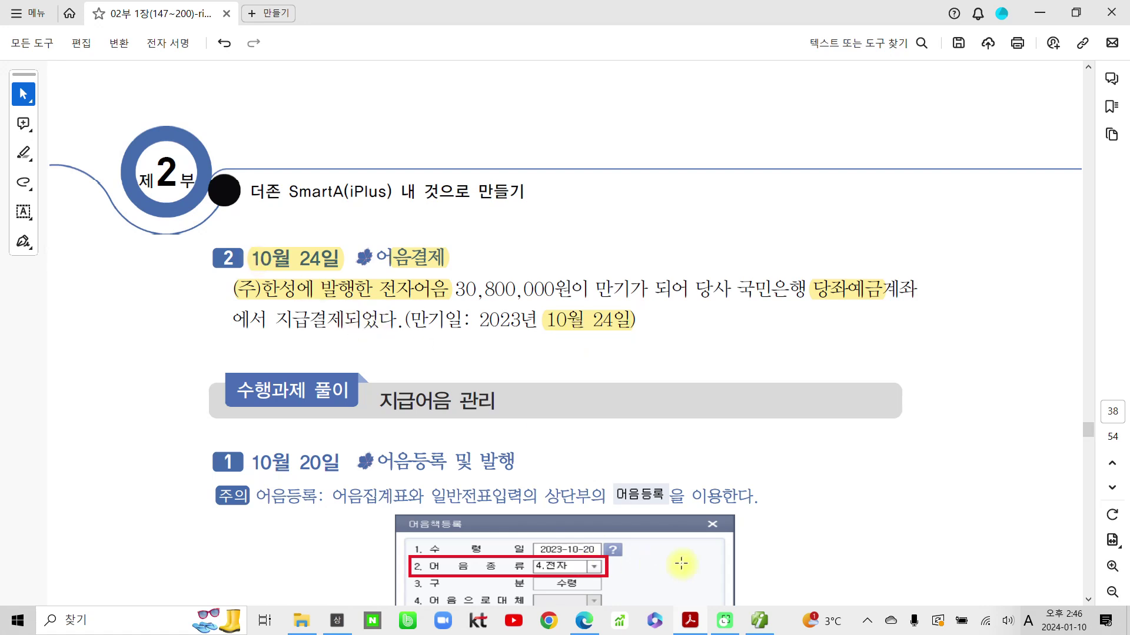
Switch to the accounting program's 일반전표입력 and set the entry date to October 24.
{"action": "left_click", "coordinate": [759, 621]}
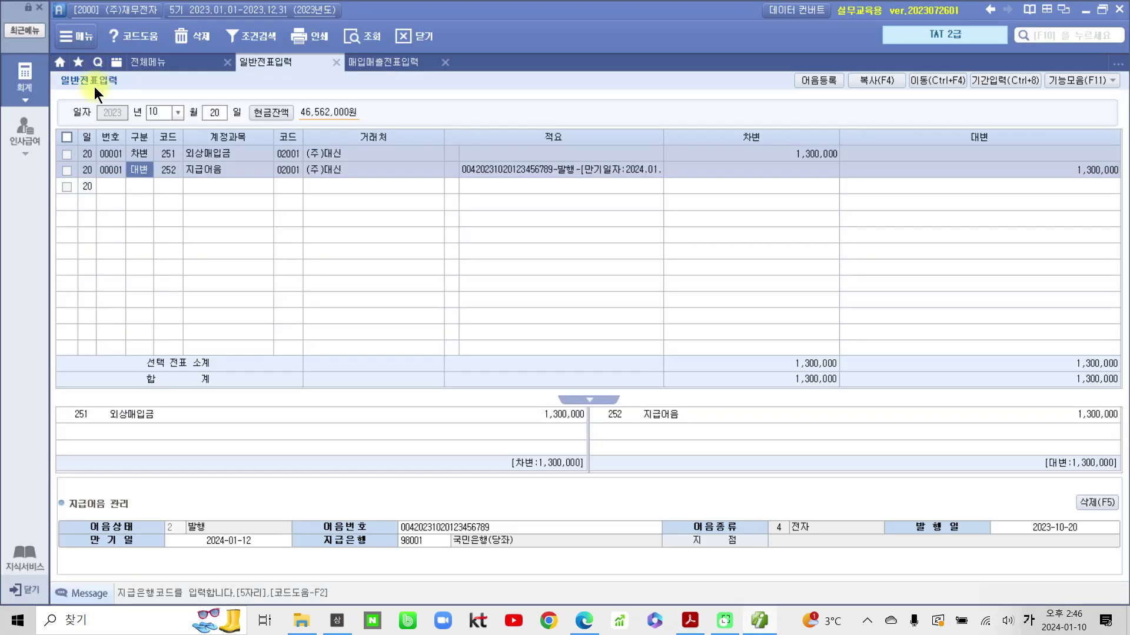
{"action": "left_click", "coordinate": [221, 117]}
{"action": "type", "text": "24"}
{"action": "key", "text": "Return"}
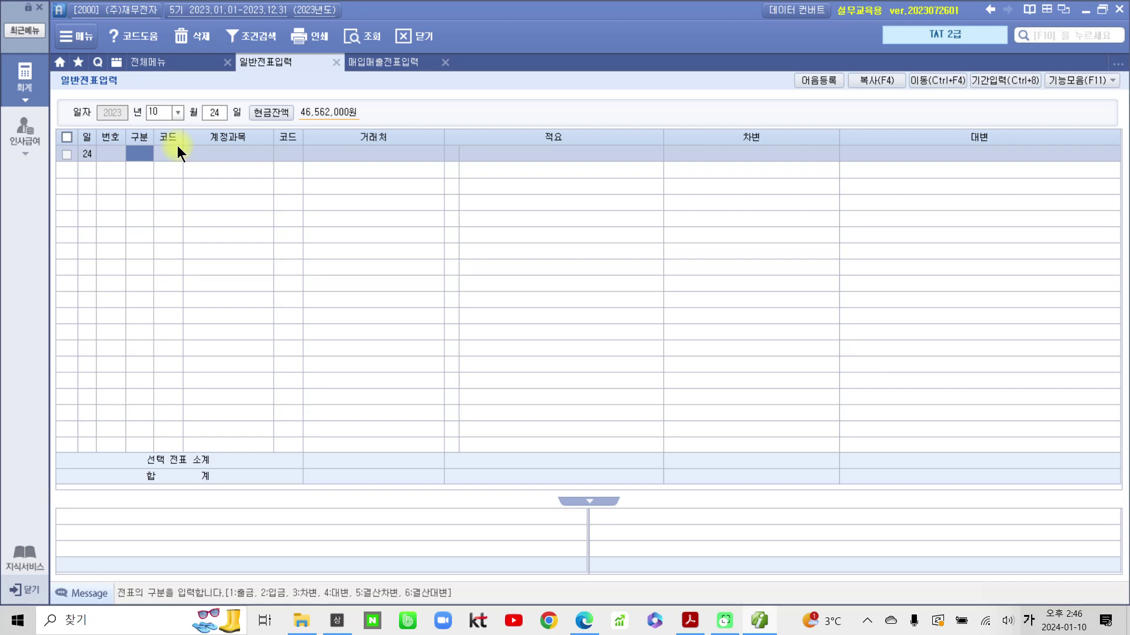
Start the October 24 entry as an 입금 line for account 252 지급어음 with 거래처 02002 (주)한성.
{"action": "type", "text": "2"}
{"action": "key", "text": "Return"}
{"action": "type", "text": "52"}
{"action": "key", "text": "BackSpace"}
{"action": "key", "text": "BackSpace"}
{"action": "type", "text": "ㄹ52"}
{"action": "key", "text": "Return"}
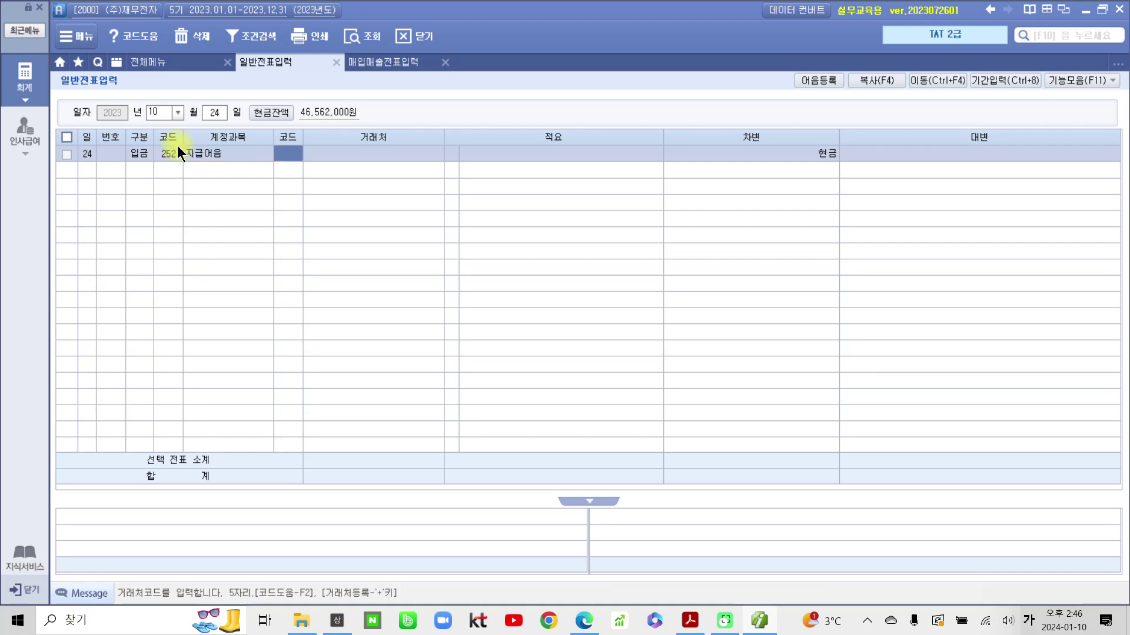
{"action": "type", "text": "02002"}
{"action": "key", "text": "Return"}
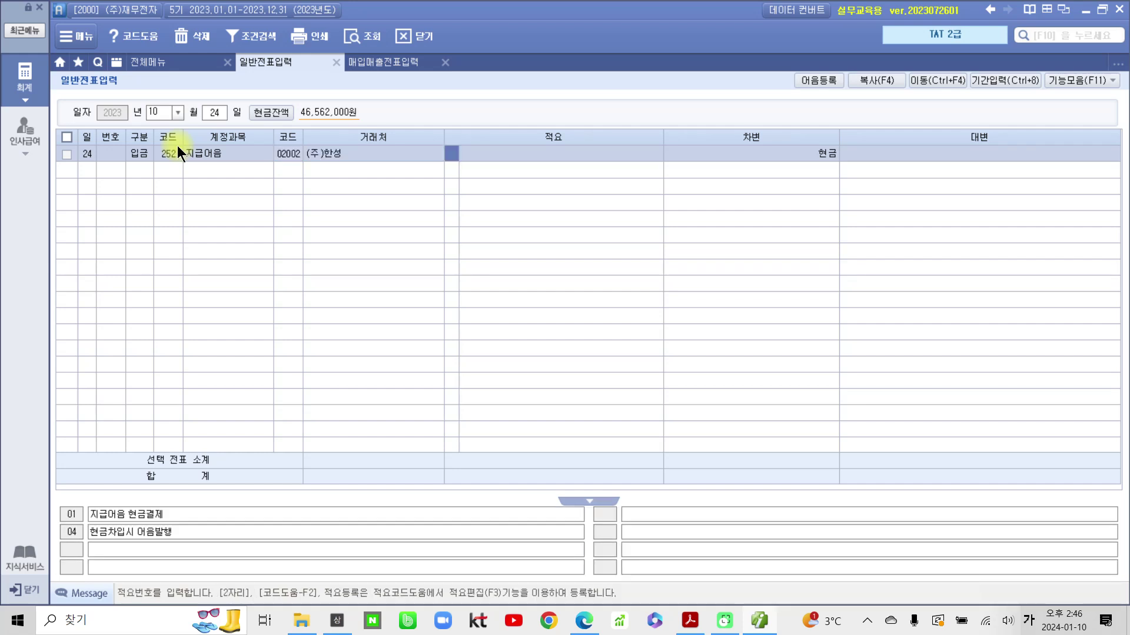
{"action": "key", "text": "Return"}
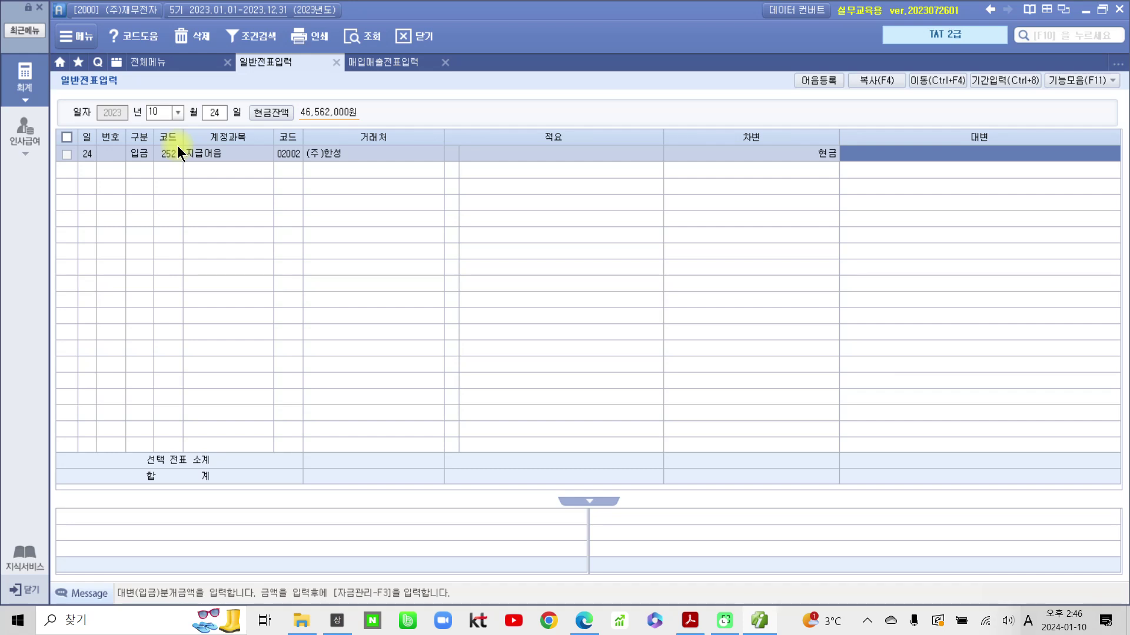
Change the 지급어음 line's 구분 to 차변 and set its debit amount to 30,800,000.
{"action": "left_click", "coordinate": [149, 150]}
{"action": "type", "text": "3"}
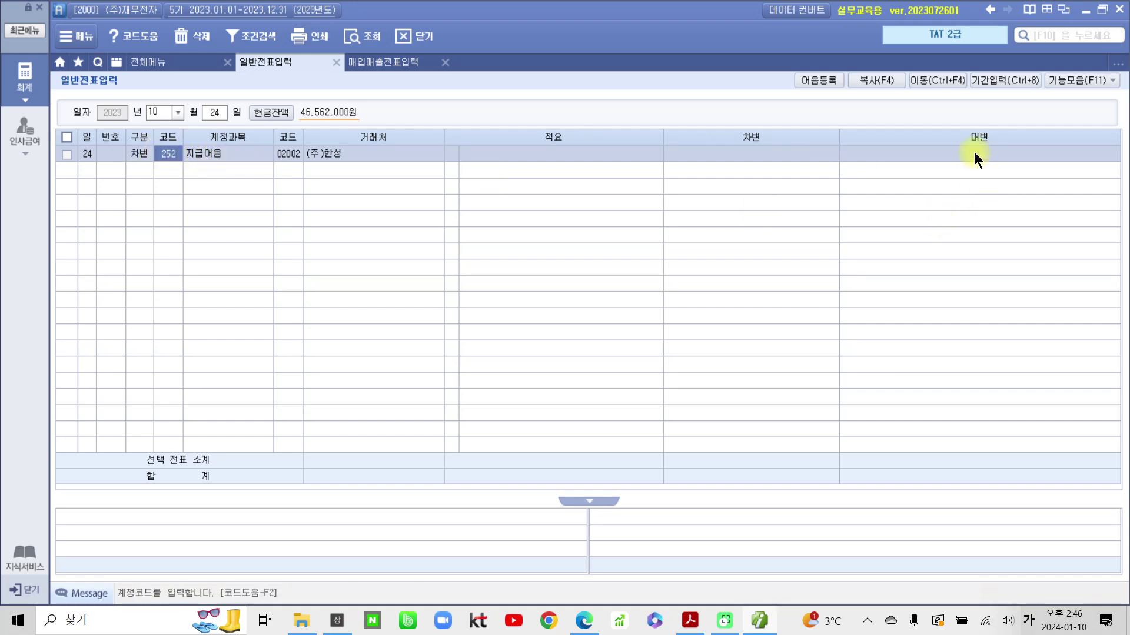
{"action": "key", "text": "Return"}
{"action": "key", "text": "Return"}
{"action": "key", "text": "Return"}
{"action": "key", "text": "Return"}
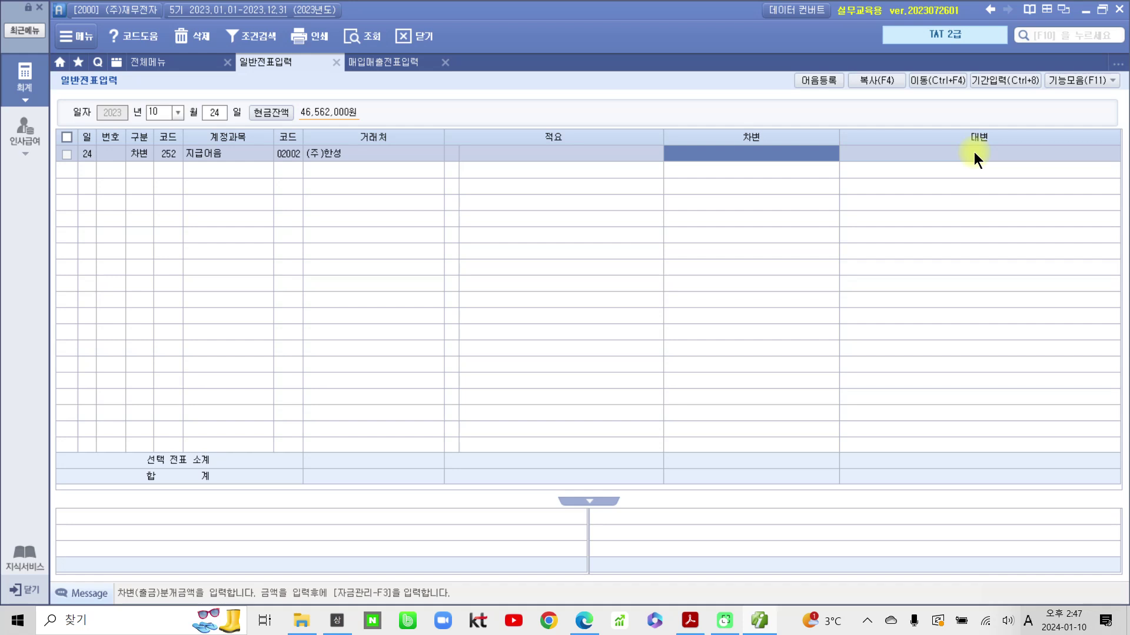
{"action": "type", "text": "30800"}
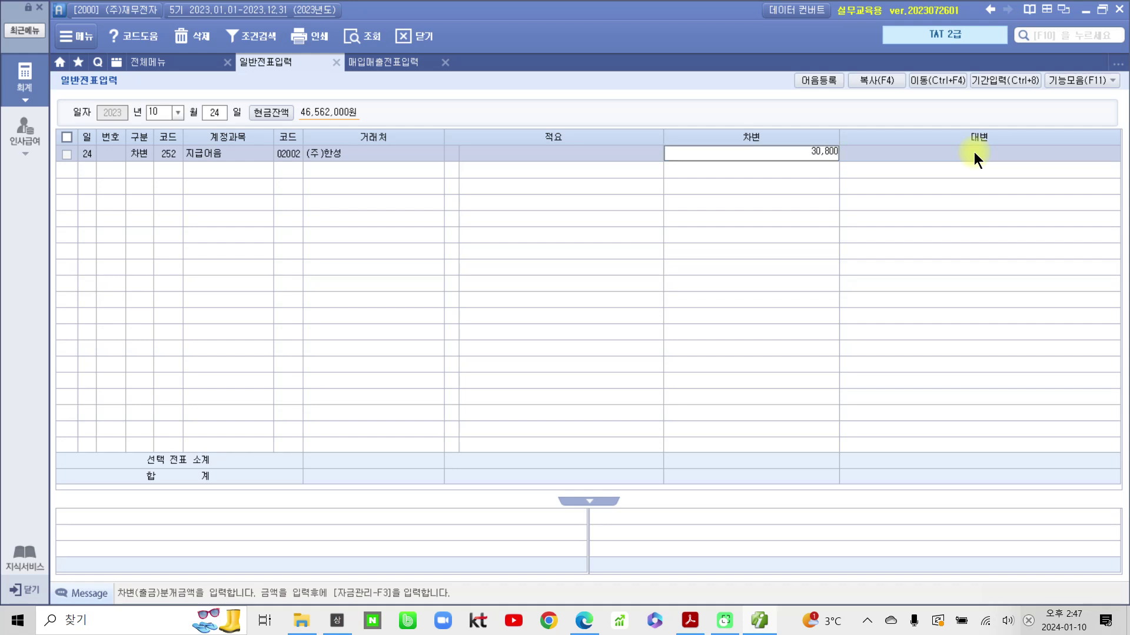
{"action": "key", "text": "plus"}
{"action": "key", "text": "Return"}
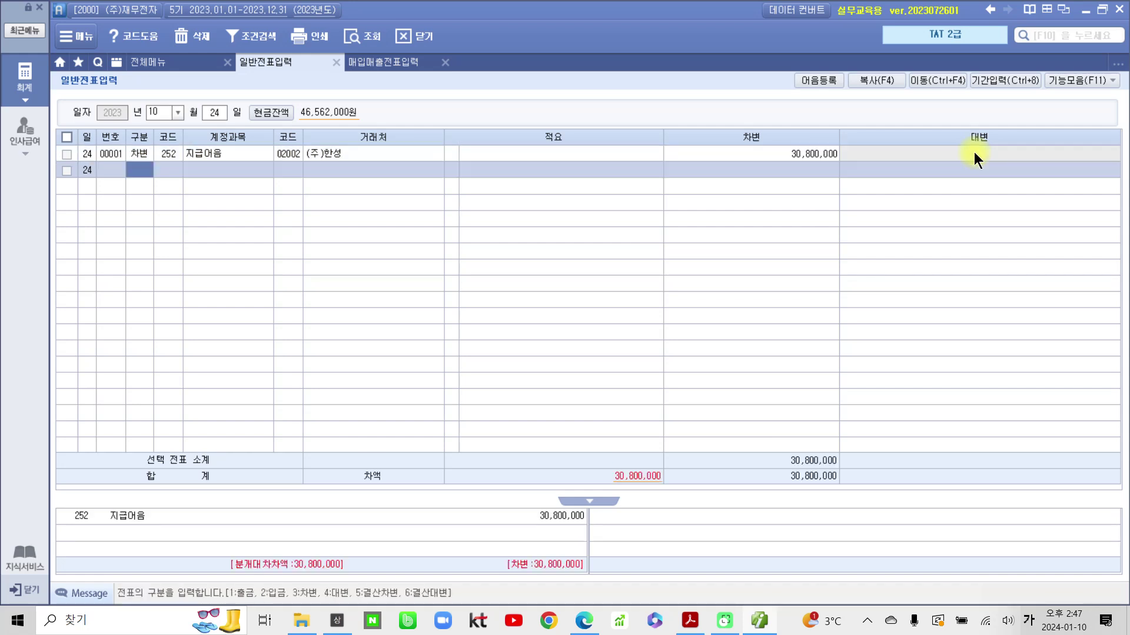
Add a 대변 line for account 102 당좌예금 with 거래처 98001 국민은행(당좌) and a credit amount of 30,800,000.
{"action": "type", "text": "4"}
{"action": "key", "text": "Return"}
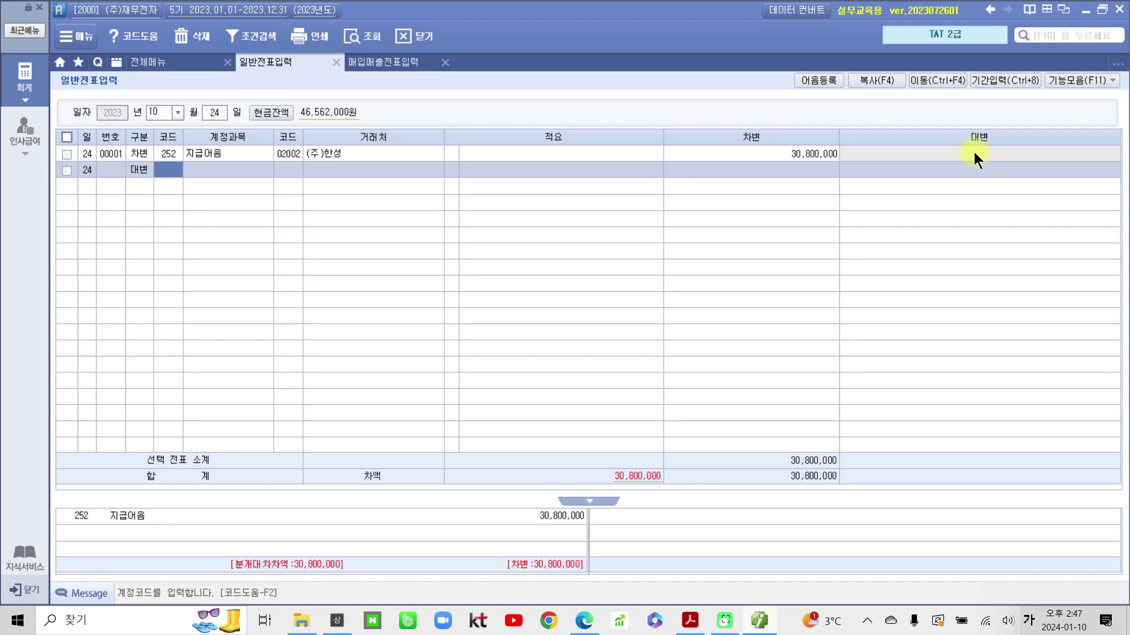
{"action": "type", "text": "102"}
{"action": "key", "text": "Return"}
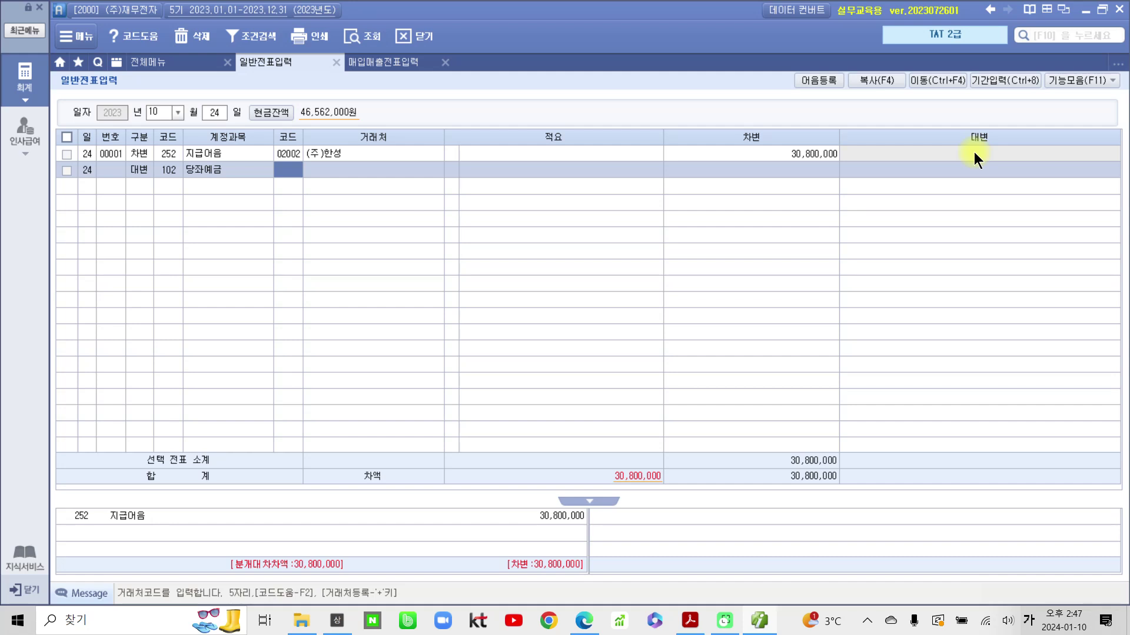
{"action": "type", "text": "국민"}
{"action": "key", "text": "Return"}
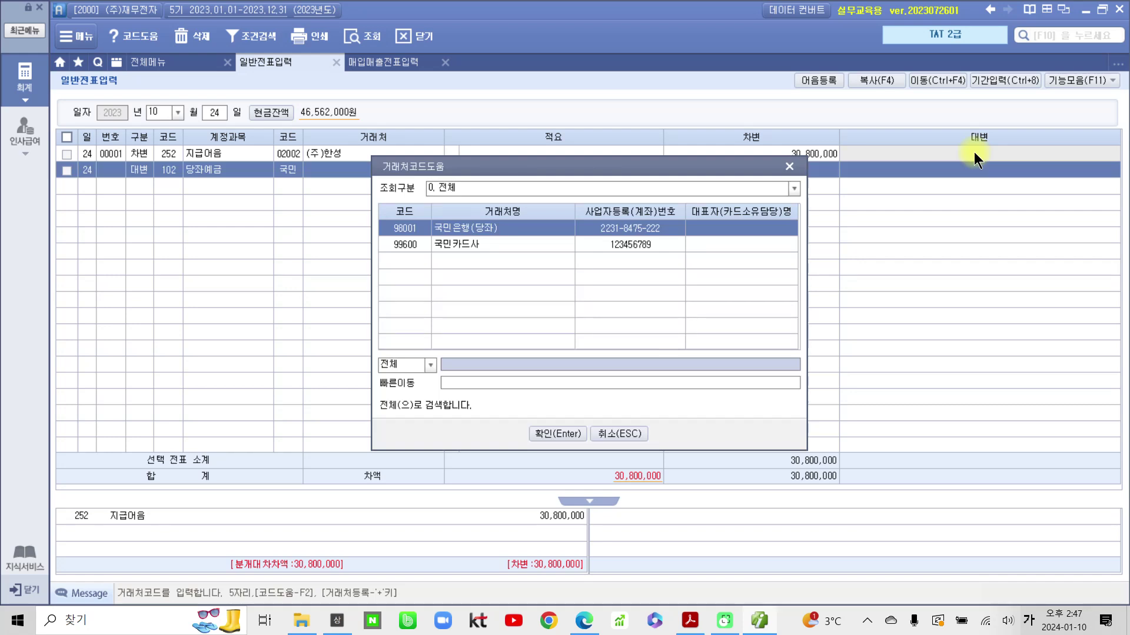
{"action": "key", "text": "Return"}
{"action": "key", "text": "Return"}
{"action": "type", "text": "30"}
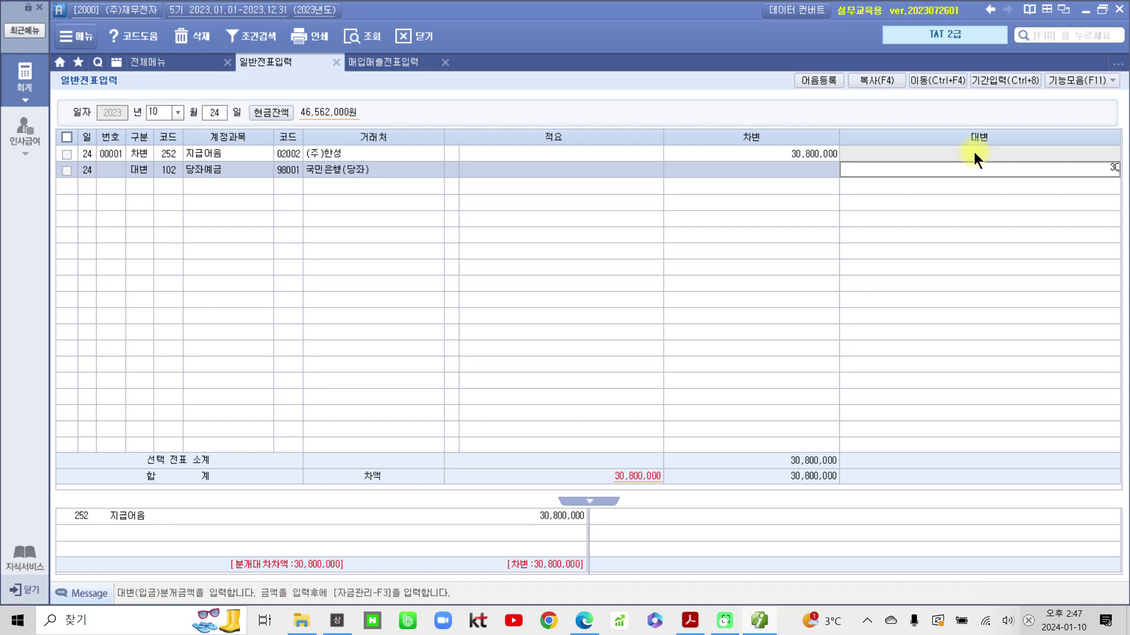
{"action": "type", "text": ",800,000"}
{"action": "key", "text": "Return"}
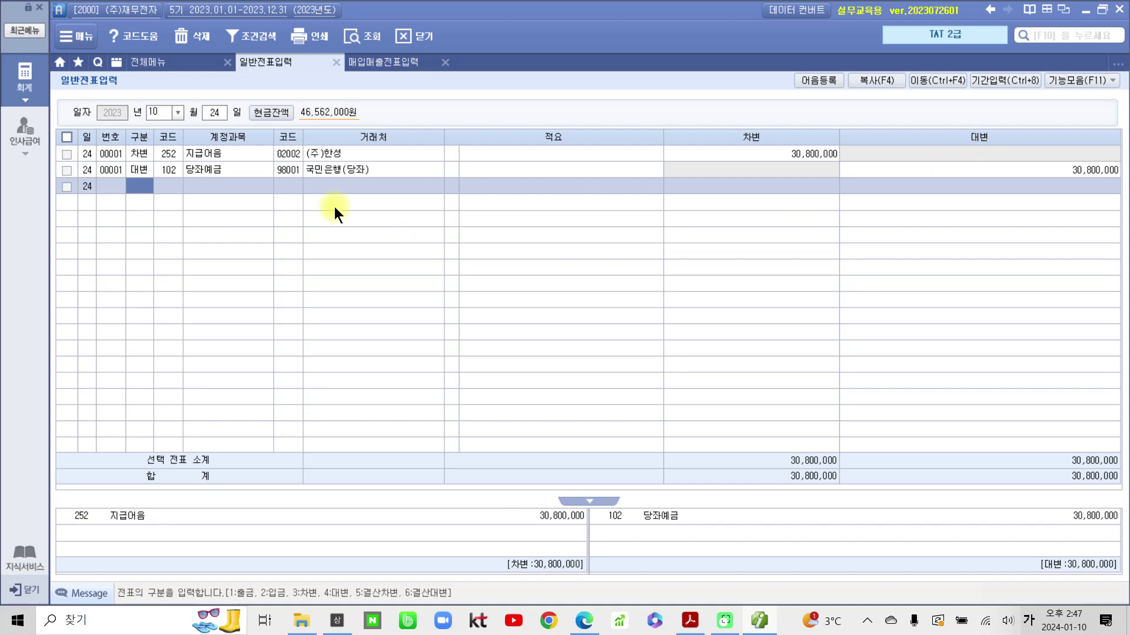
Open the 지급어음 관리 details for the October 24 지급어음 debit line.
{"action": "left_click", "coordinate": [165, 154]}
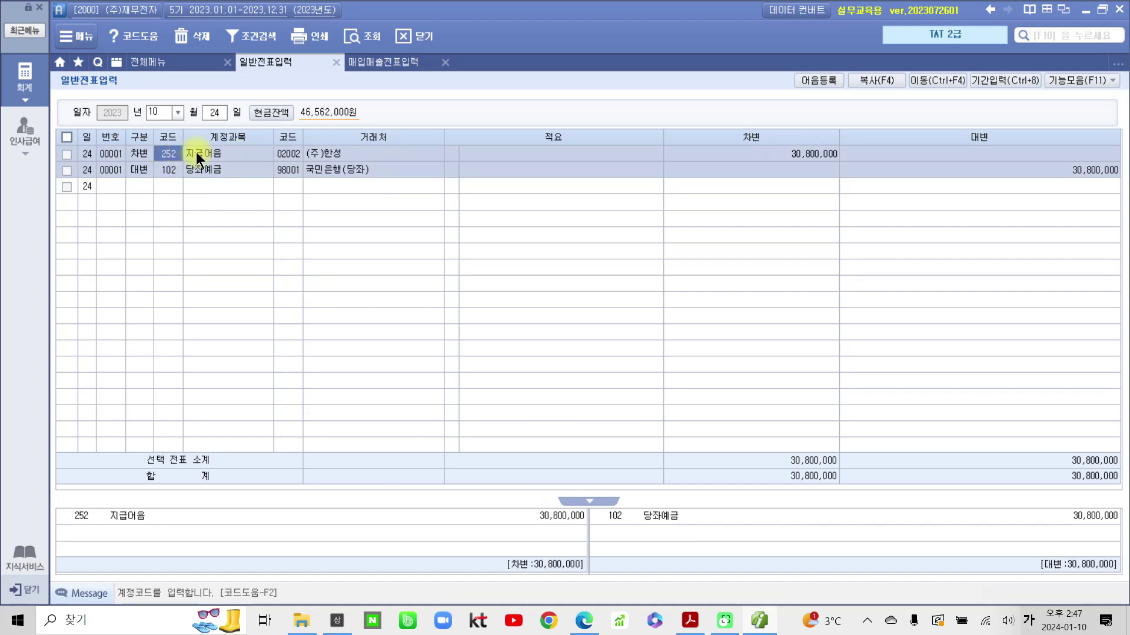
{"action": "key", "text": "Return"}
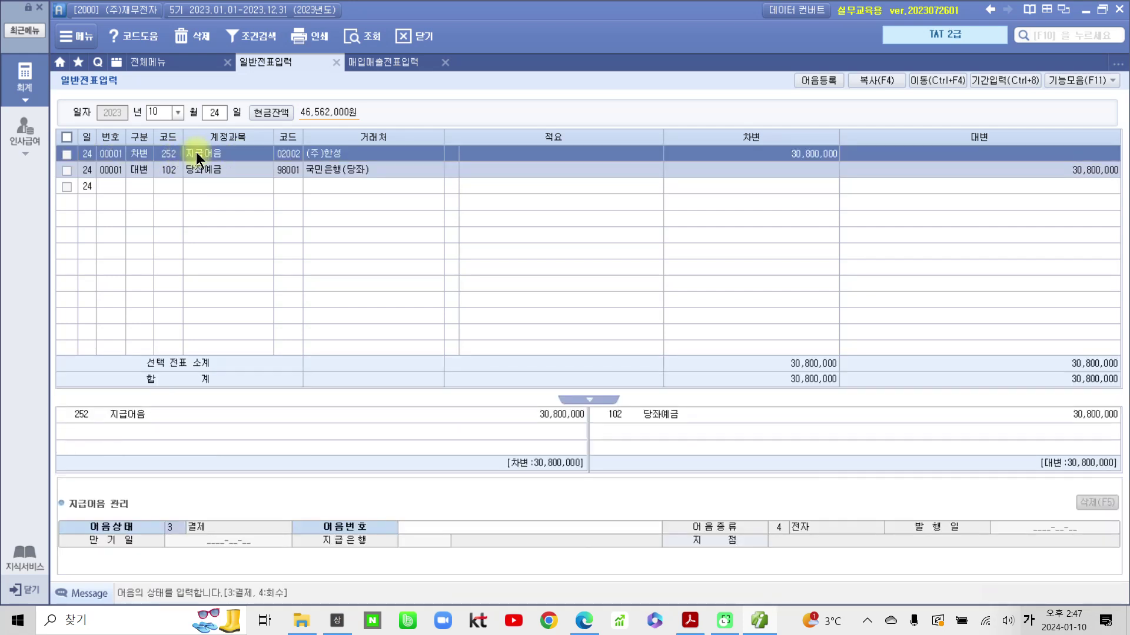
{"action": "key", "text": "ctrl+2"}
{"action": "mouse_move", "coordinate": [37, 573]}
{"action": "left_mouse_down"}
{"action": "mouse_move", "coordinate": [227, 605]}
{"action": "mouse_move", "coordinate": [333, 604]}
{"action": "left_mouse_up"}
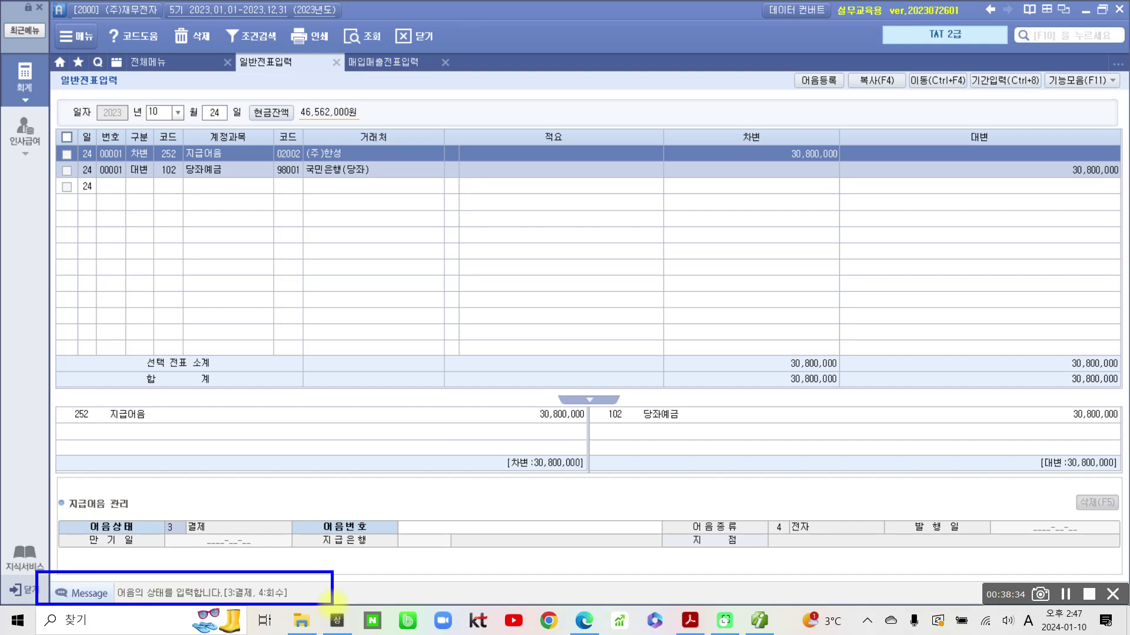
{"action": "left_click_drag", "start_coordinate": [181, 548], "coordinate": [191, 548]}
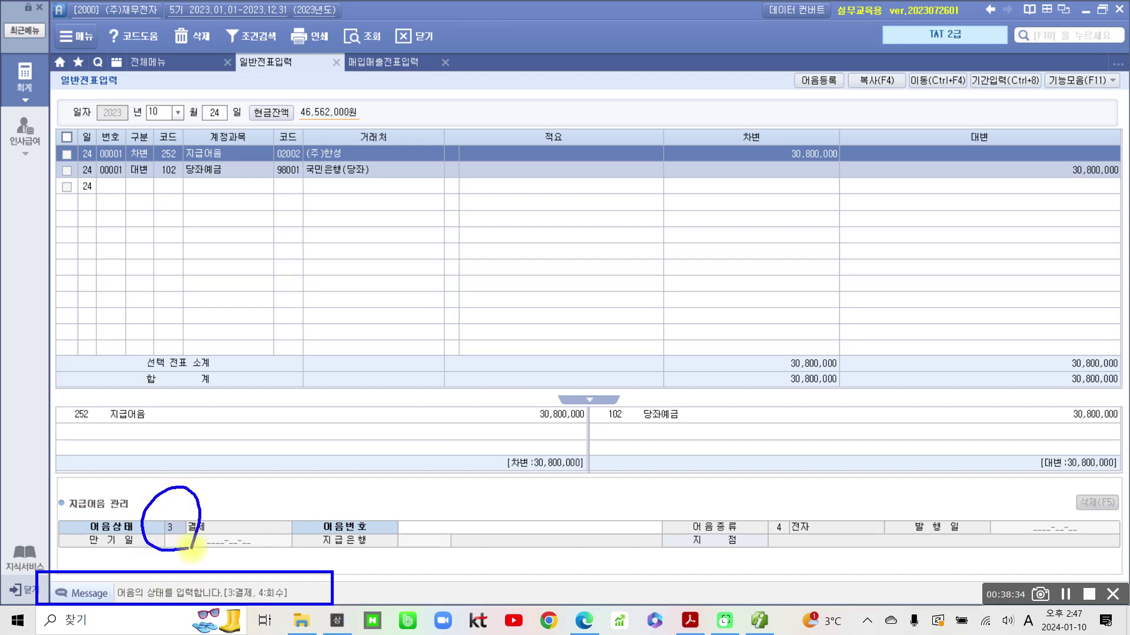
{"action": "mouse_move", "coordinate": [238, 603]}
{"action": "left_mouse_down"}
{"action": "mouse_move", "coordinate": [235, 536]}
{"action": "mouse_move", "coordinate": [244, 603]}
{"action": "mouse_move", "coordinate": [294, 544]}
{"action": "mouse_move", "coordinate": [310, 600]}
{"action": "left_mouse_up"}
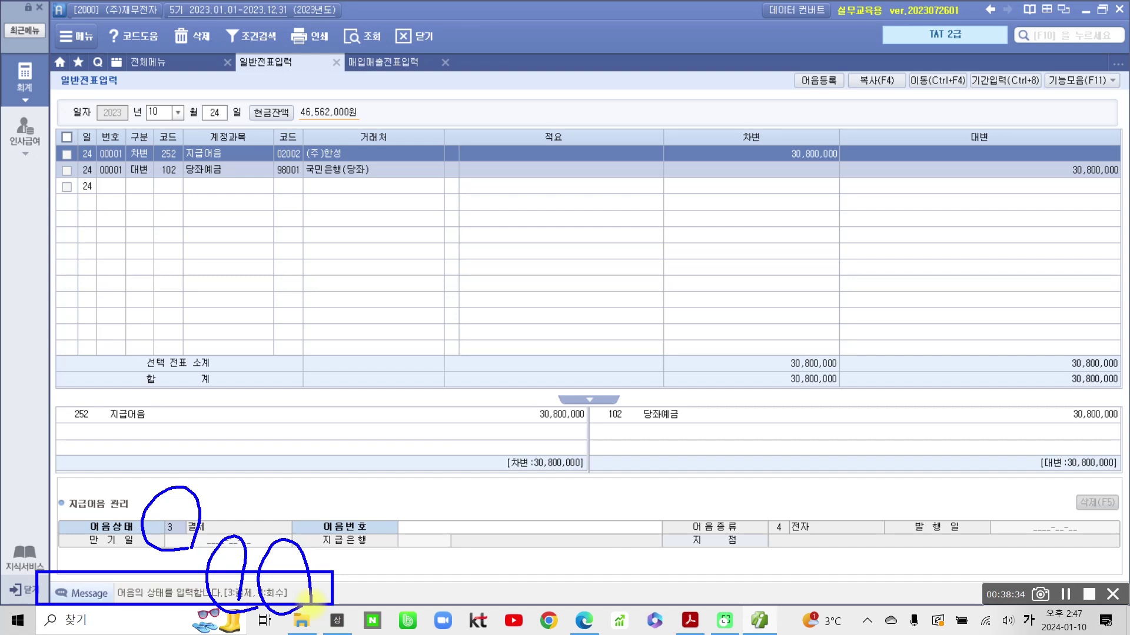
{"action": "mouse_move", "coordinate": [250, 121]}
{"action": "left_mouse_down"}
{"action": "mouse_move", "coordinate": [187, 125]}
{"action": "mouse_move", "coordinate": [237, 101]}
{"action": "mouse_move", "coordinate": [232, 122]}
{"action": "left_mouse_up"}
{"action": "left_click_drag", "start_coordinate": [292, 82], "coordinate": [289, 126]}
{"action": "mouse_move", "coordinate": [293, 100]}
{"action": "left_mouse_down"}
{"action": "mouse_move", "coordinate": [403, 101]}
{"action": "mouse_move", "coordinate": [424, 138]}
{"action": "left_mouse_up"}
{"action": "mouse_move", "coordinate": [467, 91]}
{"action": "left_mouse_down"}
{"action": "mouse_move", "coordinate": [480, 121]}
{"action": "mouse_move", "coordinate": [529, 126]}
{"action": "left_mouse_up"}
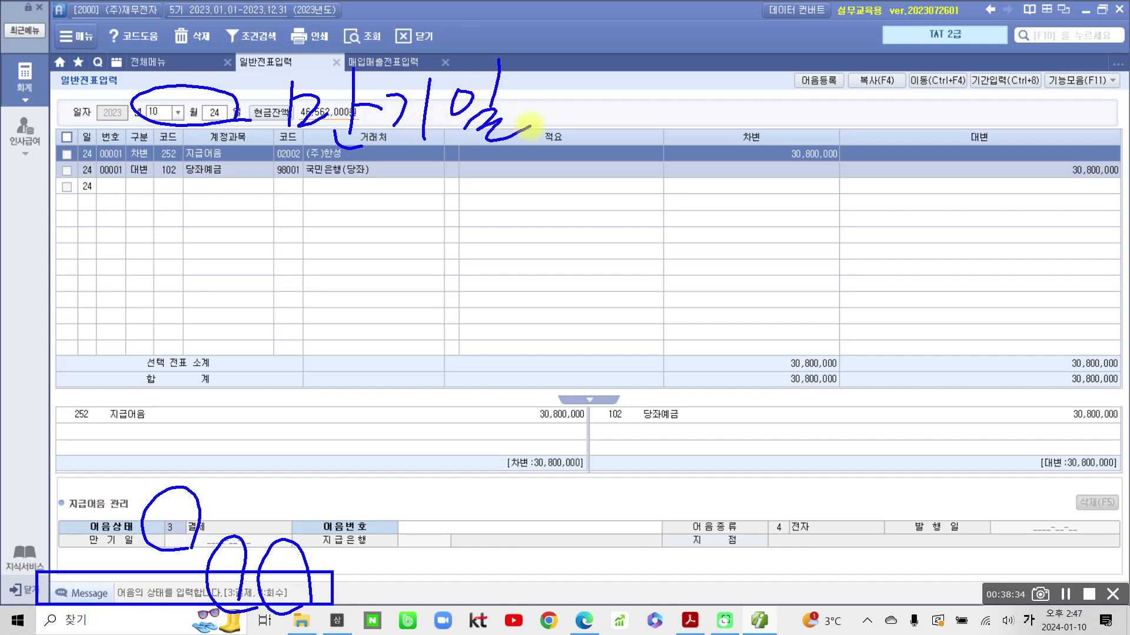
{"action": "mouse_move", "coordinate": [276, 144]}
{"action": "left_mouse_down"}
{"action": "mouse_move", "coordinate": [341, 151]}
{"action": "mouse_move", "coordinate": [268, 152]}
{"action": "left_mouse_up"}
{"action": "mouse_move", "coordinate": [841, 130]}
{"action": "left_mouse_down"}
{"action": "mouse_move", "coordinate": [785, 174]}
{"action": "mouse_move", "coordinate": [816, 225]}
{"action": "left_mouse_up"}
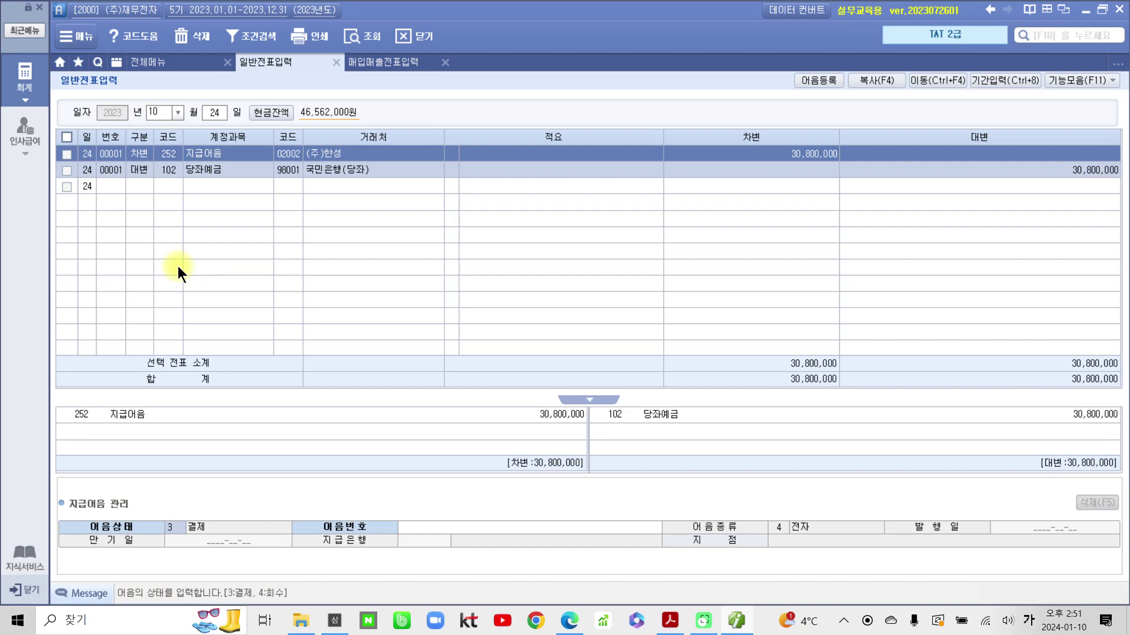
{"action": "left_click", "coordinate": [449, 525]}
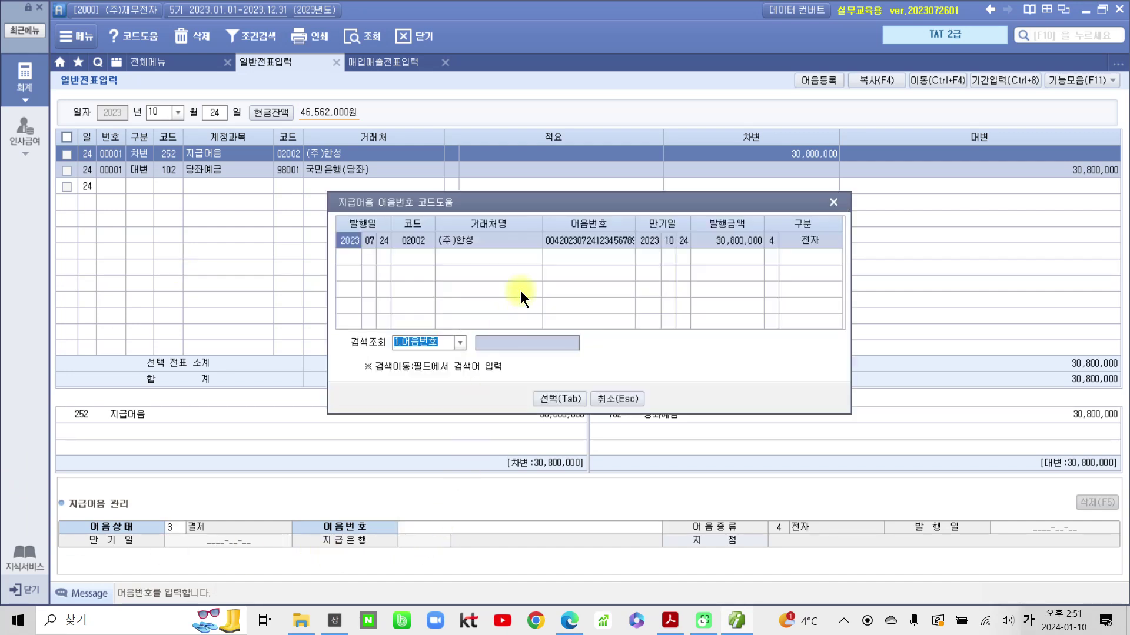
{"action": "left_click", "coordinate": [560, 398]}
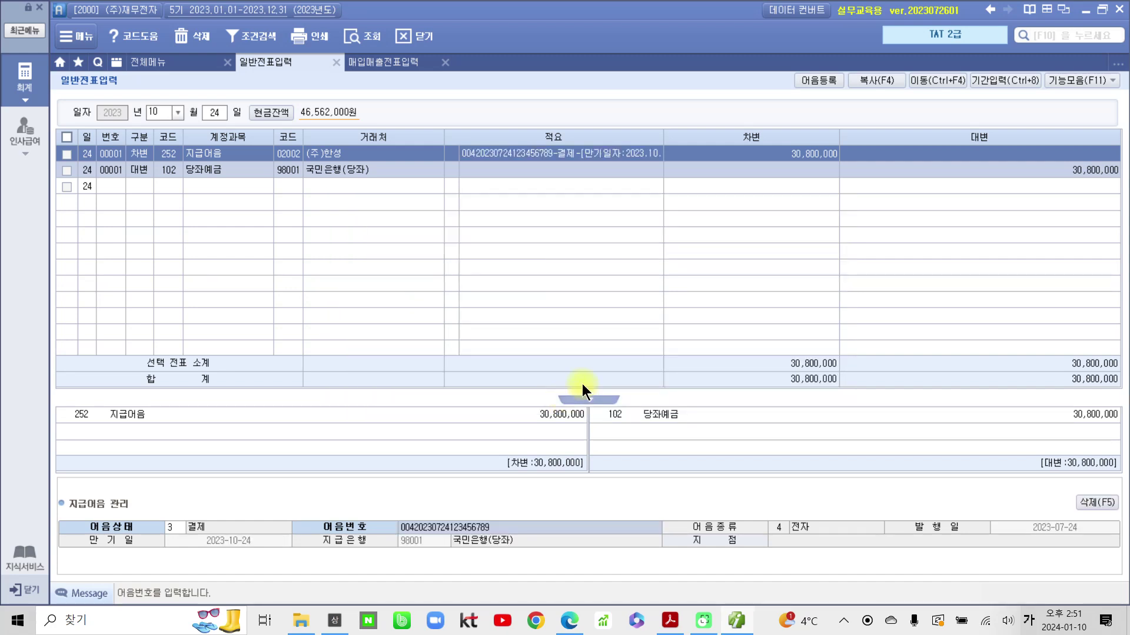
{"action": "key", "text": "Escape"}
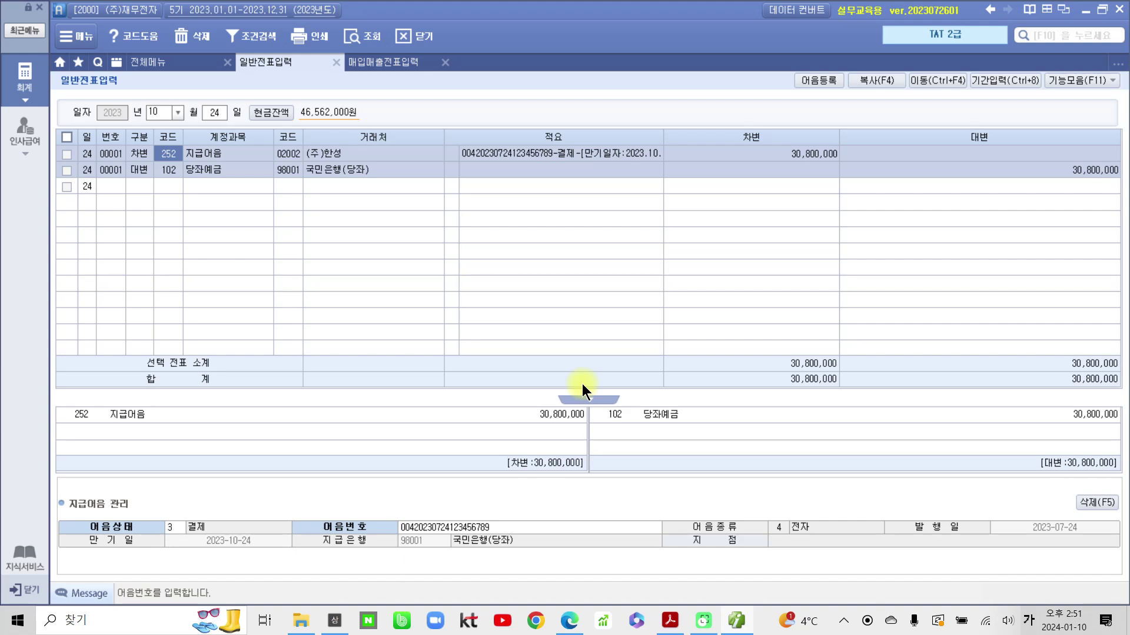
Switch to the textbook PDF in Adobe Acrobat and review the 지급어음 관리 exercise, its solution, the 지급어음현황 check and the 수행 tip.
{"action": "left_click", "coordinate": [676, 628]}
{"action": "scroll", "coordinate": [440, 420], "scroll_direction": "up", "scroll_amount": 10}
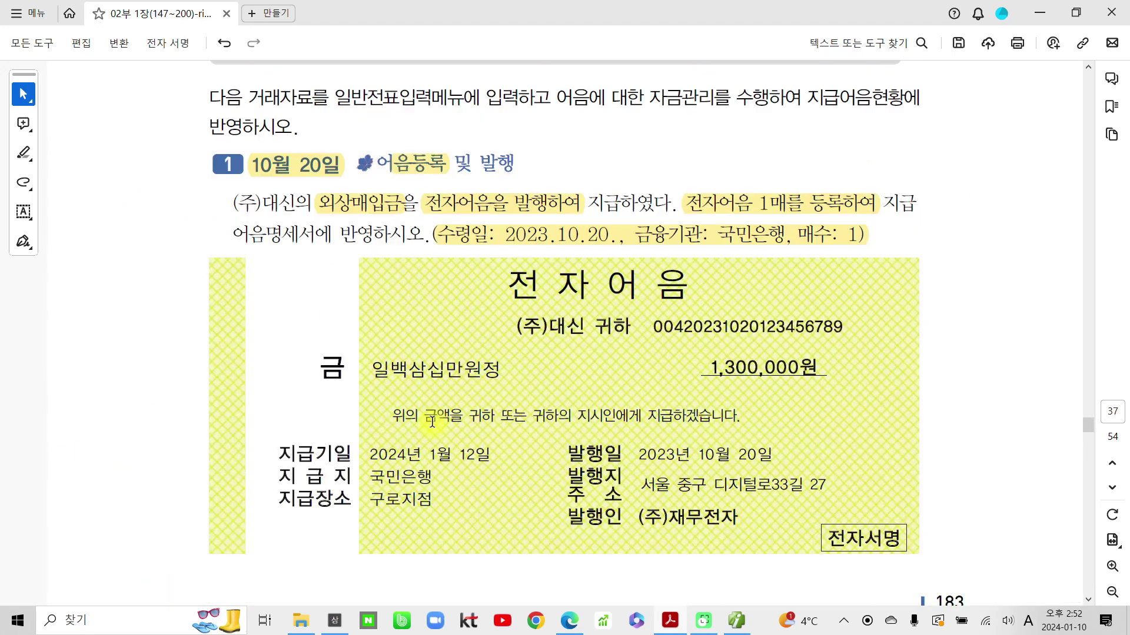
{"action": "scroll", "coordinate": [432, 421], "scroll_direction": "up", "scroll_amount": 2}
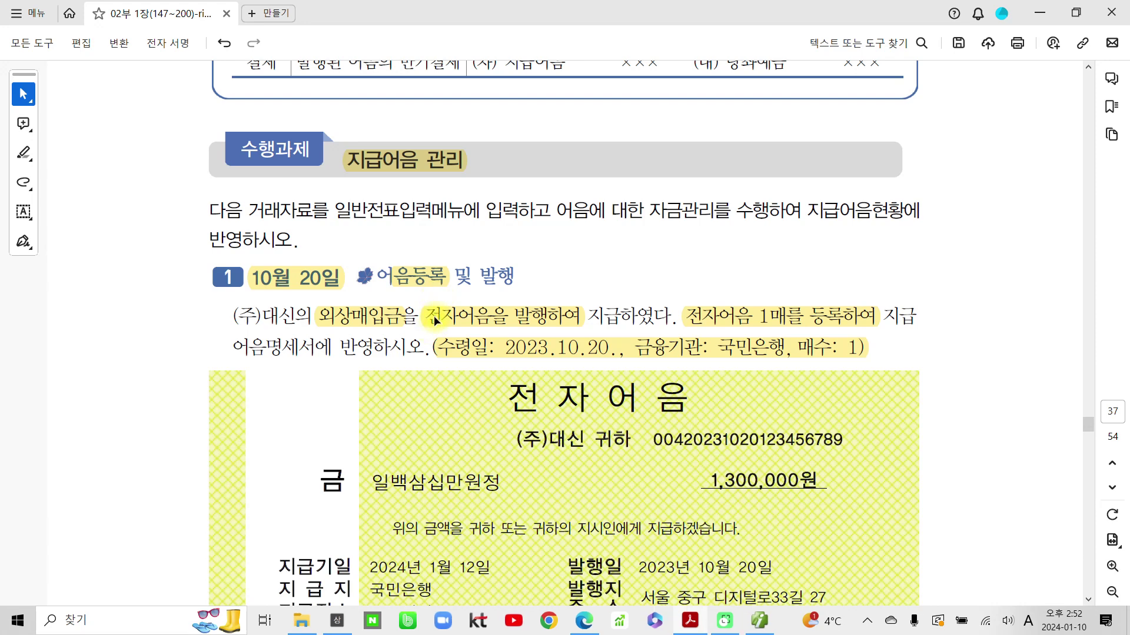
{"action": "scroll", "coordinate": [433, 318], "scroll_direction": "down", "scroll_amount": 5}
{"action": "scroll", "coordinate": [436, 342], "scroll_direction": "down", "scroll_amount": 9}
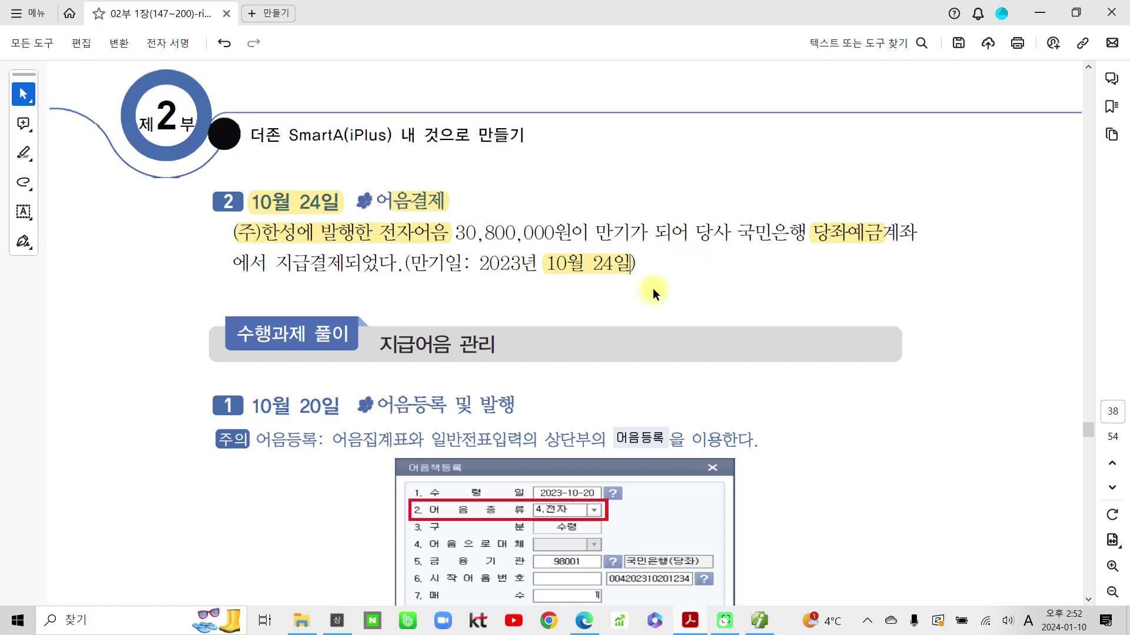
{"action": "scroll", "coordinate": [652, 288], "scroll_direction": "down", "scroll_amount": 3}
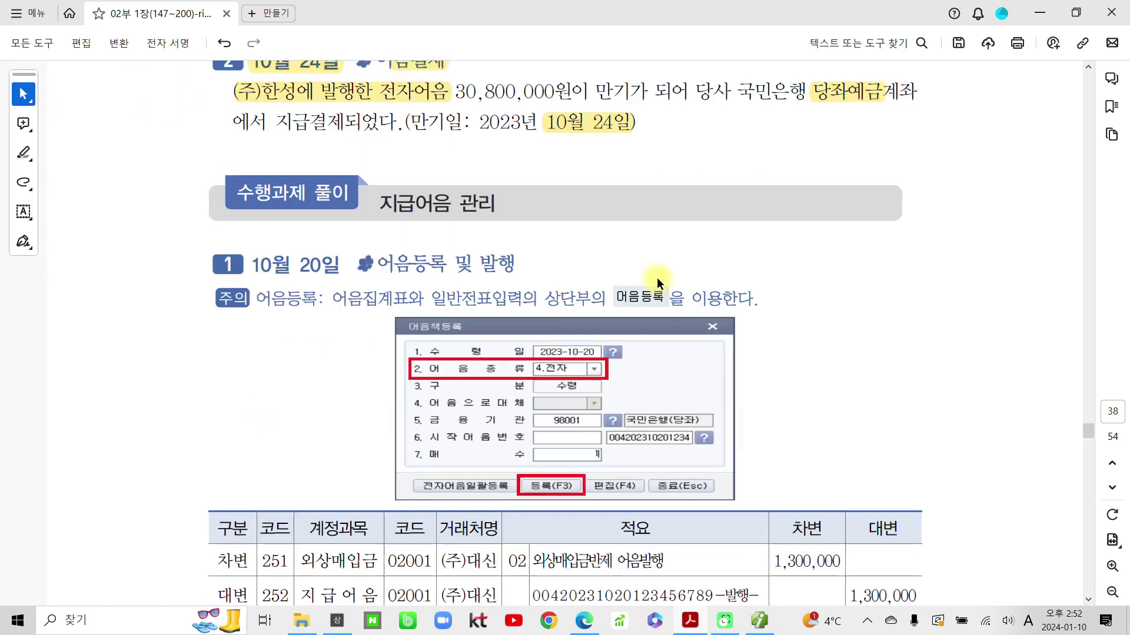
{"action": "scroll", "coordinate": [656, 277], "scroll_direction": "down", "scroll_amount": 2}
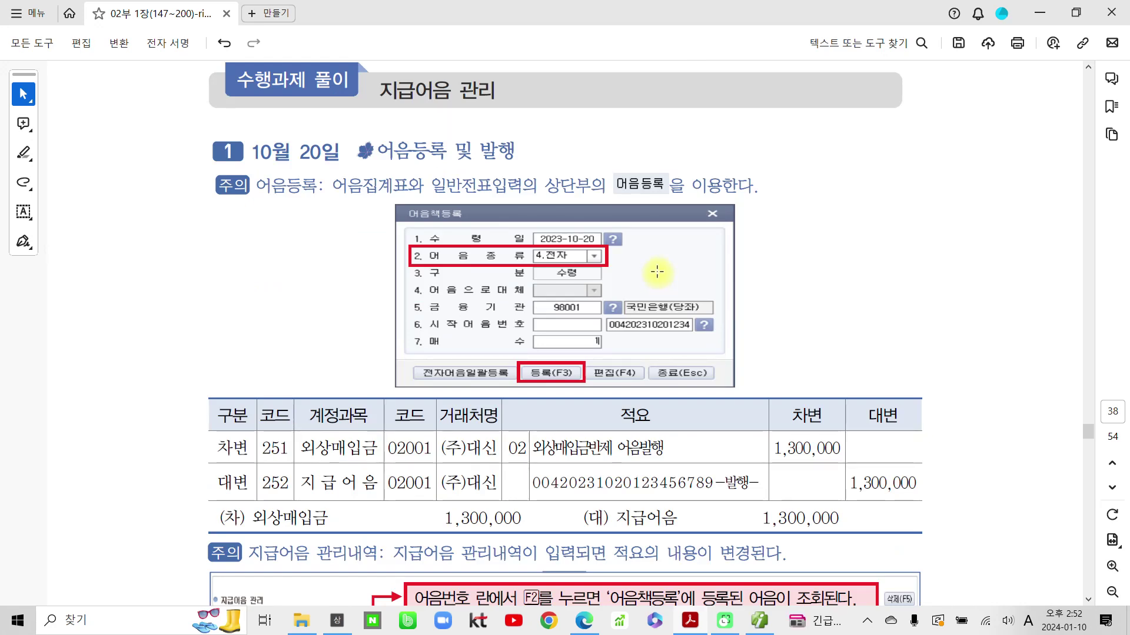
{"action": "scroll", "coordinate": [656, 272], "scroll_direction": "down", "scroll_amount": 5}
{"action": "scroll", "coordinate": [607, 306], "scroll_direction": "down", "scroll_amount": 8}
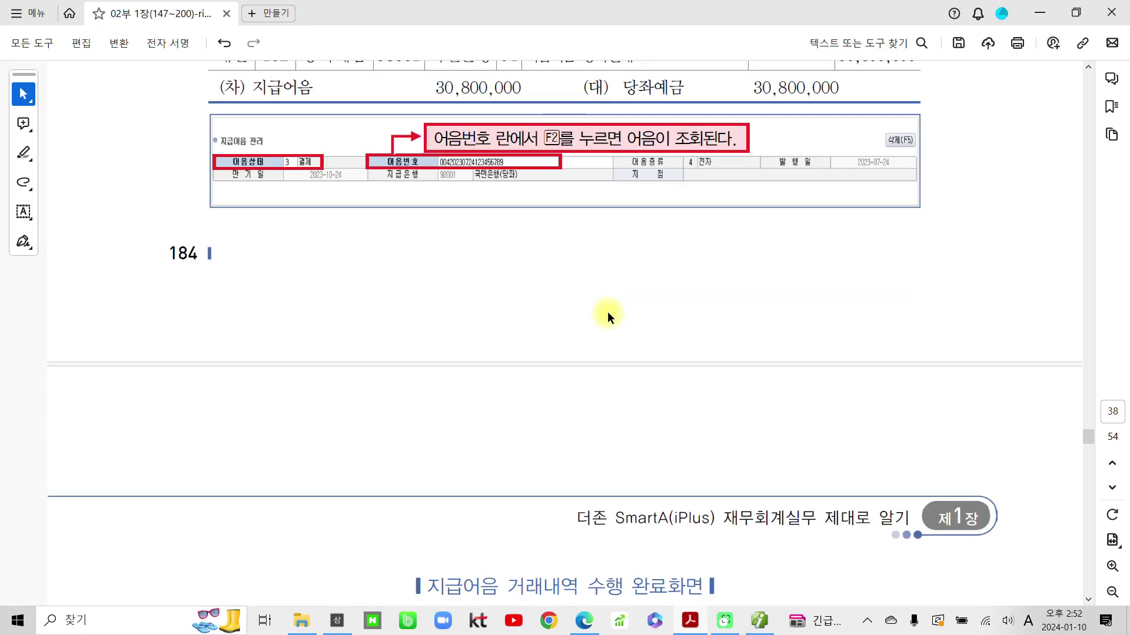
{"action": "scroll", "coordinate": [576, 474], "scroll_direction": "down", "scroll_amount": 9}
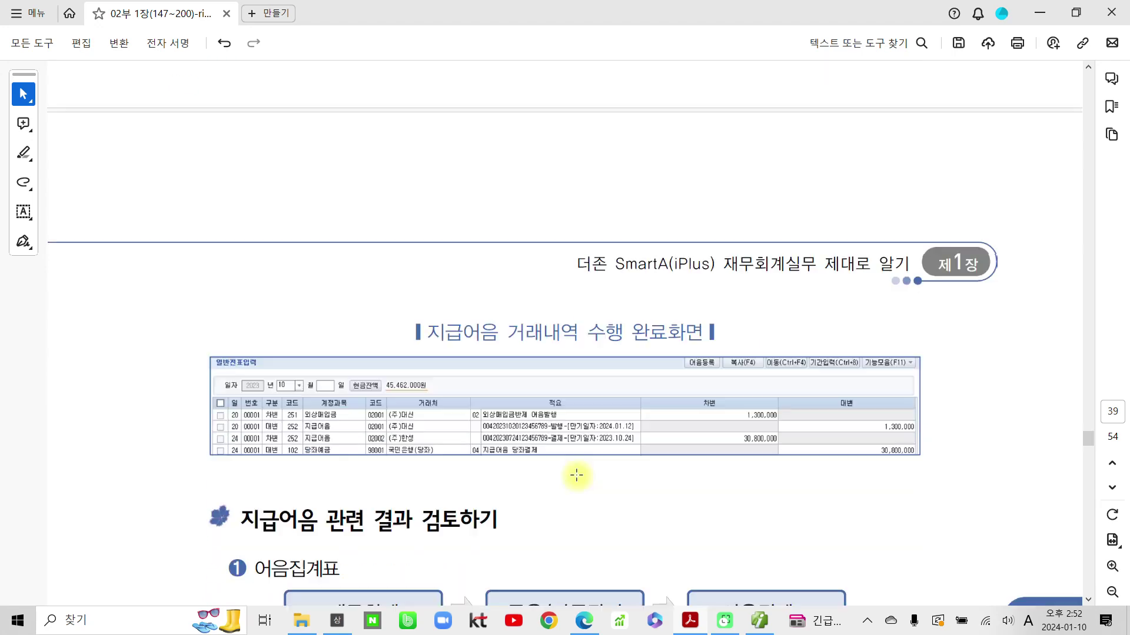
{"action": "scroll", "coordinate": [578, 476], "scroll_direction": "down", "scroll_amount": 14}
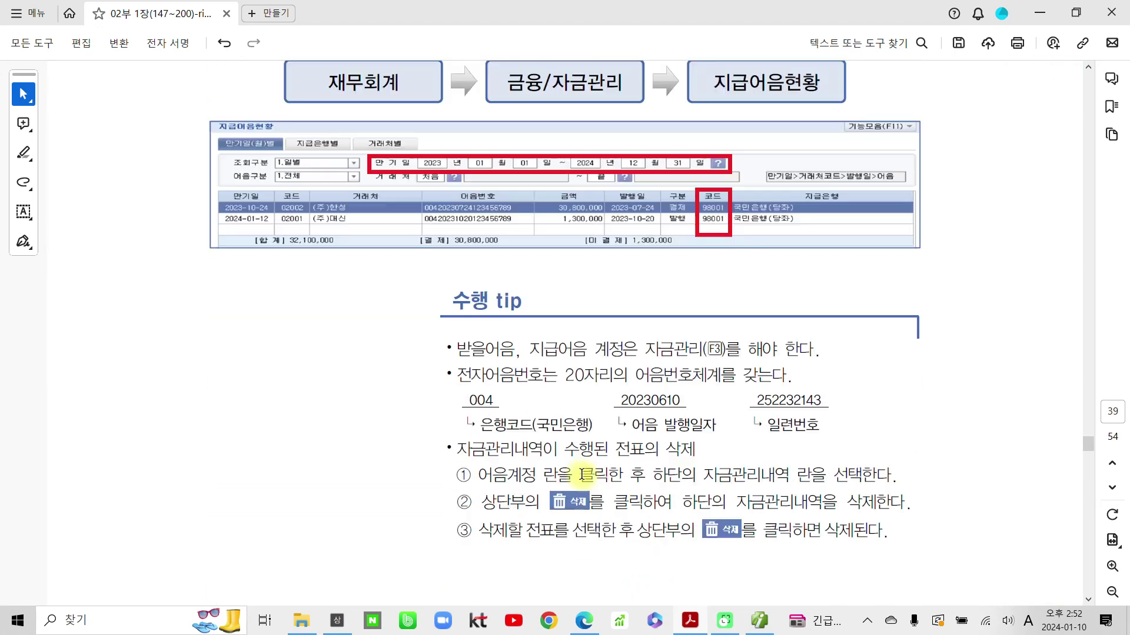
Look over the start of 제4절 결산관리, covering the closing process and the 고정자산등록 field descriptions.
{"action": "scroll", "coordinate": [584, 472], "scroll_direction": "down", "scroll_amount": 6}
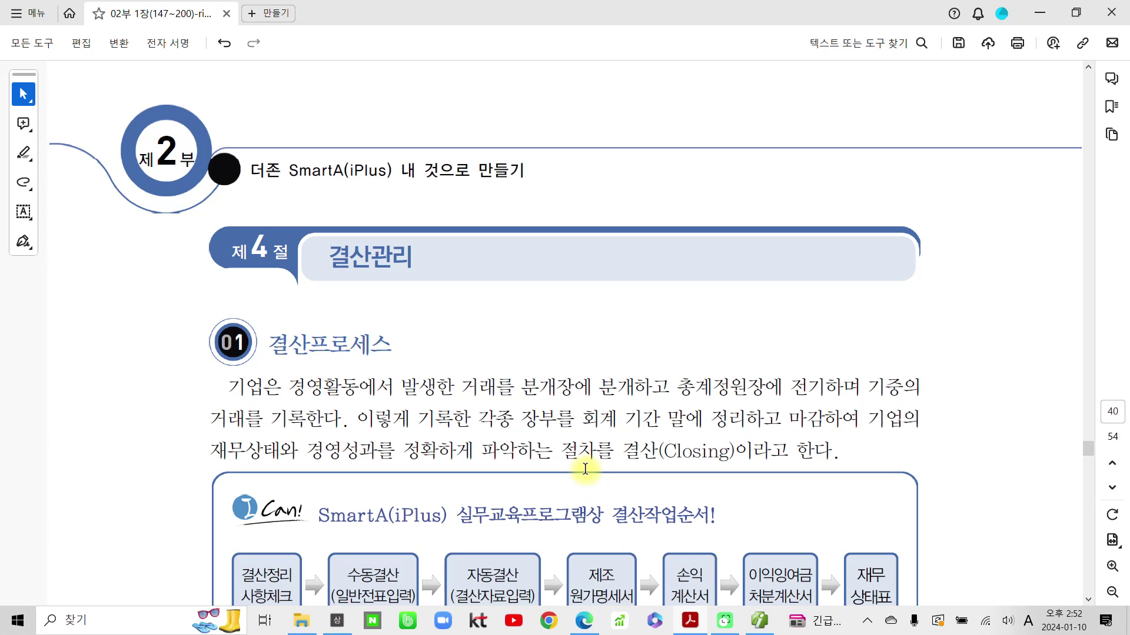
{"action": "scroll", "coordinate": [585, 469], "scroll_direction": "down", "scroll_amount": 10}
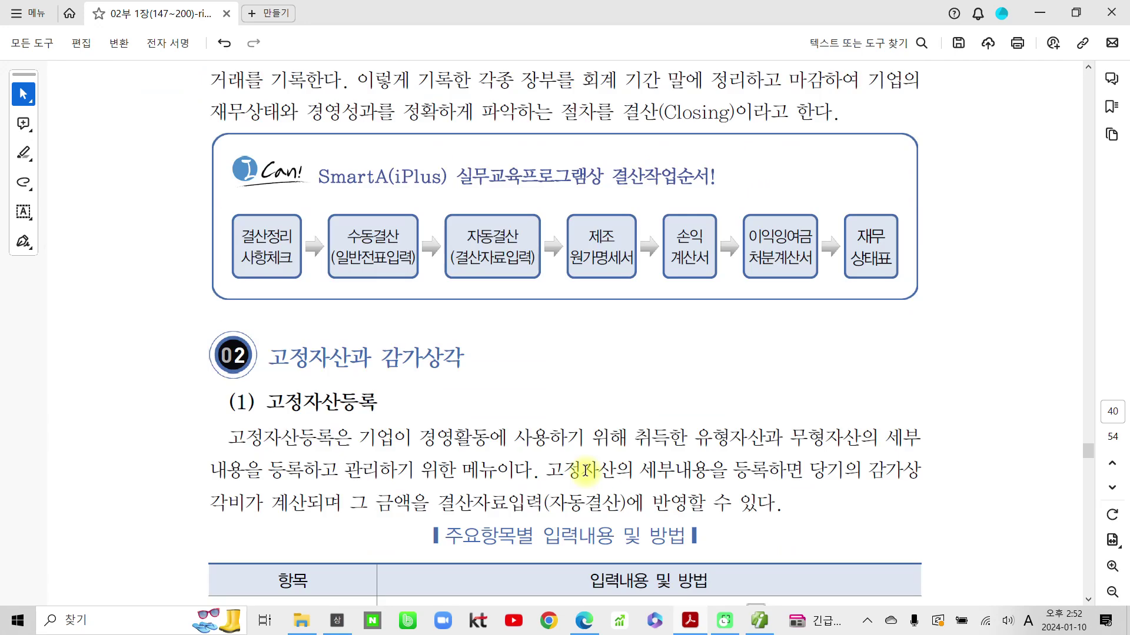
{"action": "scroll", "coordinate": [585, 468], "scroll_direction": "down", "scroll_amount": 20}
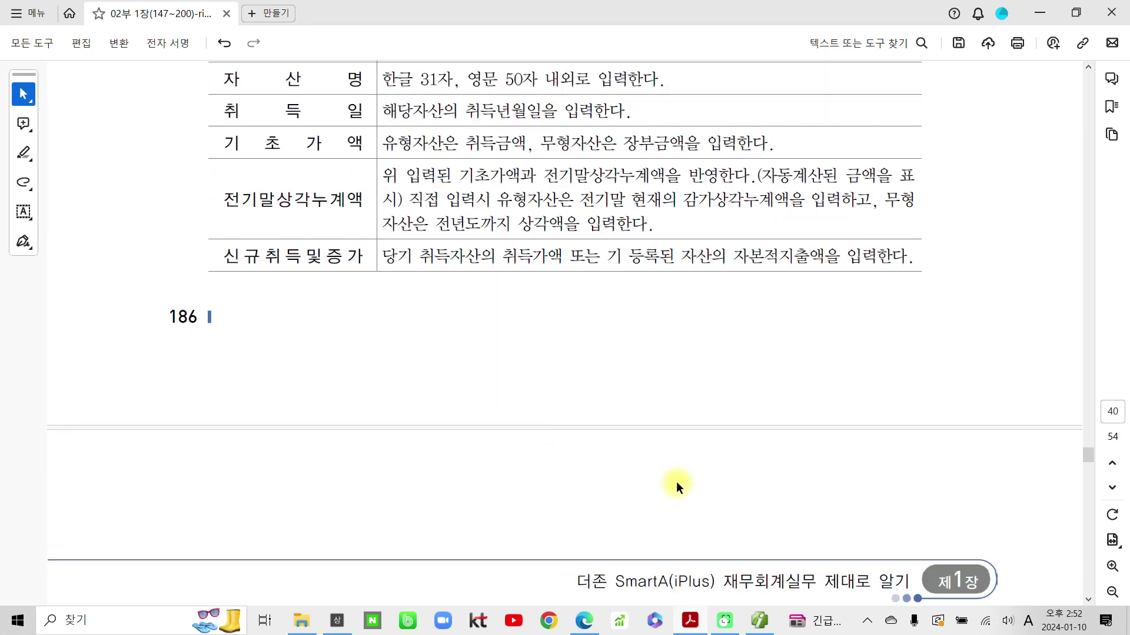
{"action": "scroll", "coordinate": [666, 496], "scroll_direction": "down", "scroll_amount": 8}
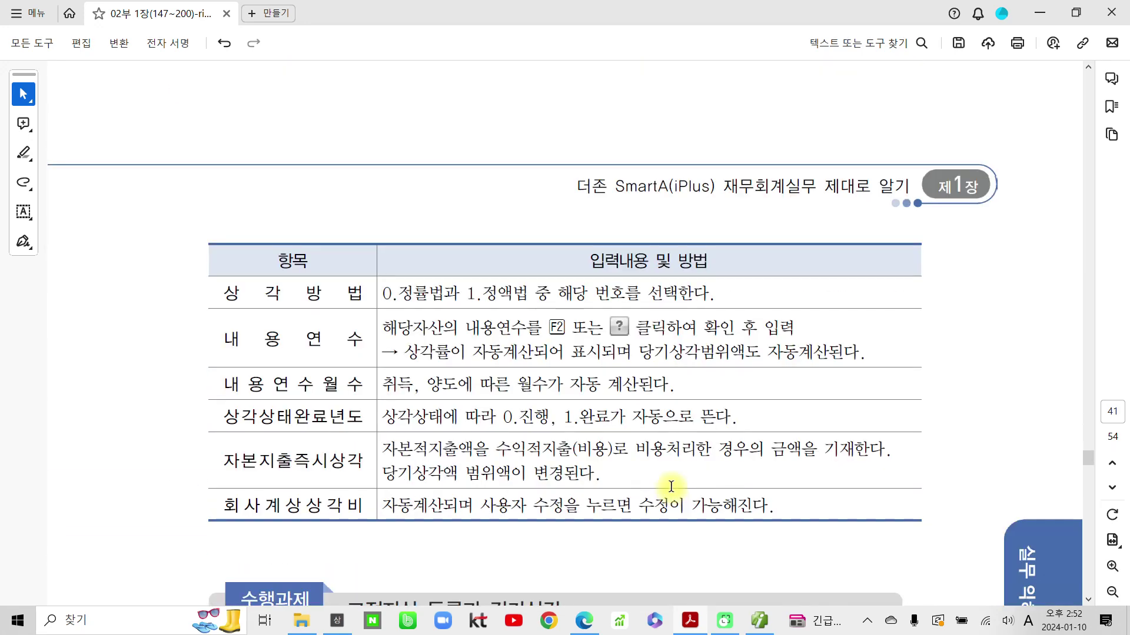
{"action": "scroll", "coordinate": [665, 475], "scroll_direction": "up", "scroll_amount": 20}
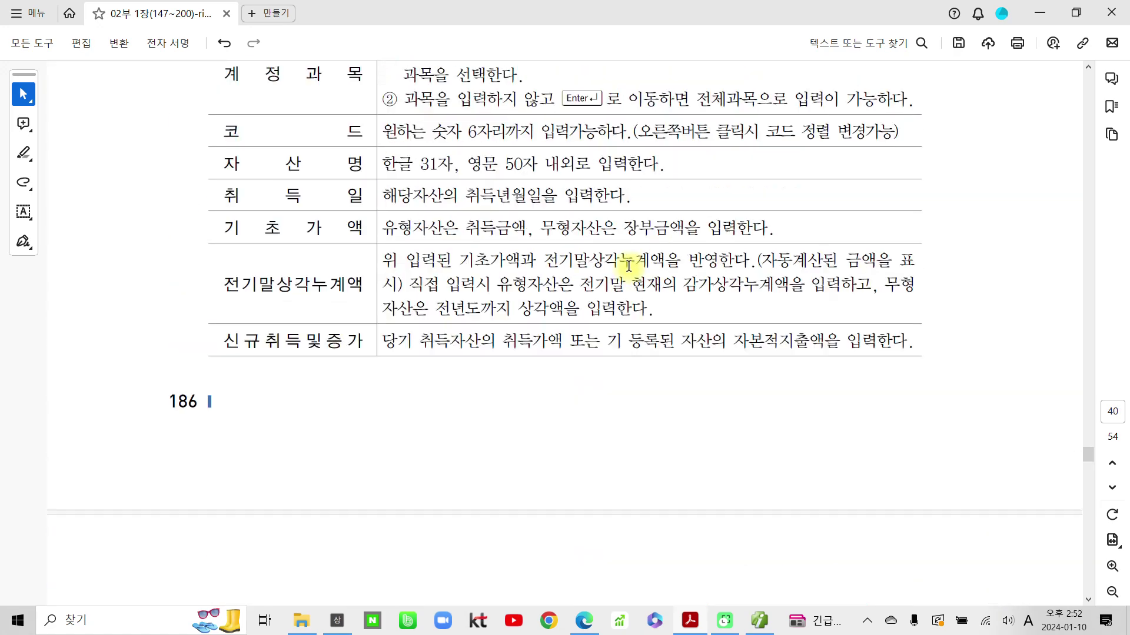
{"action": "scroll", "coordinate": [631, 268], "scroll_direction": "up", "scroll_amount": 9}
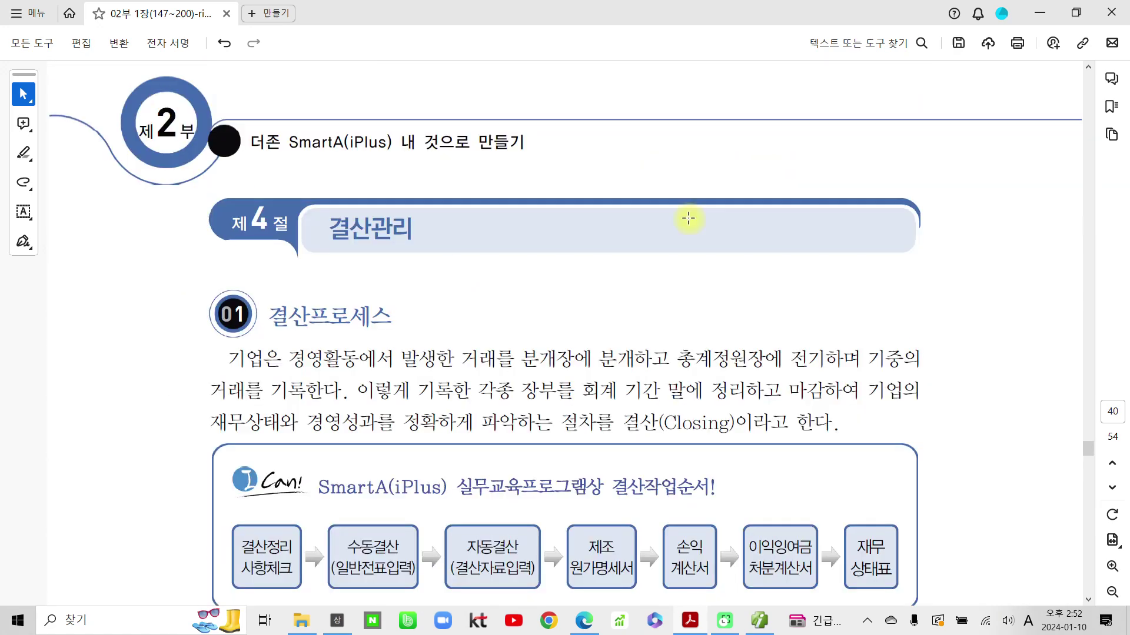